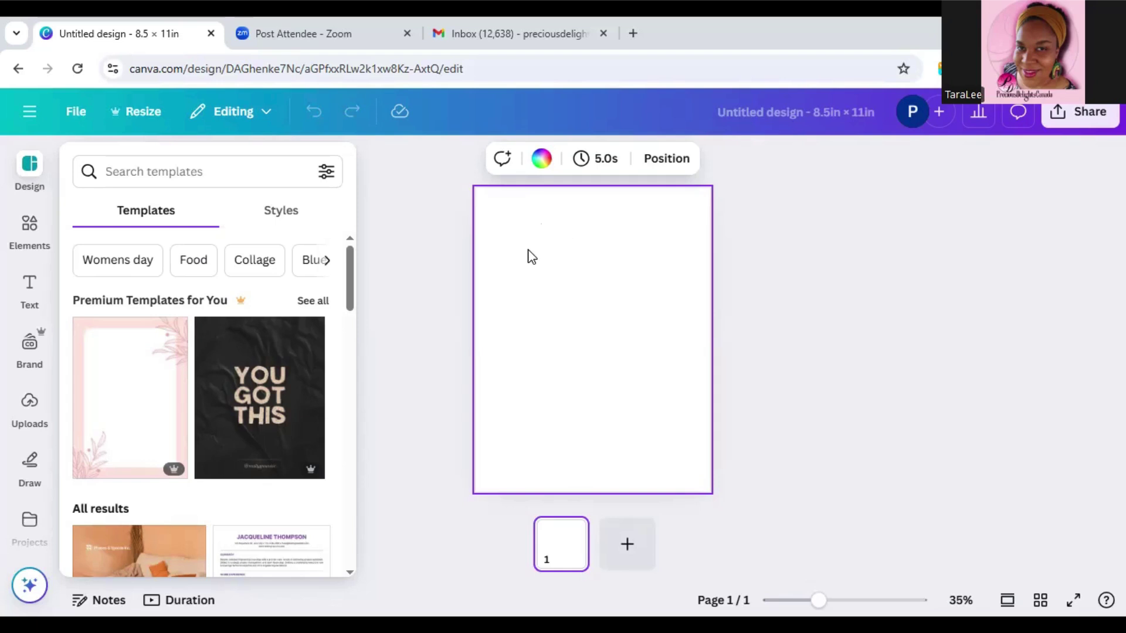
Step: Browse the portrait images in the PDC Ai Images project folder
click(32, 407)
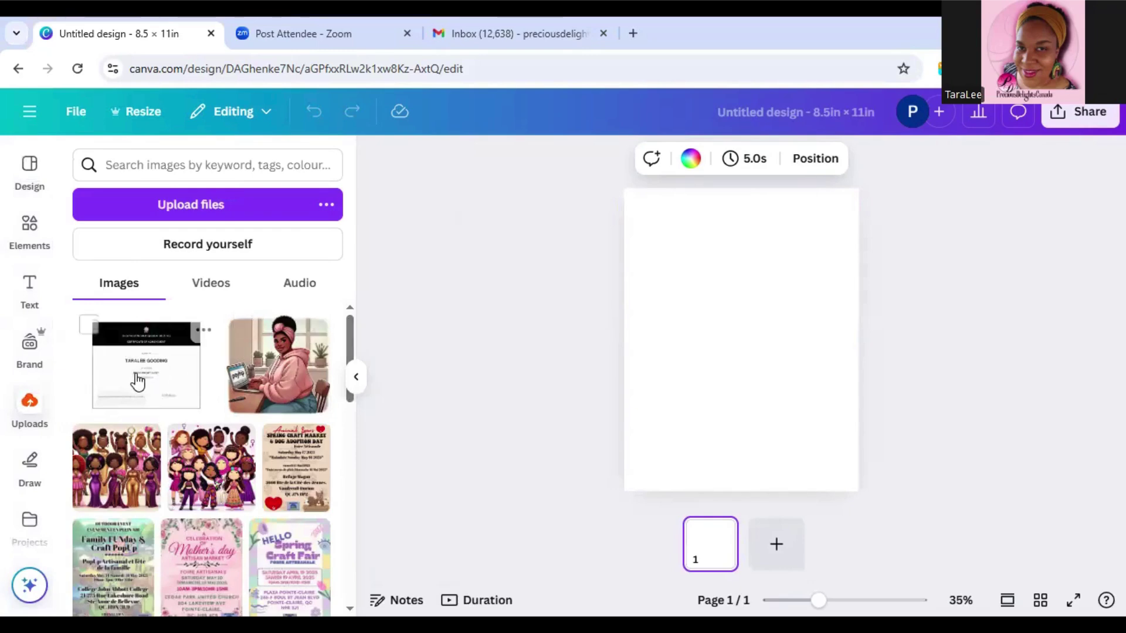
click(28, 524)
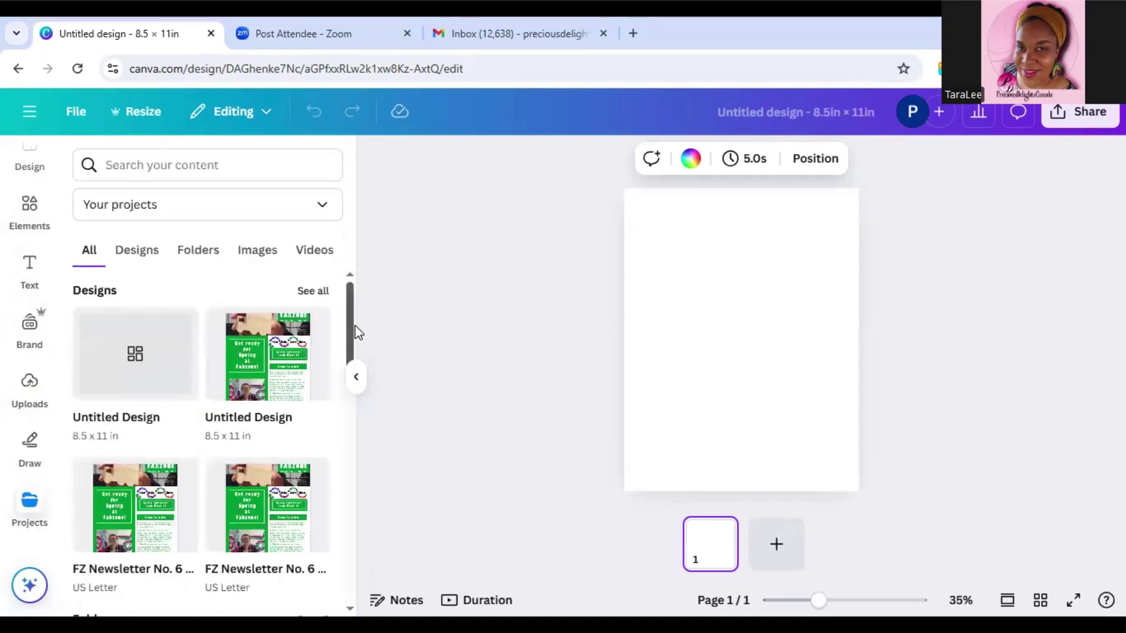
click(216, 251)
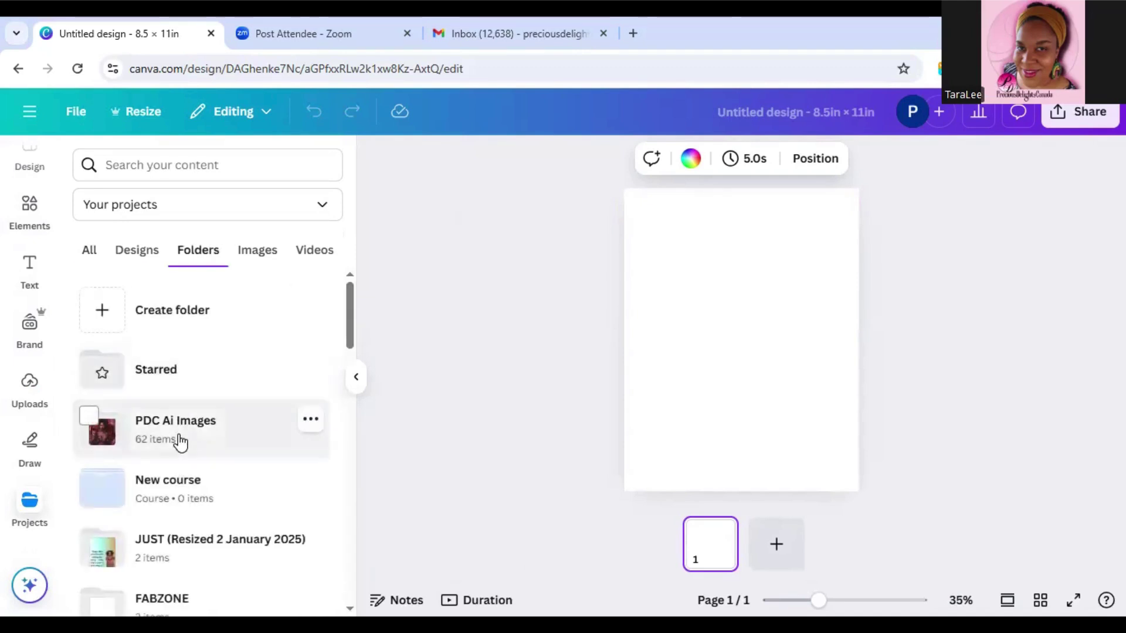
click(180, 441)
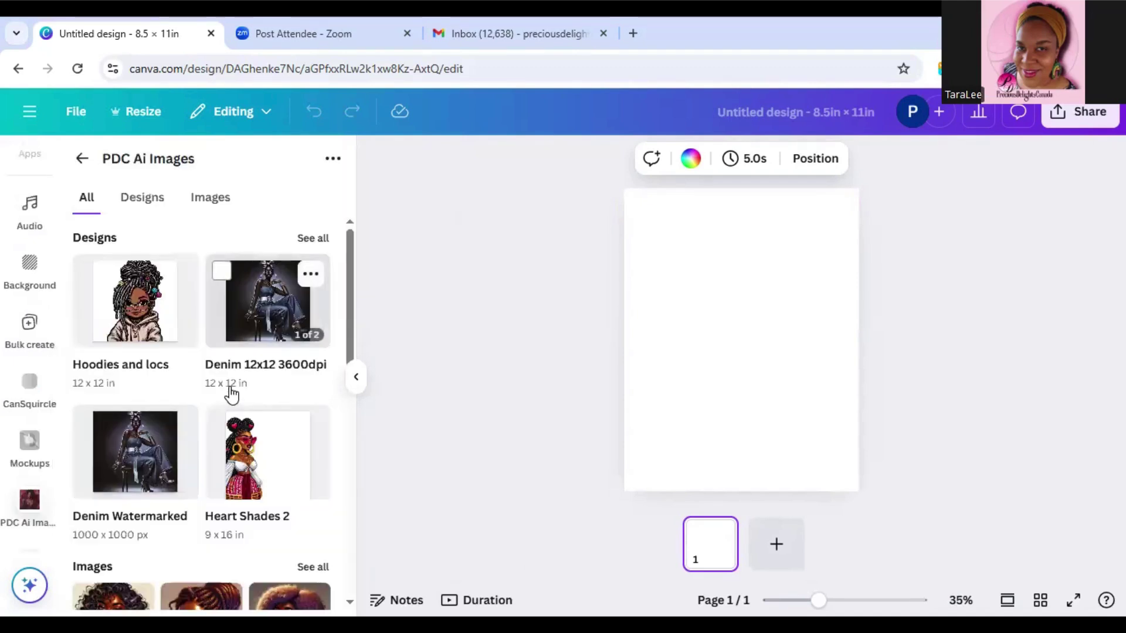
drag(350, 282, 350, 363)
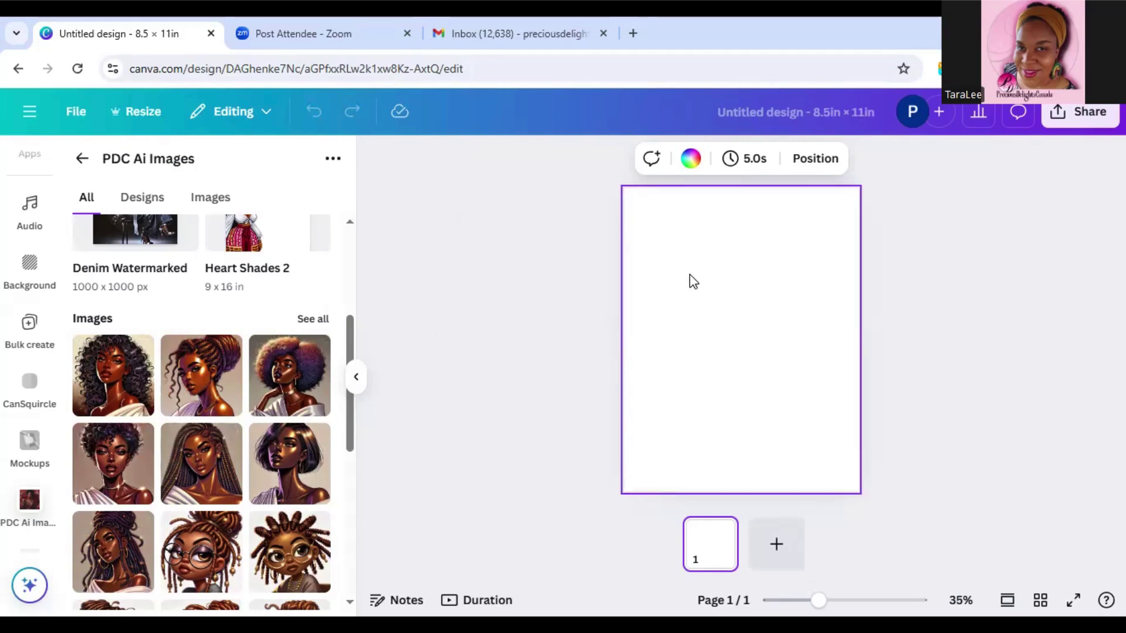
Step: Set the page background to a custom mauve-pink, #BF77A8, starting from the dark plum of the Berry Blues palette
click(692, 159)
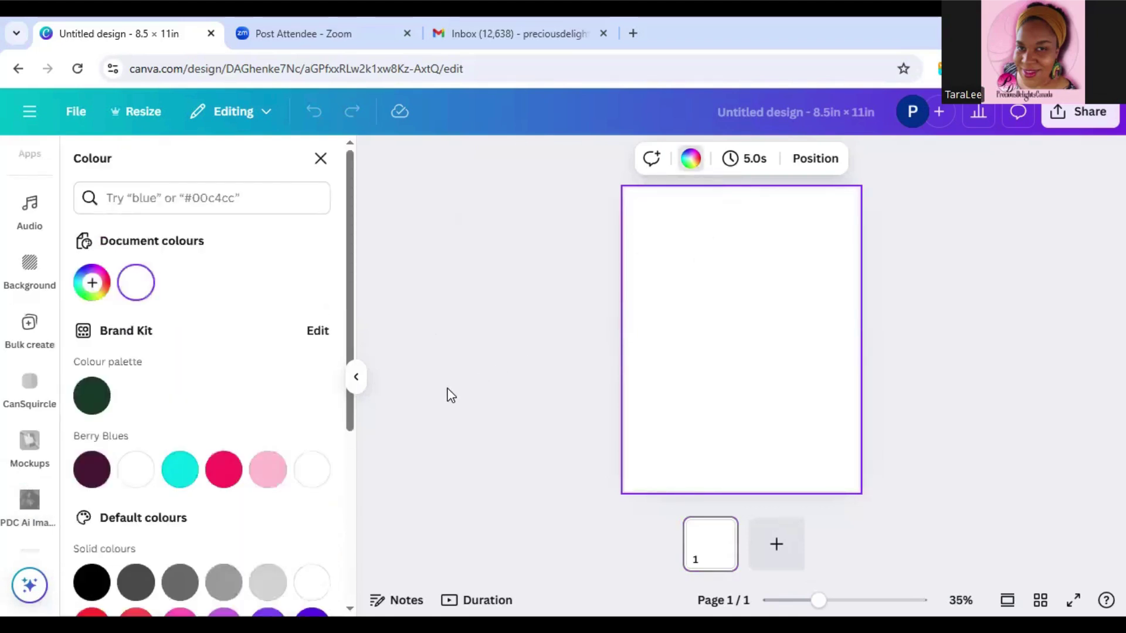
click(85, 478)
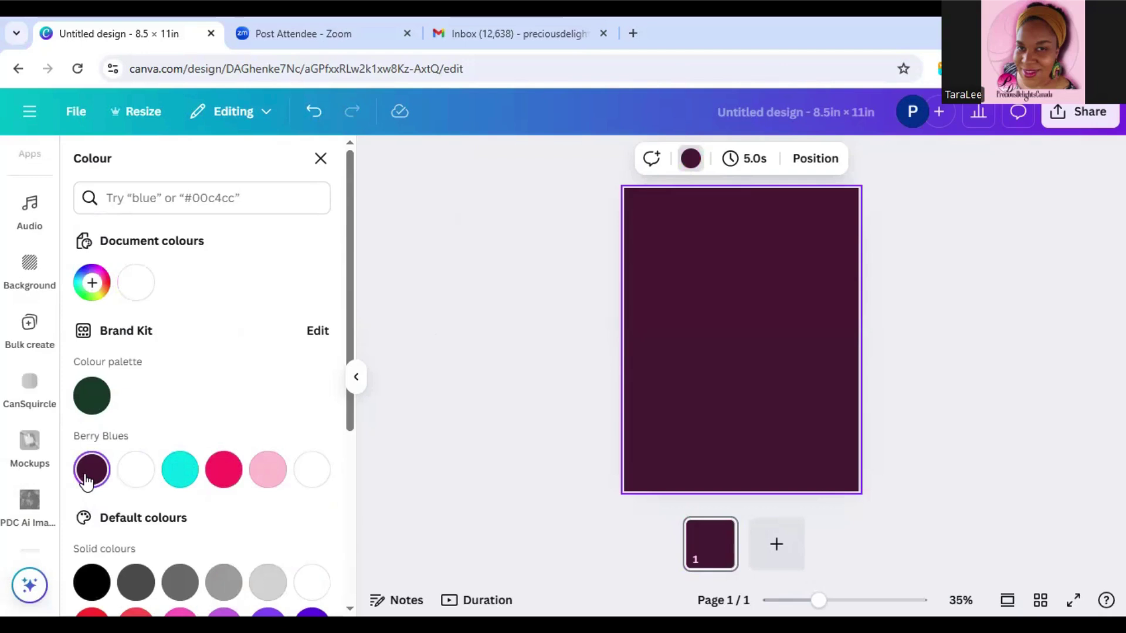
click(91, 283)
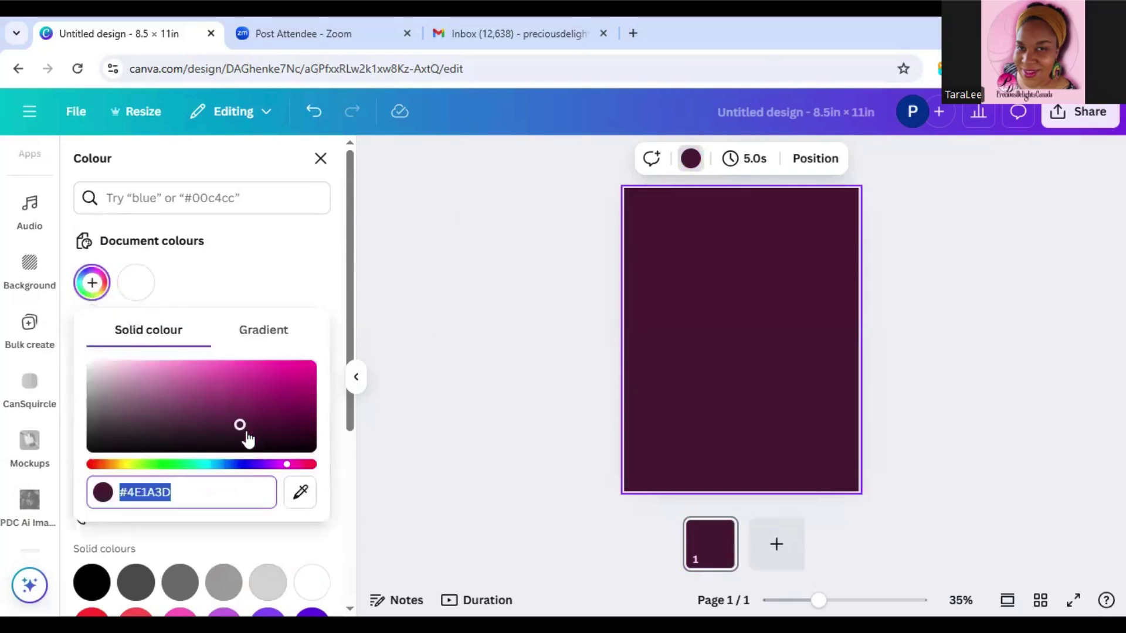
click(214, 419)
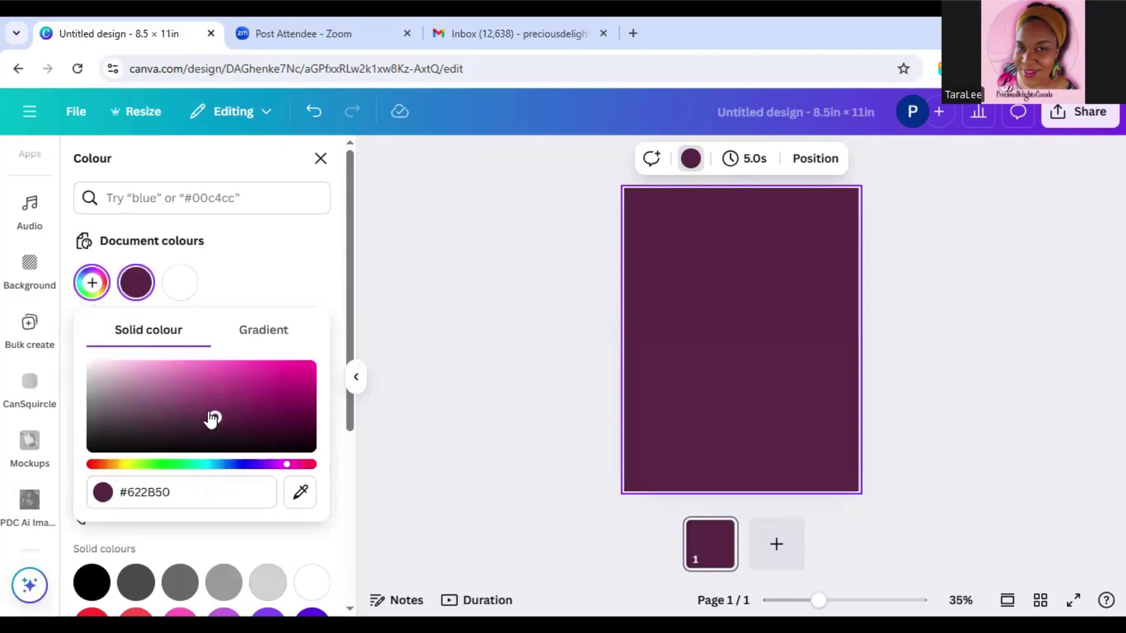
drag(214, 415, 173, 385)
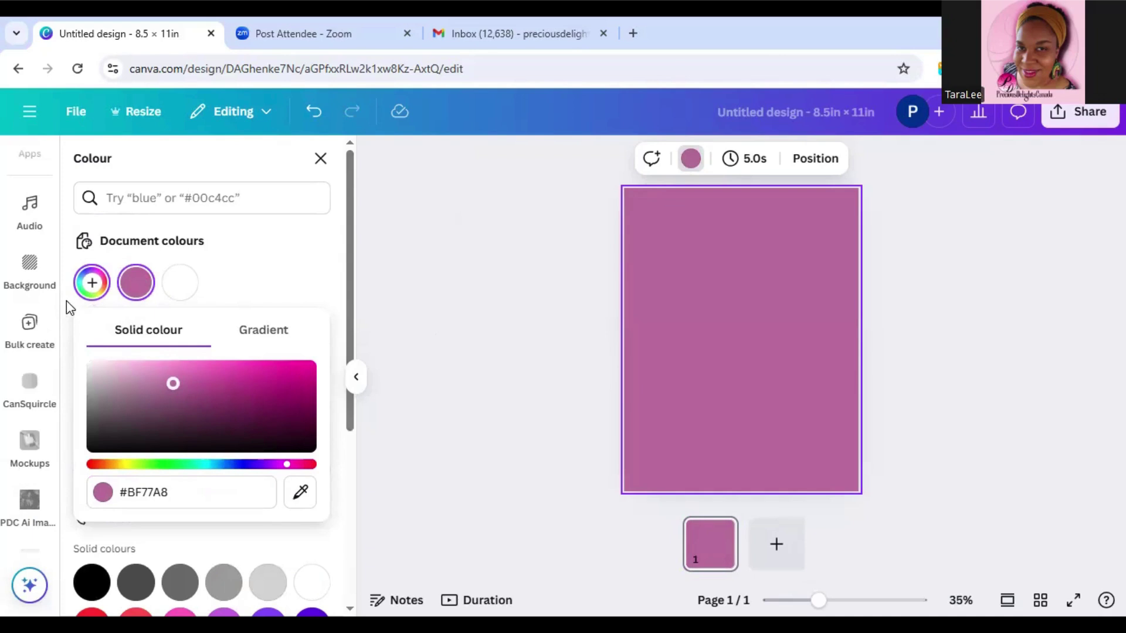
Step: Search the elements for "floral frames" and list all the matching frames
mouse_move(55, 363)
mouse_down()
mouse_move(75, 248)
mouse_move(75, 126)
mouse_up()
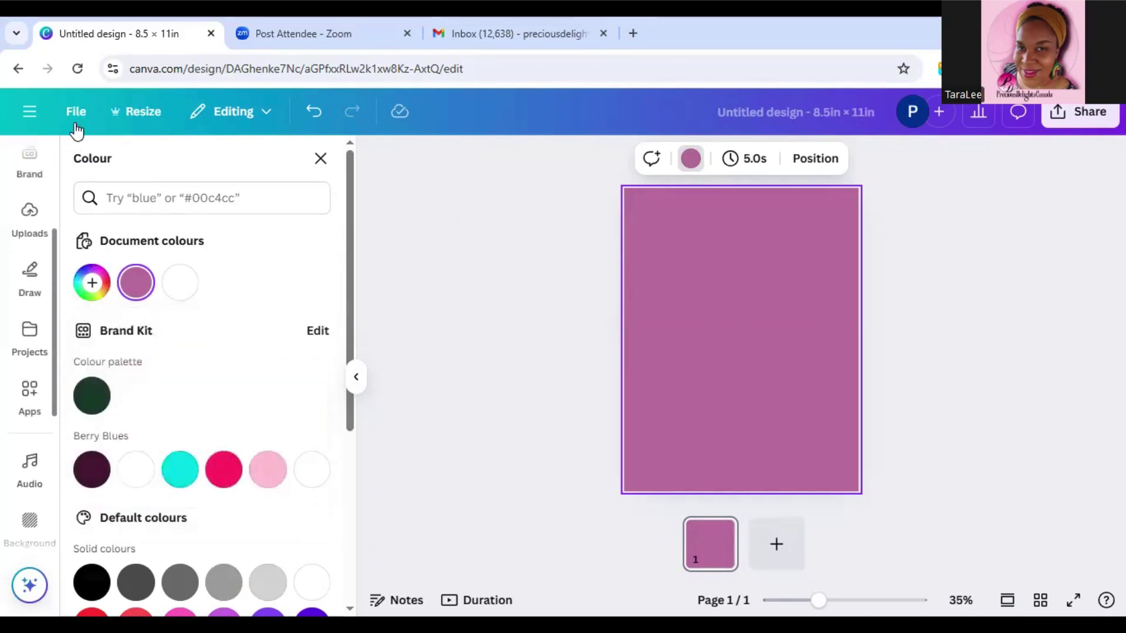
drag(53, 241, 70, 149)
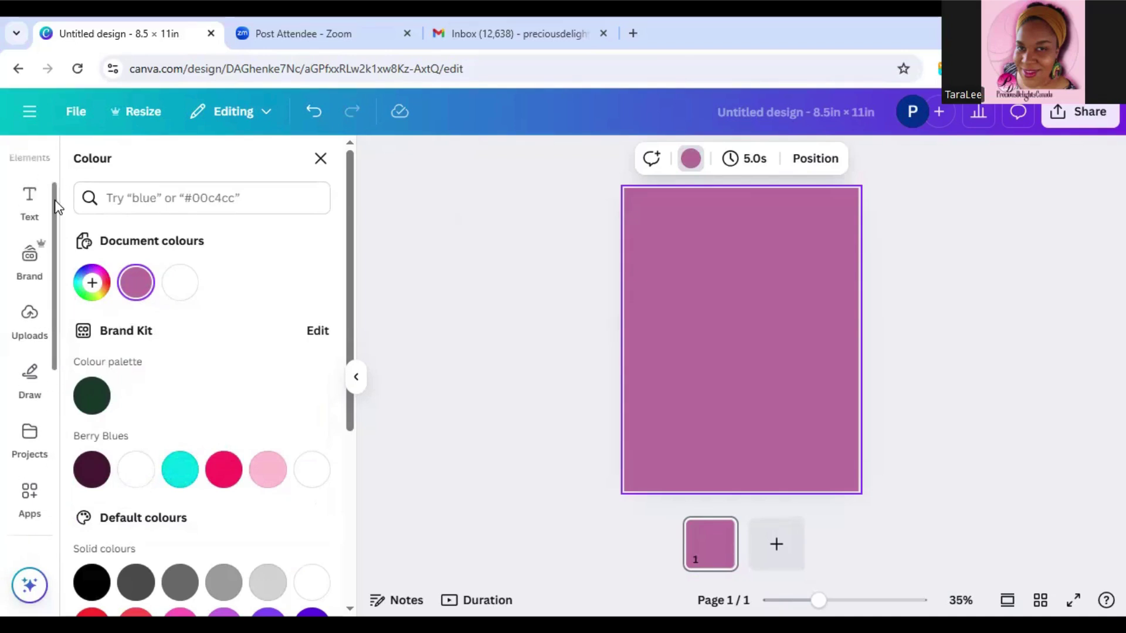
scroll(37, 187, up, 1)
click(37, 183)
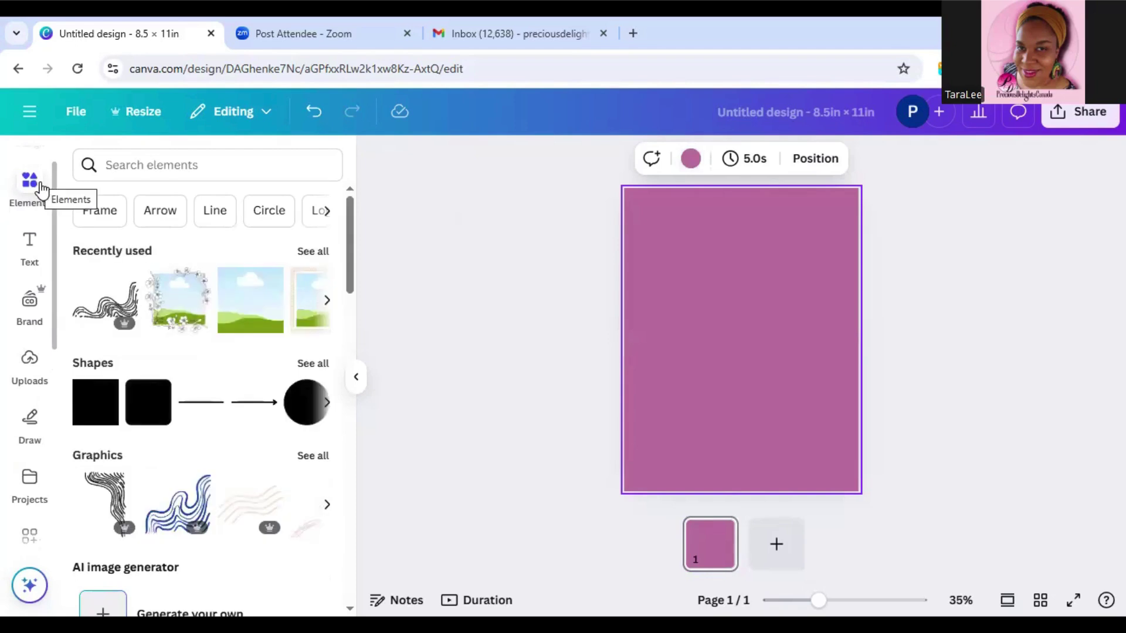
click(186, 170)
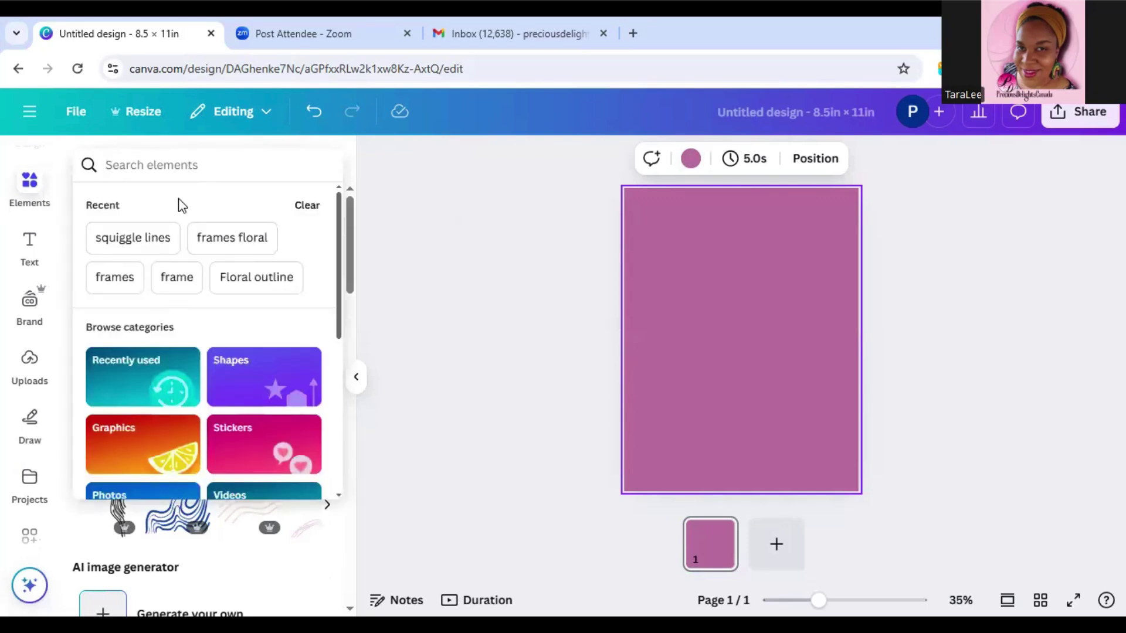
text(fl)
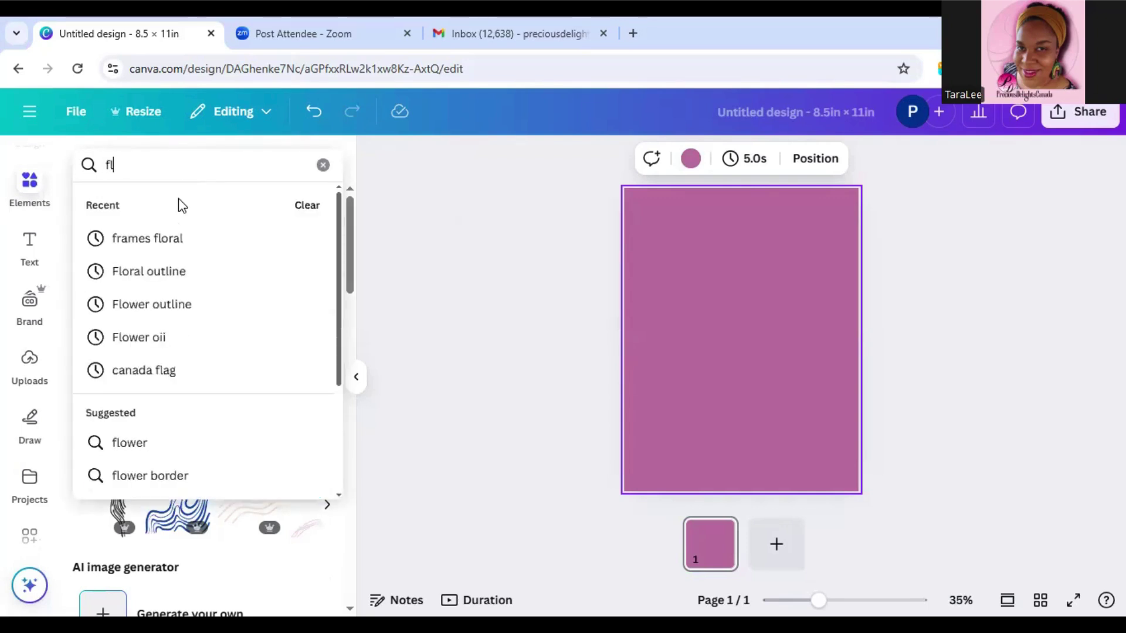
text(oral frames)
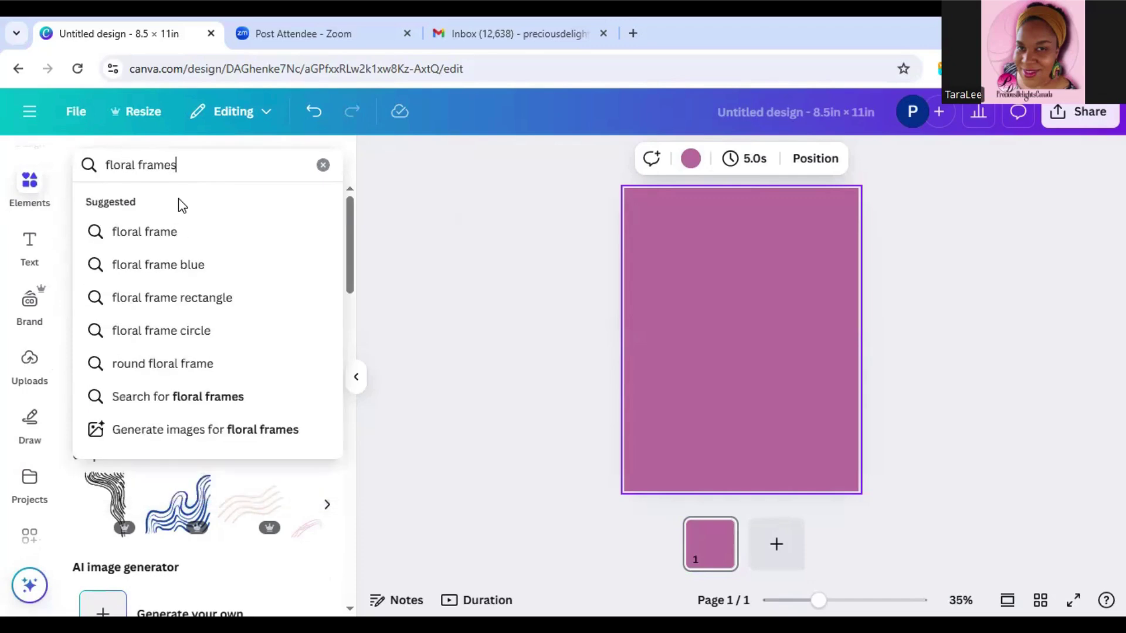
key(Return)
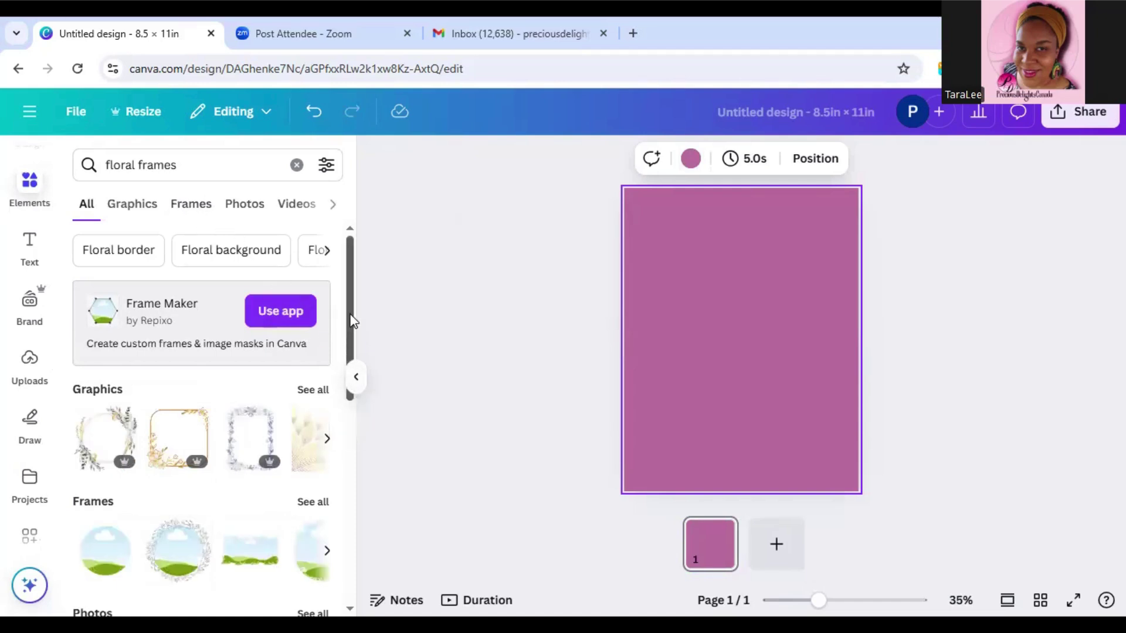
scroll(351, 369, down, 2)
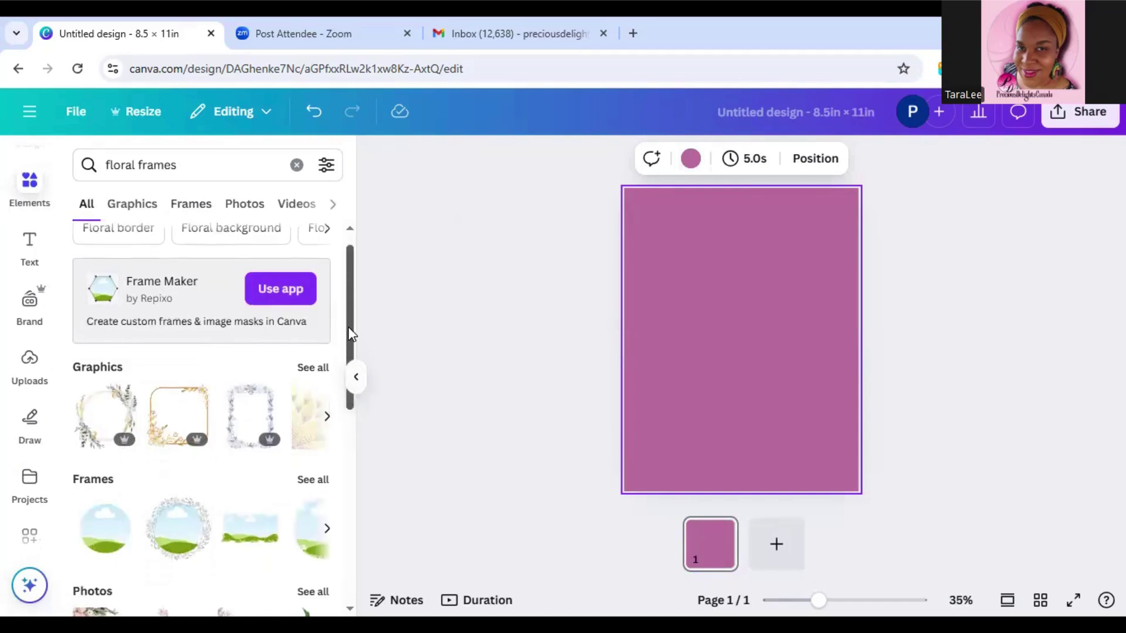
click(320, 375)
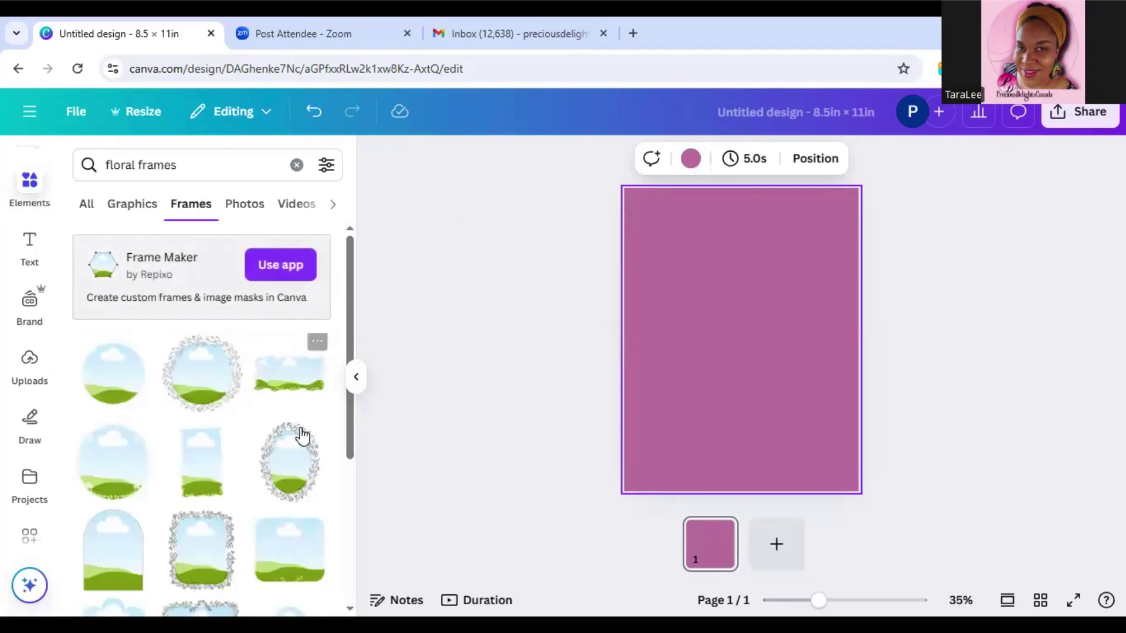
Step: Add the oval leafy-wreath frame, enlarge it across the upper part of the page, and preview the page in full screen
click(297, 457)
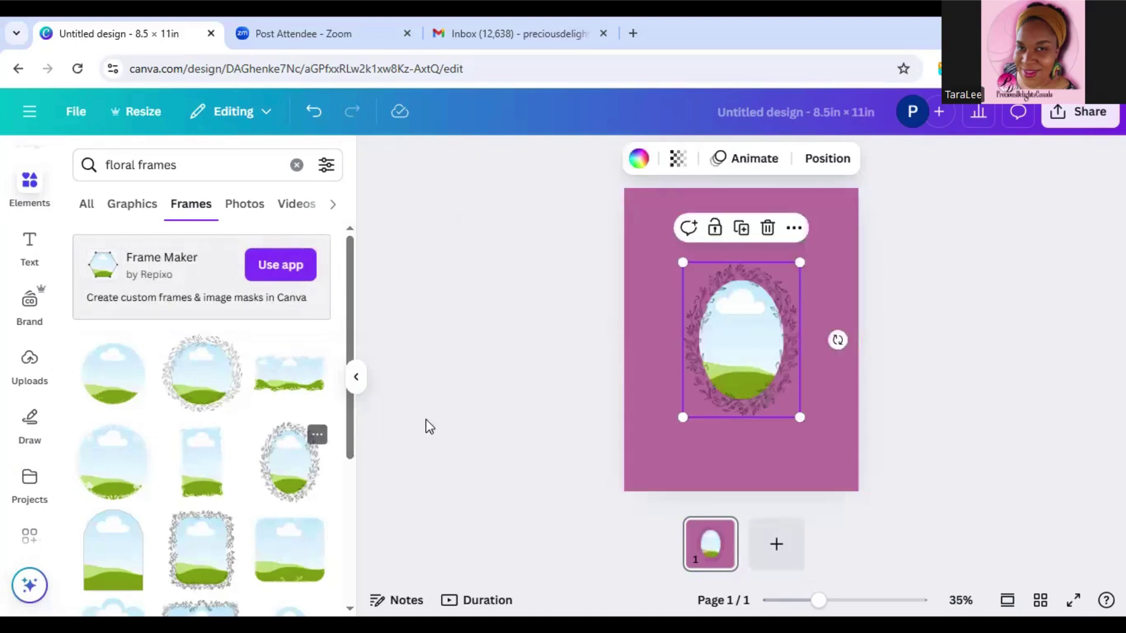
drag(675, 261, 647, 216)
drag(804, 419, 826, 452)
drag(792, 403, 795, 399)
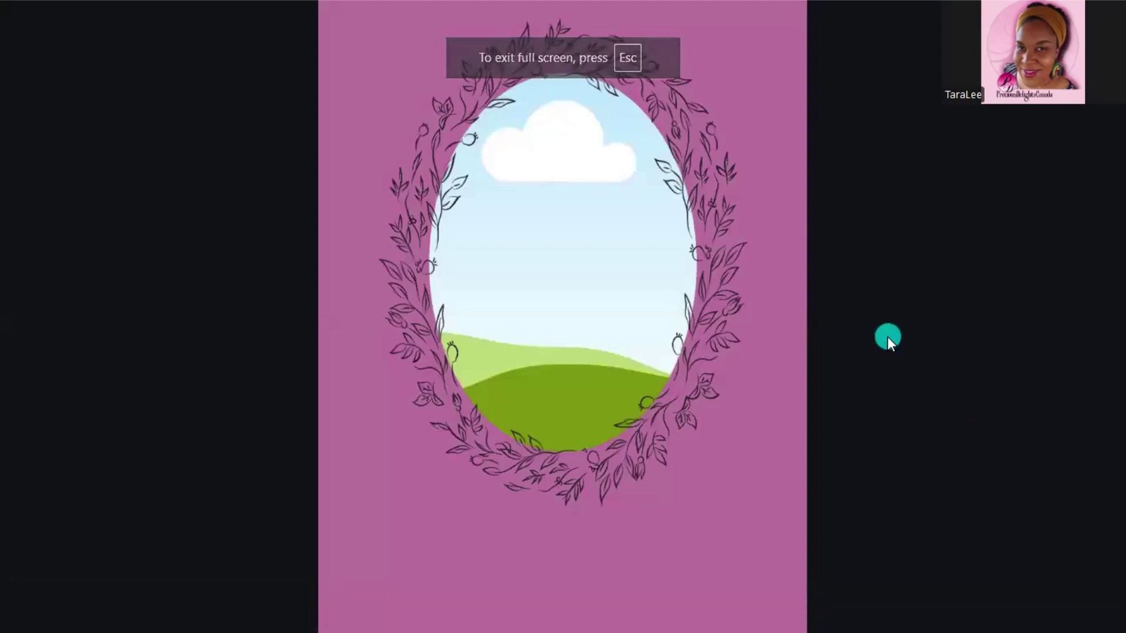
key(Escape)
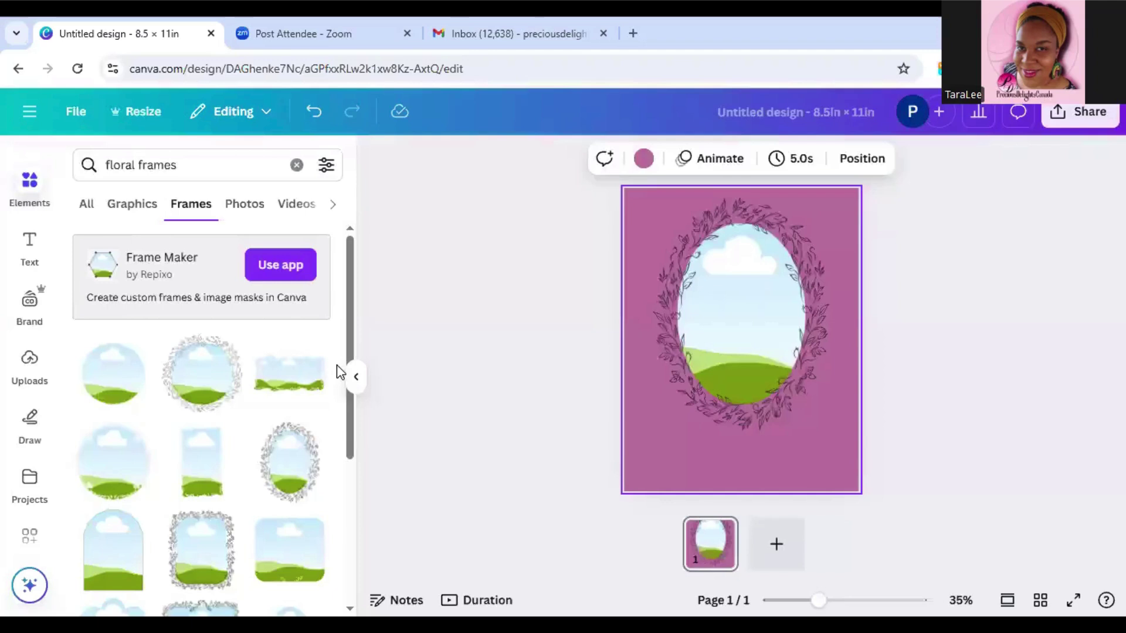
Step: Fill the oval wreath frame with the braided-updo portrait from the PDC Ai Images folder
click(30, 360)
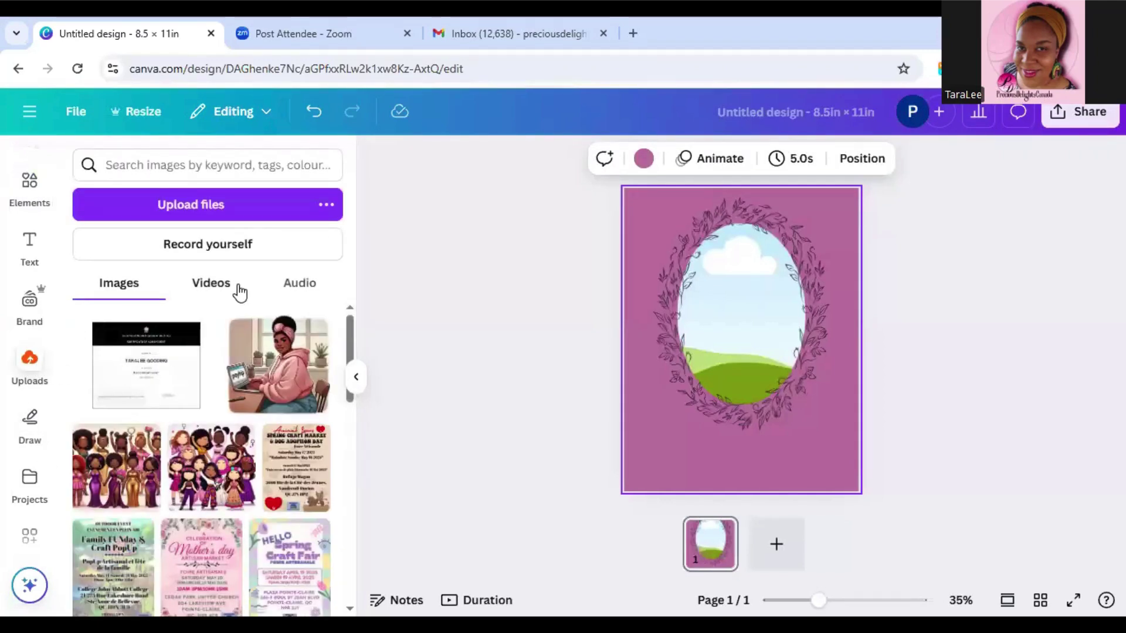
click(37, 480)
click(156, 418)
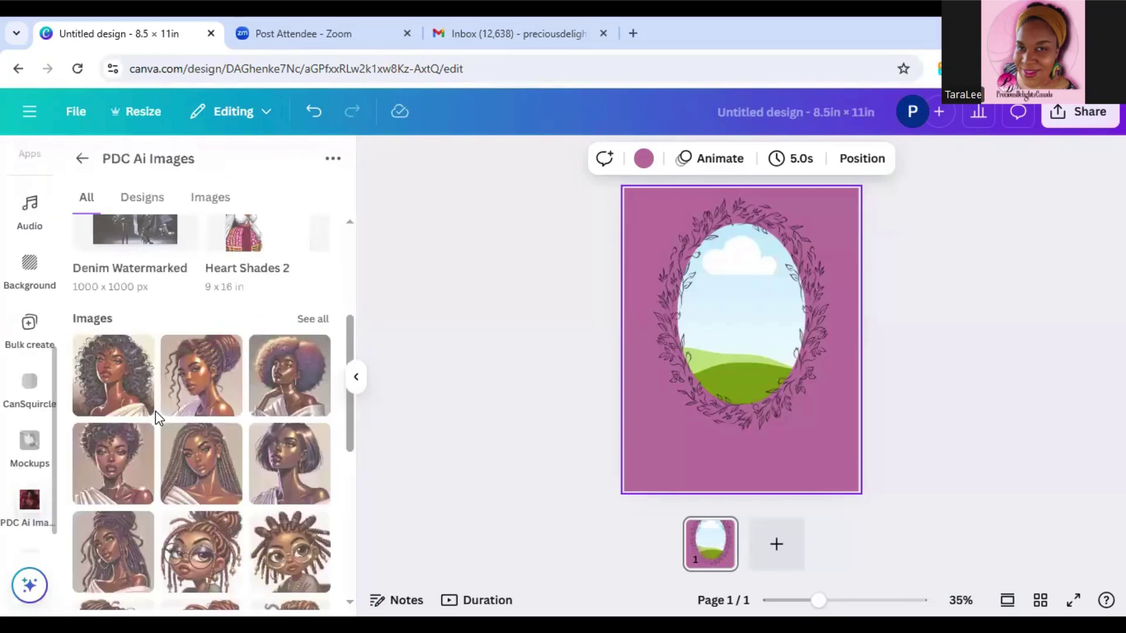
drag(128, 389, 775, 366)
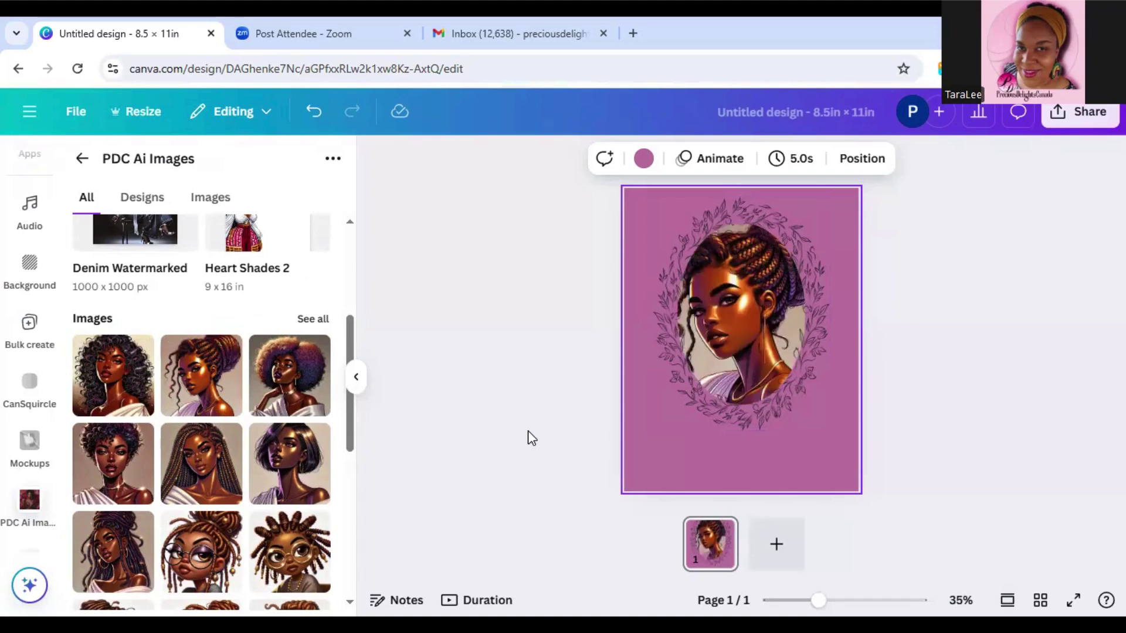
Step: Delete the oval wreath frame together with its portrait from the page
click(678, 359)
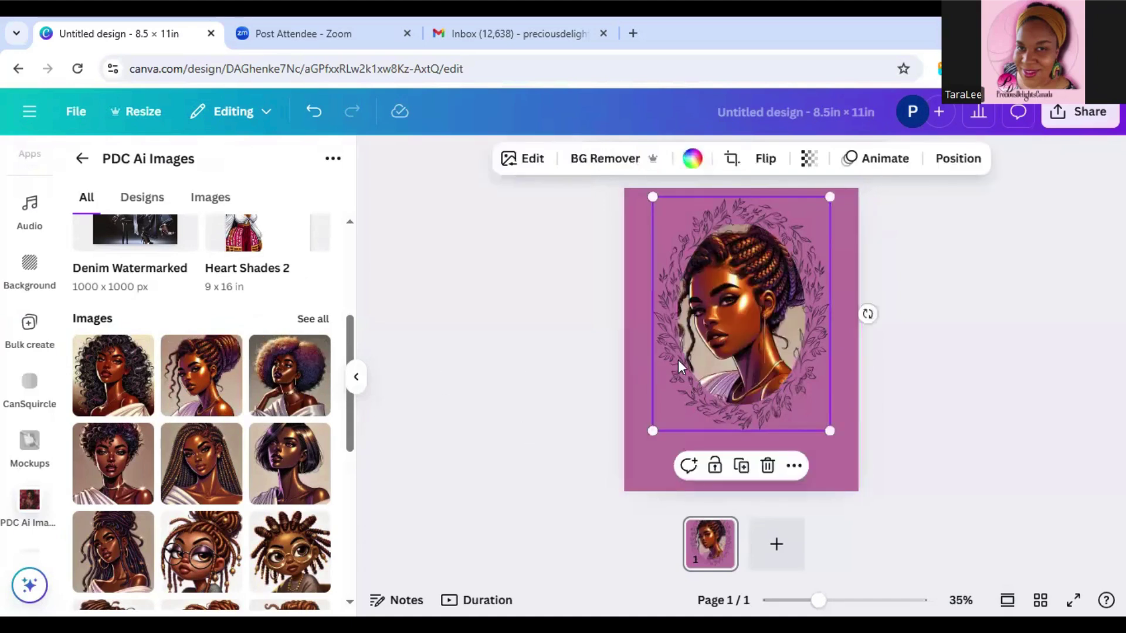
click(767, 465)
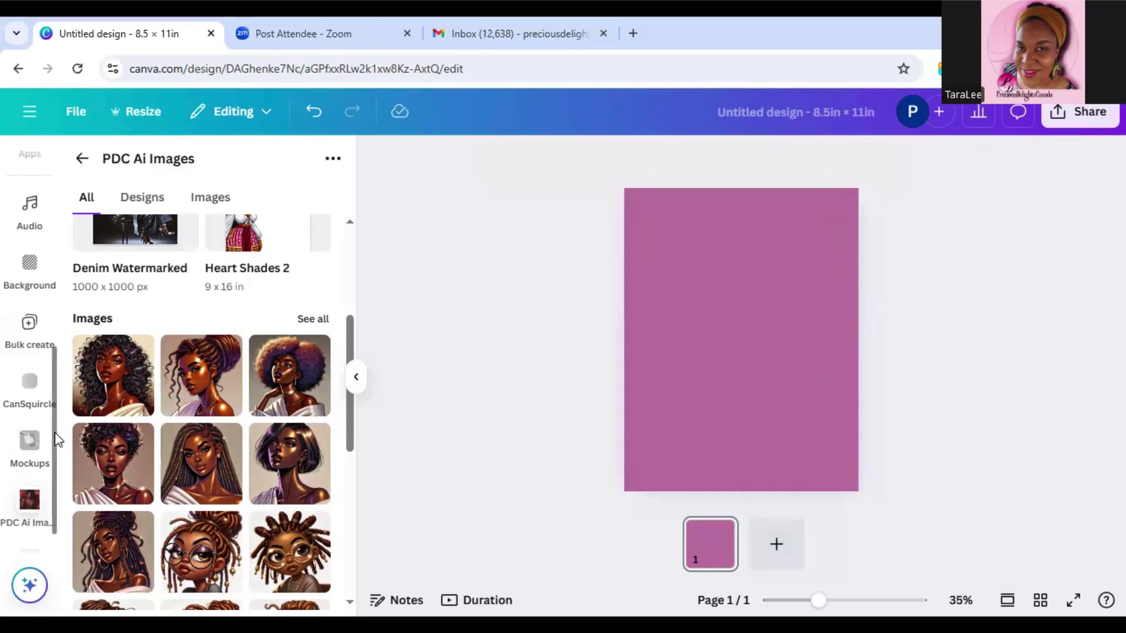
Step: Add the round black-outlined frame with white line-art flowers from the floral frames results to the page
scroll(62, 381, up, 5)
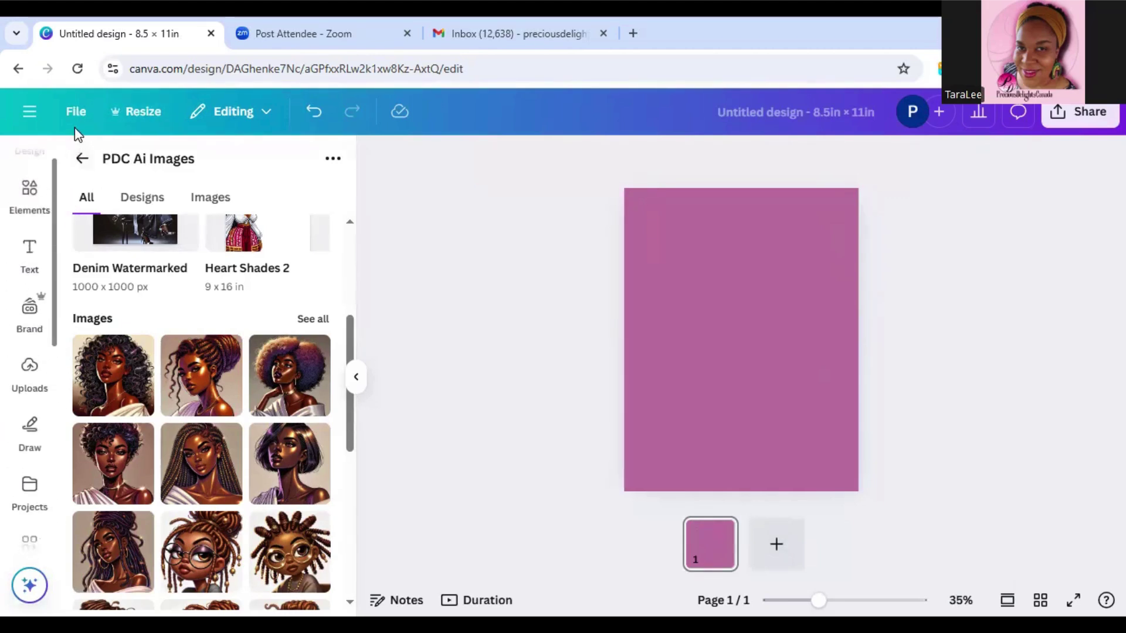
click(28, 205)
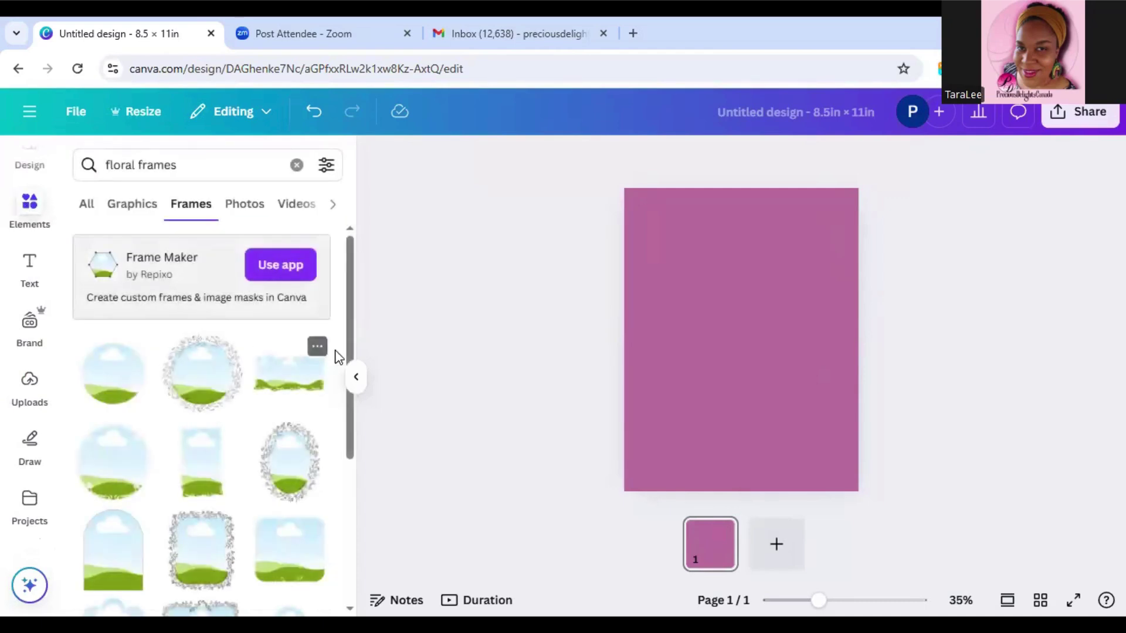
drag(350, 298, 350, 320)
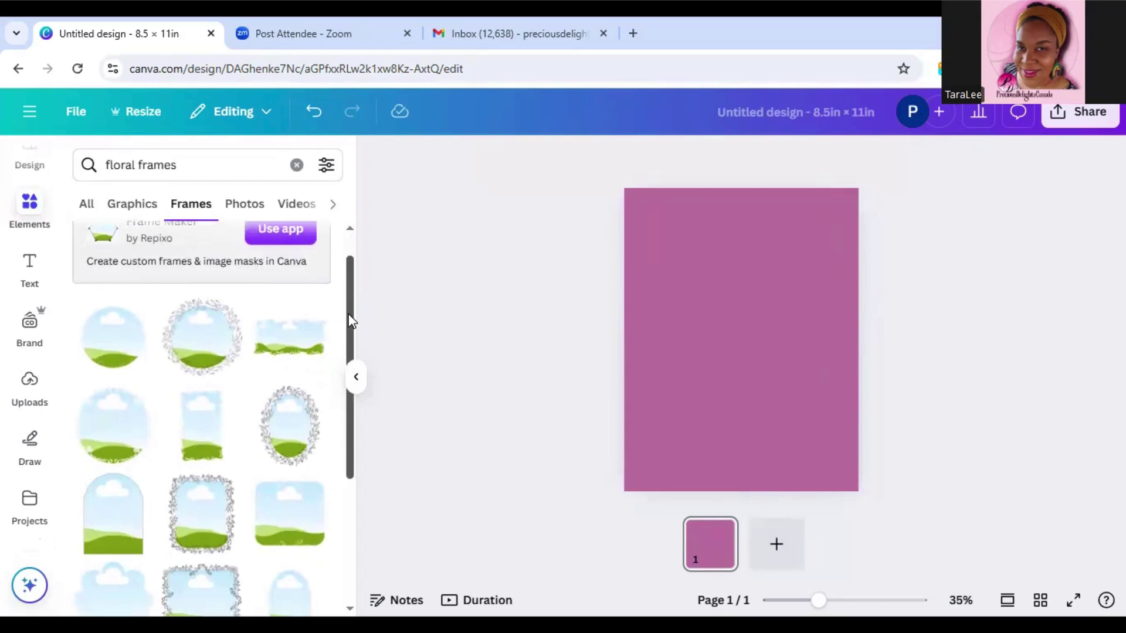
scroll(349, 351, down, 2)
scroll(339, 432, down, 3)
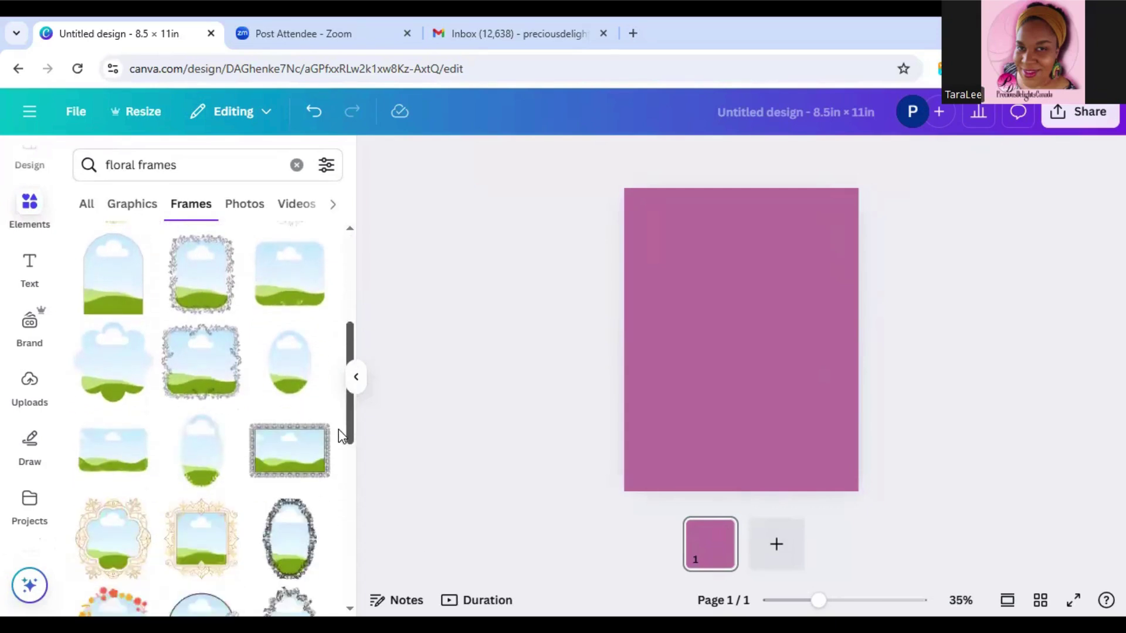
scroll(339, 439, down, 2)
scroll(342, 469, down, 2)
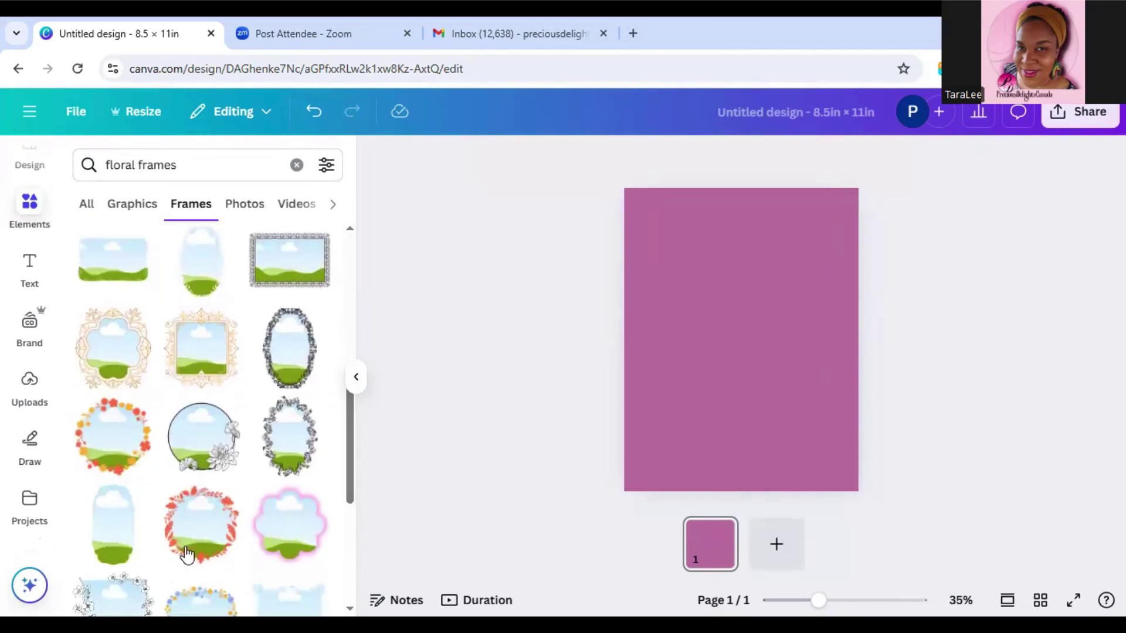
click(203, 456)
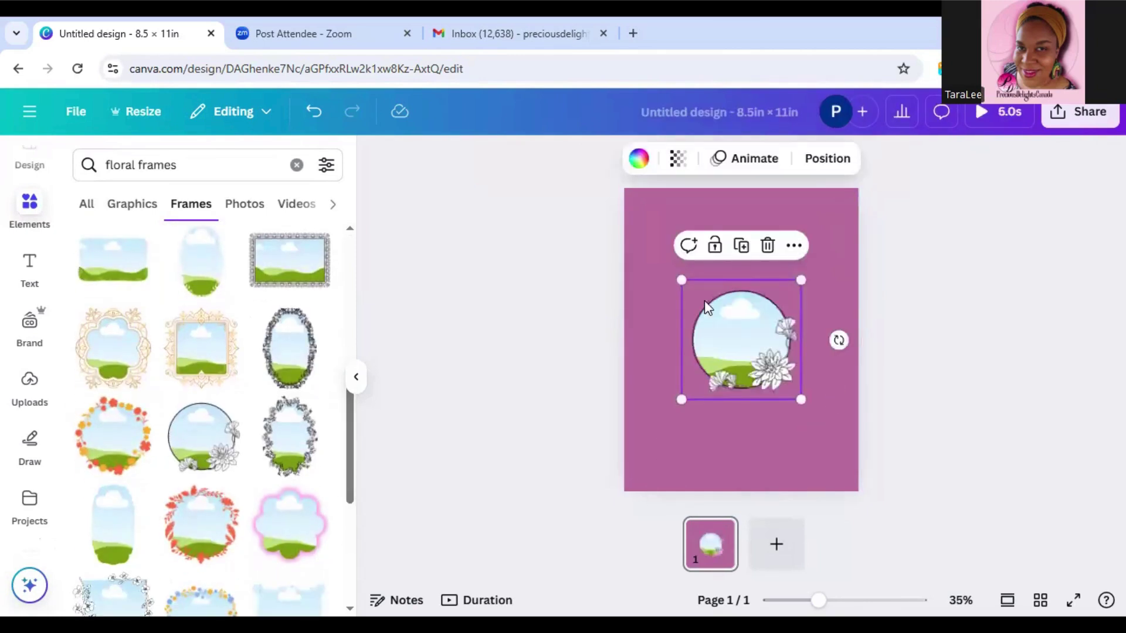
Step: Enlarge the round floral frame to about 8.58 × 8.58 in across the upper part of the page and centre it horizontally
drag(681, 280, 741, 311)
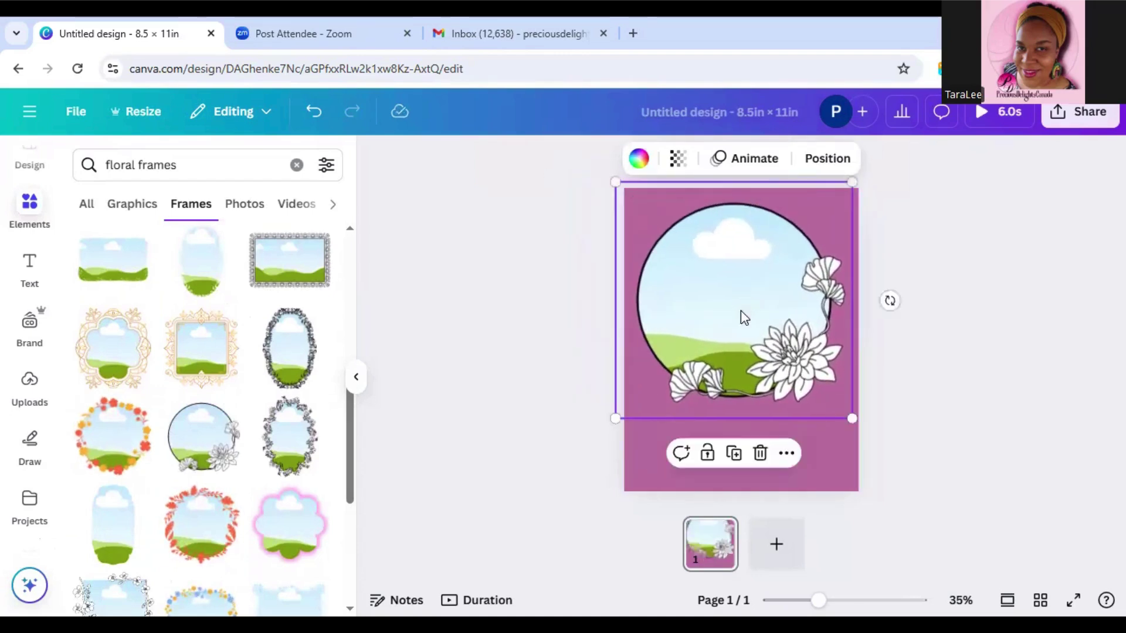
click(829, 162)
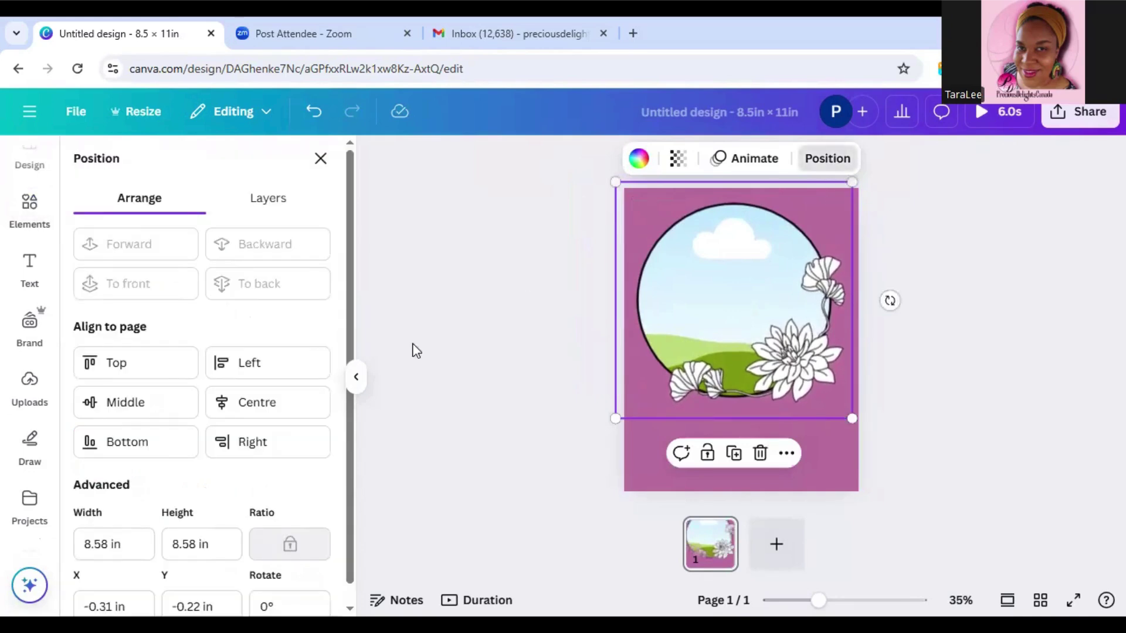
click(278, 404)
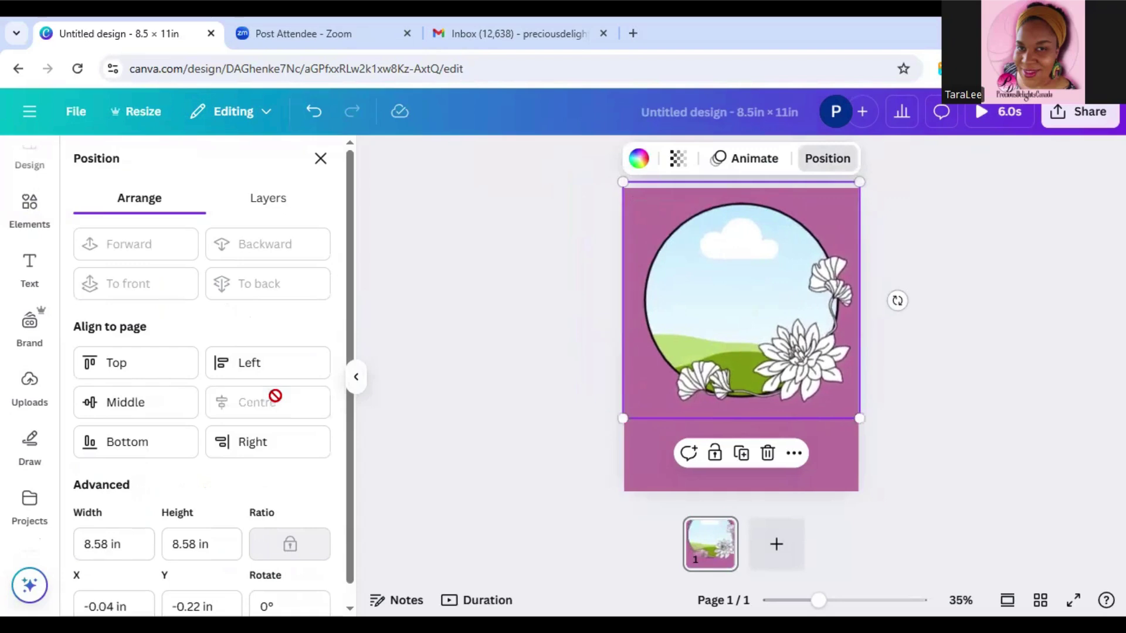
Step: Fill the round floral frame with the long curly-haired portrait from the PDC Ai Images folder
click(24, 392)
click(36, 503)
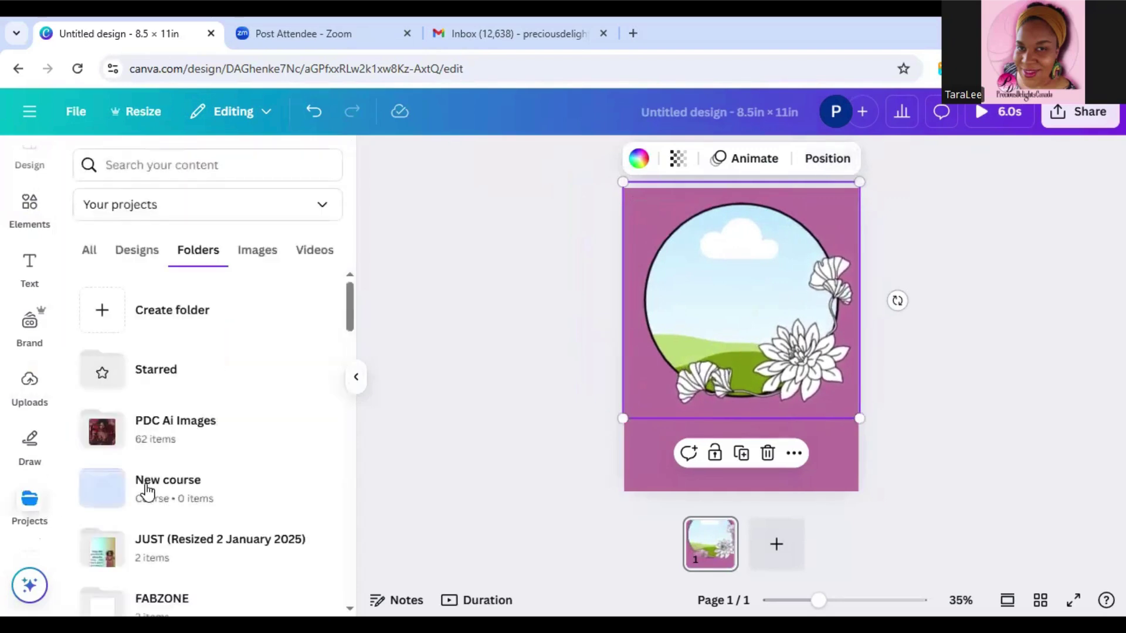
click(163, 444)
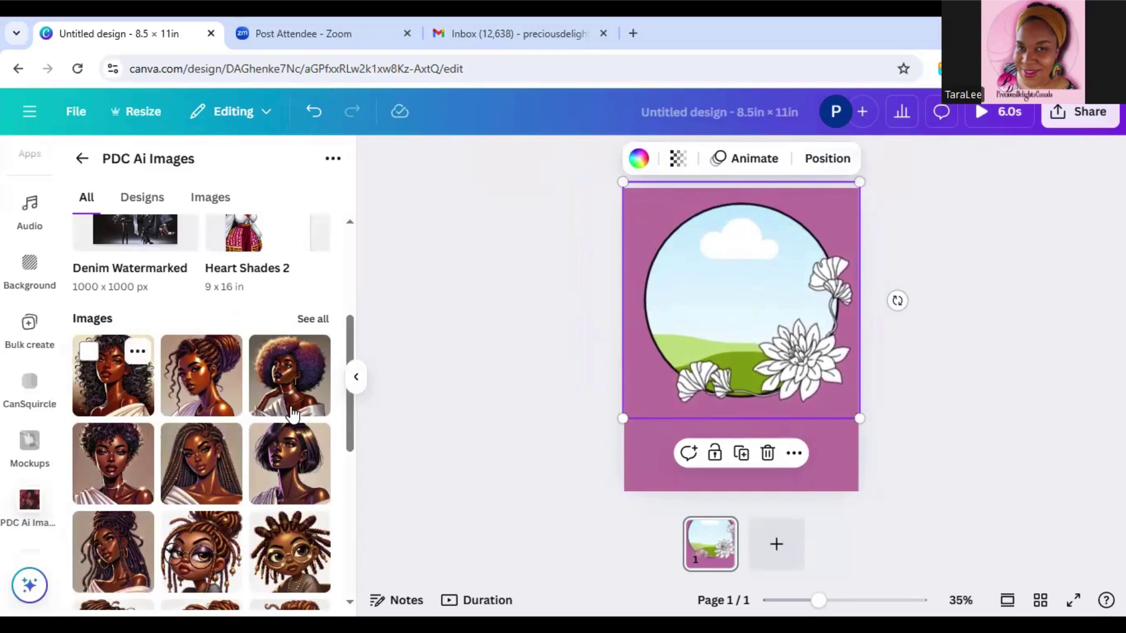
drag(674, 329, 675, 330)
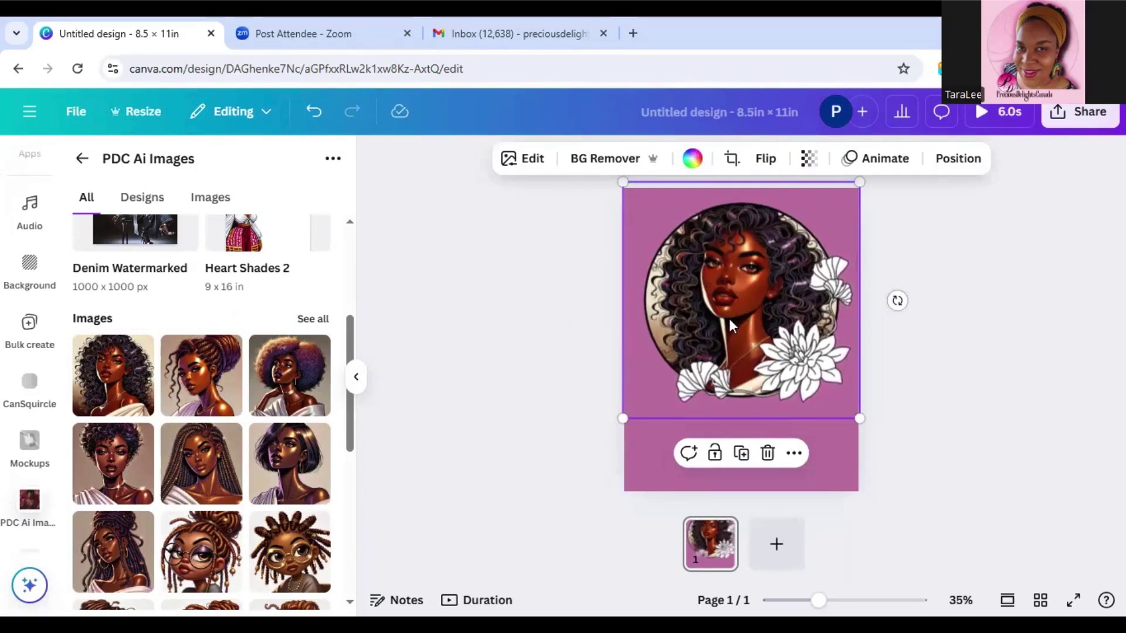
Step: Delete only the portrait image from the round frame and refill the frame with the same curly-haired portrait
click(768, 452)
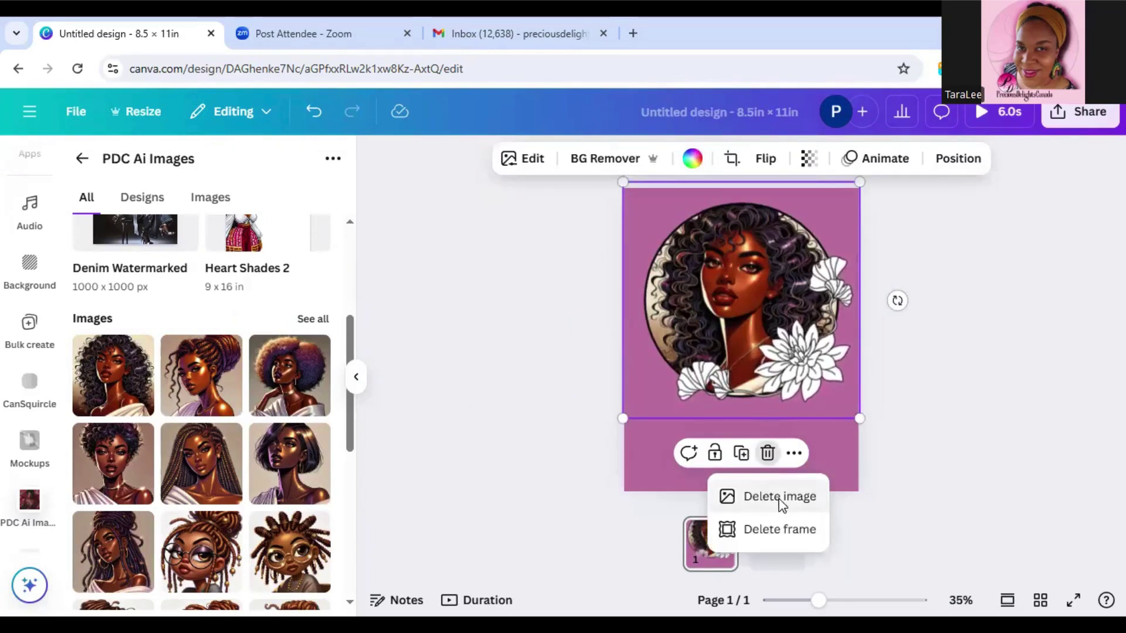
click(780, 498)
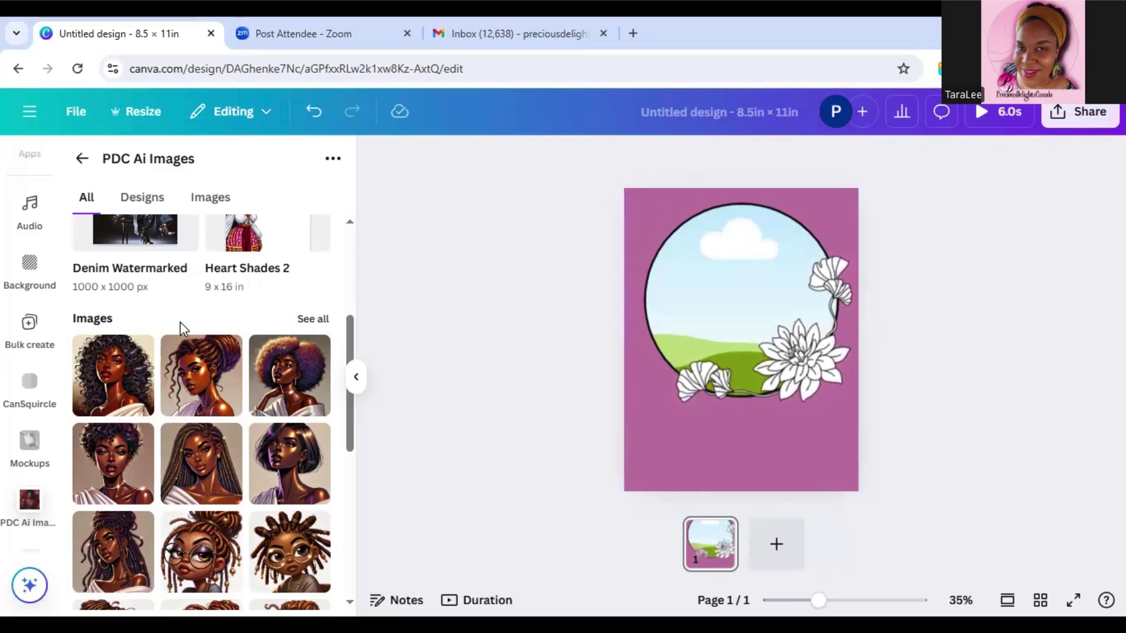
drag(129, 388, 663, 329)
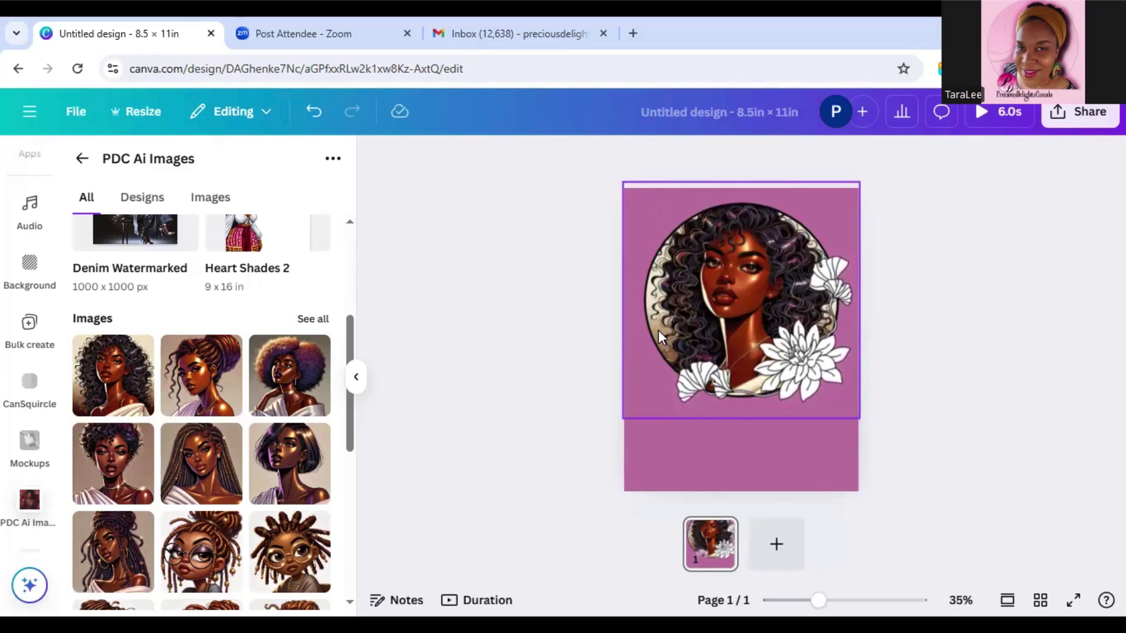
Step: Set the page background to the tan #C4A27B, sampled from the portrait's backdrop inside the round frame
click(689, 451)
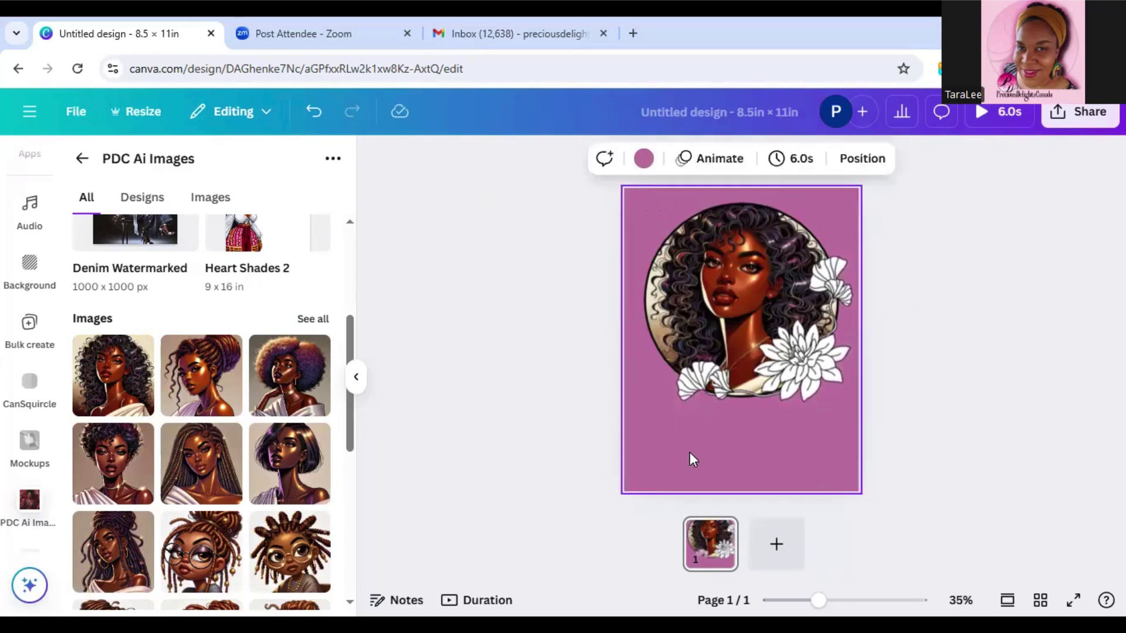
click(643, 158)
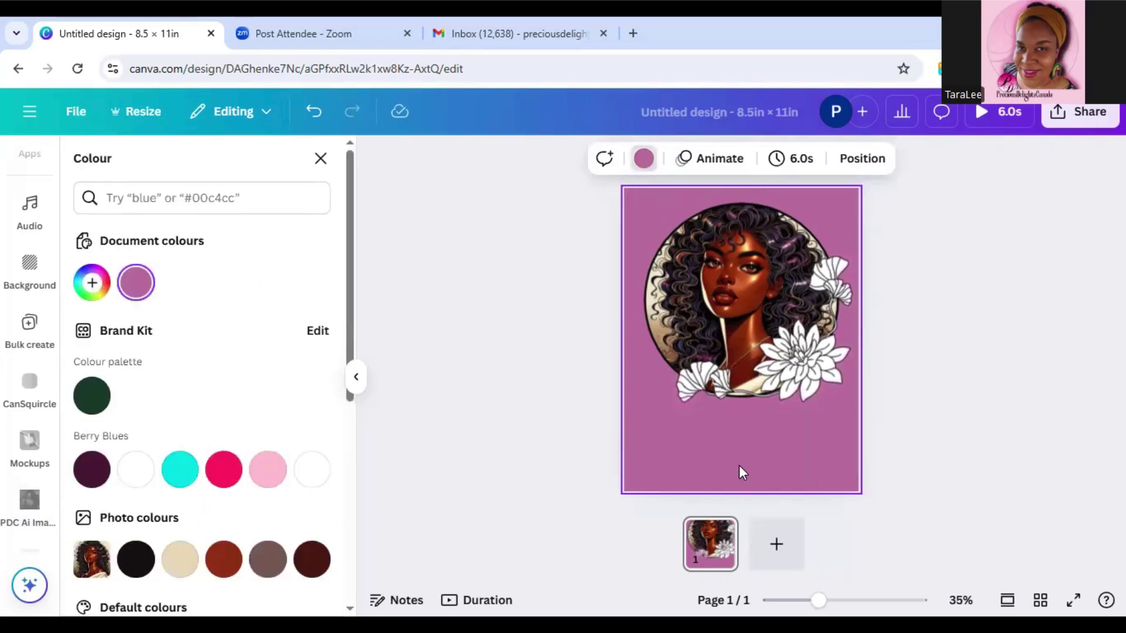
click(91, 287)
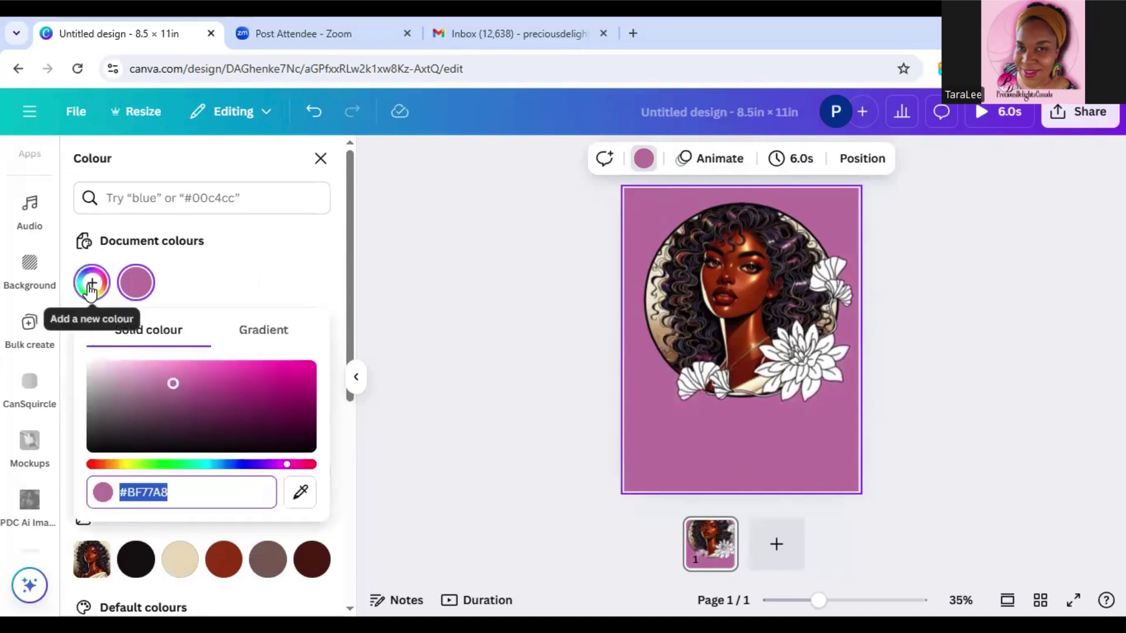
click(301, 492)
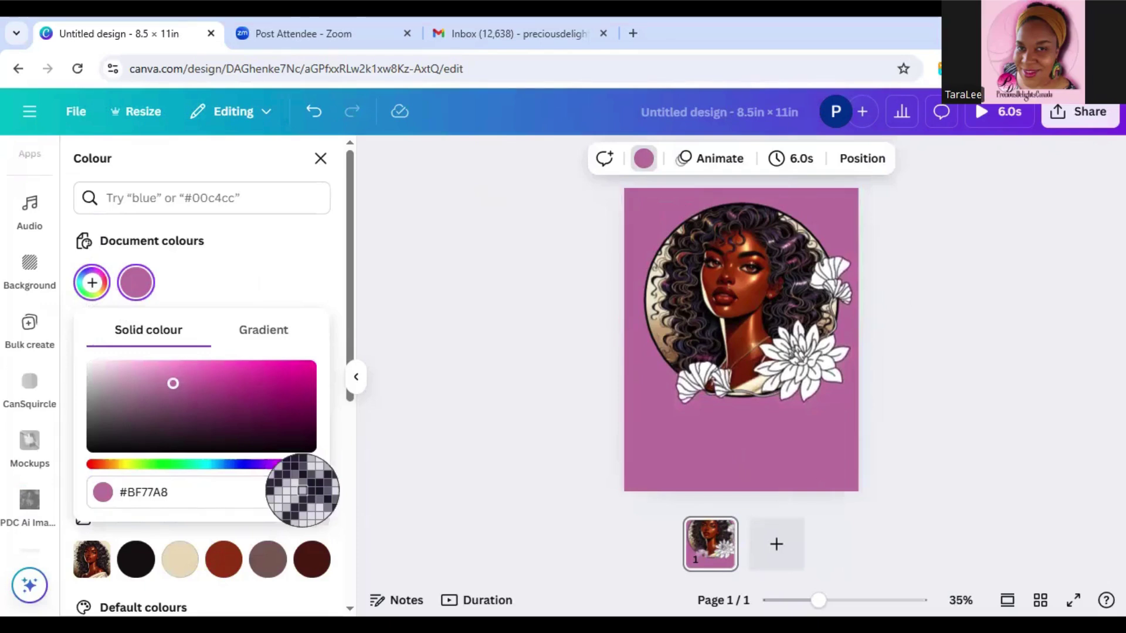
click(659, 333)
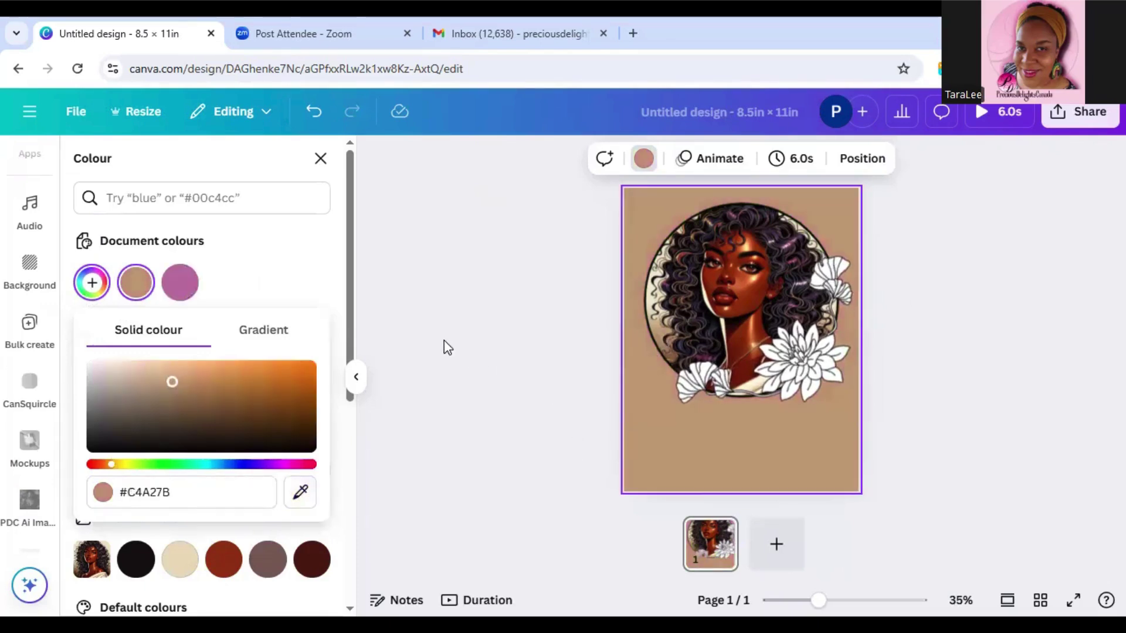
click(743, 314)
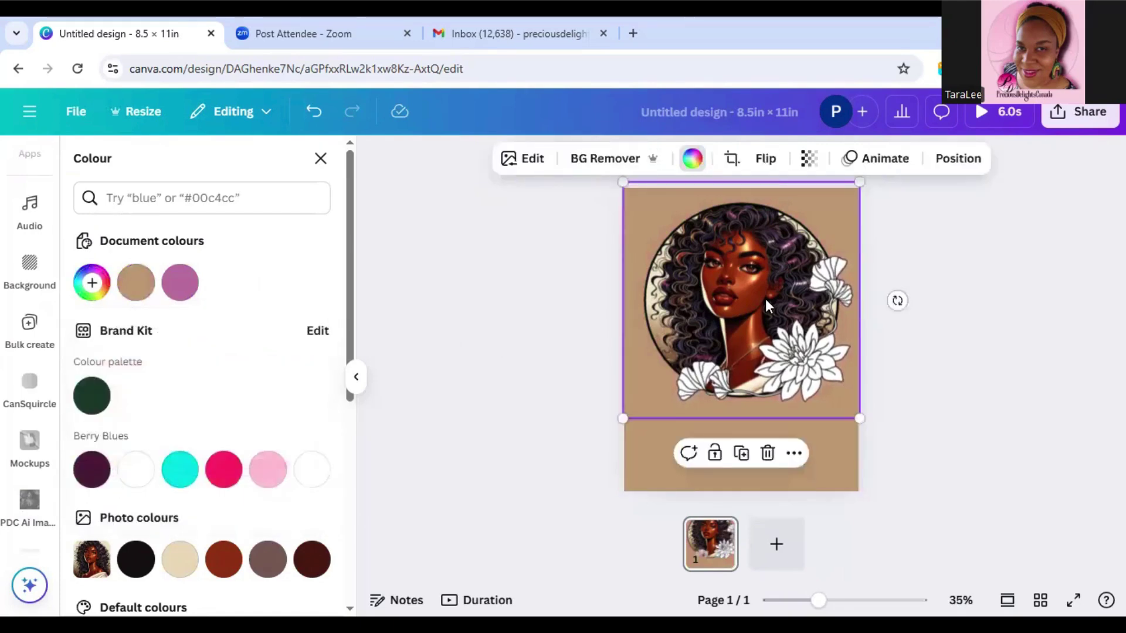
right_click(765, 298)
mouse_move(768, 296)
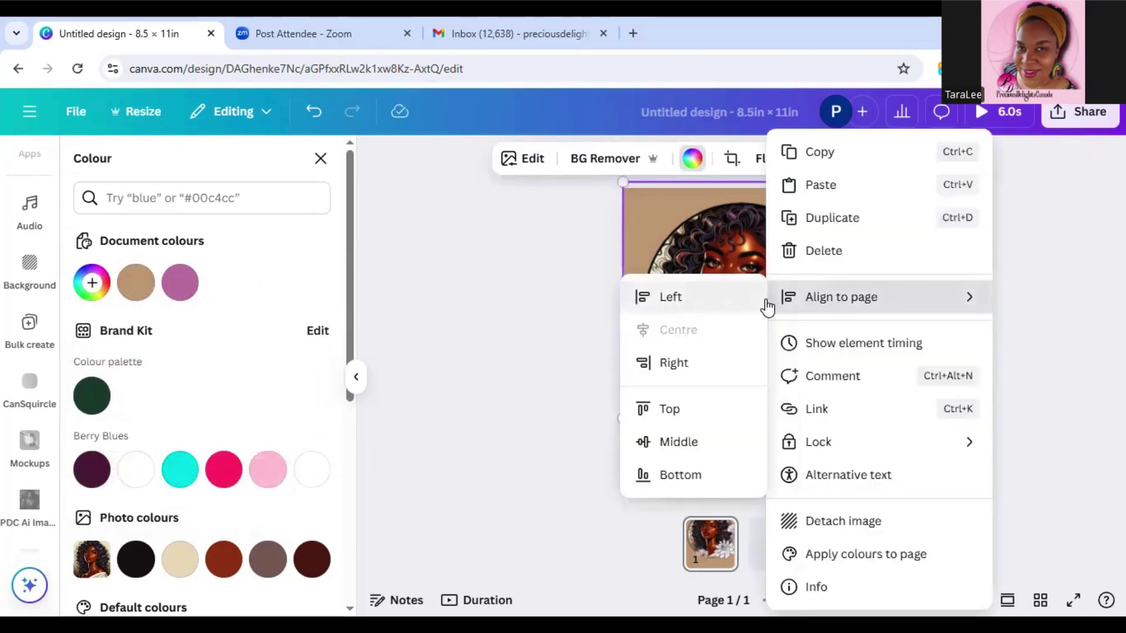
key(Escape)
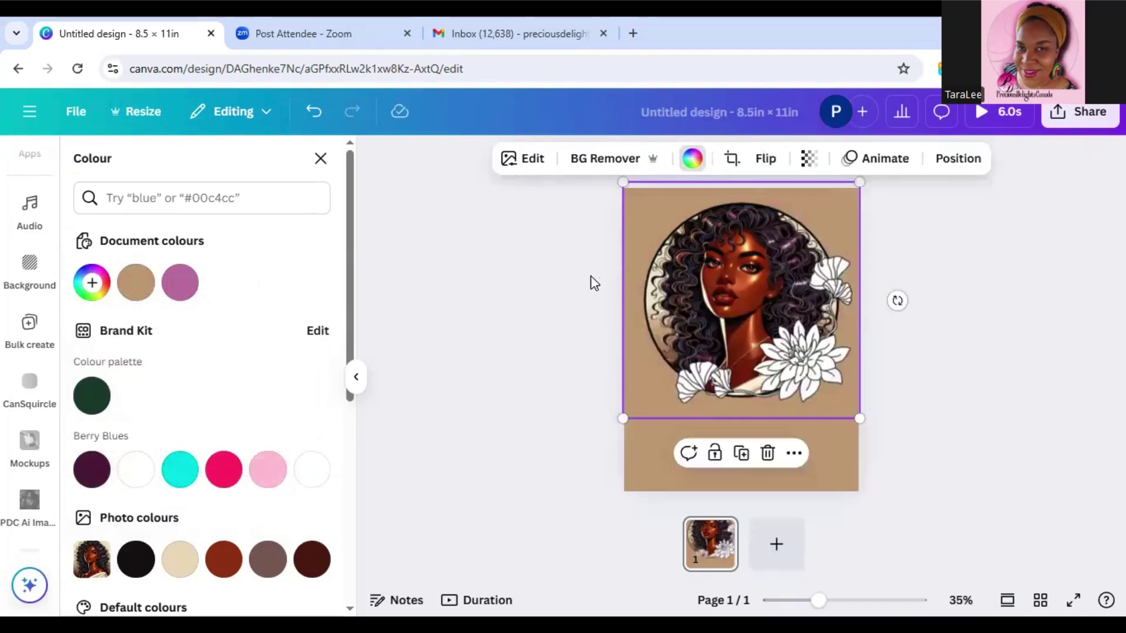
right_click(710, 281)
mouse_move(713, 287)
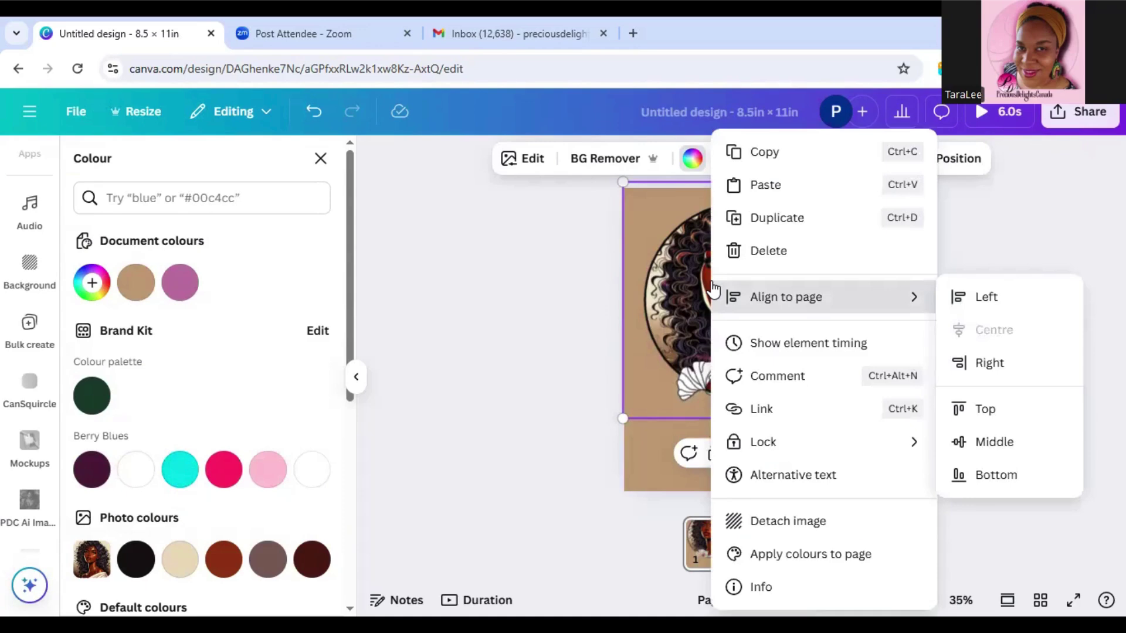
key(Escape)
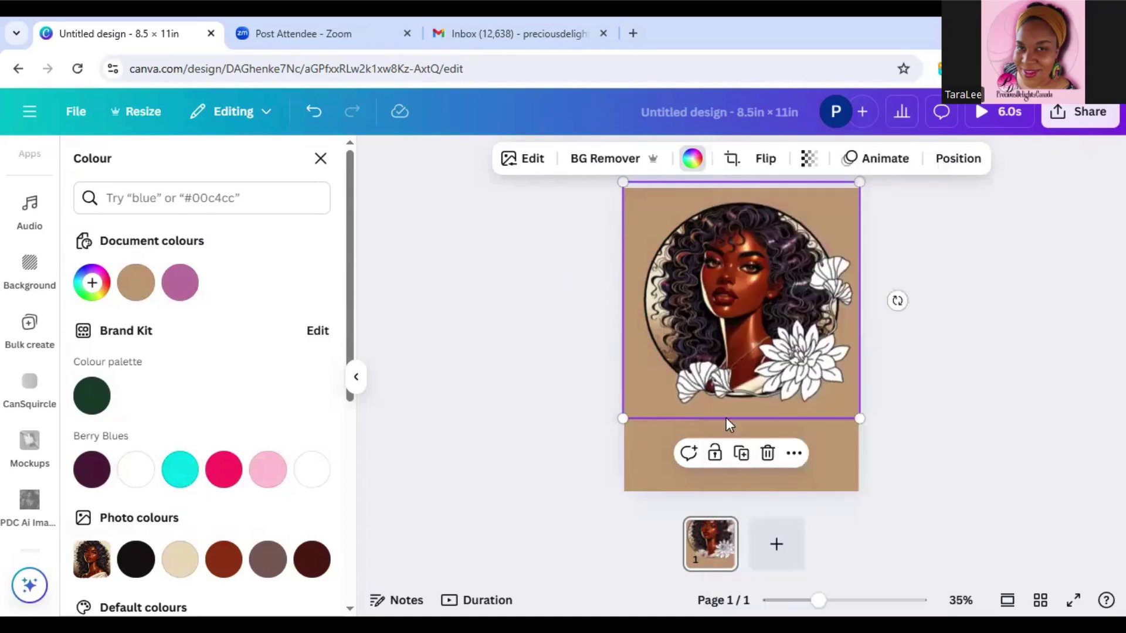
Step: Delete the curly-haired portrait from the round frame, keeping the empty frame on the tan page
click(767, 454)
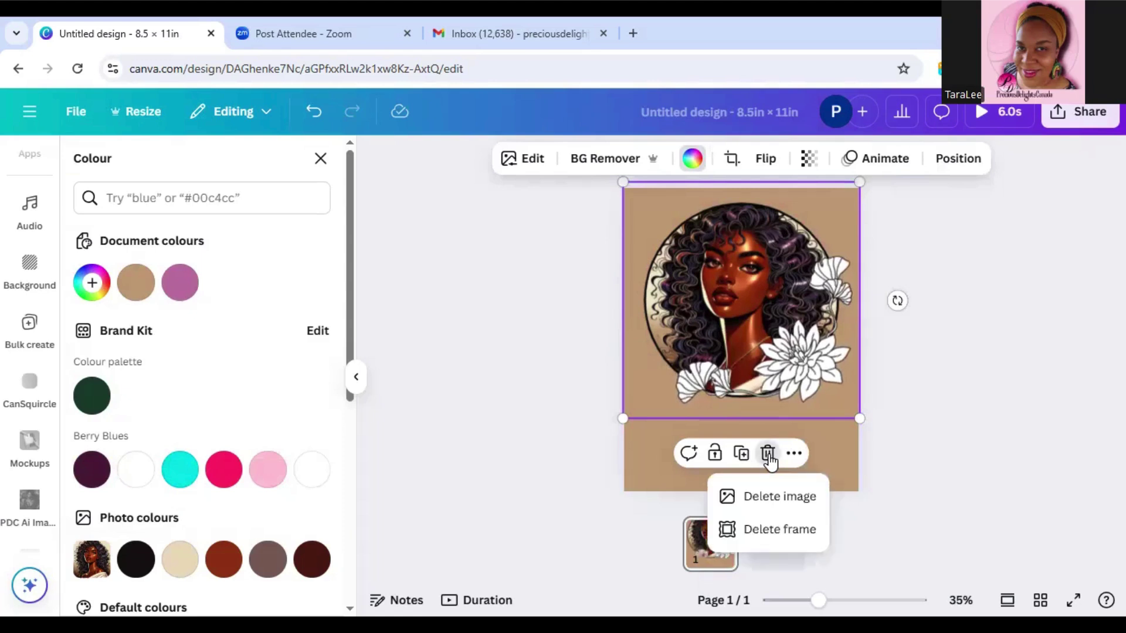
click(782, 497)
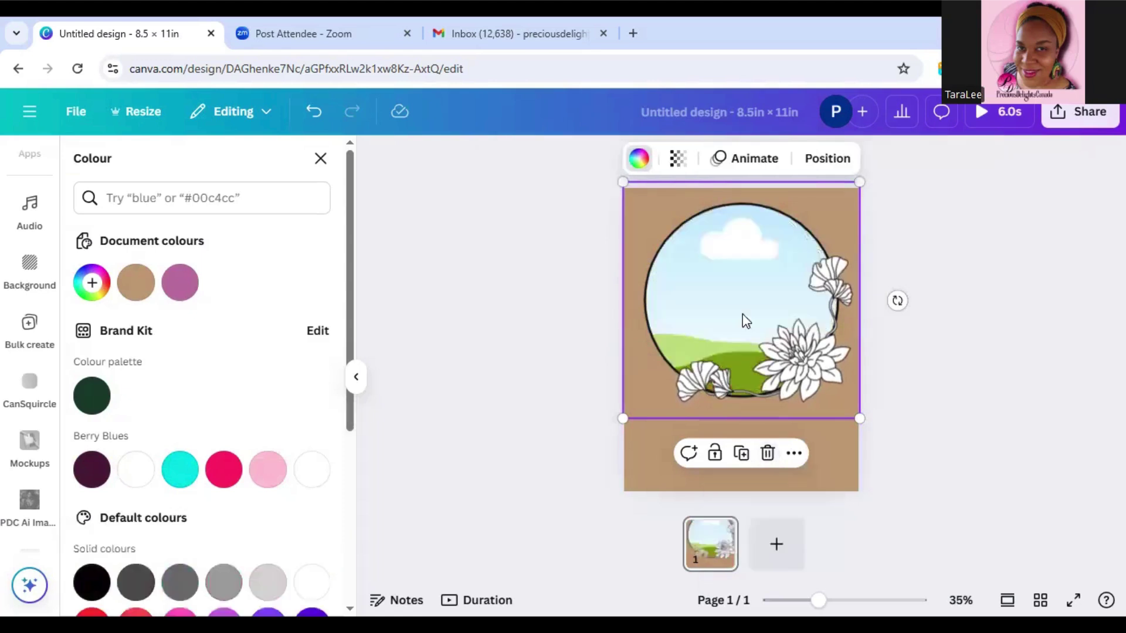
Step: Search the elements library for "floral lines" and show all of the graphics results
click(658, 454)
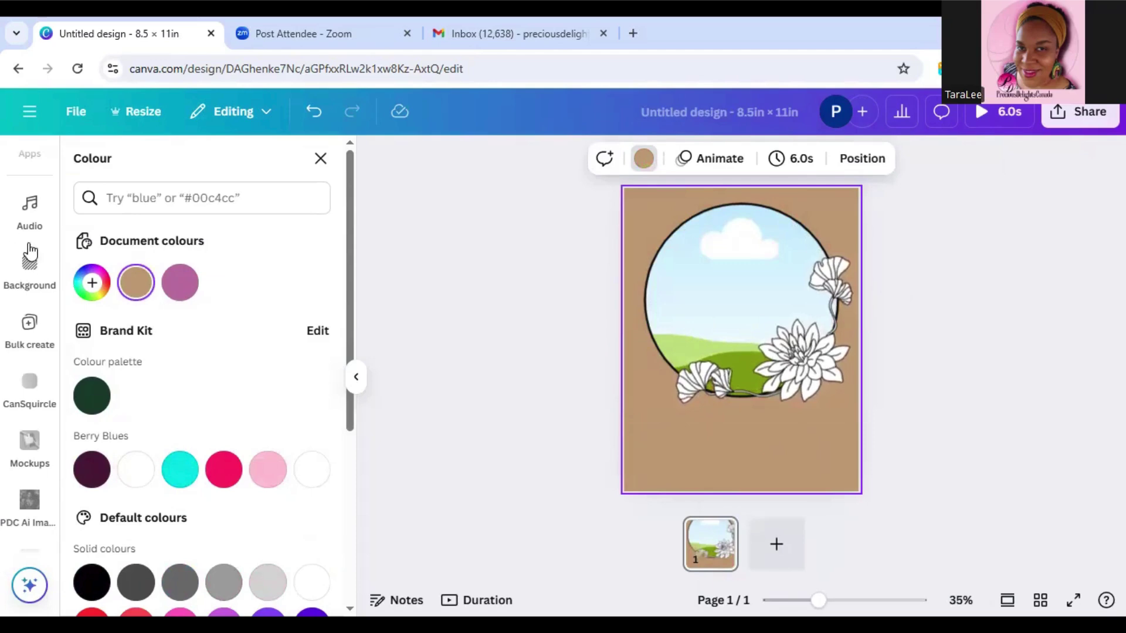
scroll(54, 352, up, 5)
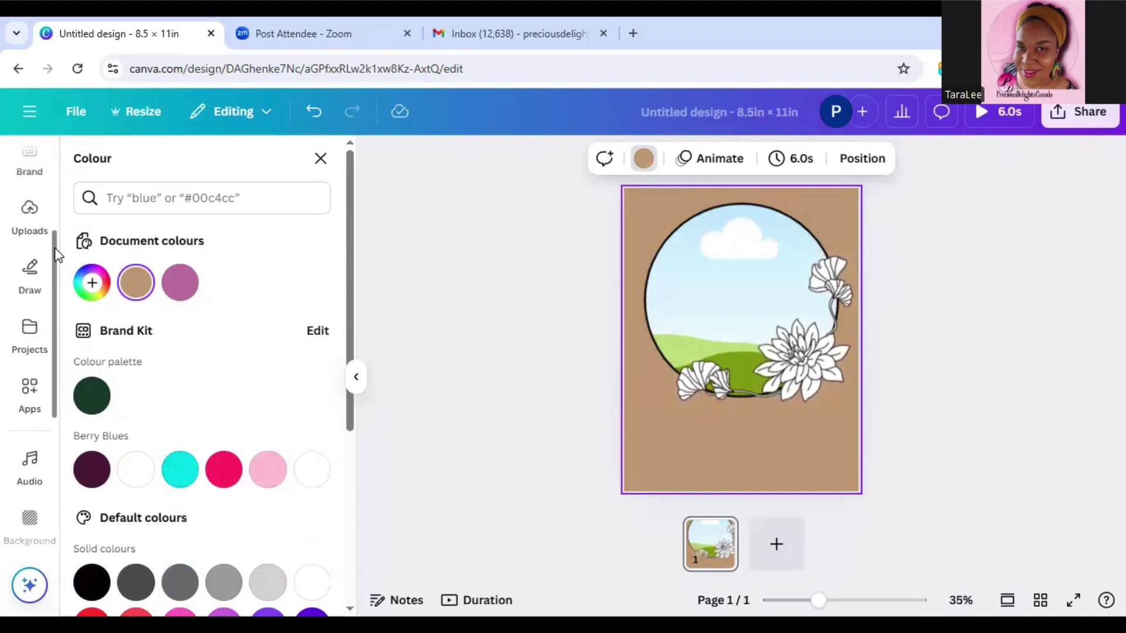
scroll(54, 247, up, 2)
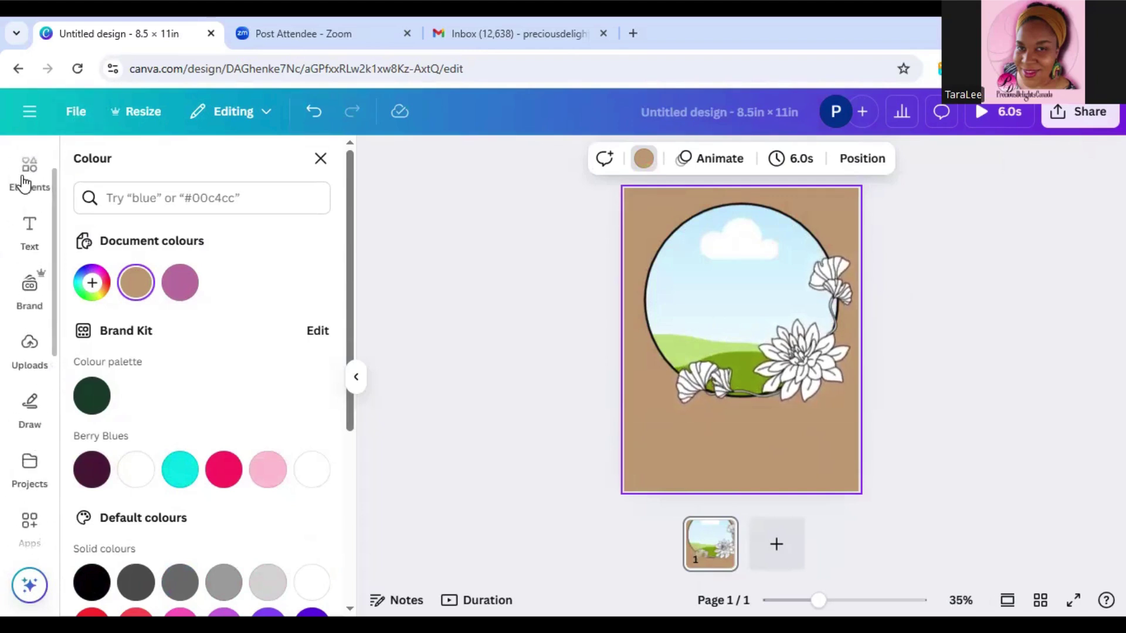
click(407, 312)
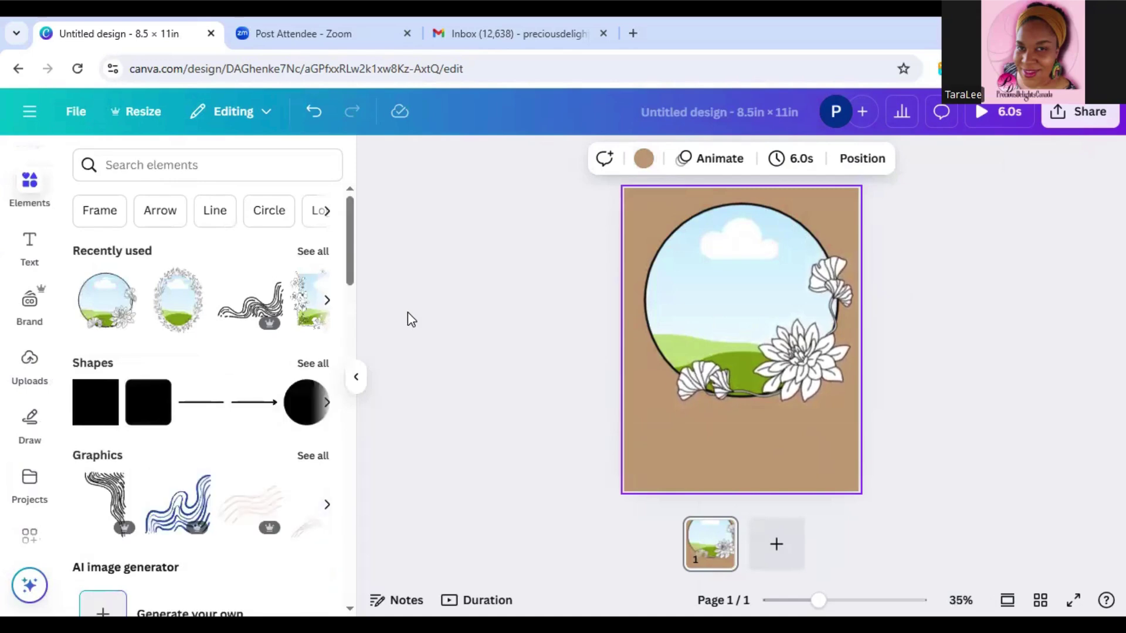
click(247, 170)
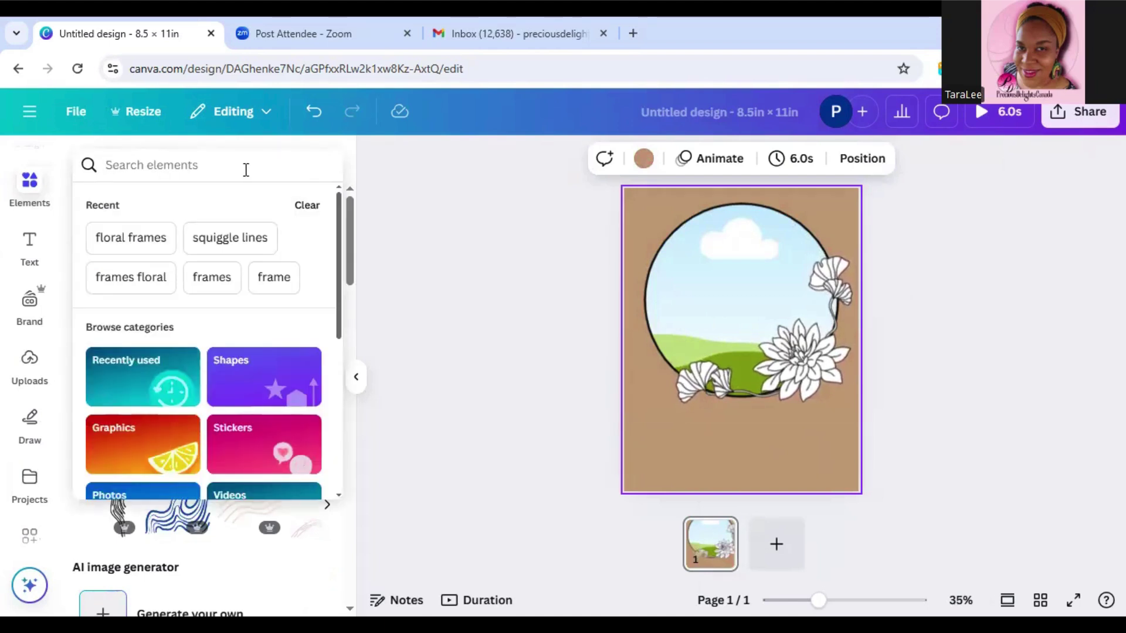
text(fl)
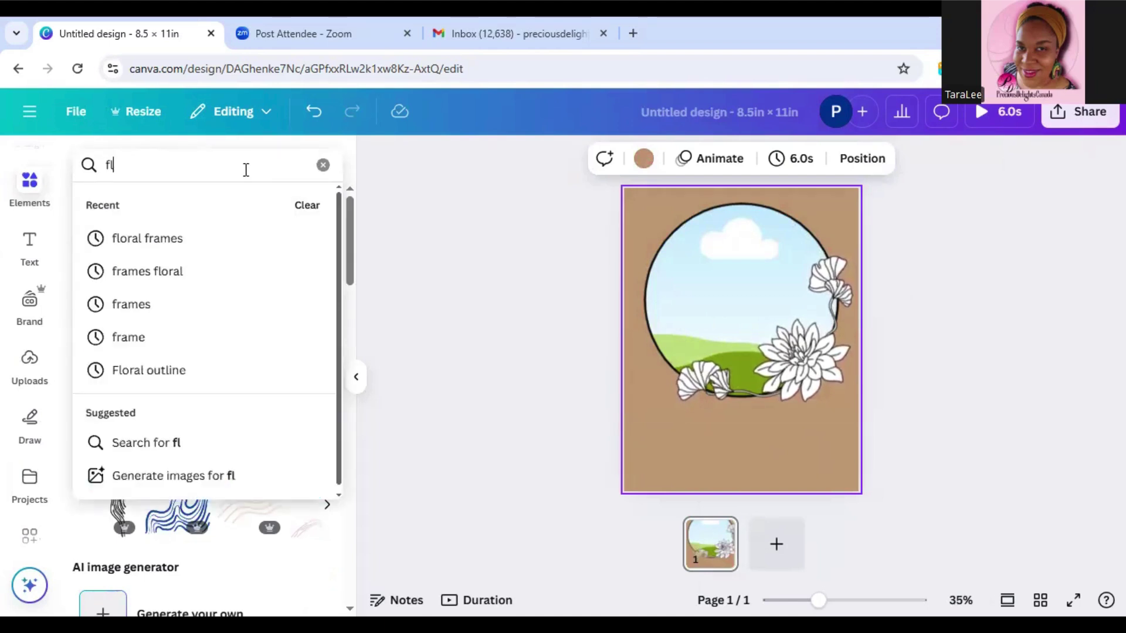
text(oral lines)
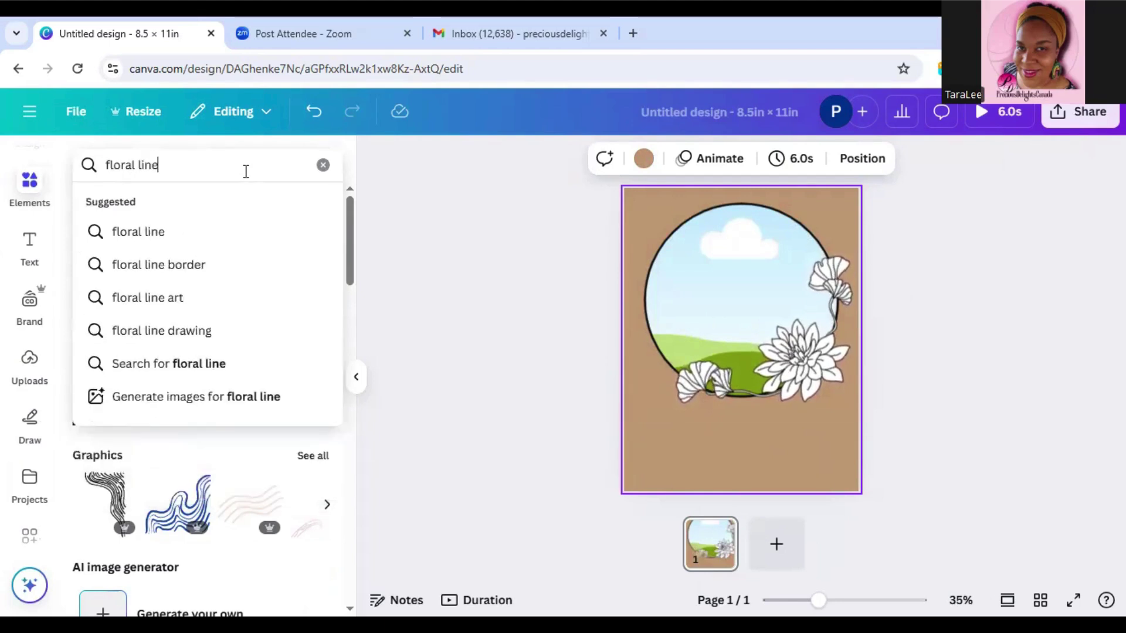
key(Return)
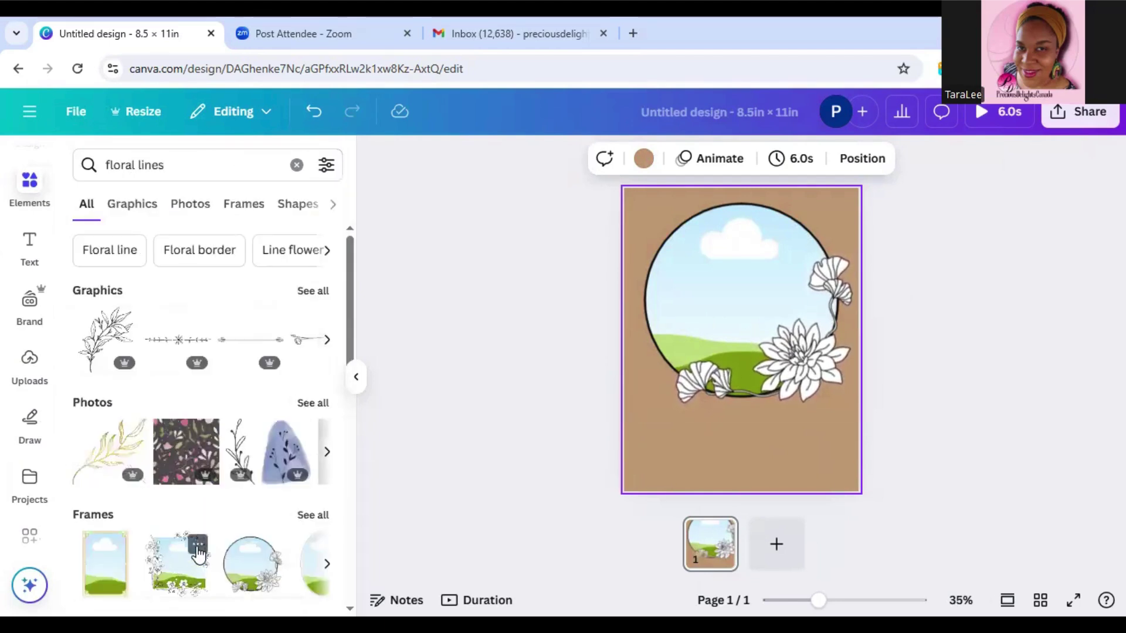
click(310, 293)
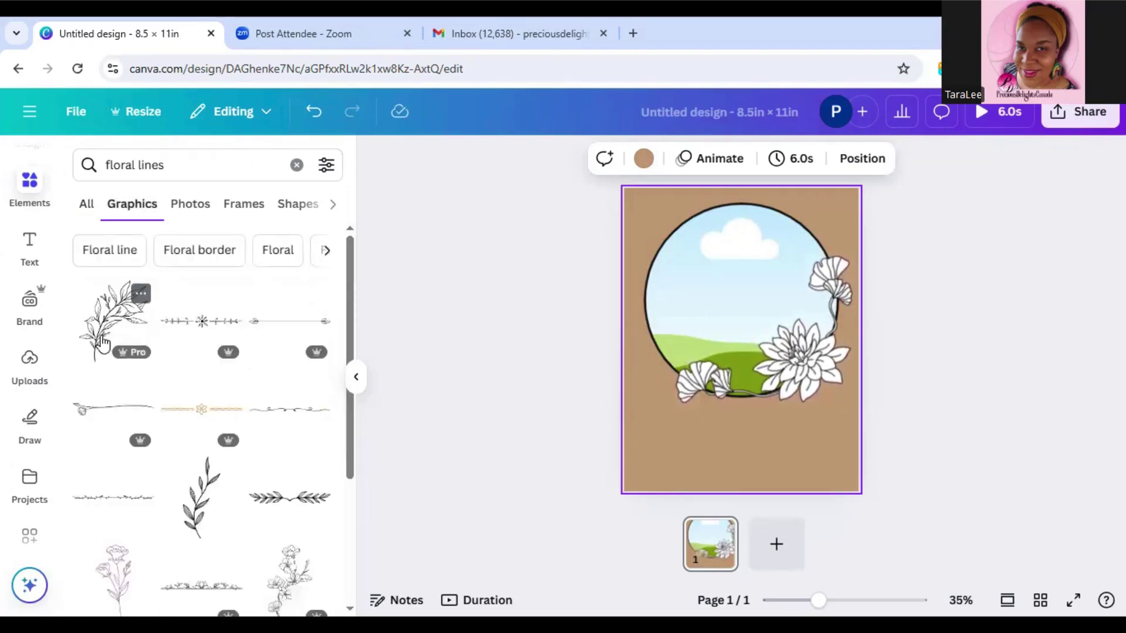
Step: Try the black line-art leafy branch near the page's lower-left area, and remove it from the page
click(104, 340)
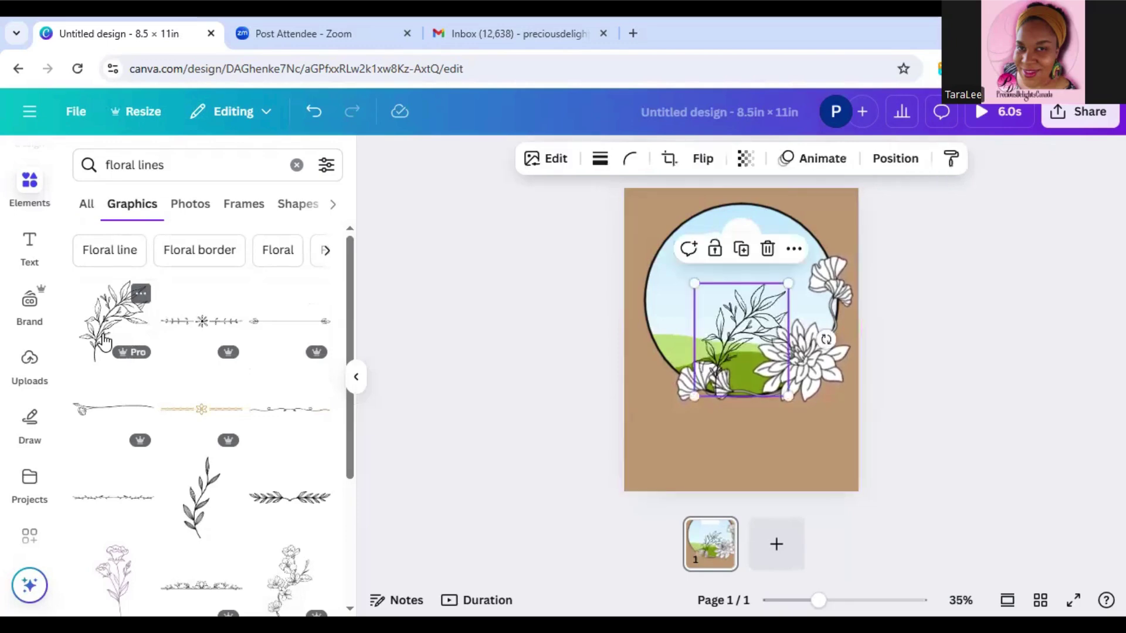
drag(719, 342, 661, 429)
click(696, 356)
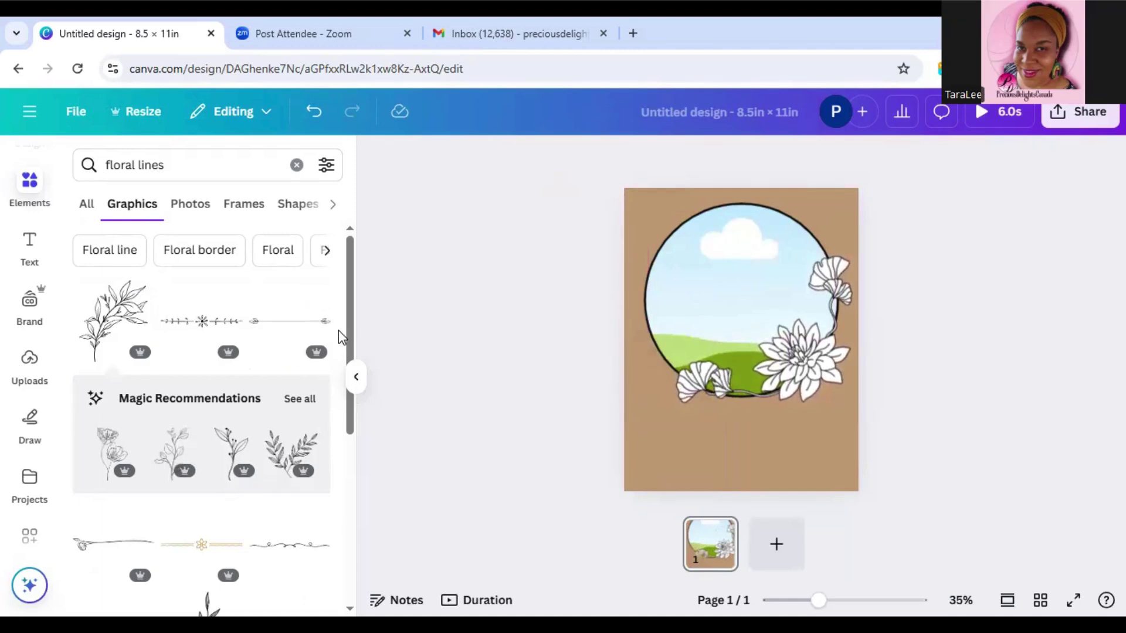
Step: Add the wildflower-meadow line graphic from the full set of magic recommendations and place it in the page's lower area
click(313, 399)
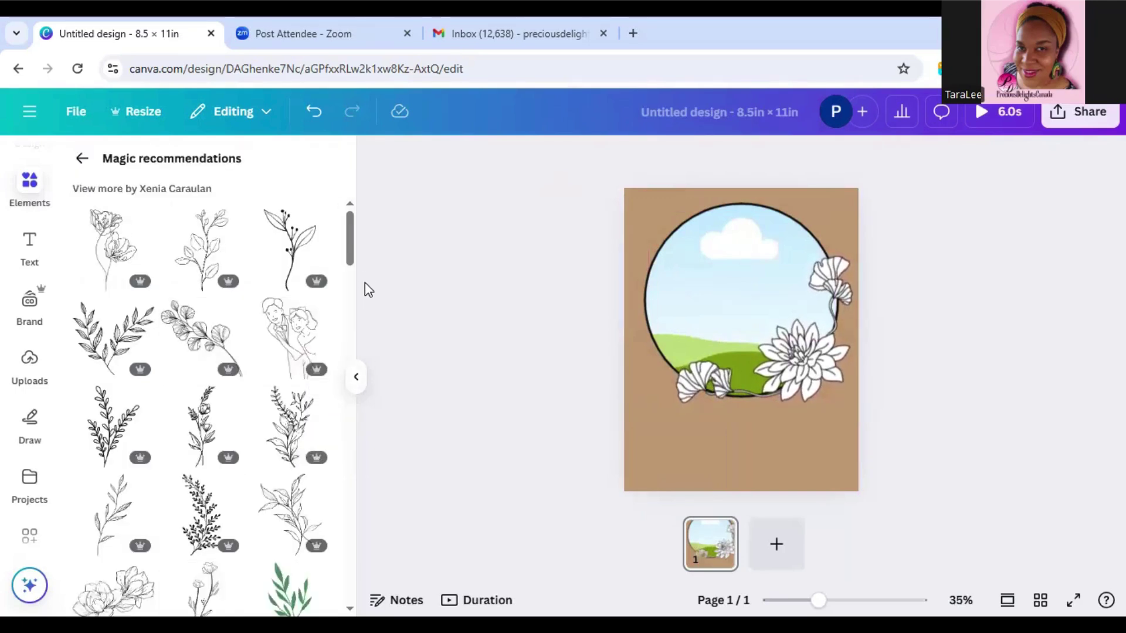
drag(354, 253, 353, 297)
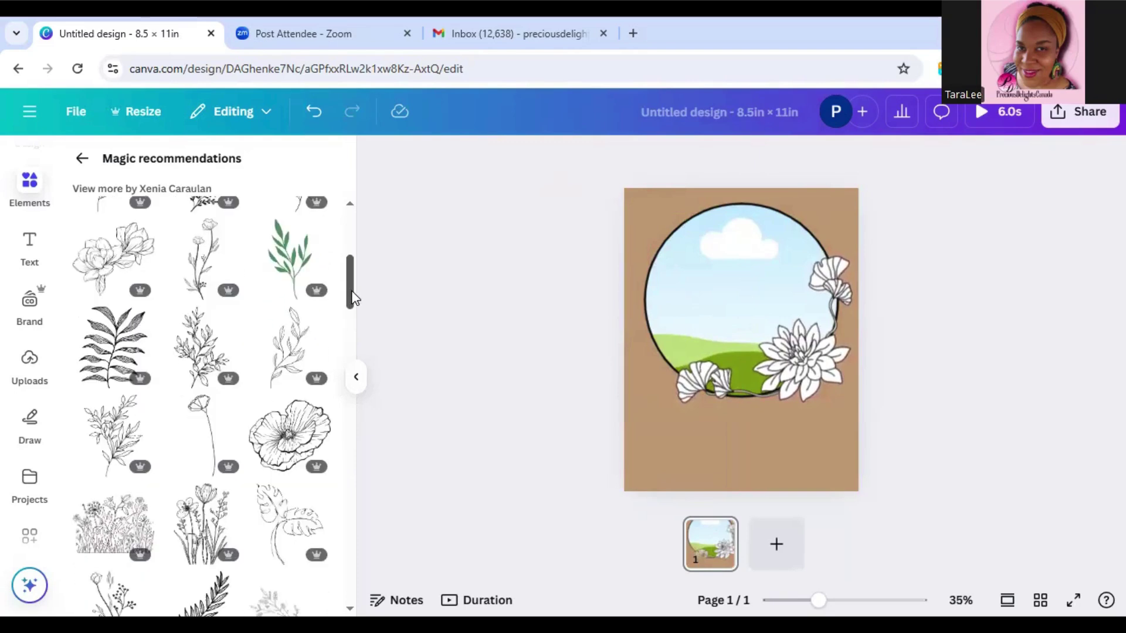
scroll(349, 301, down, 1)
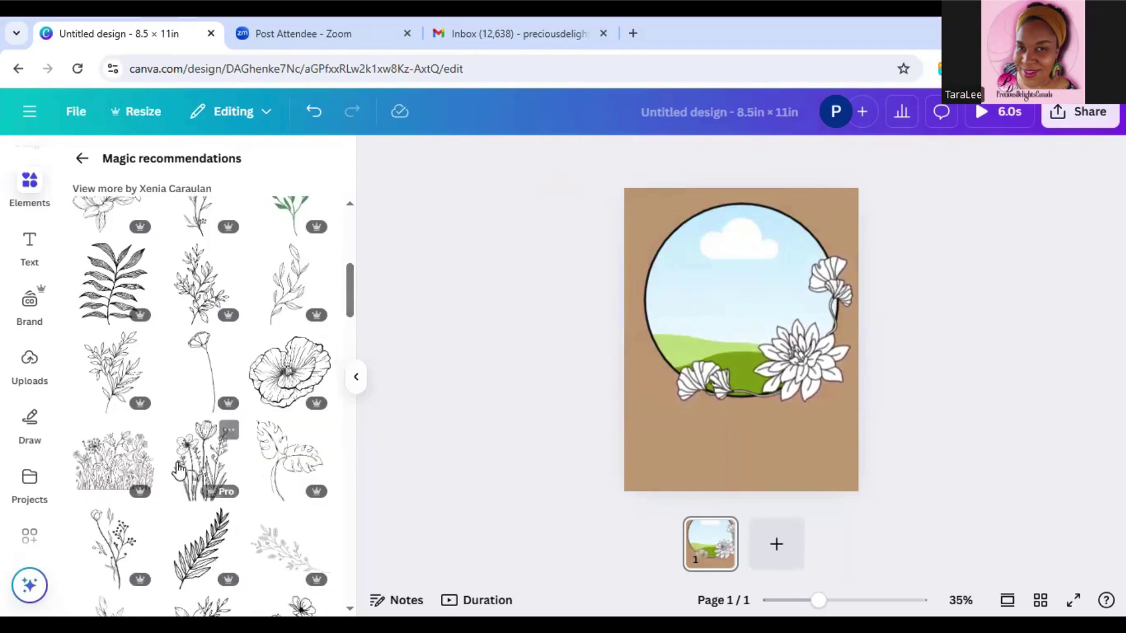
click(101, 480)
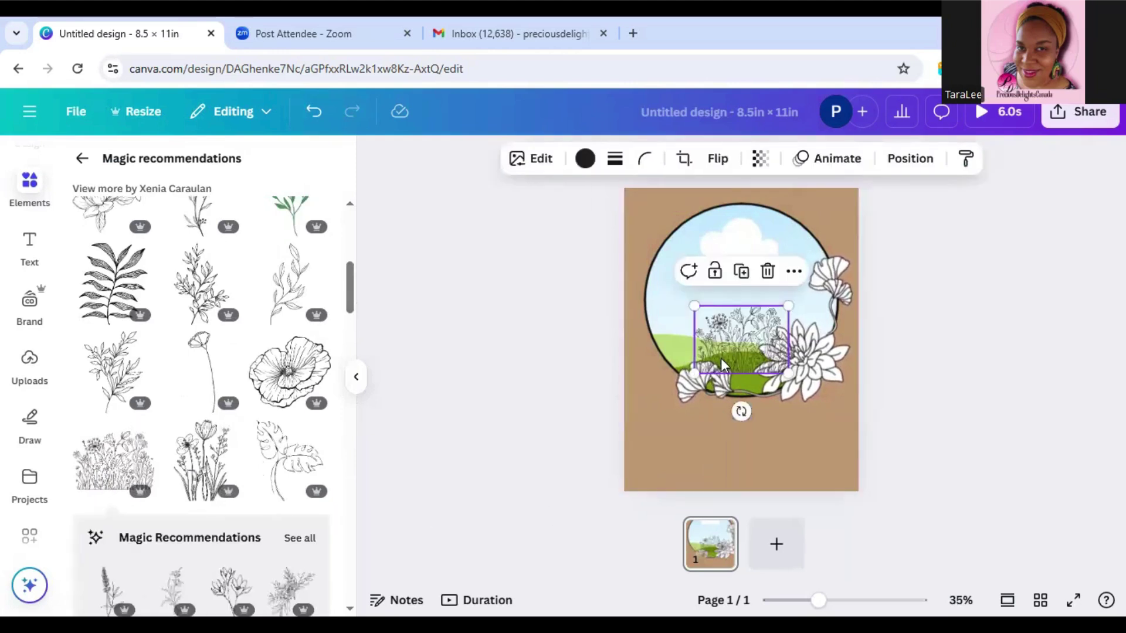
drag(721, 355, 722, 473)
Step: Try the wildflower graphic enlarged well past the page's left edge, and undo its move onto a new page
drag(694, 418, 478, 282)
drag(791, 490, 836, 523)
drag(739, 460, 801, 561)
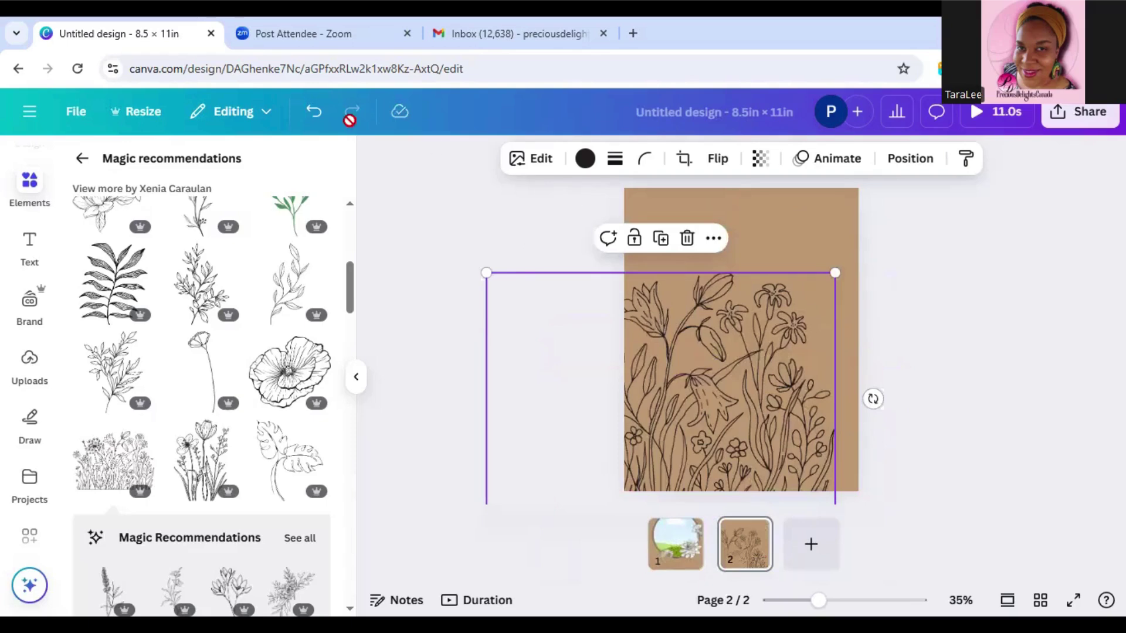
click(311, 114)
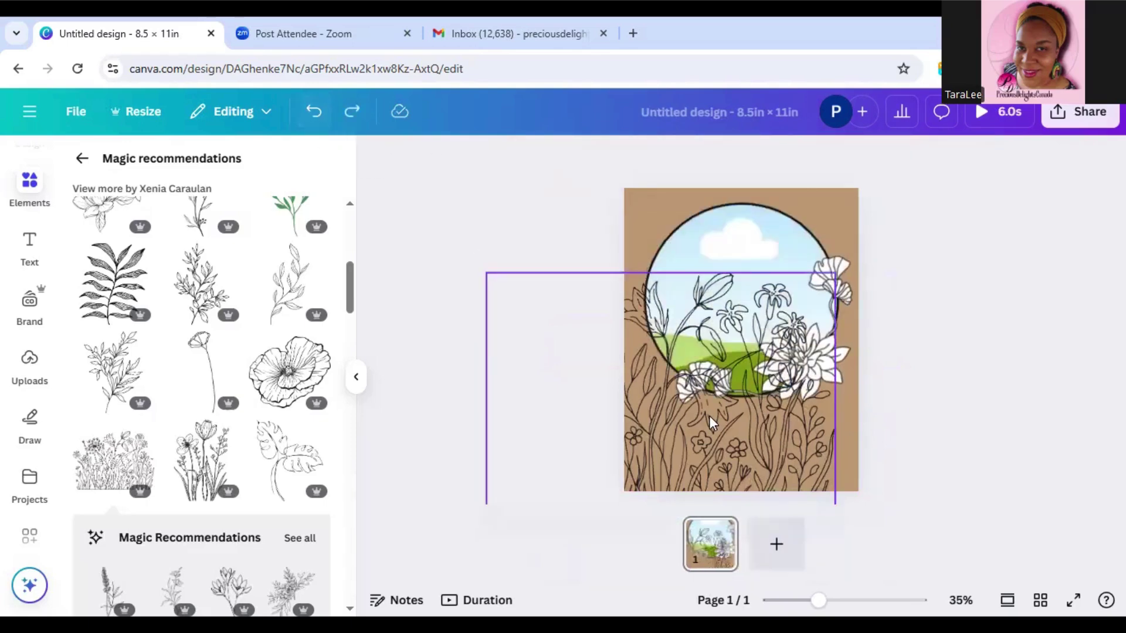
Step: Shrink the wildflower graphic to about 7.6 × 5.5 in and place it below the round frame, running off the page's lower edge
click(516, 287)
drag(487, 273, 606, 405)
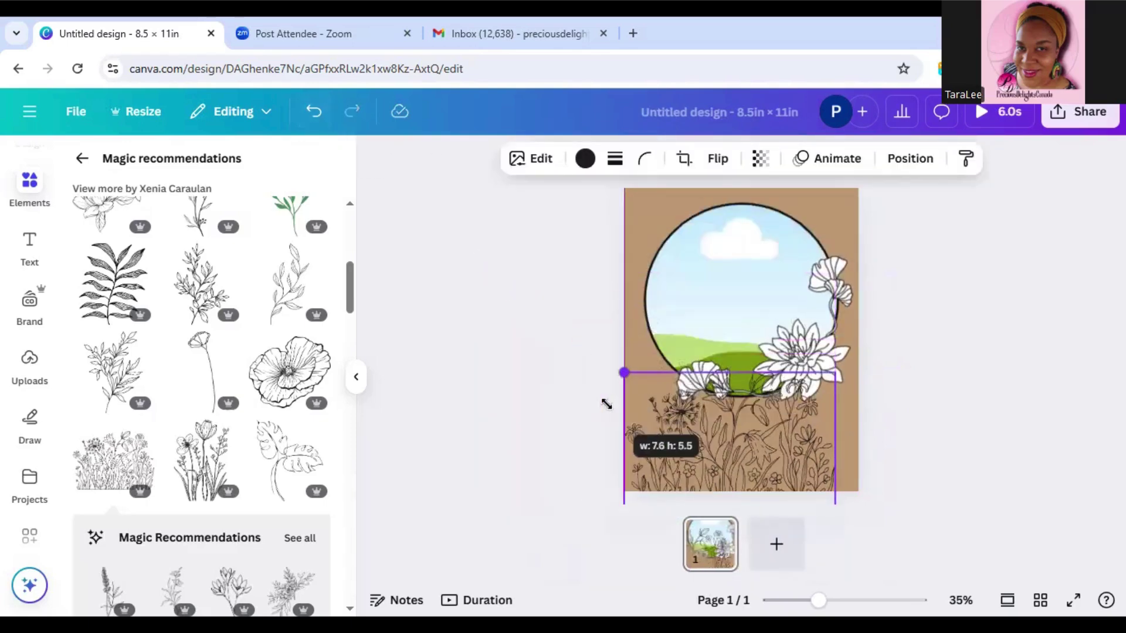
drag(726, 449, 741, 473)
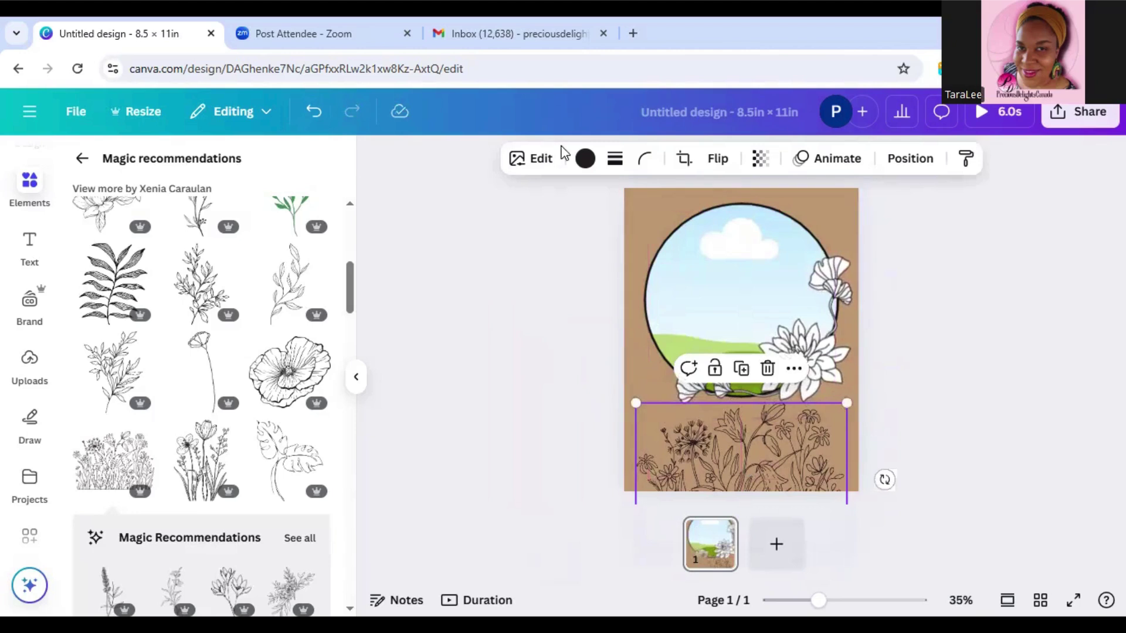
Step: Try the tan #C4A27B and the oranges #EF870F and #FD9F34 as the wildflower graphic's line colour
click(584, 160)
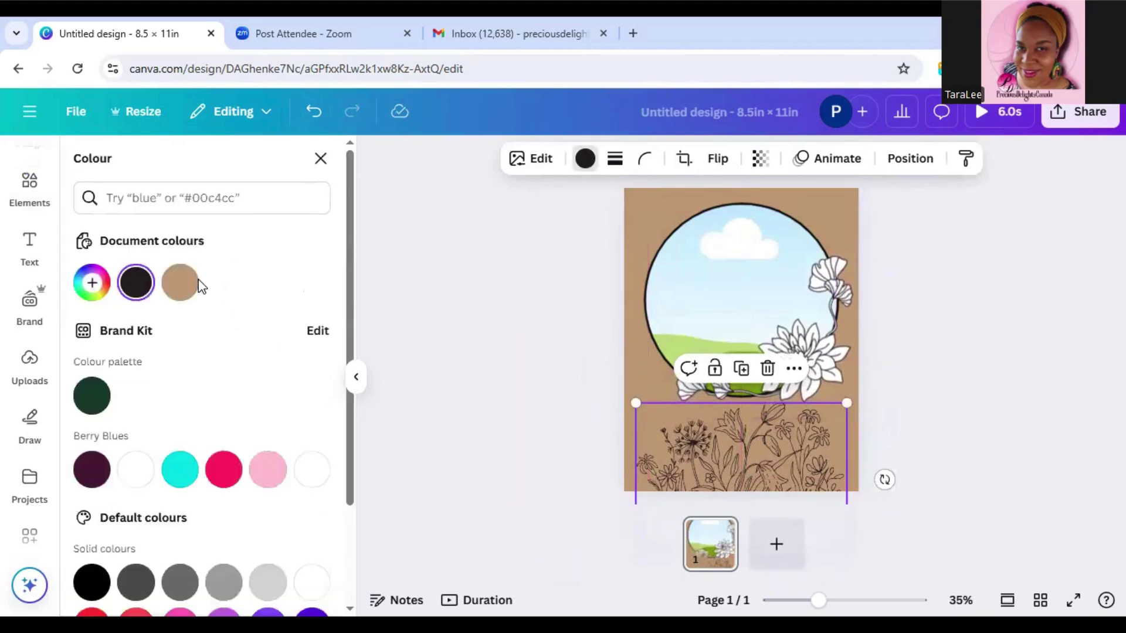
click(178, 287)
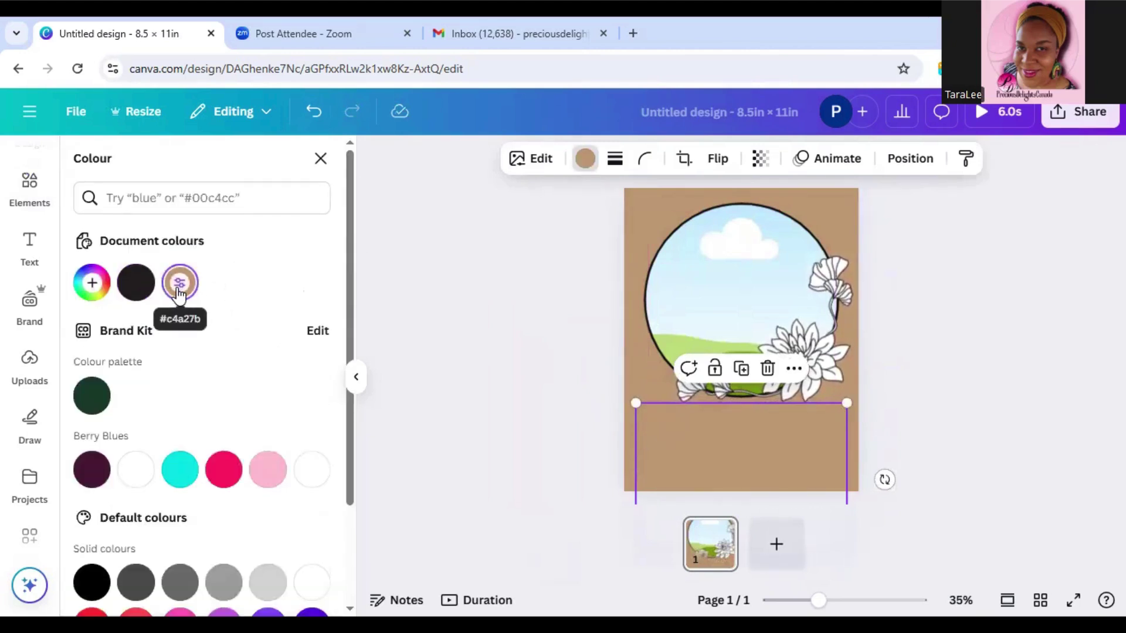
click(179, 284)
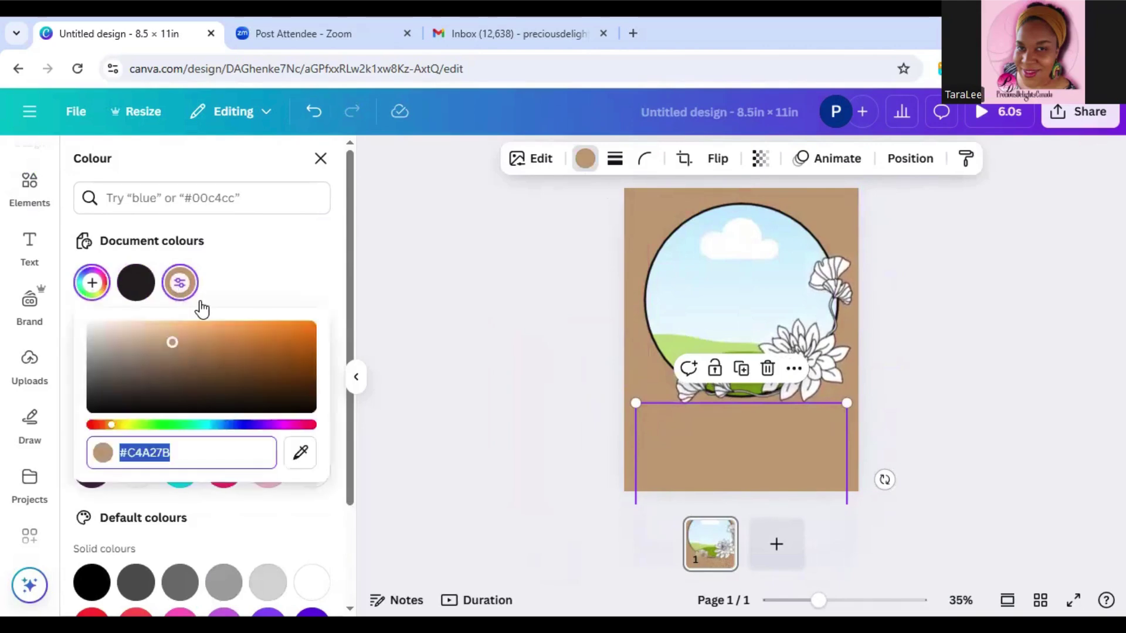
click(303, 327)
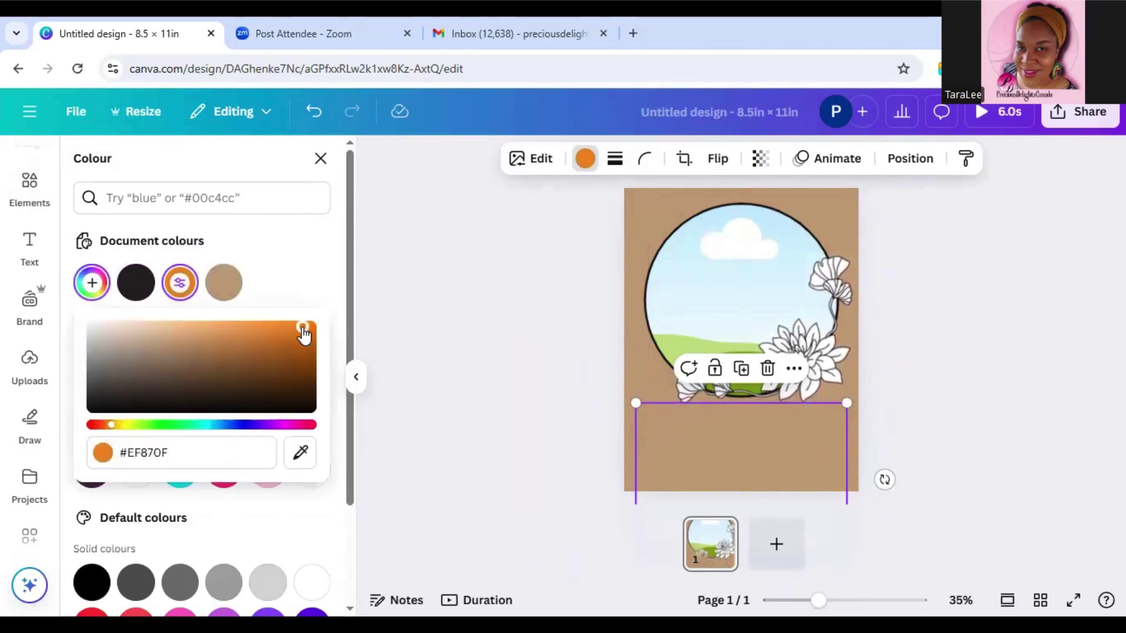
click(269, 329)
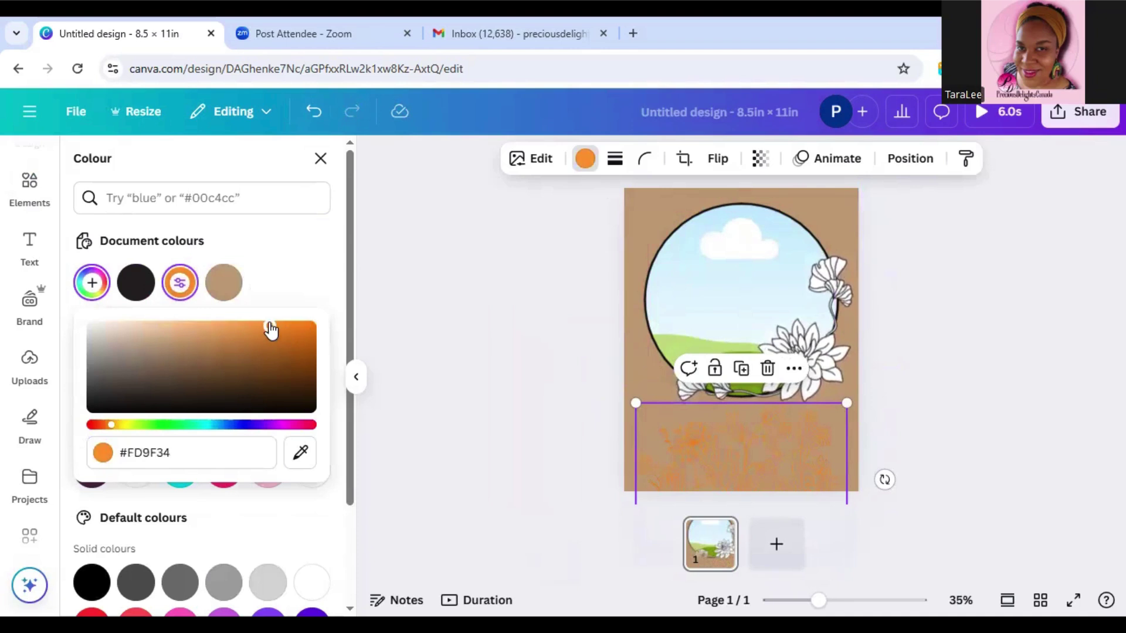
Step: Recolour the wildflower graphic white and move it slightly lower, centred horizontally on the page
click(93, 286)
click(137, 478)
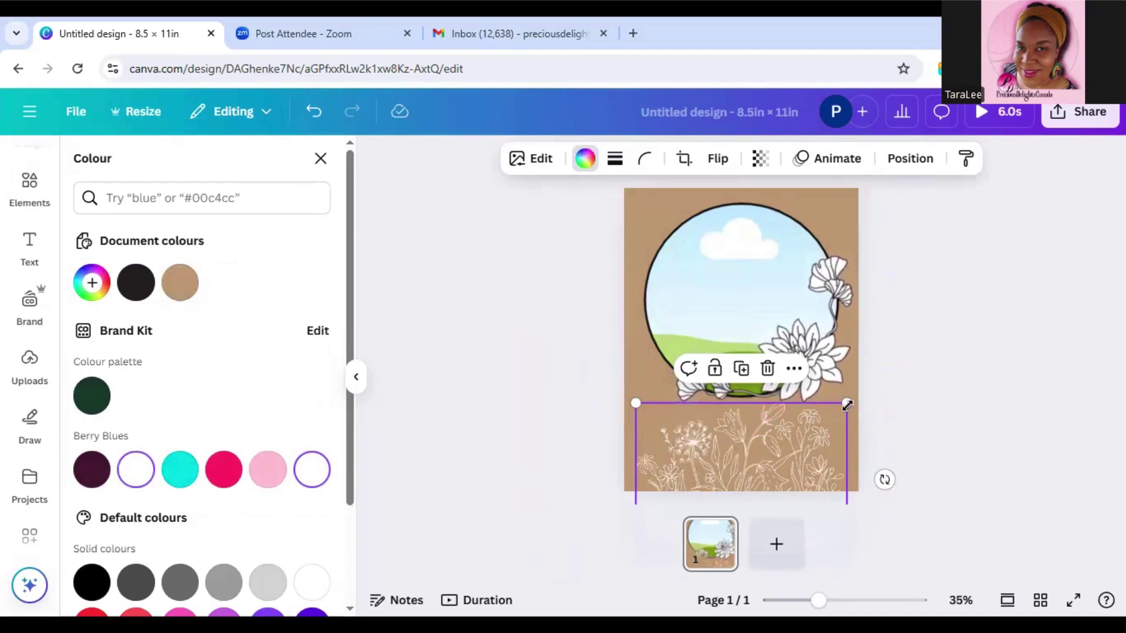
mouse_move(823, 458)
mouse_down()
mouse_move(793, 462)
mouse_move(814, 480)
mouse_move(815, 470)
mouse_up()
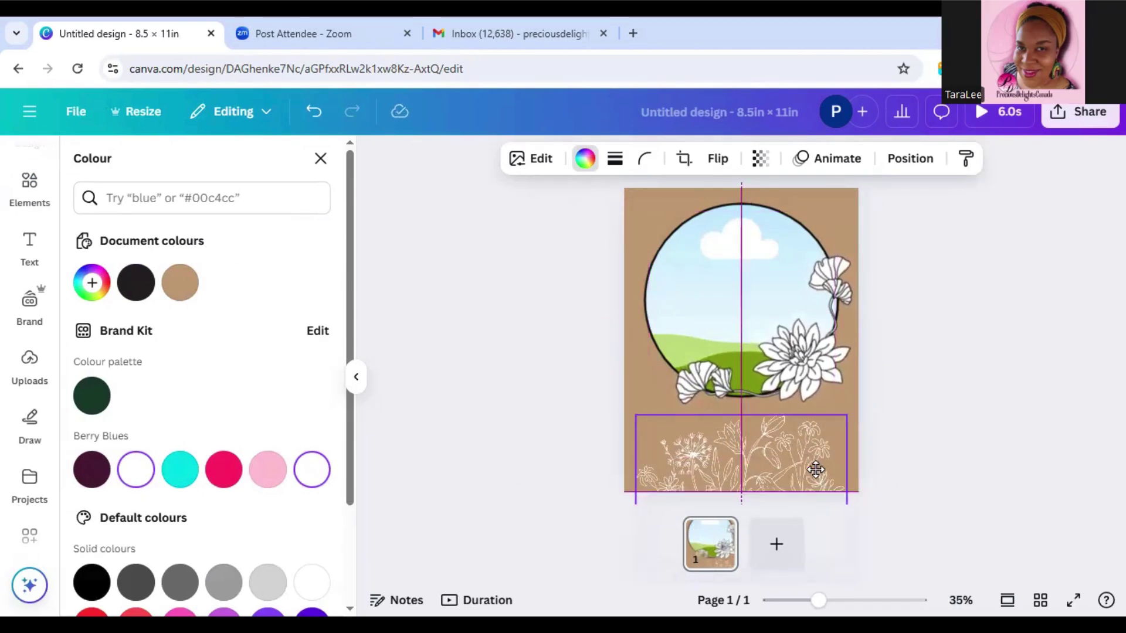
drag(816, 470, 816, 470)
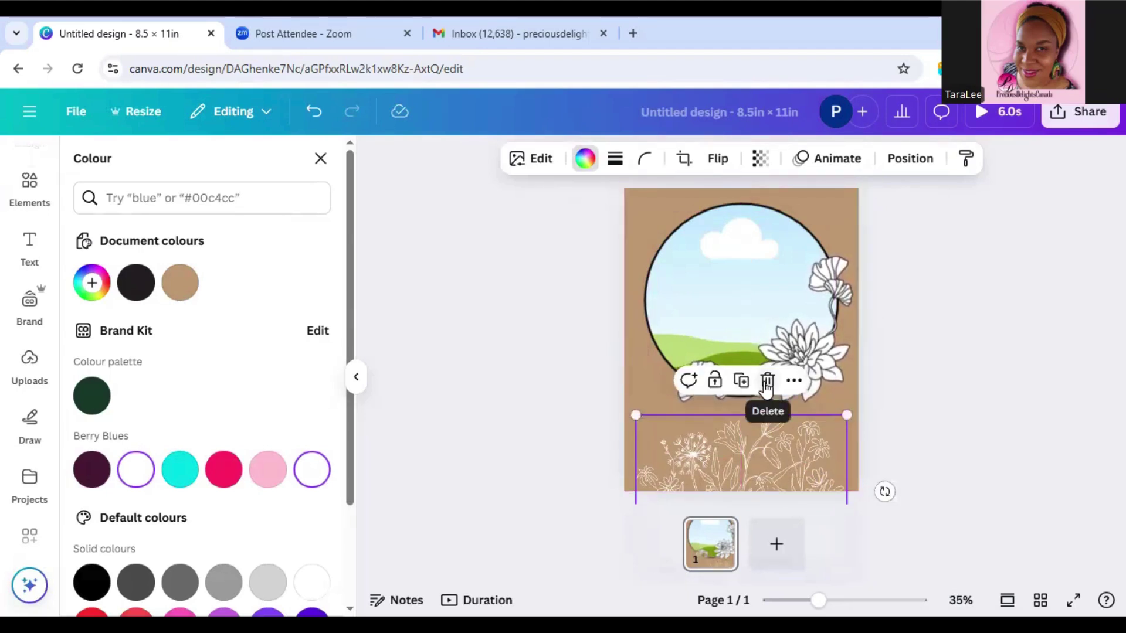
Step: Enlarge the white wildflower graphic to about 18.27 × 13.25 in and arrange it behind the round frame, covering the whole page
drag(622, 415, 406, 119)
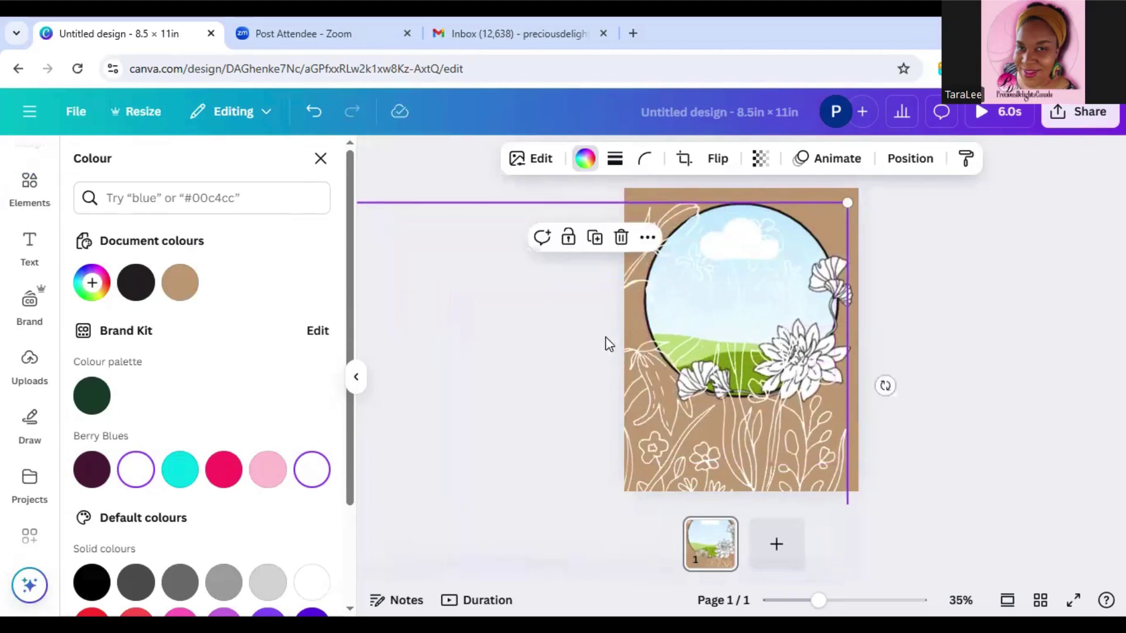
click(912, 163)
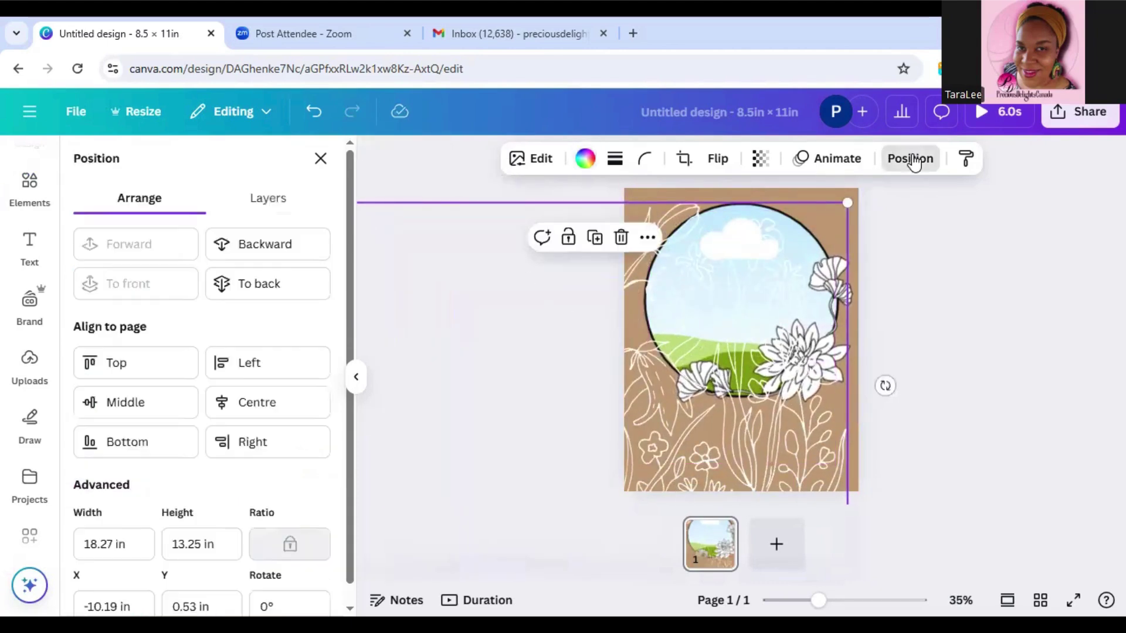
click(288, 252)
drag(720, 479, 804, 445)
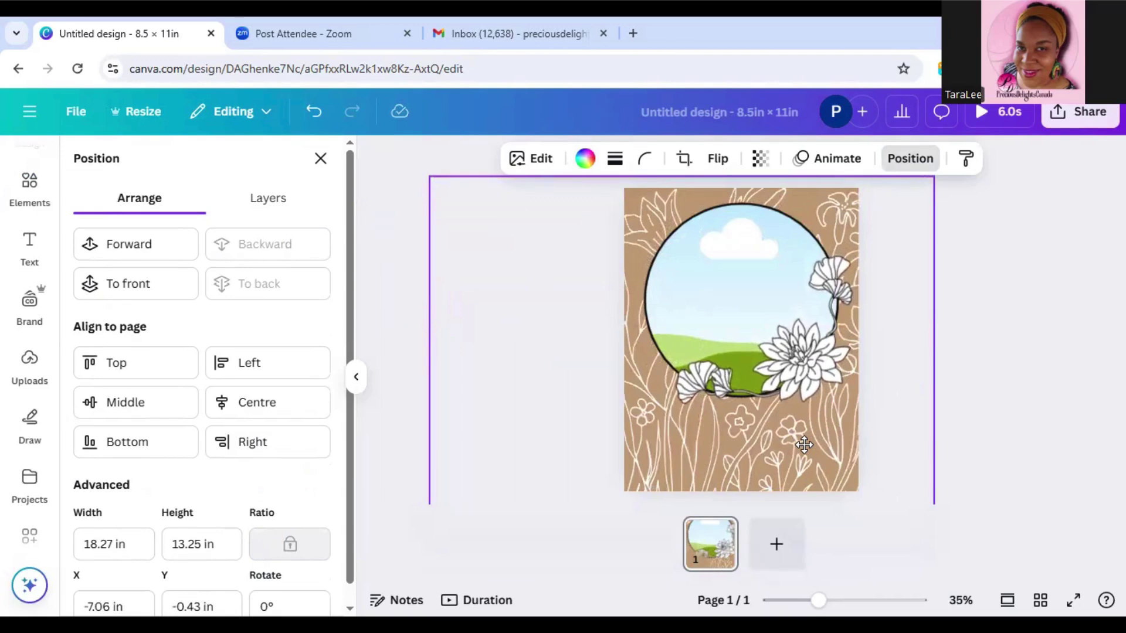
Step: Set the background wildflower graphic's transparency to 36
click(761, 158)
drag(793, 235, 723, 234)
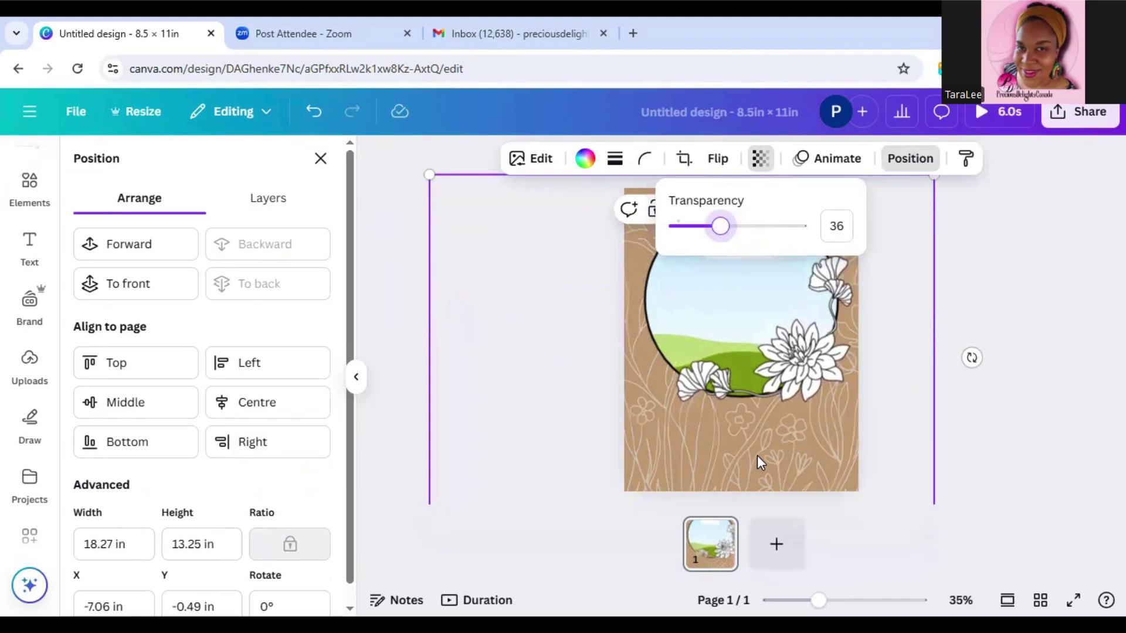
click(404, 248)
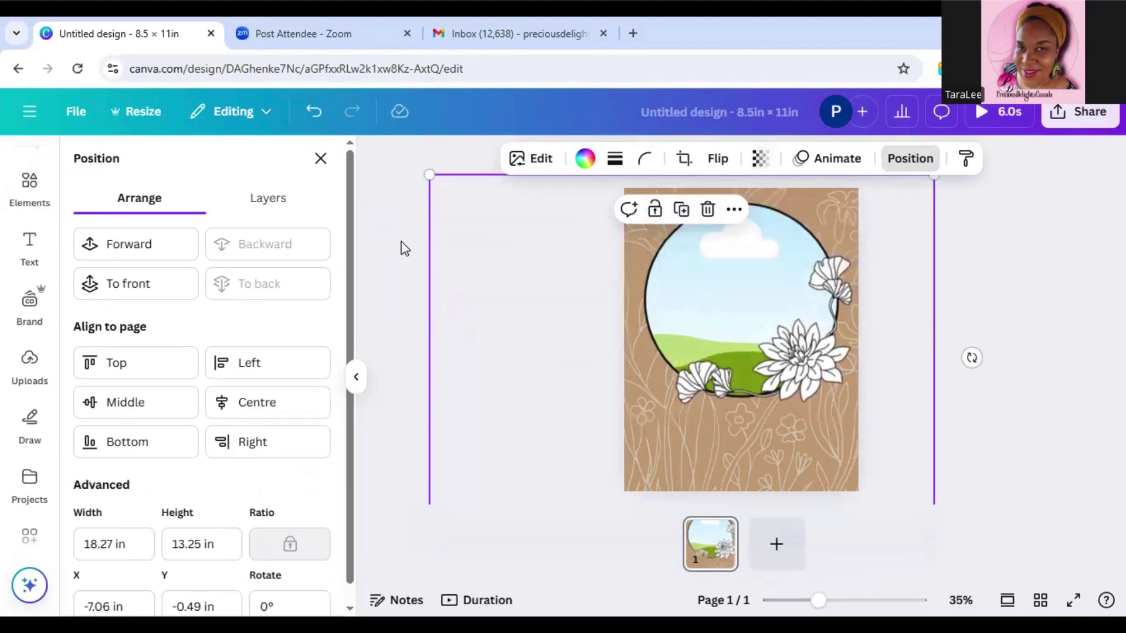
Step: Shrink the round floral frame to about 7.69 × 7.69 in and centre it horizontally on the page
click(833, 381)
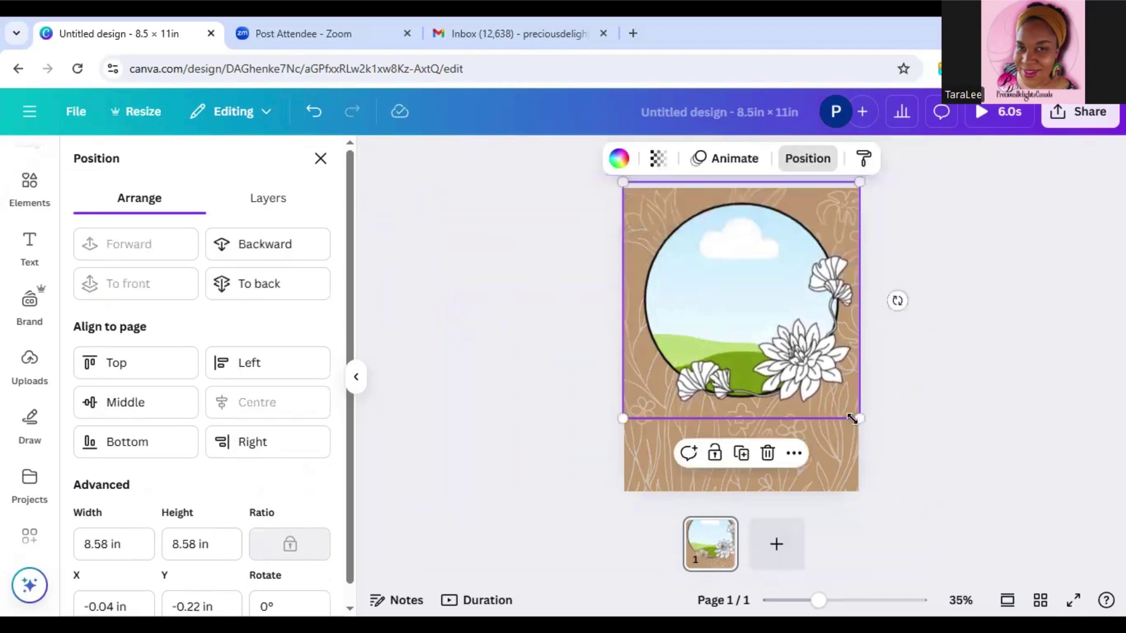
drag(855, 418, 835, 384)
click(799, 161)
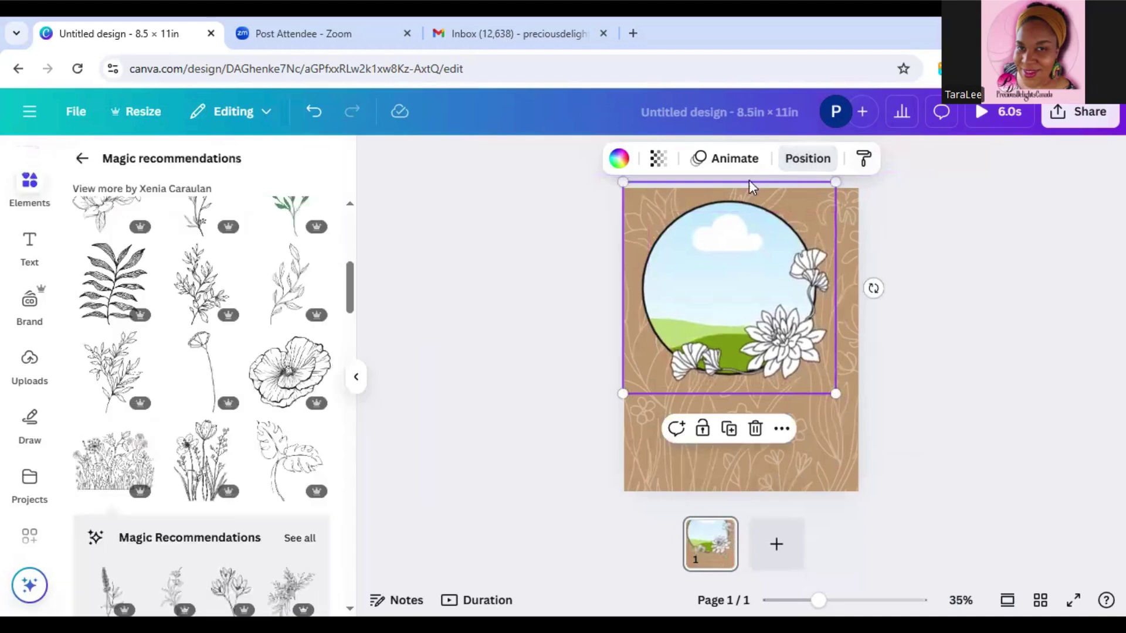
click(821, 163)
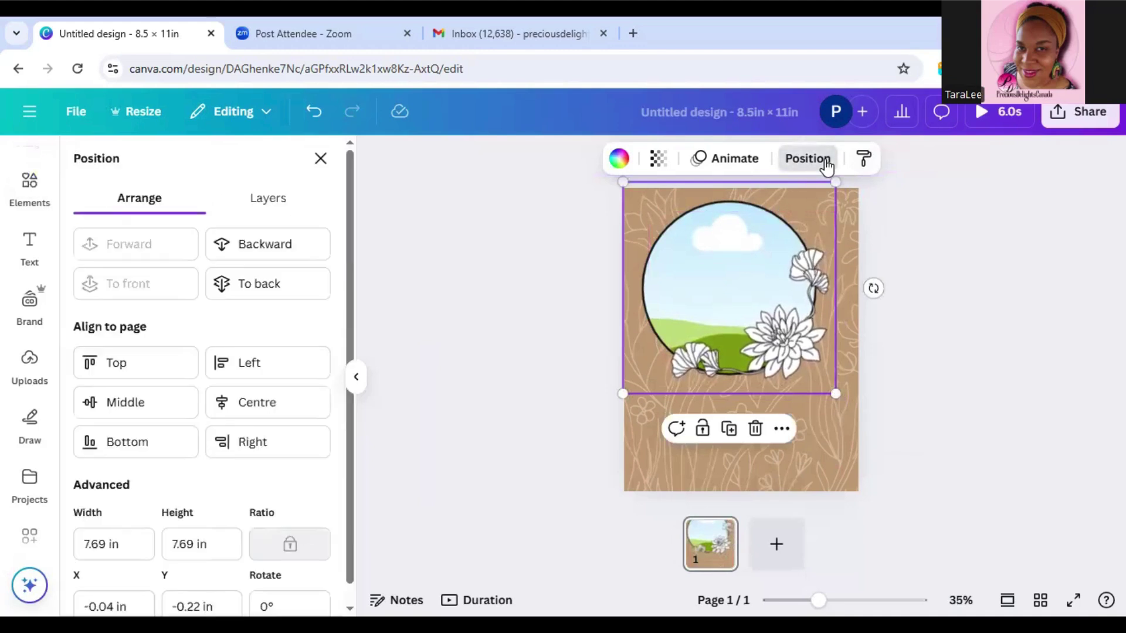
click(286, 408)
click(474, 344)
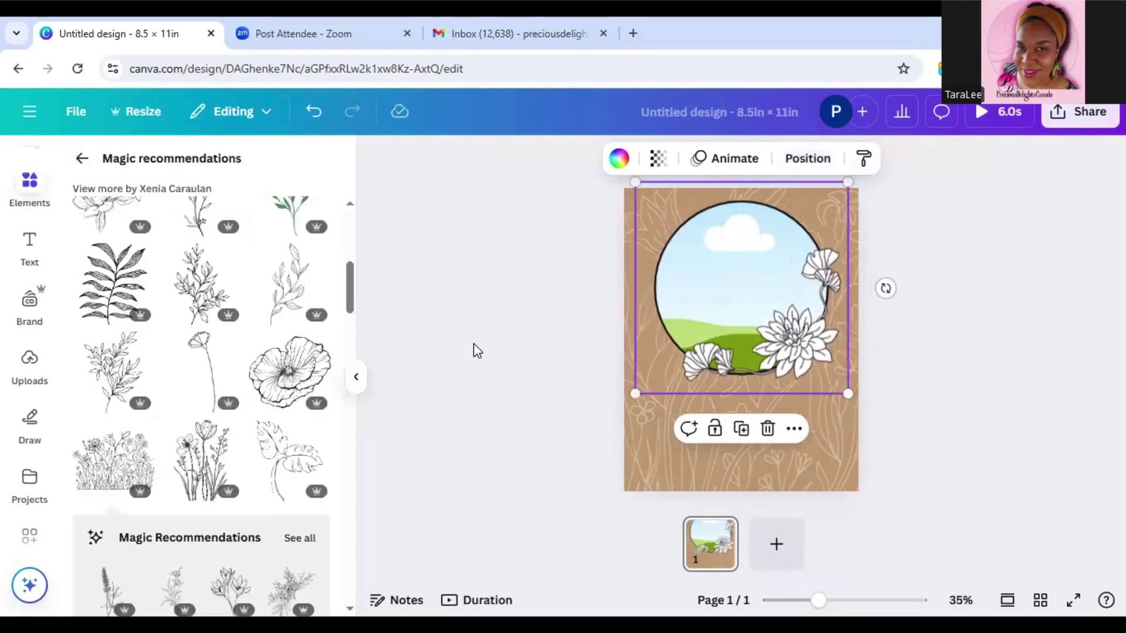
click(477, 350)
Step: Clear the "floral lines" elements search and add a rounded square shape to the page
click(28, 186)
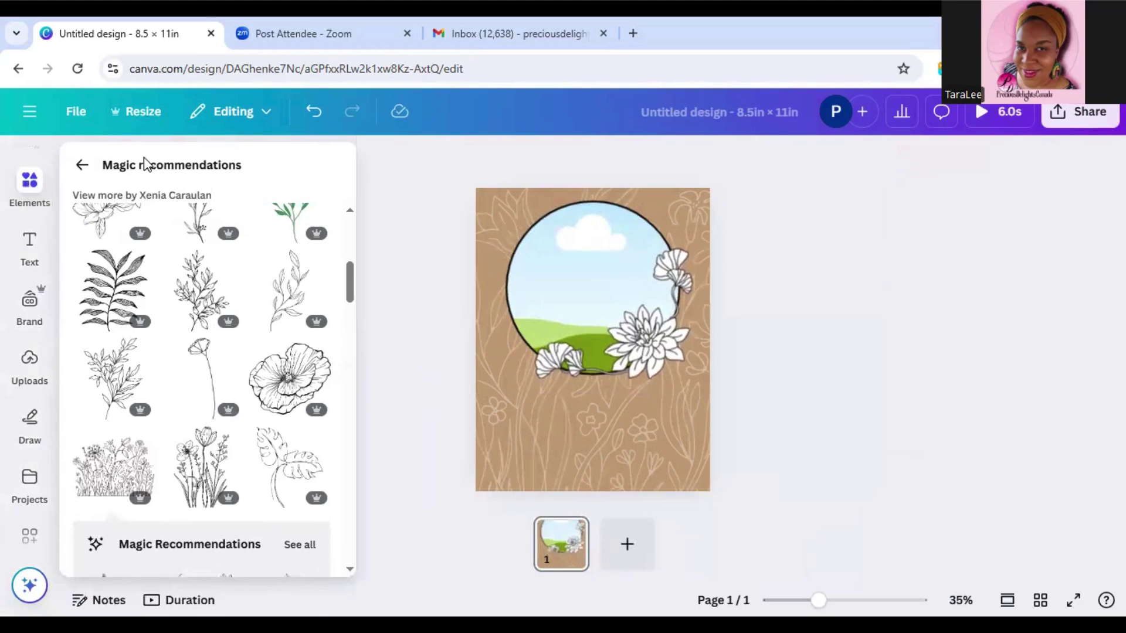
click(82, 167)
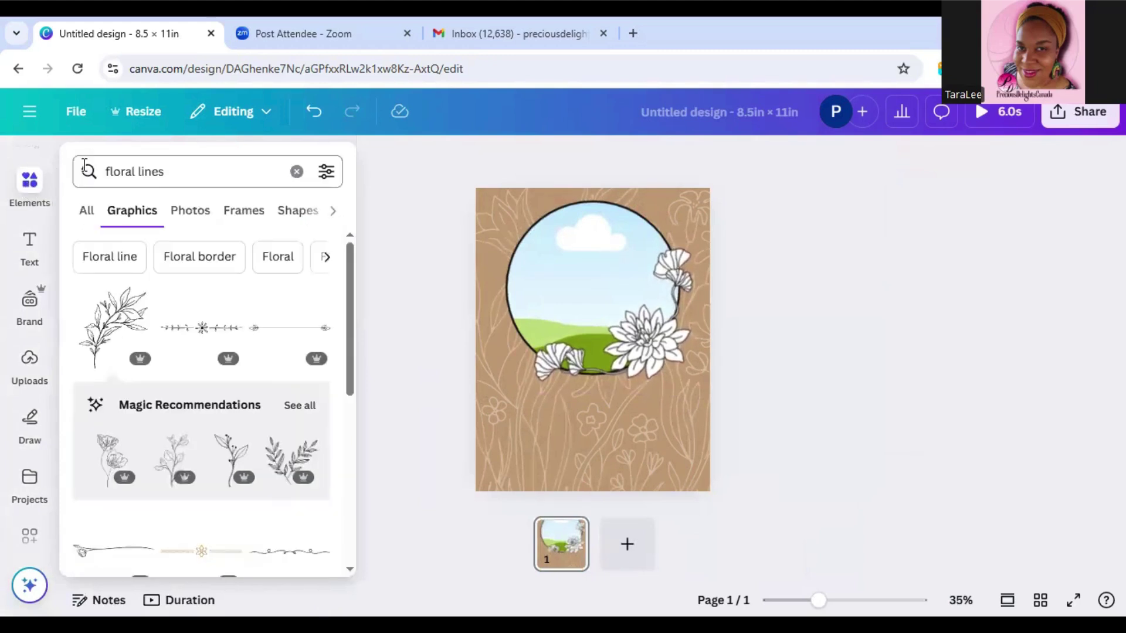
click(297, 173)
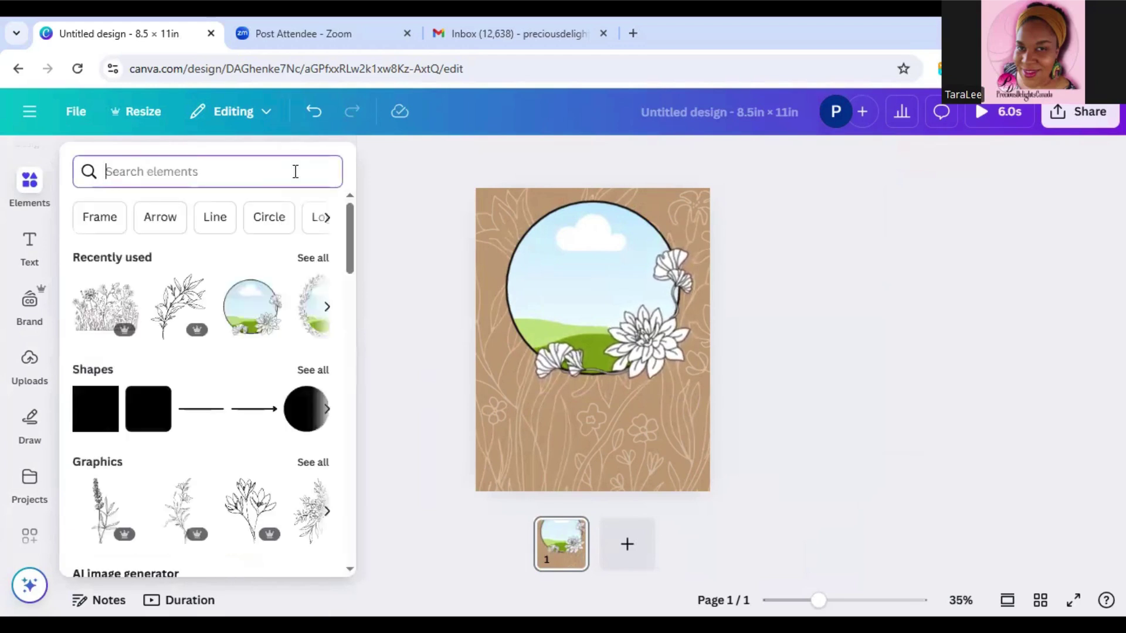
click(150, 423)
click(574, 344)
click(568, 339)
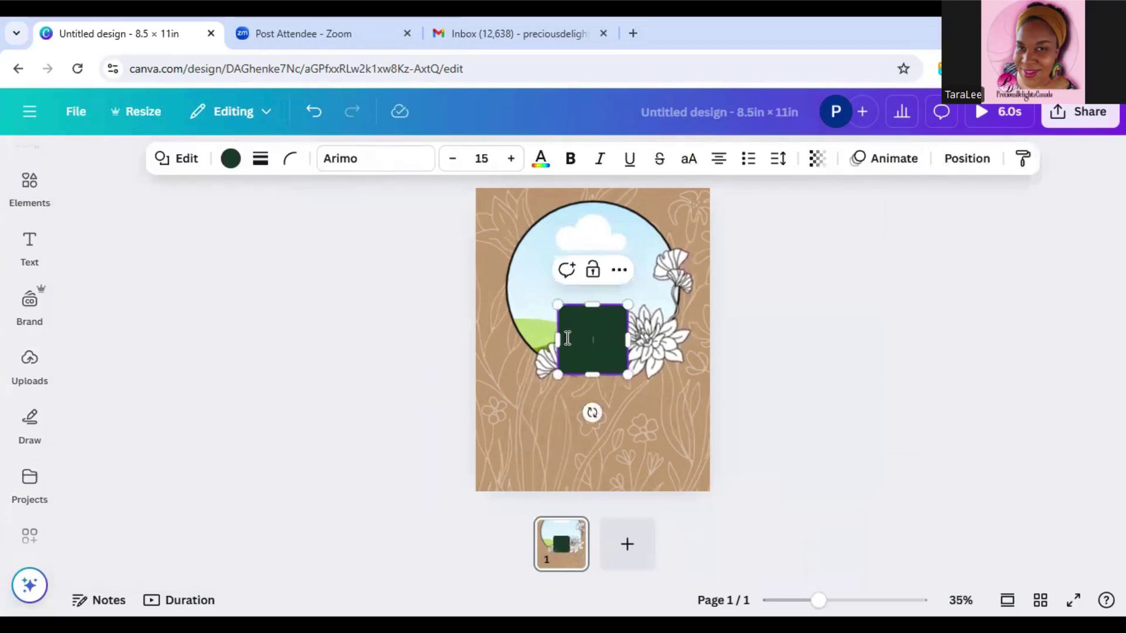
Step: Widen the rounded square into a banner almost as wide as the page and place it below the round frame
drag(559, 338, 482, 338)
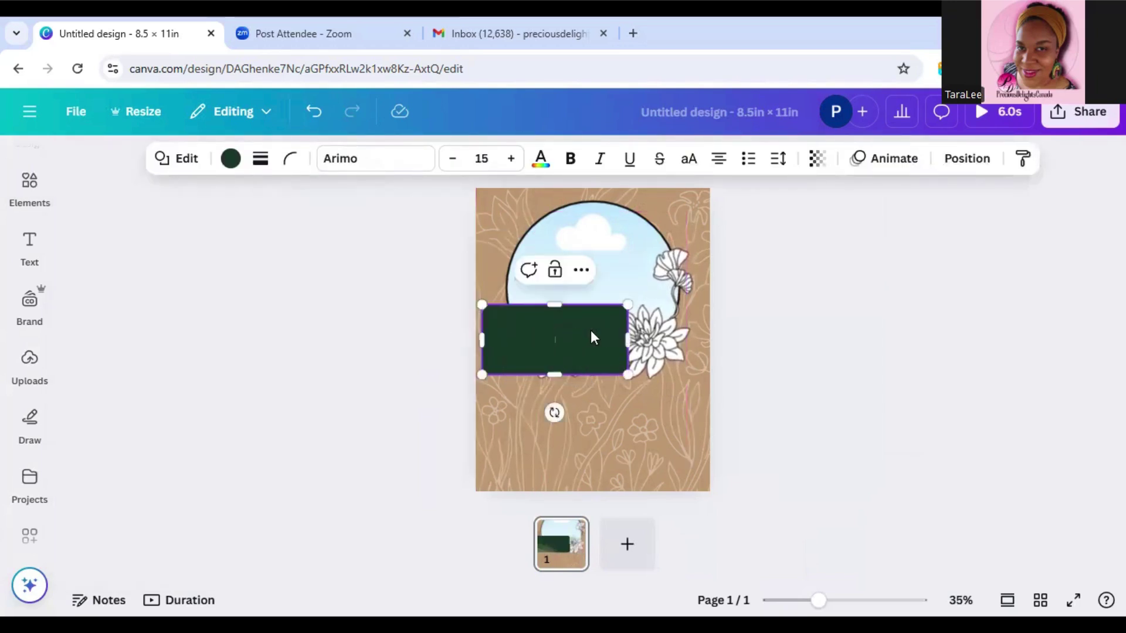
drag(631, 336, 705, 337)
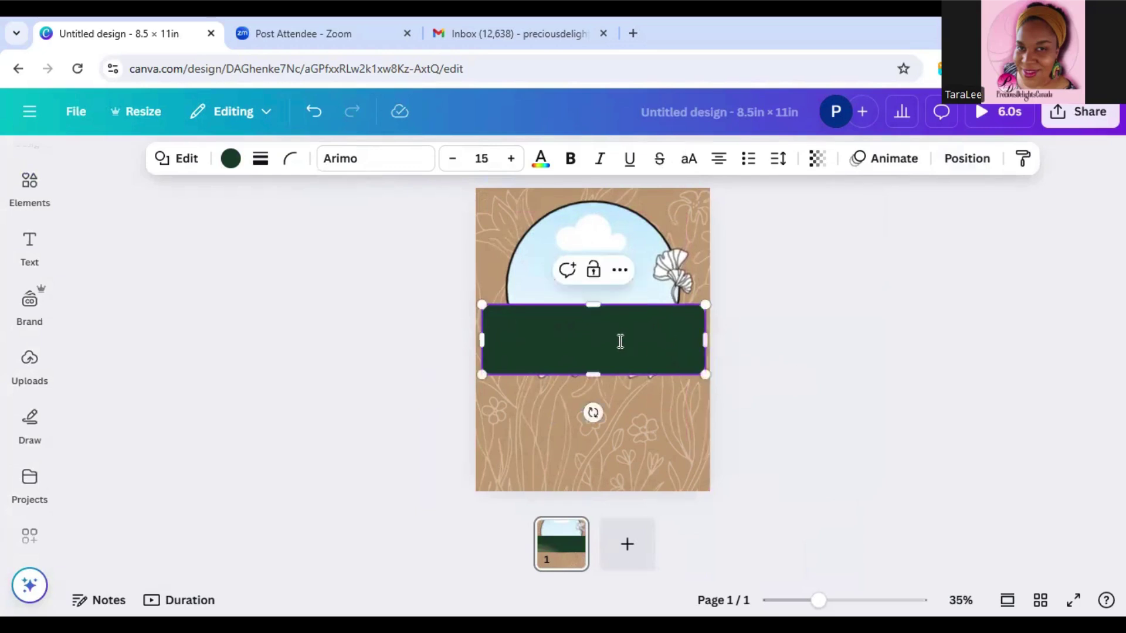
click(834, 326)
drag(637, 348, 636, 442)
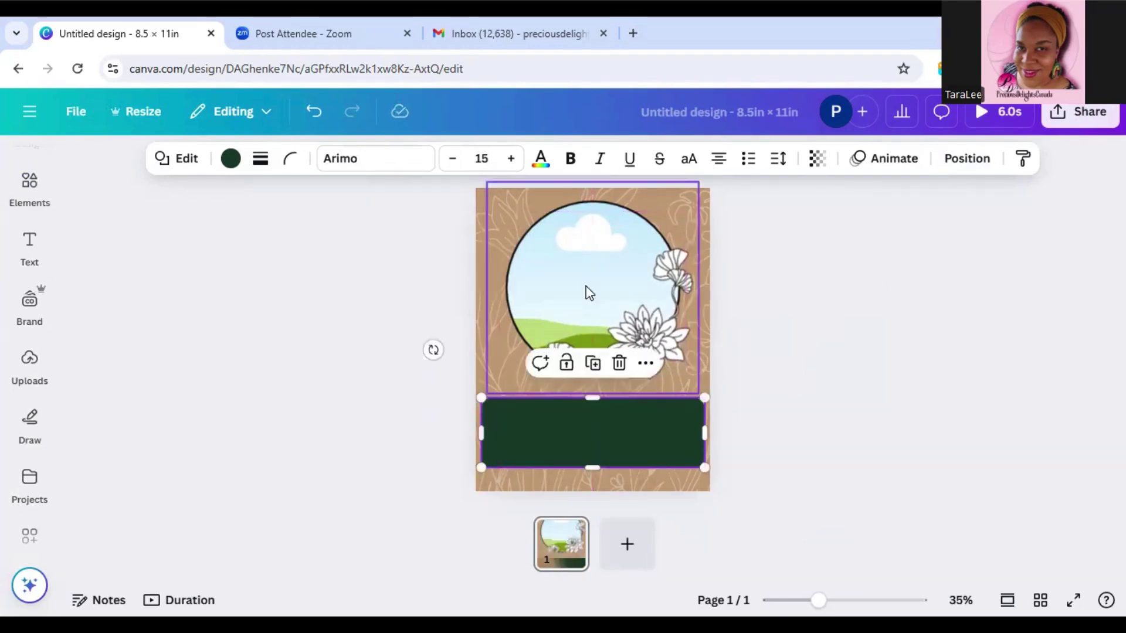
Step: Recolour the banner below the round frame white and set its transparency to 36
click(230, 158)
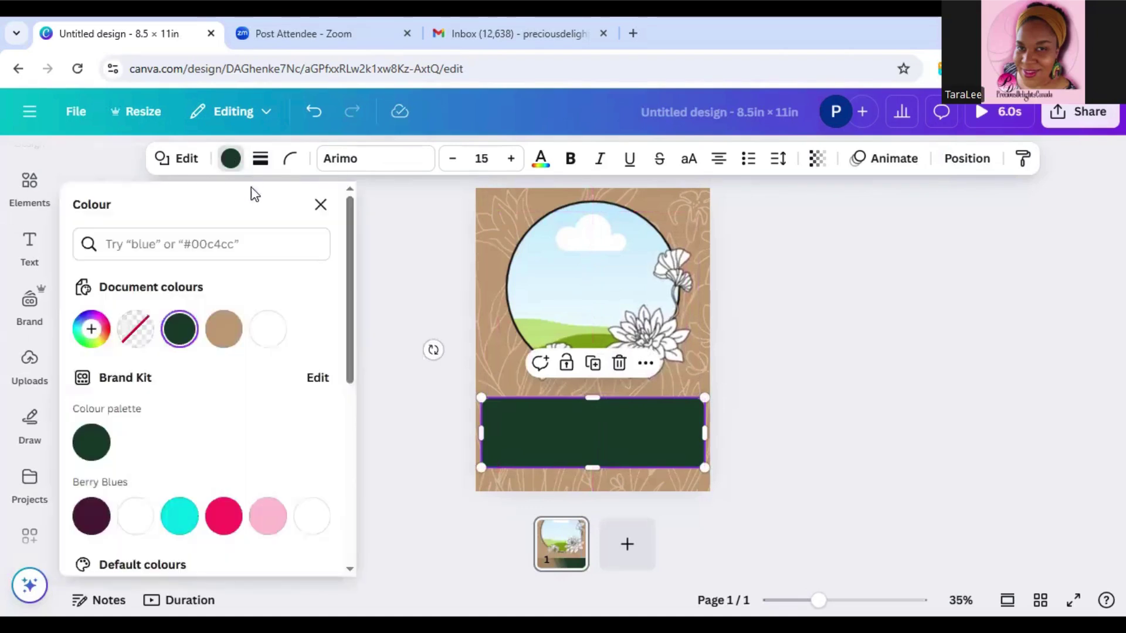
click(279, 340)
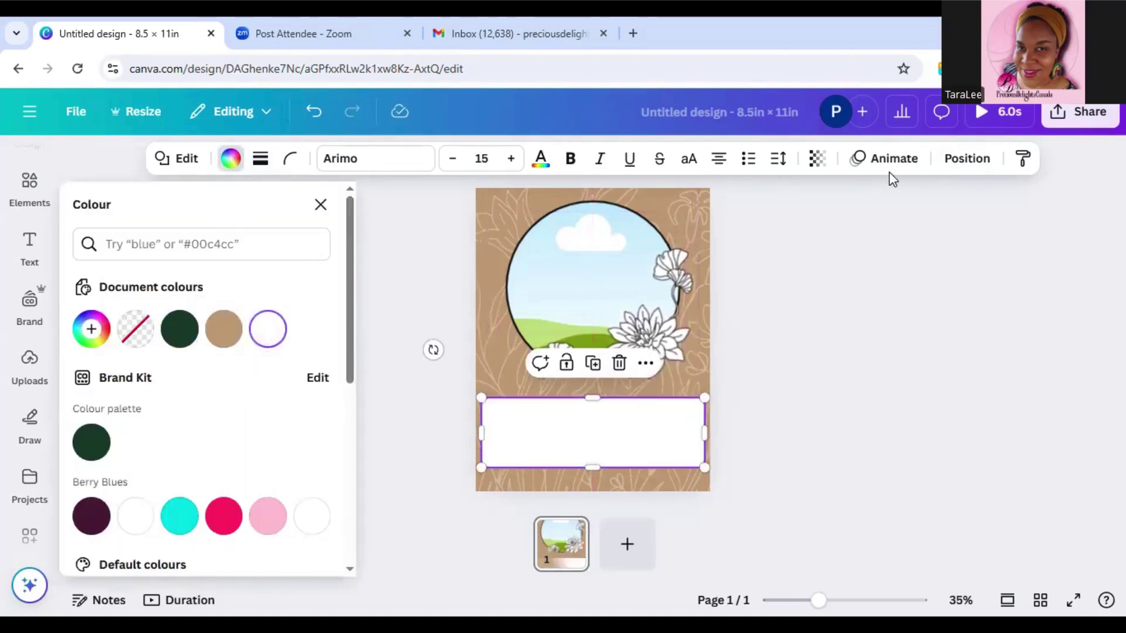
click(817, 161)
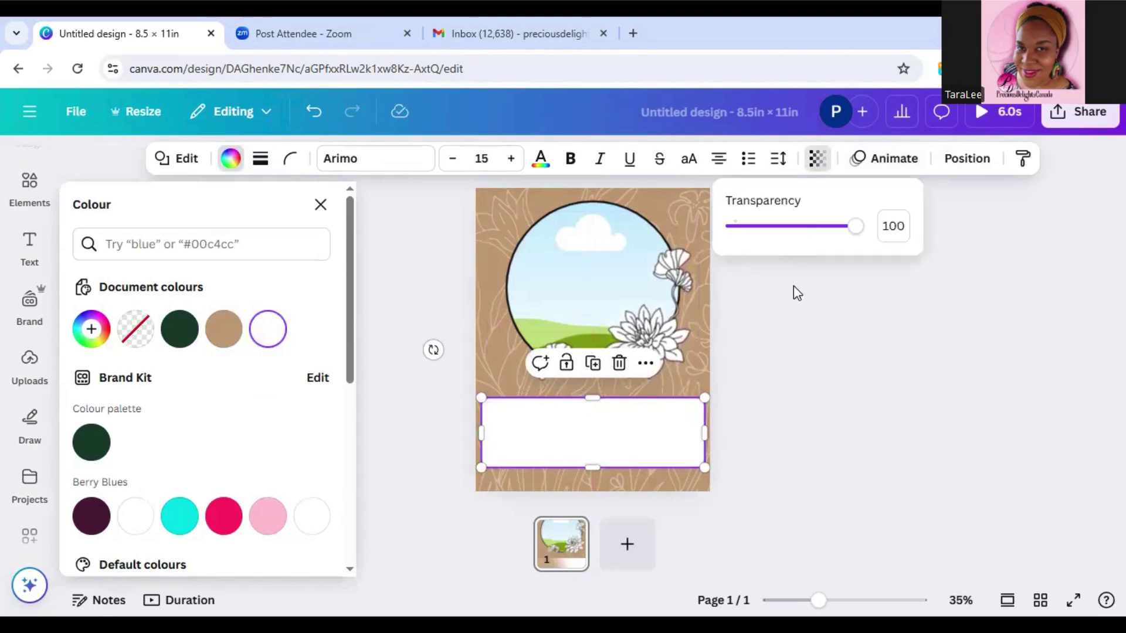
drag(839, 232, 778, 231)
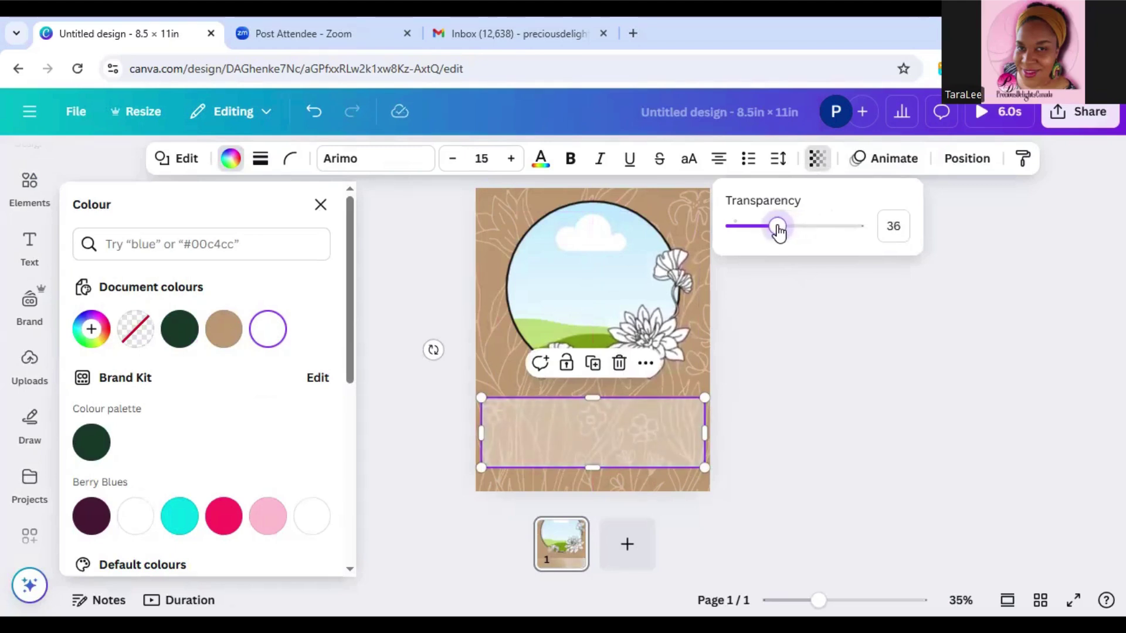
click(806, 409)
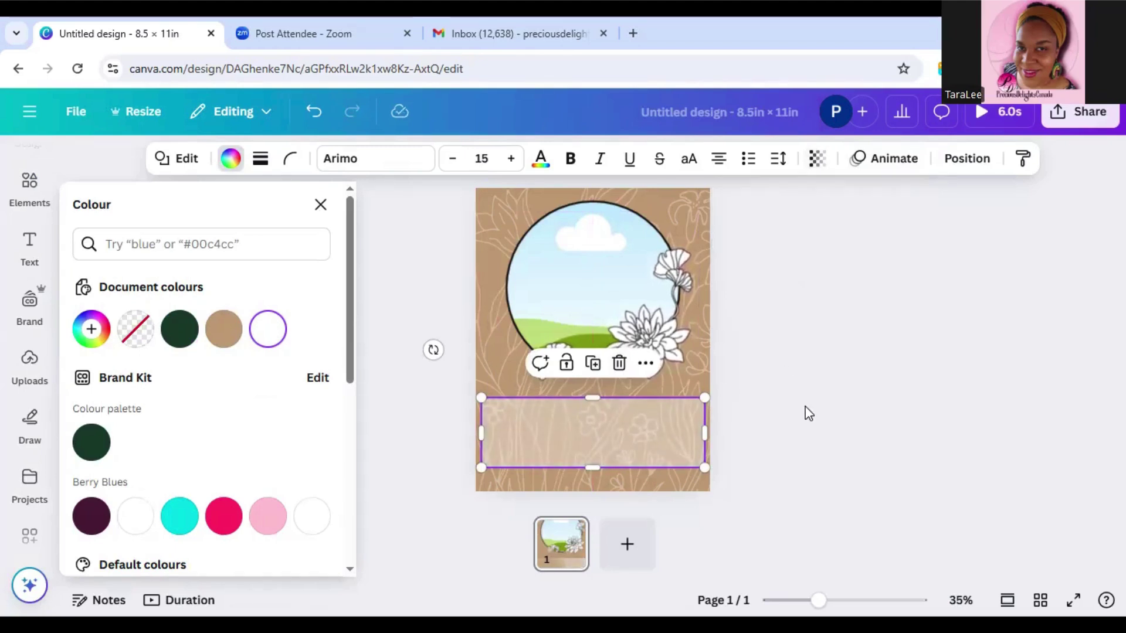
click(850, 401)
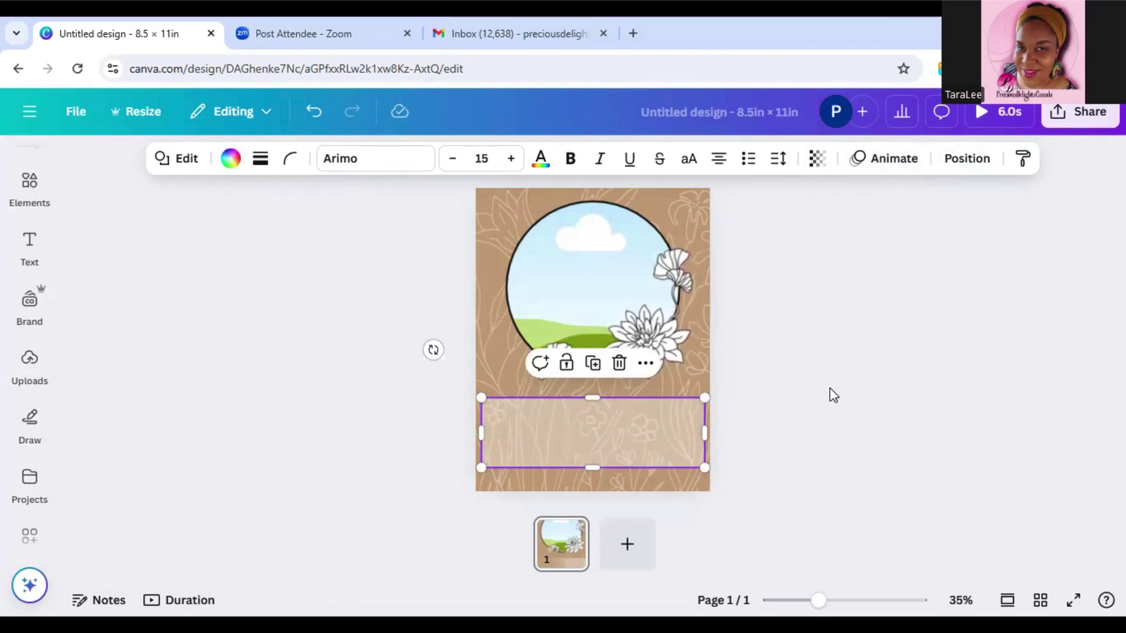
click(326, 281)
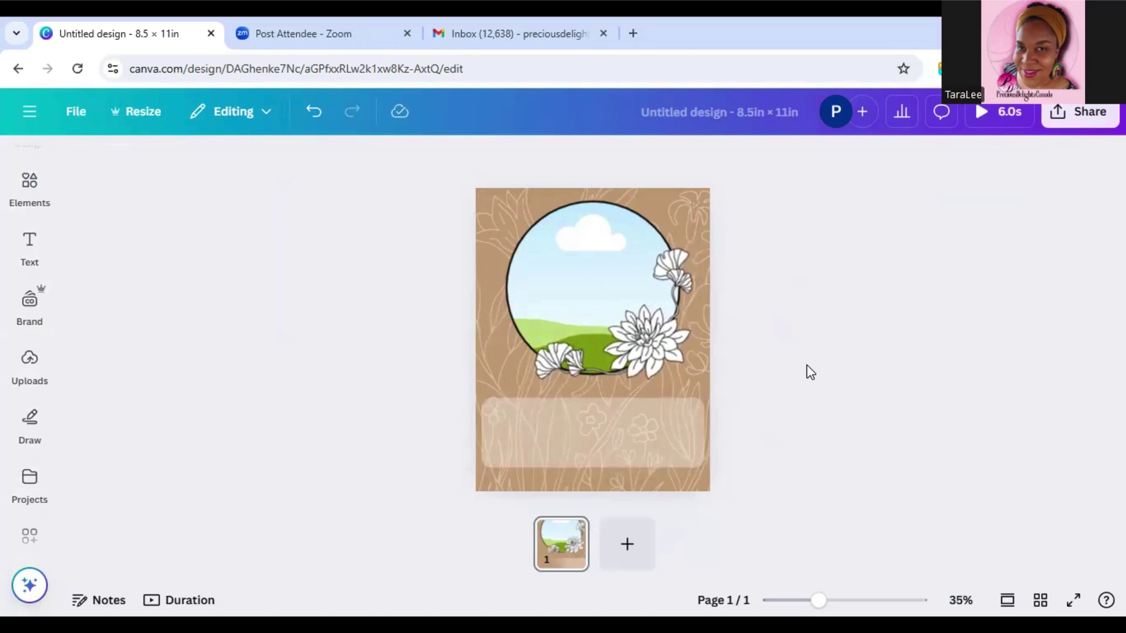
Step: Add a heading text box, move it into the upper part of the banner and enlarge its text to size 63.5
click(34, 247)
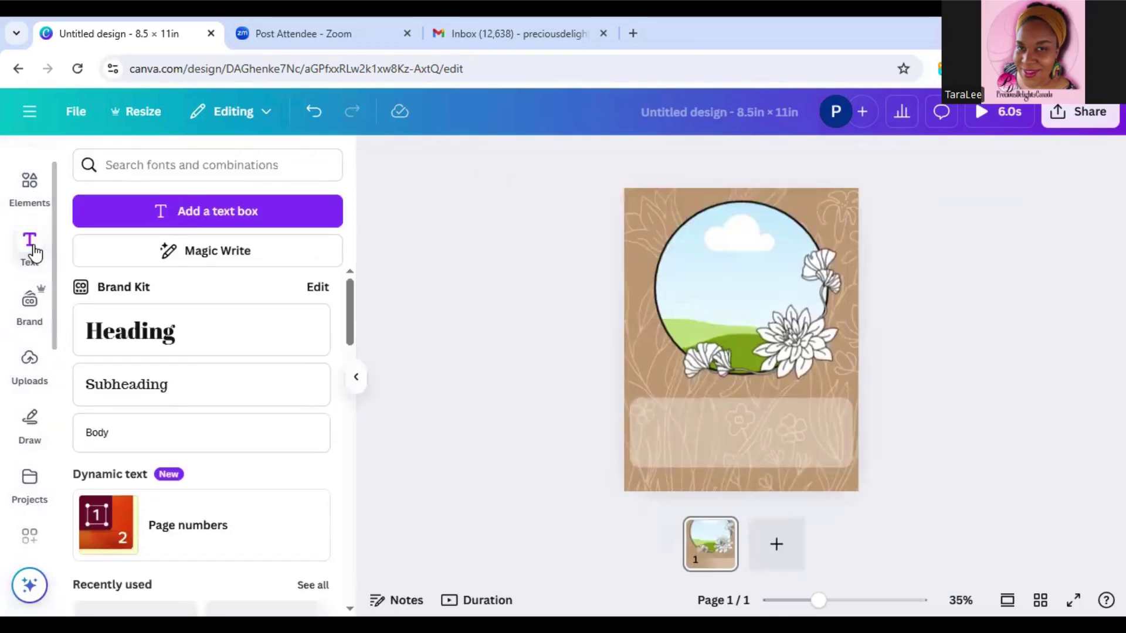
click(203, 349)
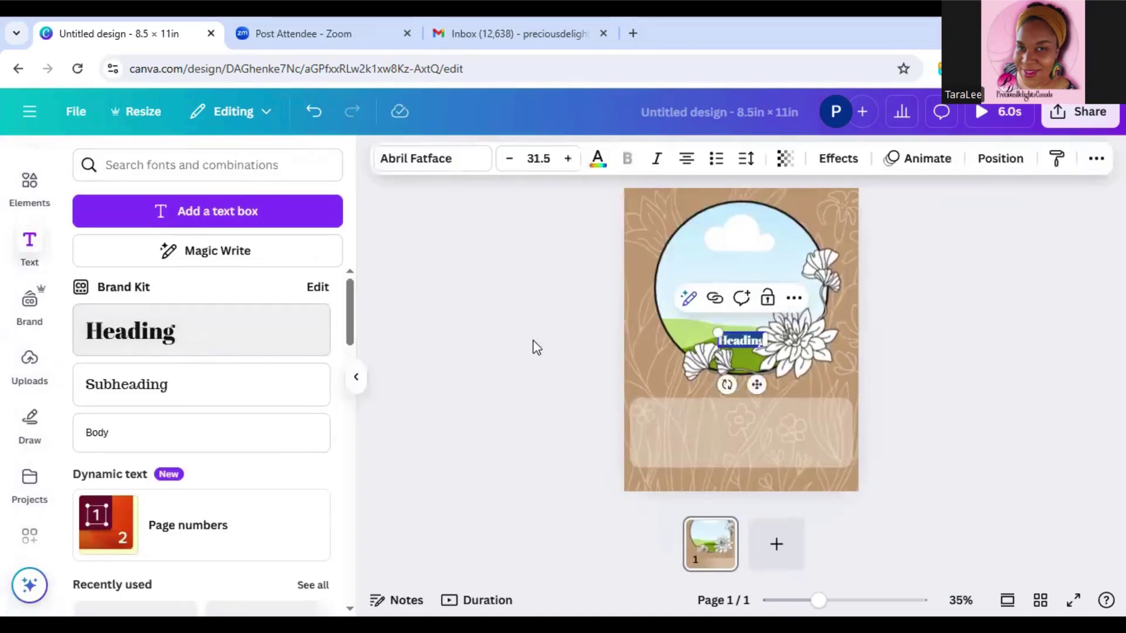
drag(756, 384, 755, 461)
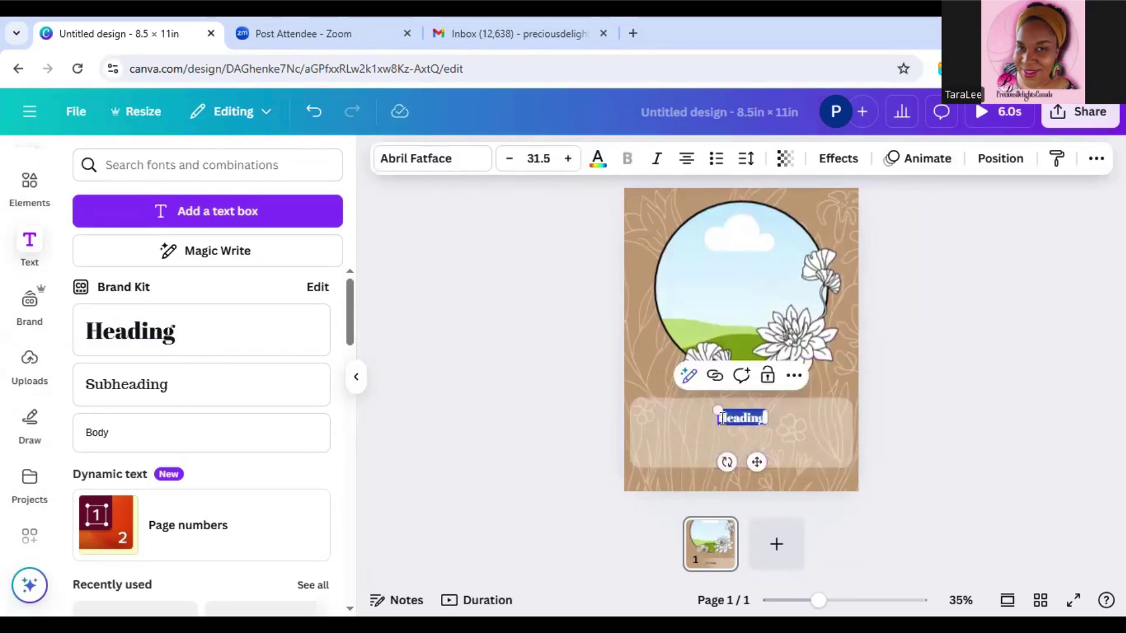
drag(716, 409, 670, 395)
drag(733, 461, 755, 470)
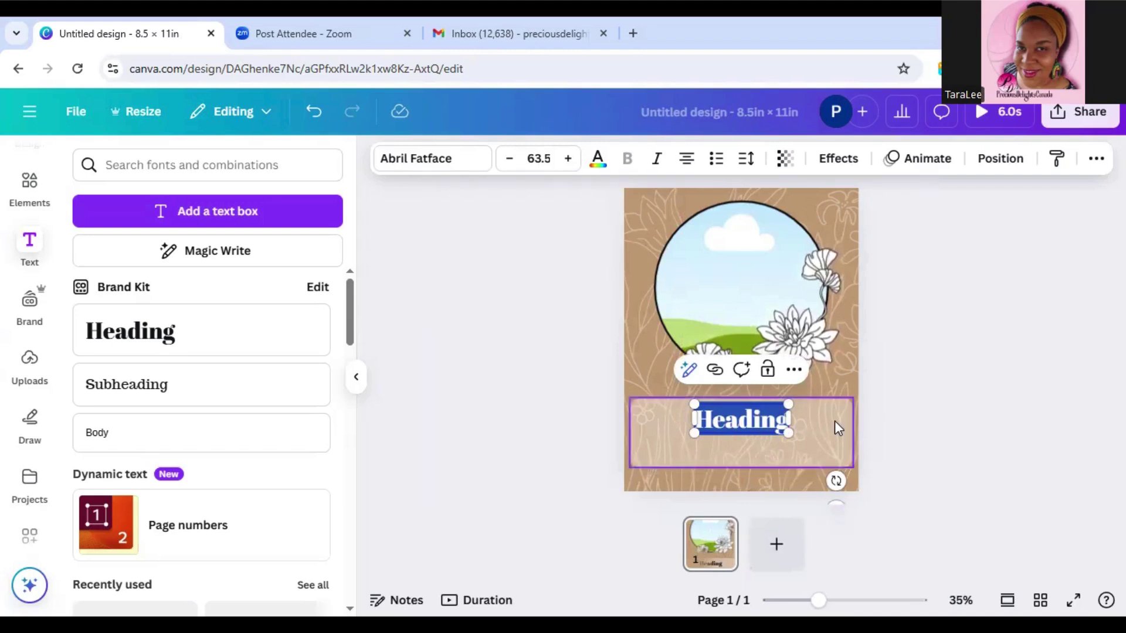
Step: Replace the heading's placeholder text with "Part1"
text(PArt)
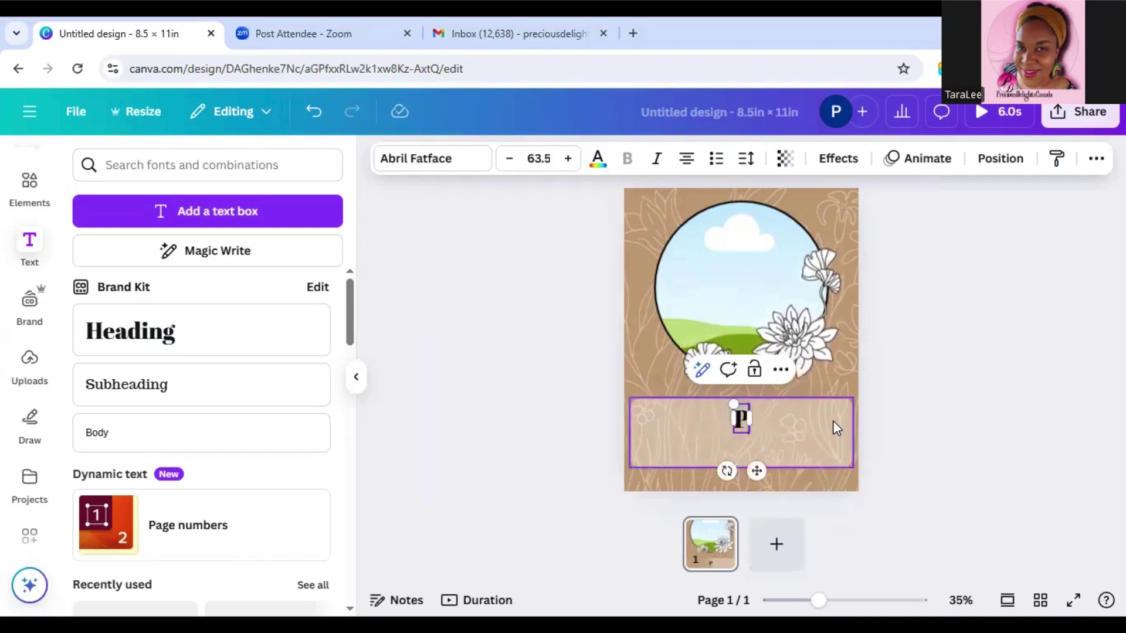
key(BackSpace)
key(BackSpace)
key(BackSpace)
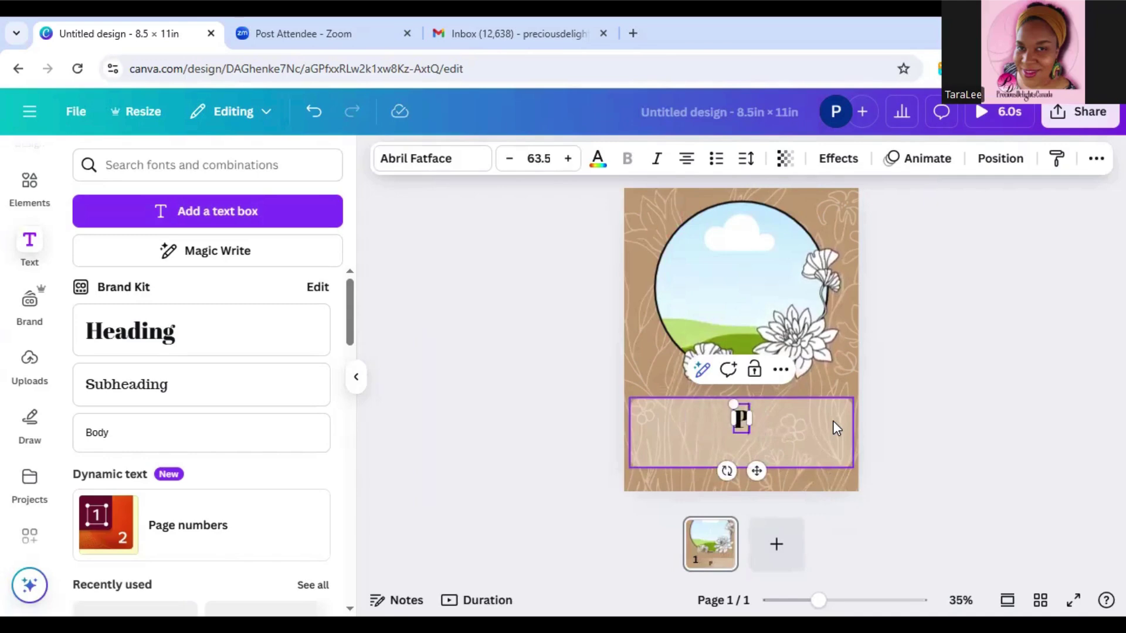
text(art1)
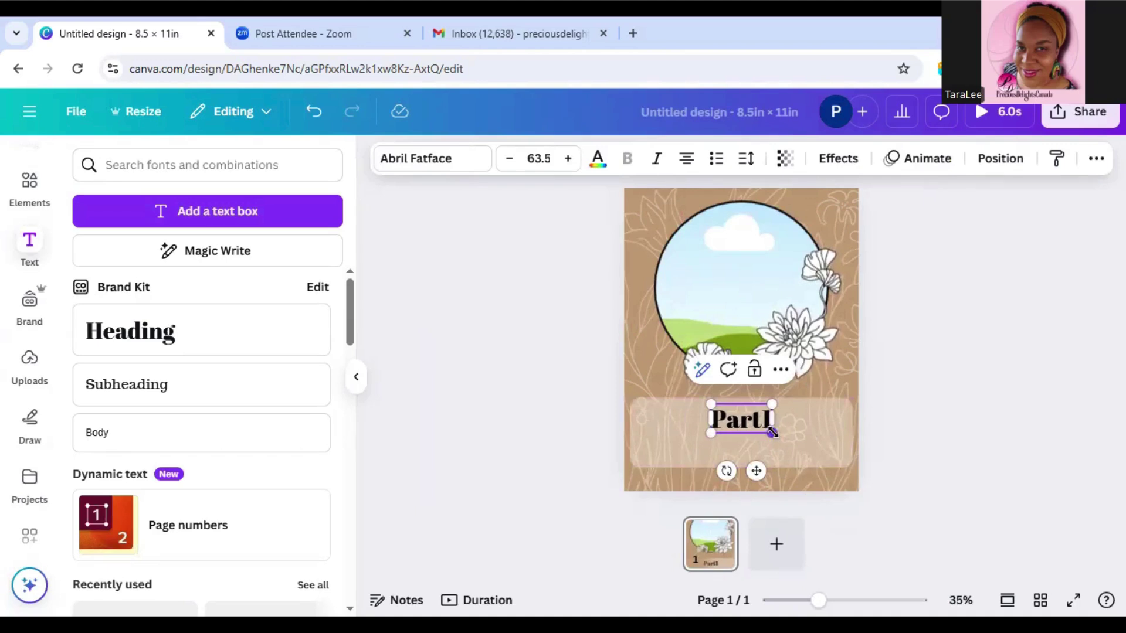
Step: Reduce the "Part1" text to font size 37.3
drag(770, 431, 764, 429)
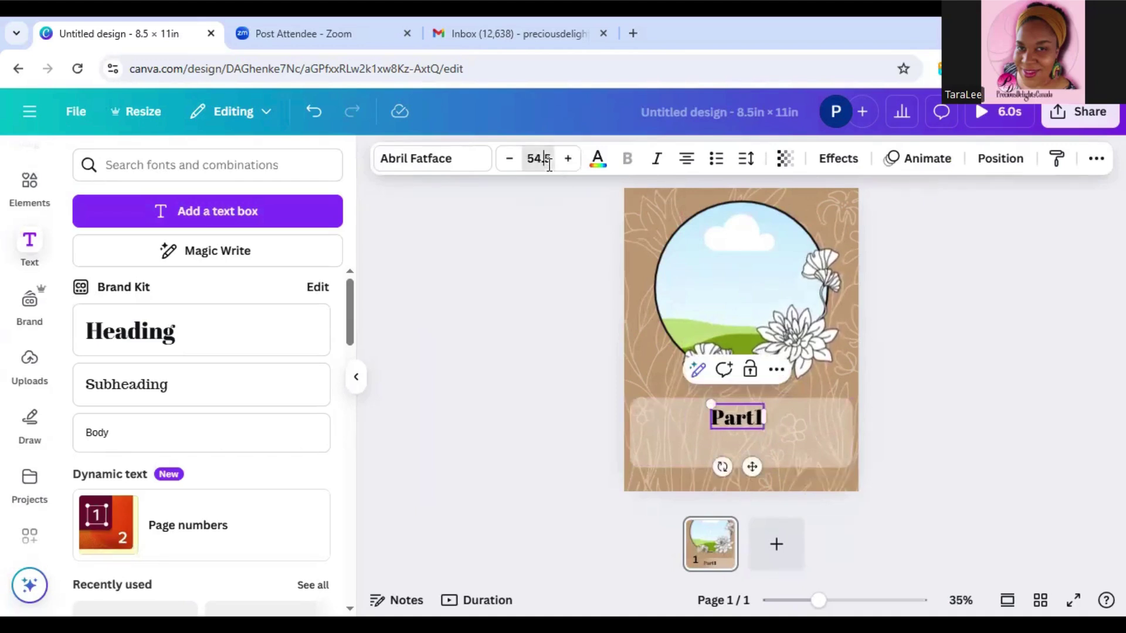
click(545, 159)
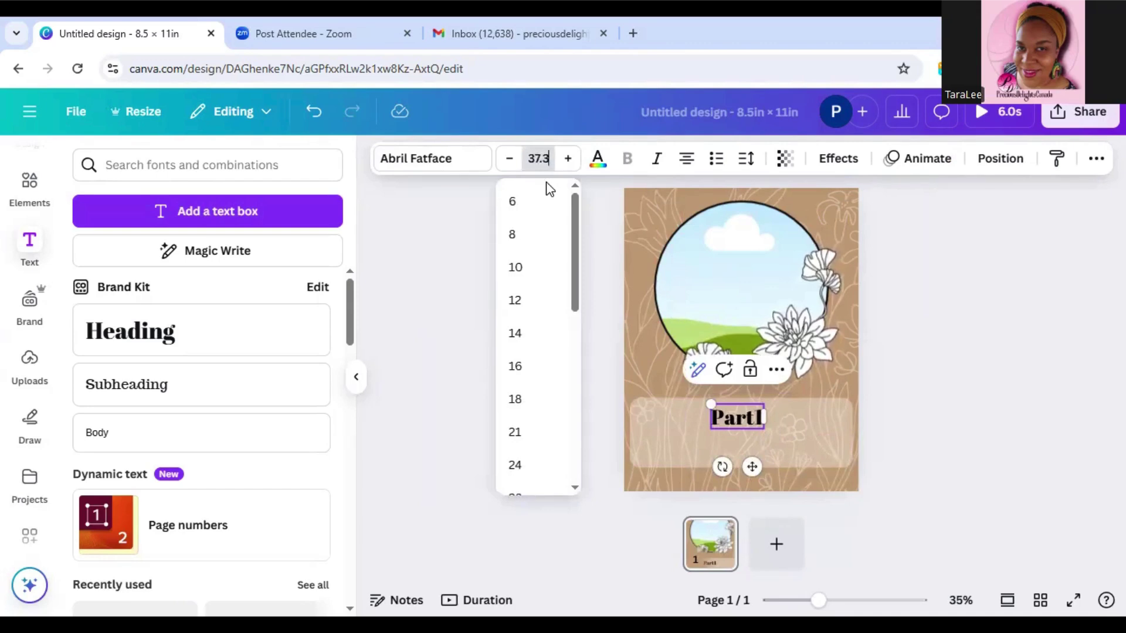
text(37.3)
key(Return)
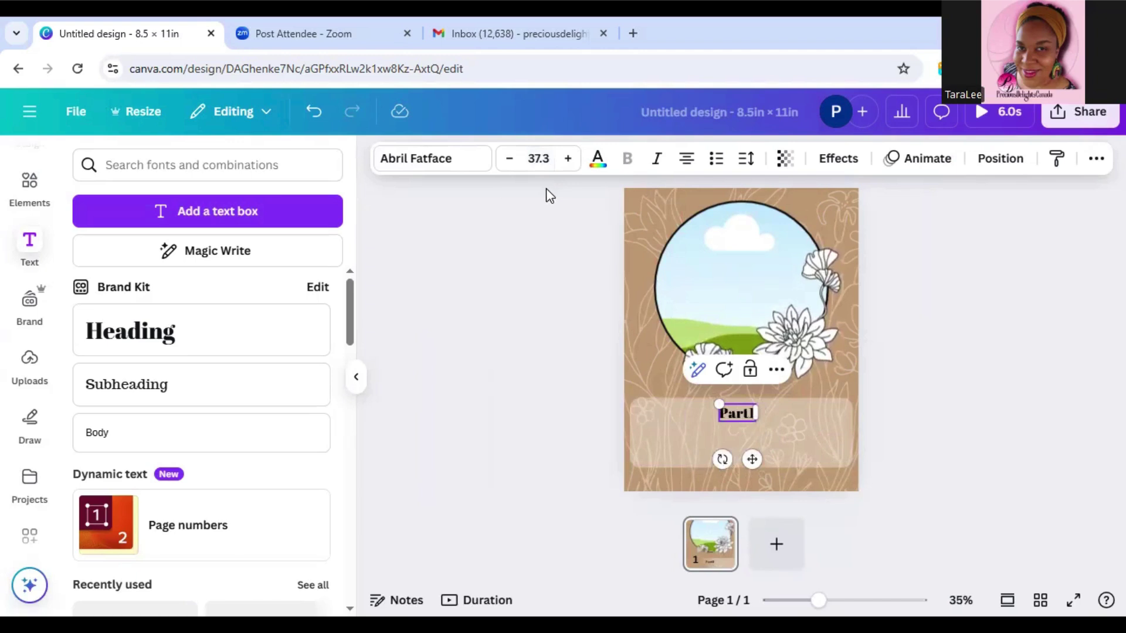
Step: Try the Top Secret Stamp, Angelina, Gravity, hellogalleriasans and Kiss Me Quick fonts on the "Part1" text
click(465, 159)
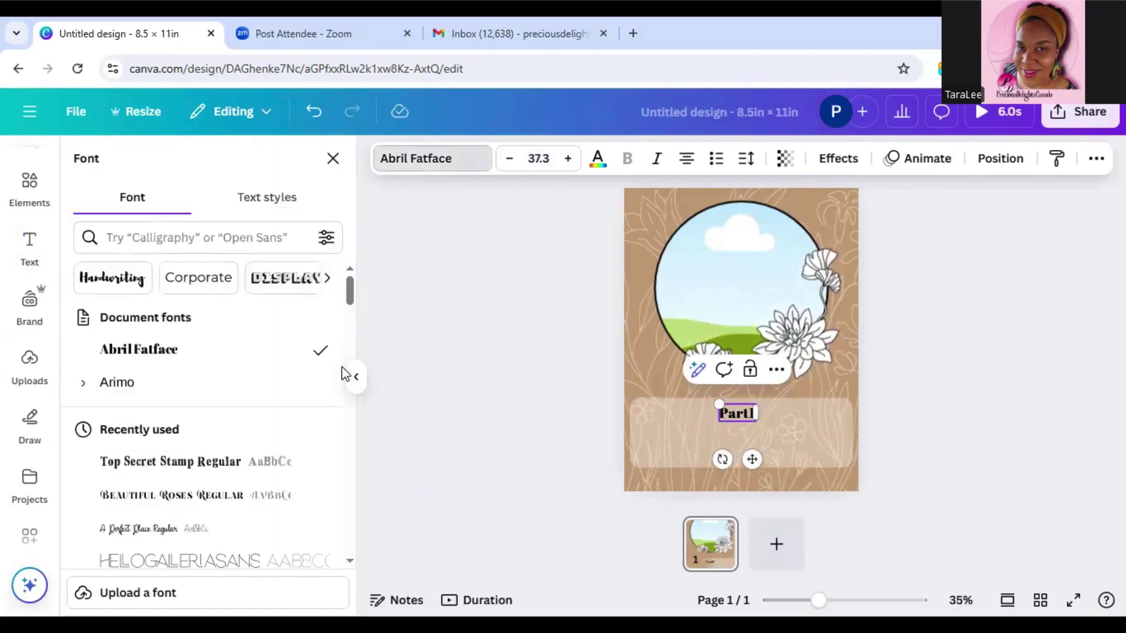
click(230, 468)
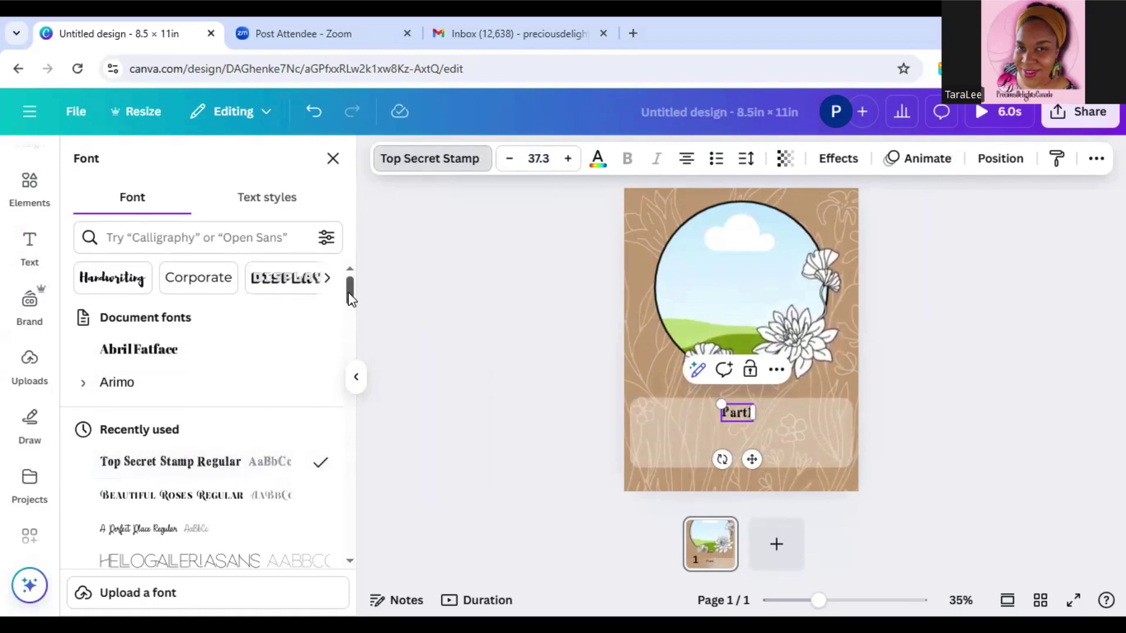
drag(350, 290, 350, 339)
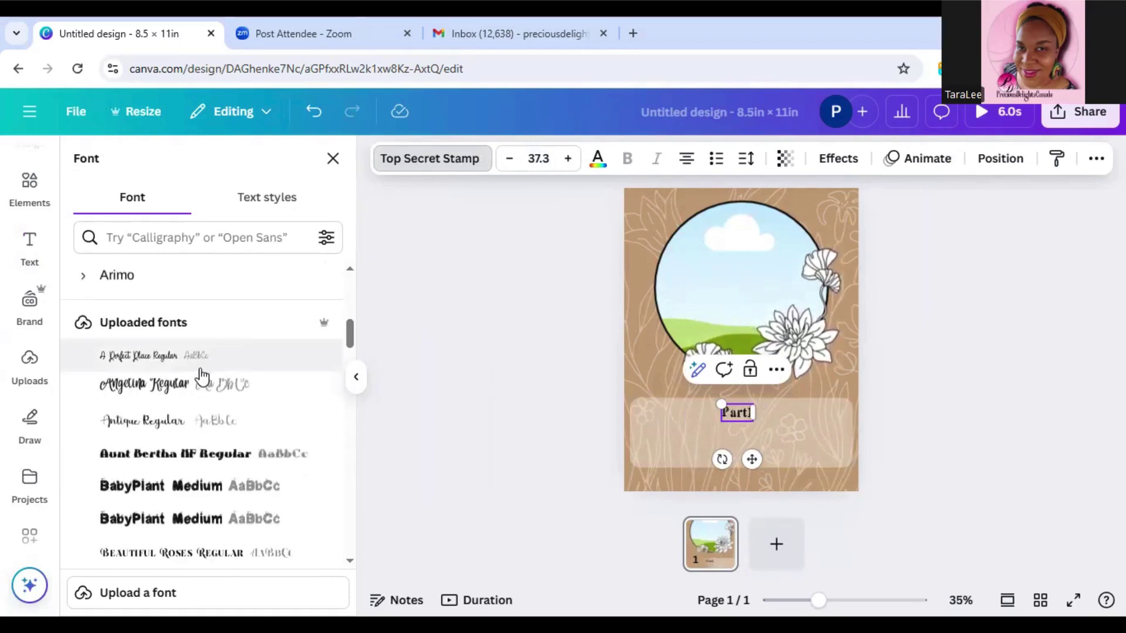
click(191, 392)
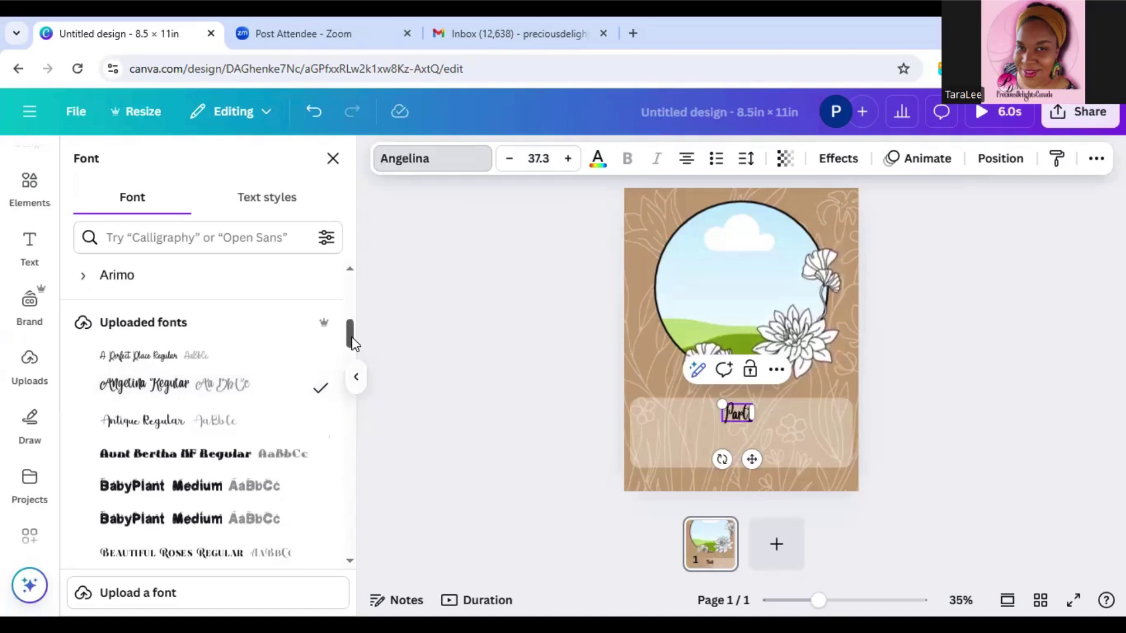
drag(352, 339, 350, 398)
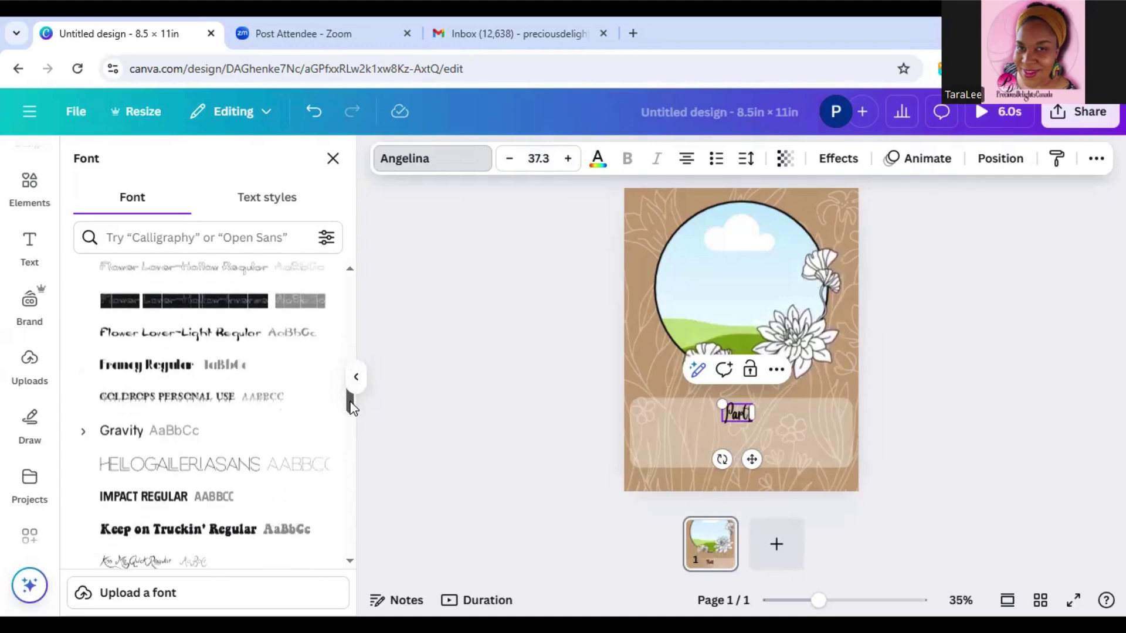
click(258, 433)
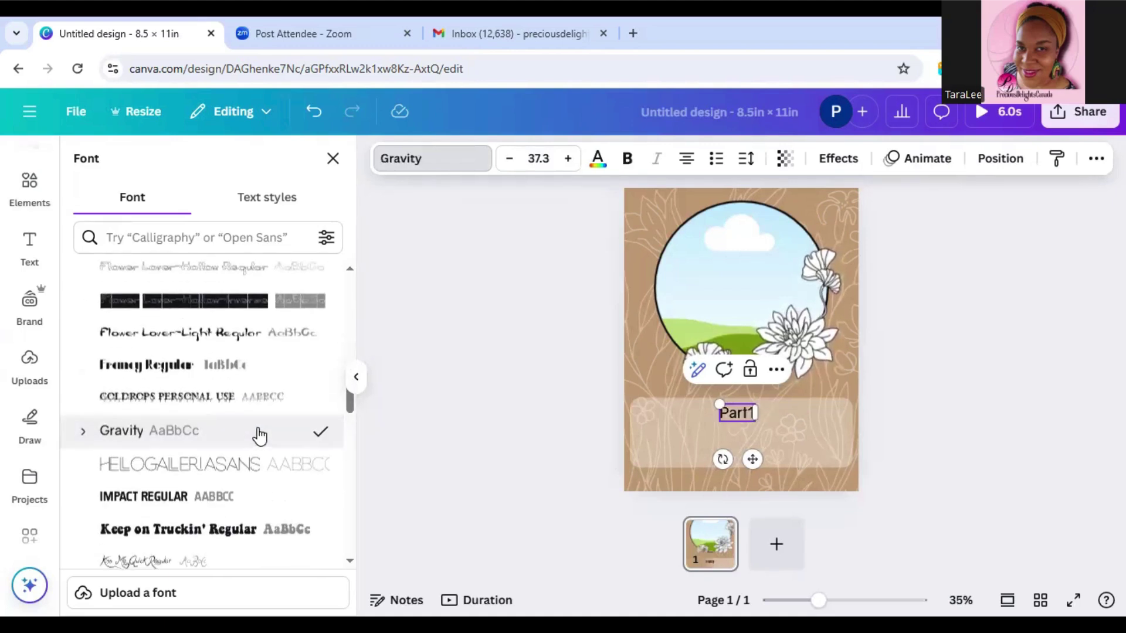
click(253, 463)
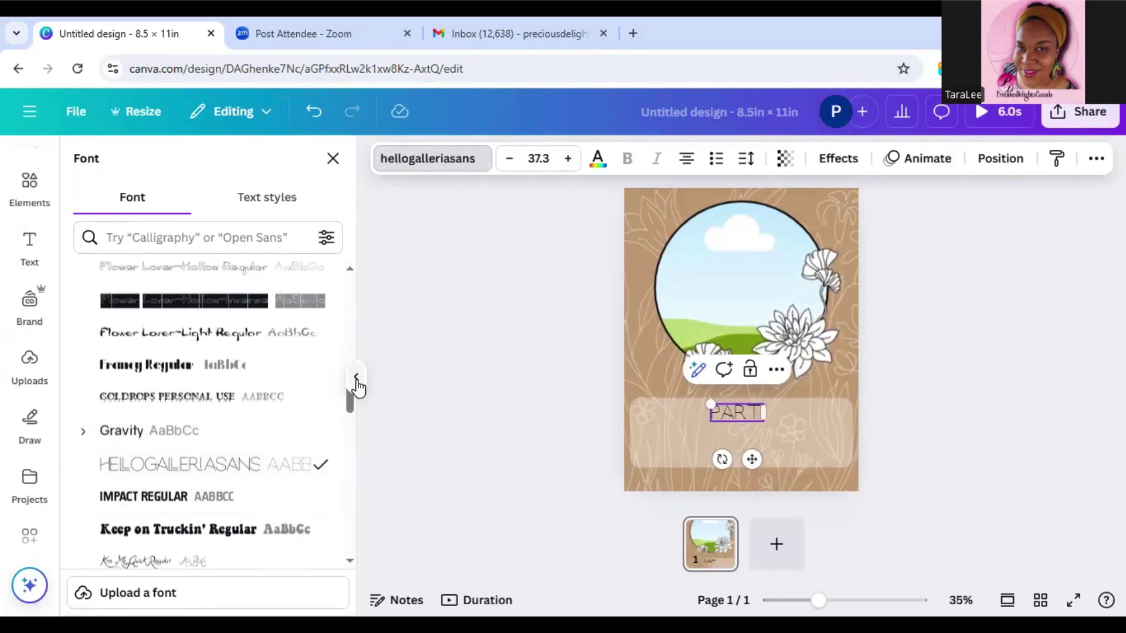
click(219, 566)
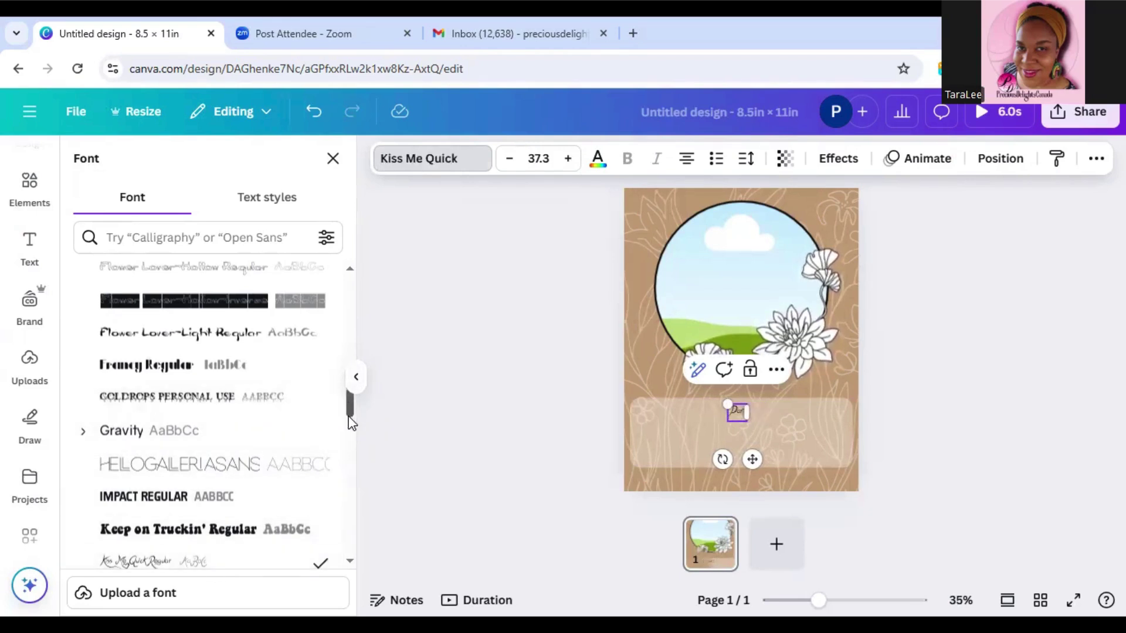
Step: Set the "Part1" text's font to Alice from the popular fonts
drag(350, 420, 349, 512)
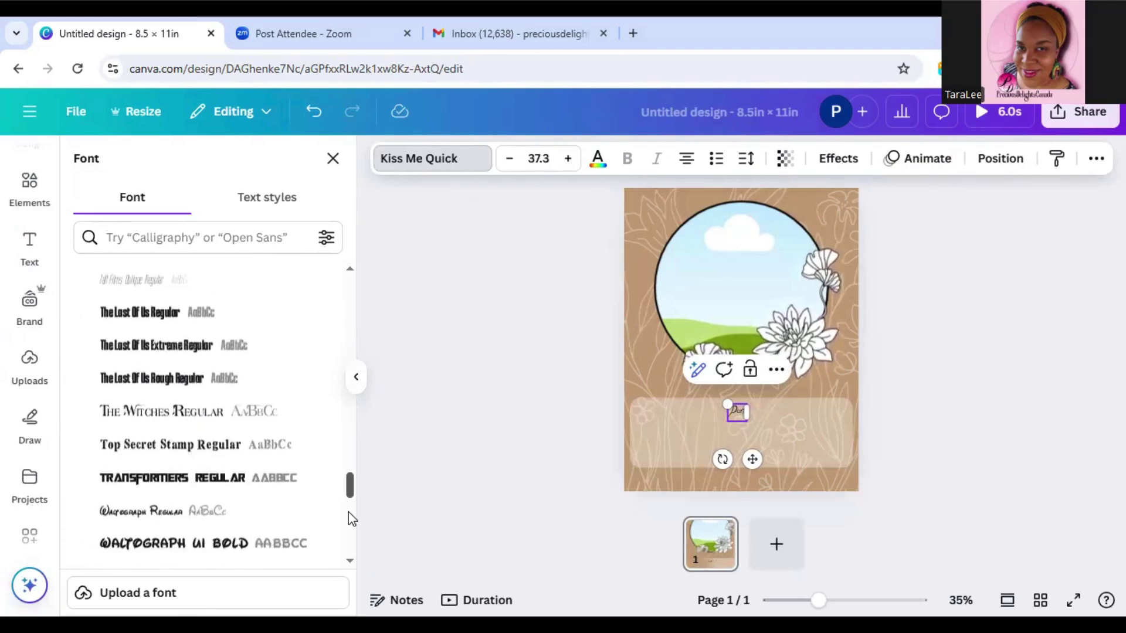
scroll(348, 516, down, 6)
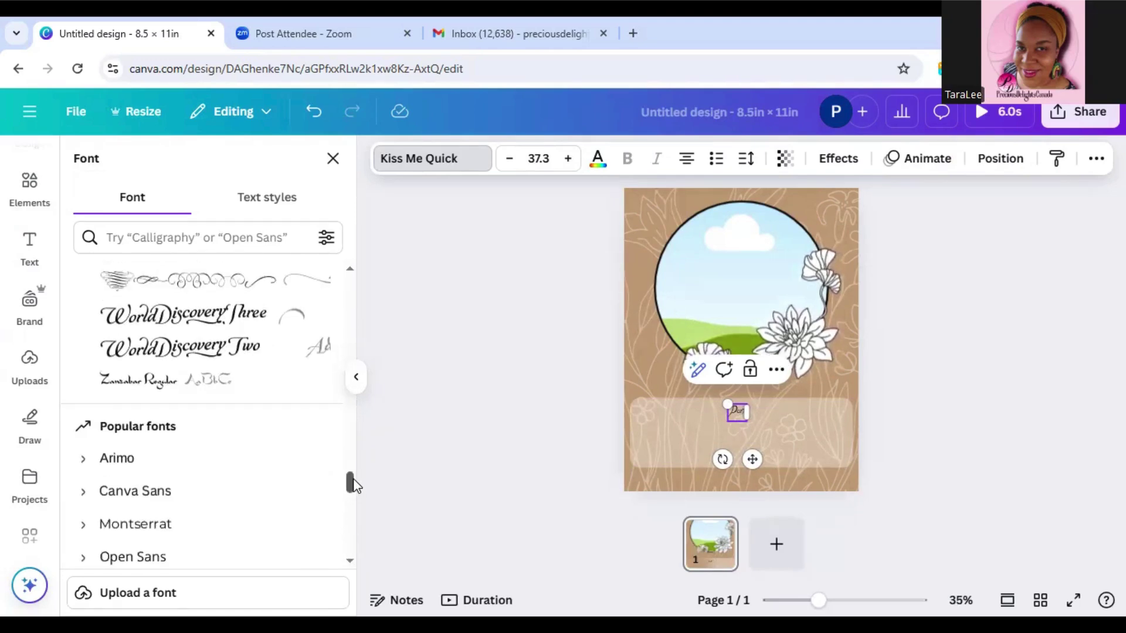
mouse_move(352, 485)
mouse_down()
mouse_move(354, 448)
mouse_move(352, 506)
mouse_up()
scroll(304, 522, down, 1)
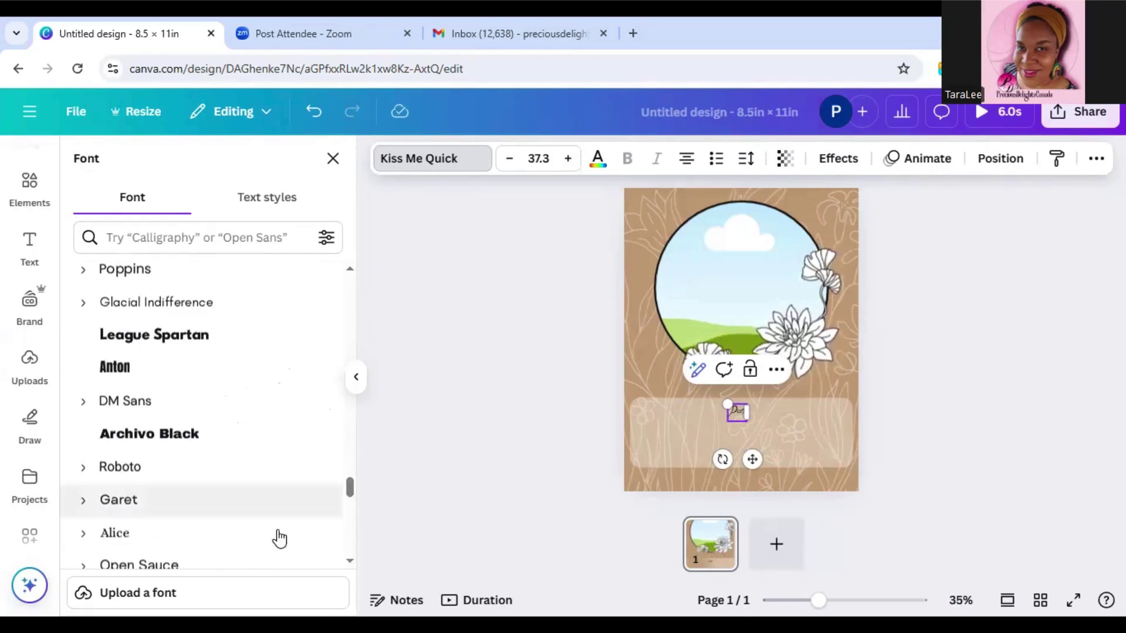
click(256, 531)
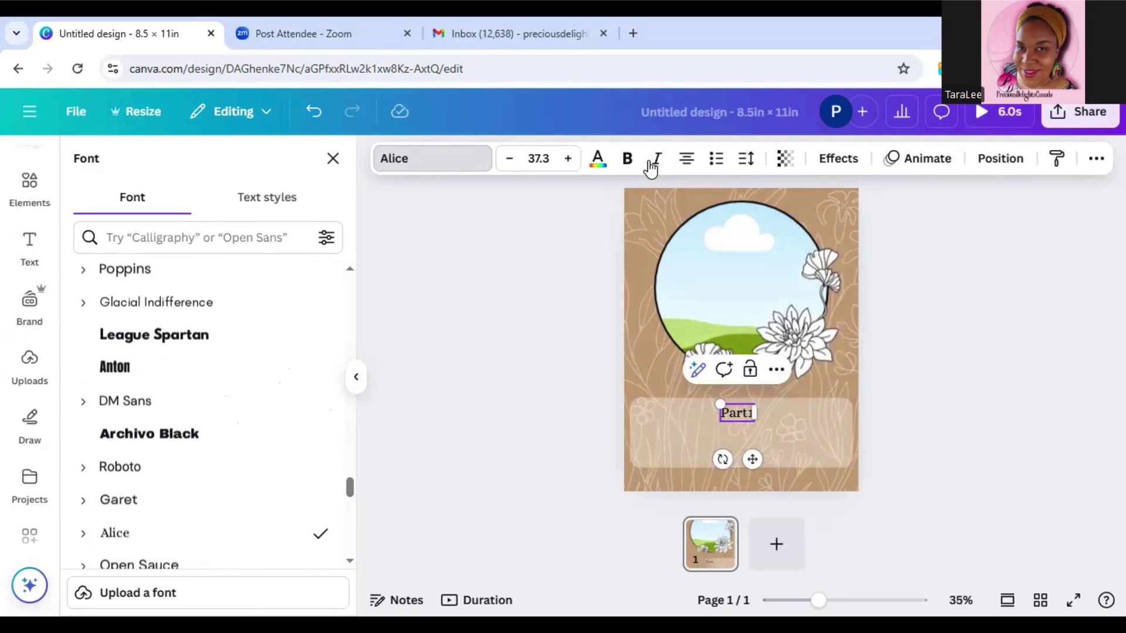
Step: Colour the "Part1" text white and apply the black-to-white change to the whole design
click(600, 163)
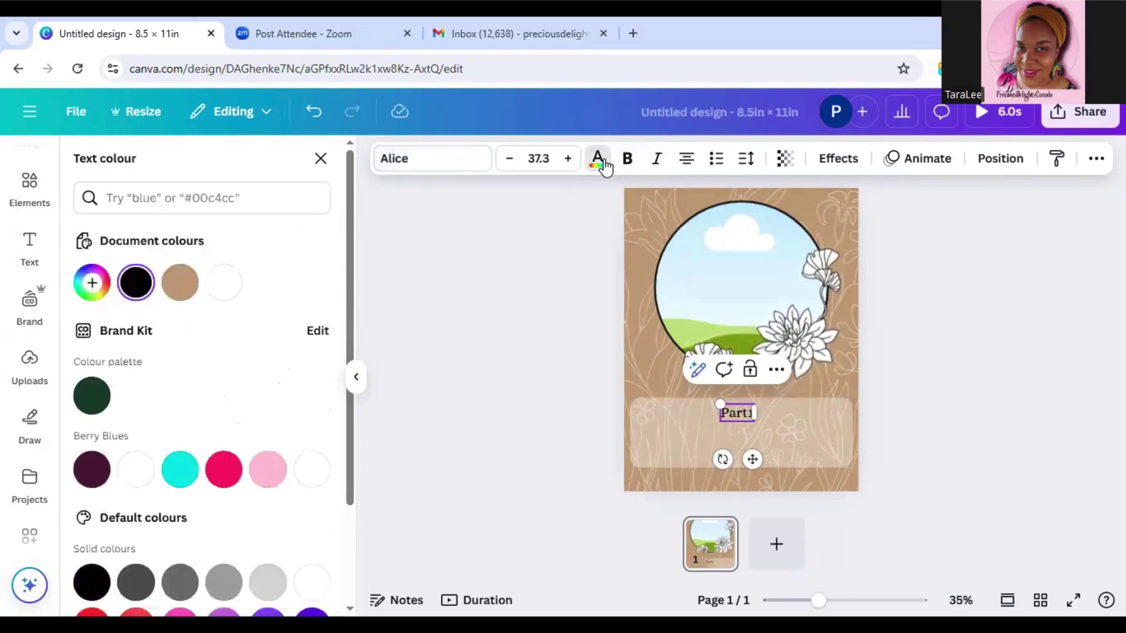
click(223, 282)
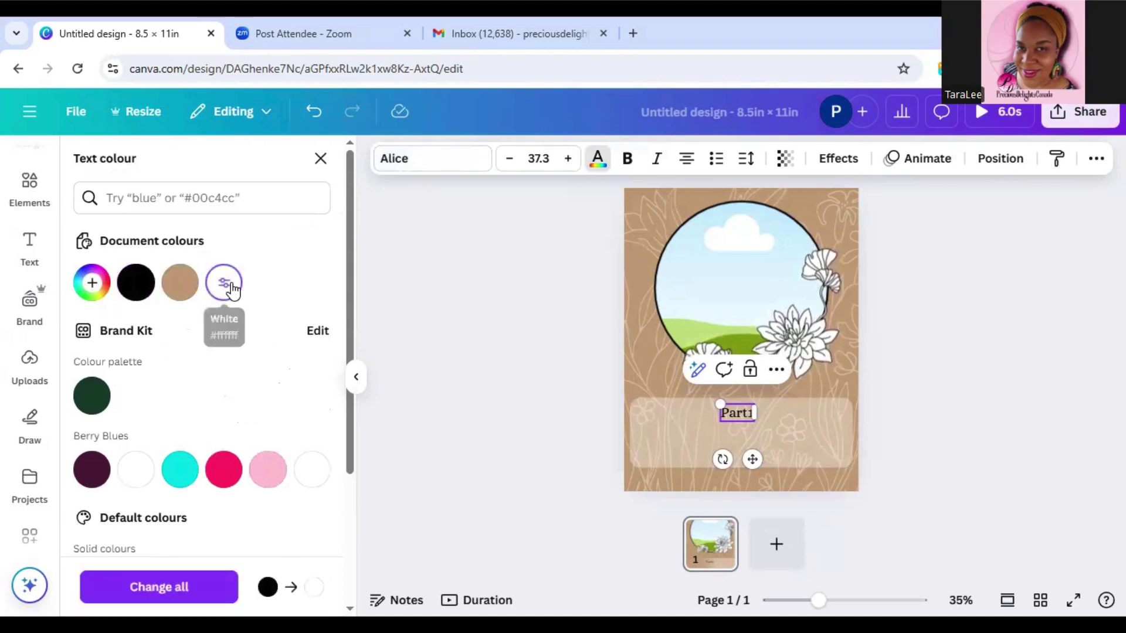
click(231, 592)
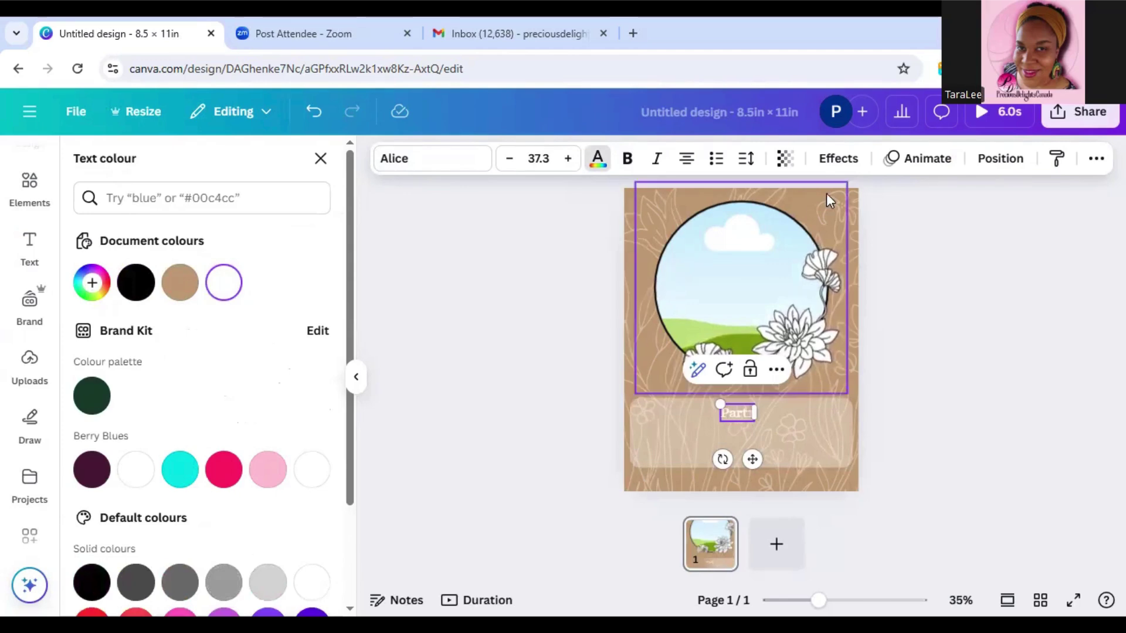
Step: Add a Shadow effect to the "Part1" text and set the shadow colour to near-black #0E0D0D
click(840, 163)
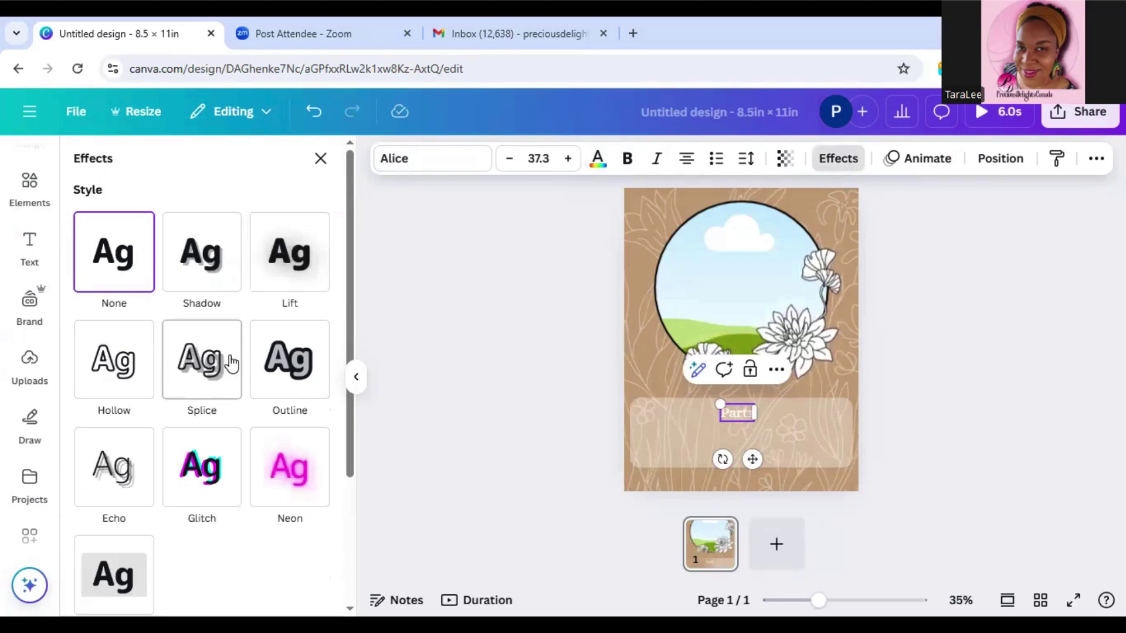
click(217, 270)
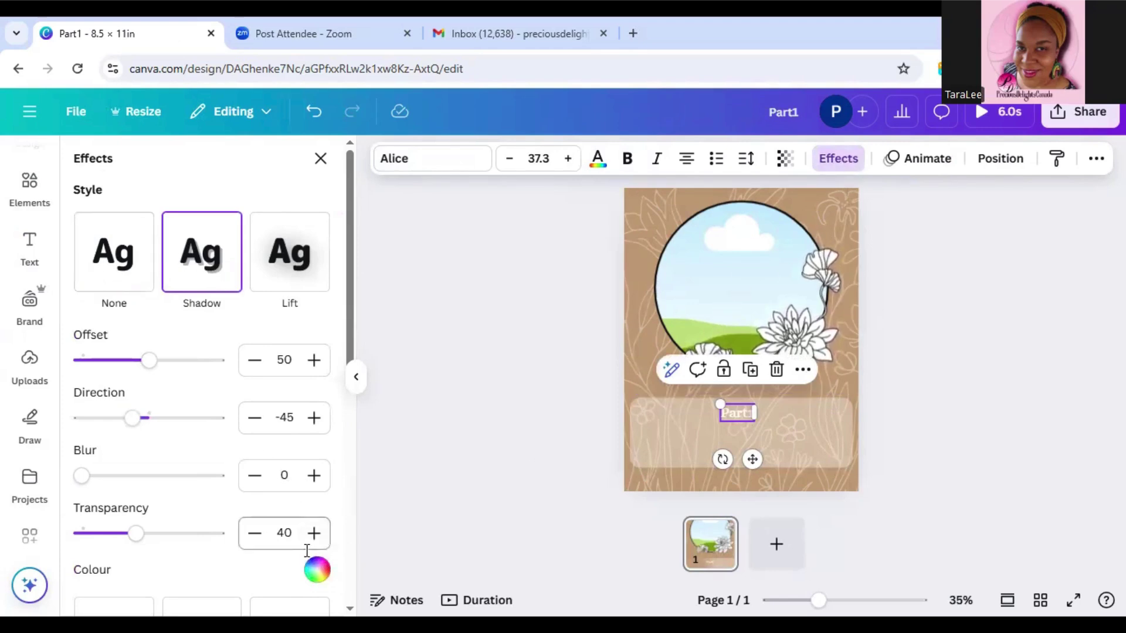
click(317, 571)
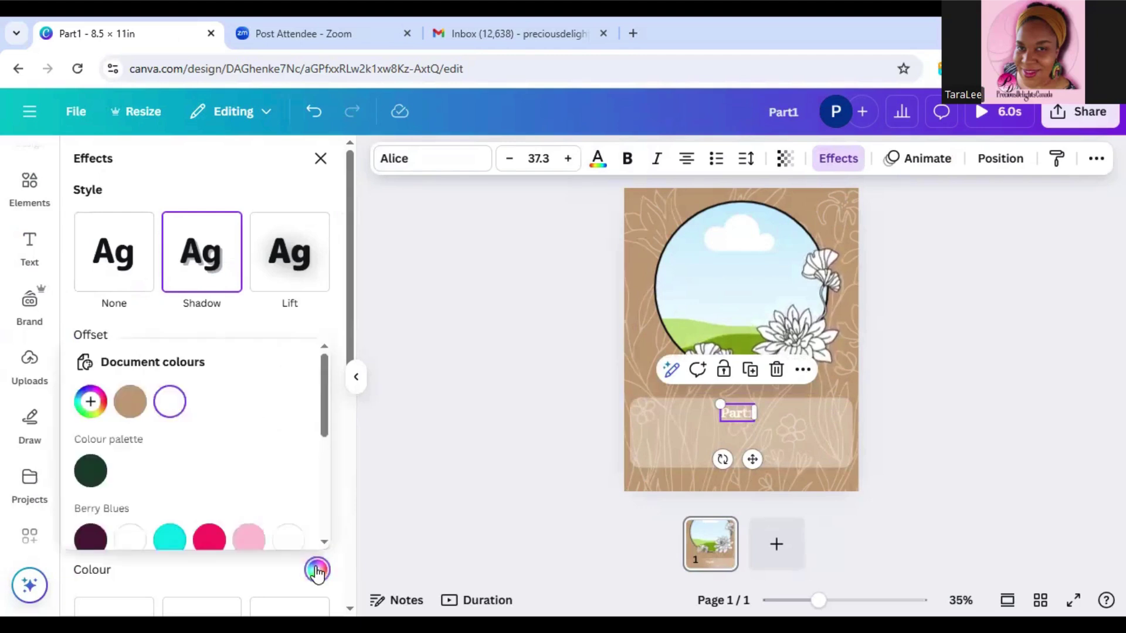
click(94, 402)
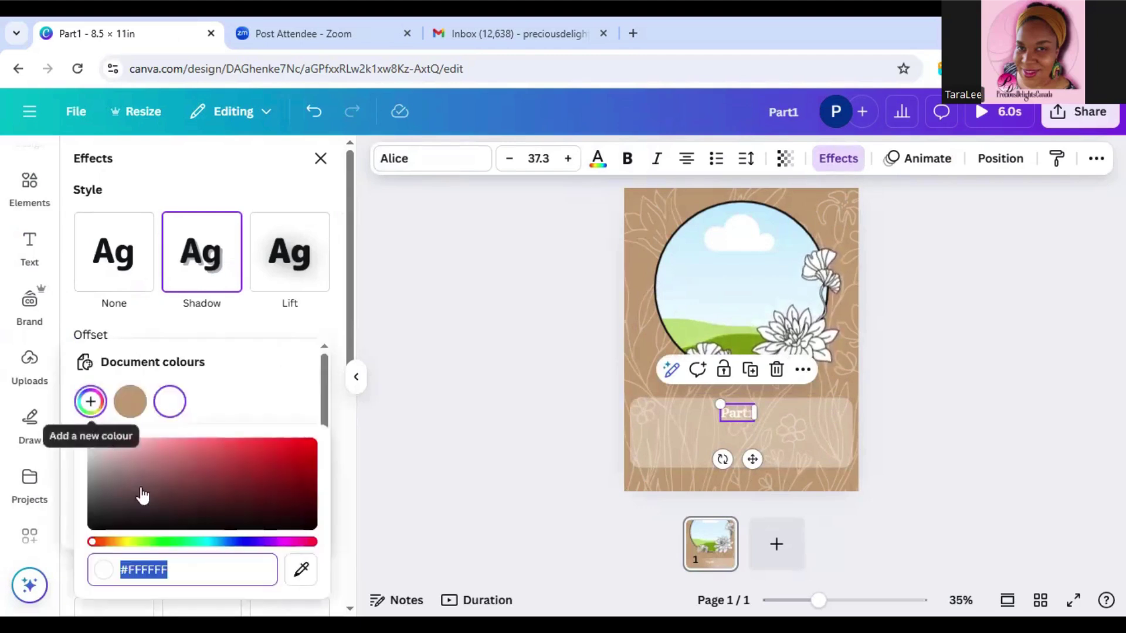
click(91, 525)
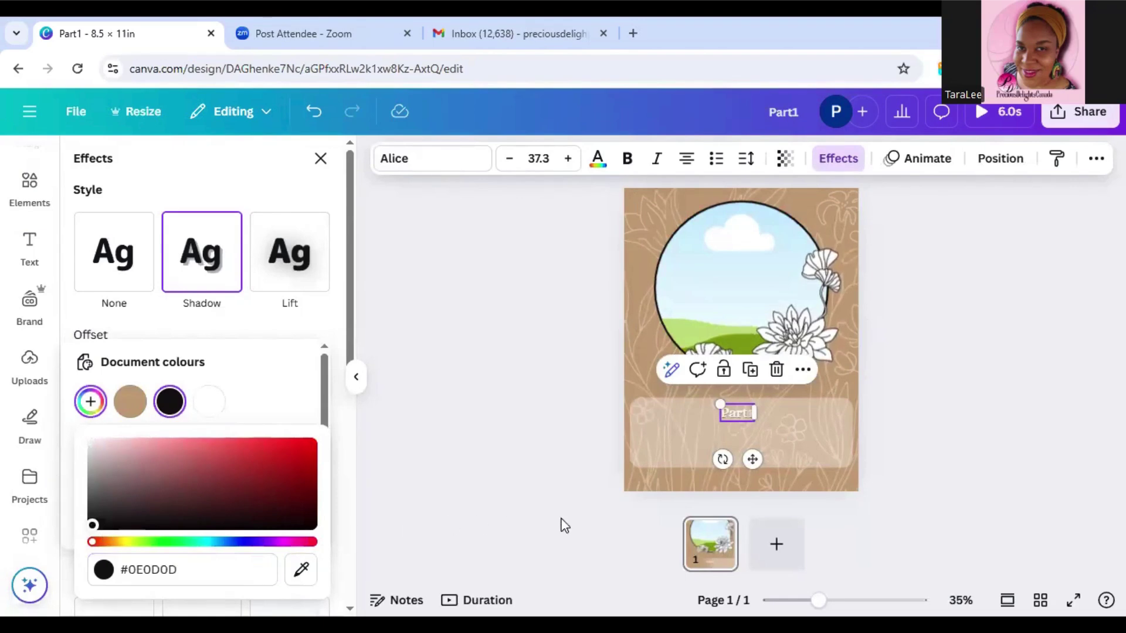
Step: Set the "Part1" text shadow's blur to 12, transparency to 96 and direction to -49
scroll(1037, 463, up, 6)
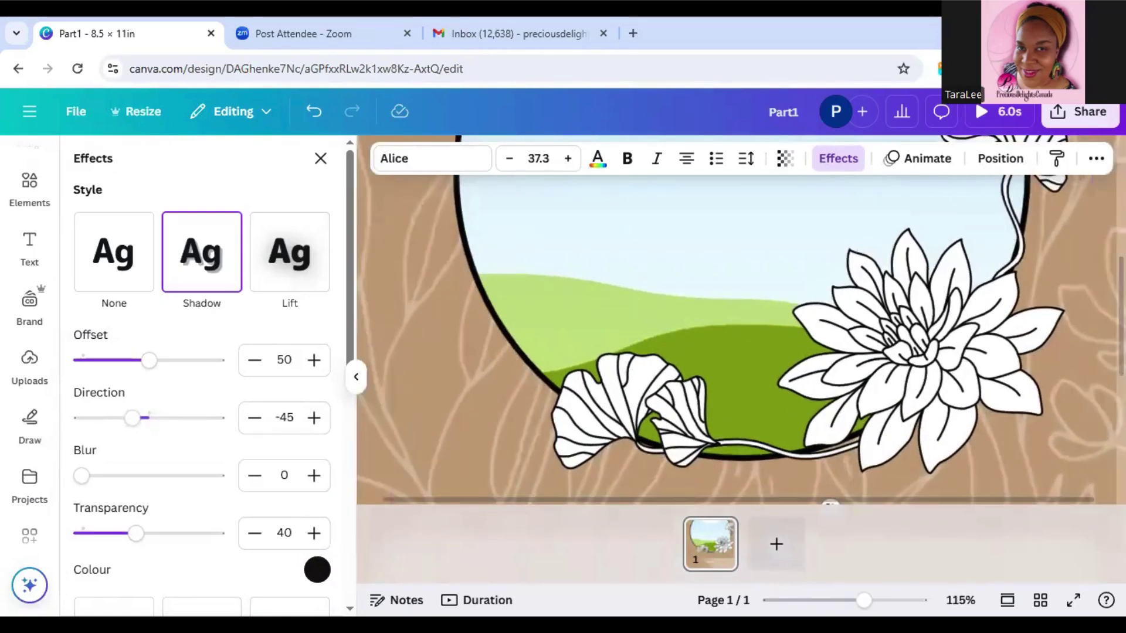
scroll(1047, 448, down, 5)
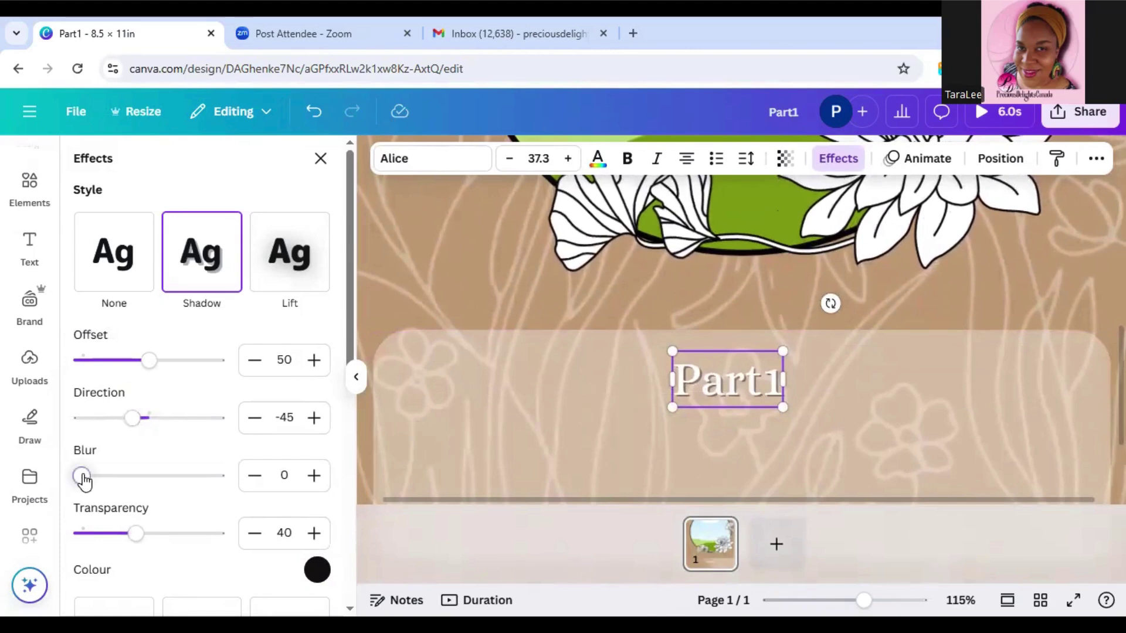
mouse_move(82, 475)
mouse_down()
mouse_move(151, 477)
mouse_move(97, 478)
mouse_up()
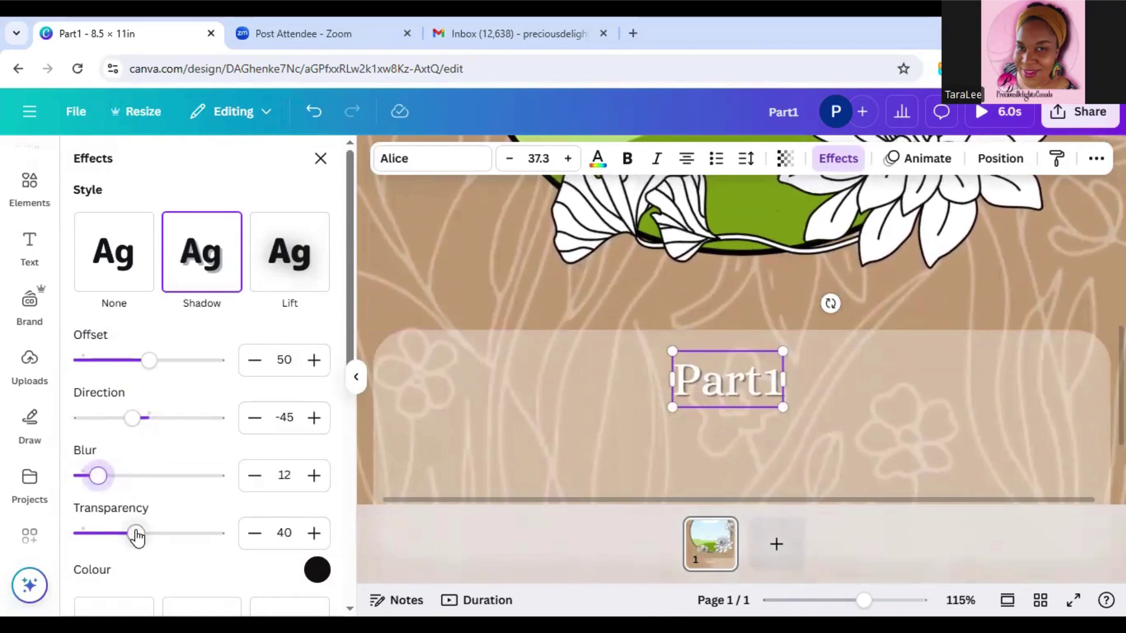
drag(136, 534, 211, 549)
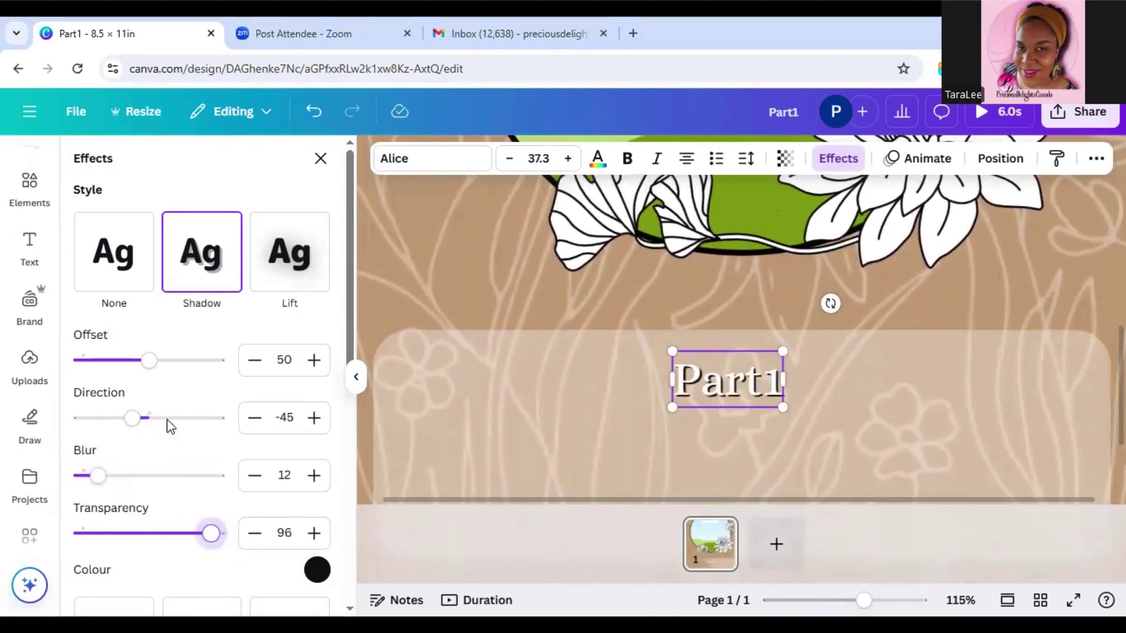
mouse_move(131, 420)
mouse_down()
mouse_move(146, 423)
mouse_move(134, 424)
mouse_up()
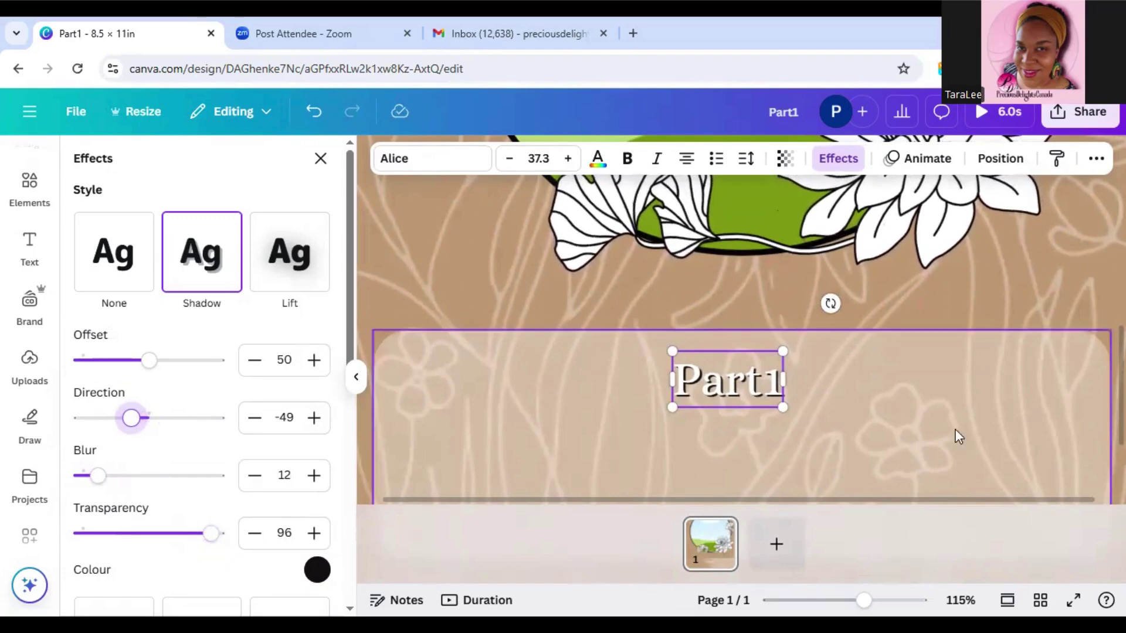
drag(864, 600, 831, 600)
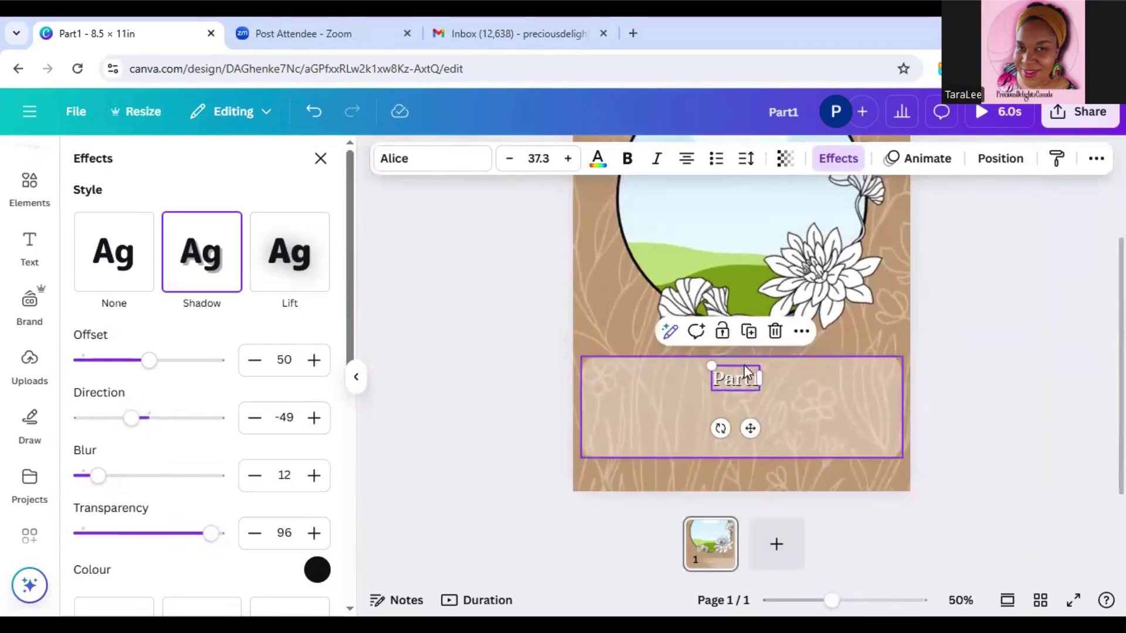
scroll(780, 395, up, 2)
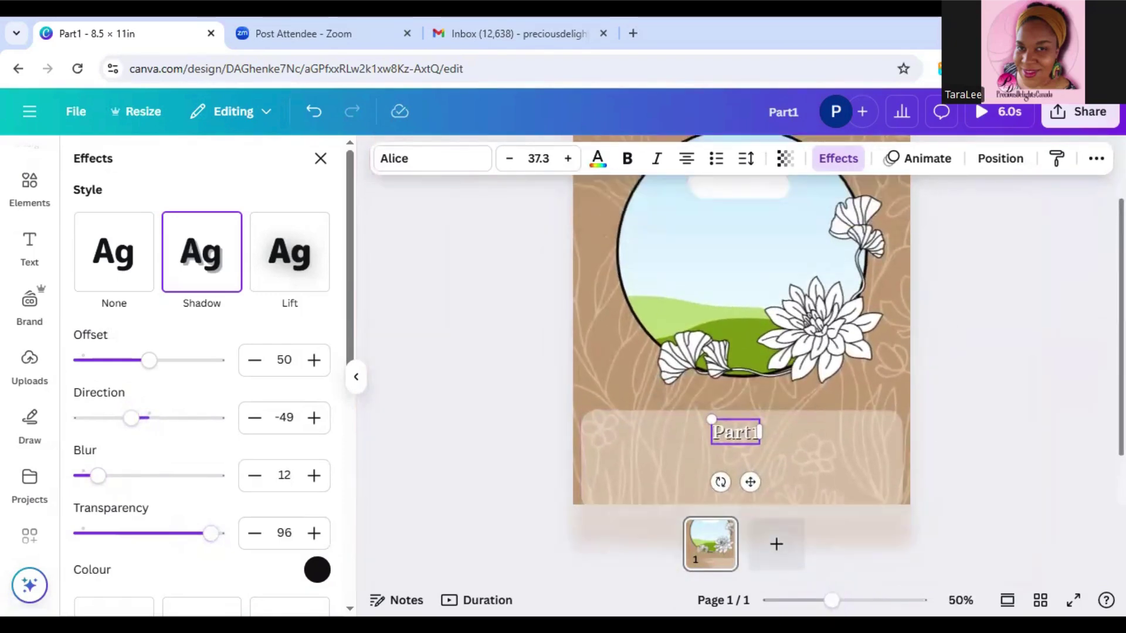
scroll(780, 395, down, 2)
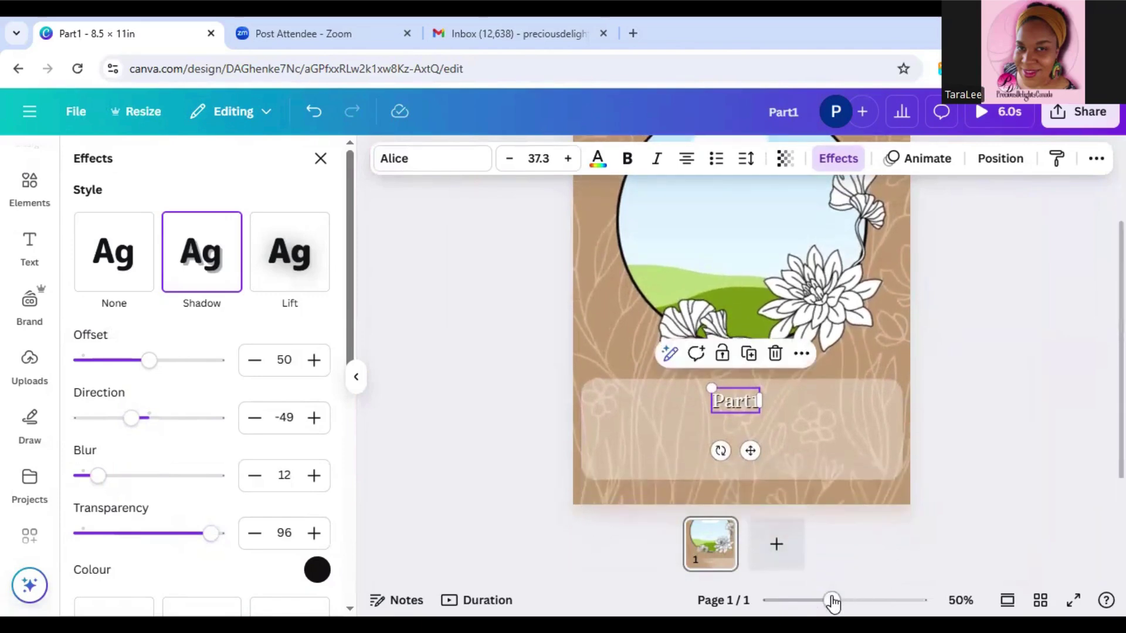
drag(819, 600, 819, 600)
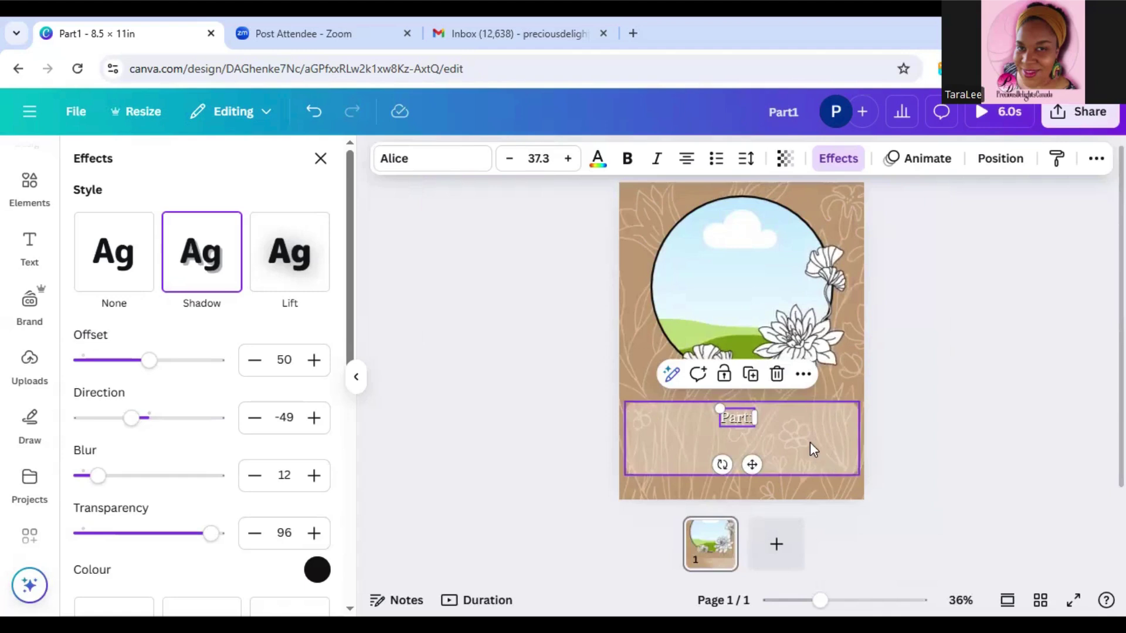
Step: Search the uploaded images for "logo" and add the PreciousDelightsCanada logo with its round PD emblem to the page
click(54, 376)
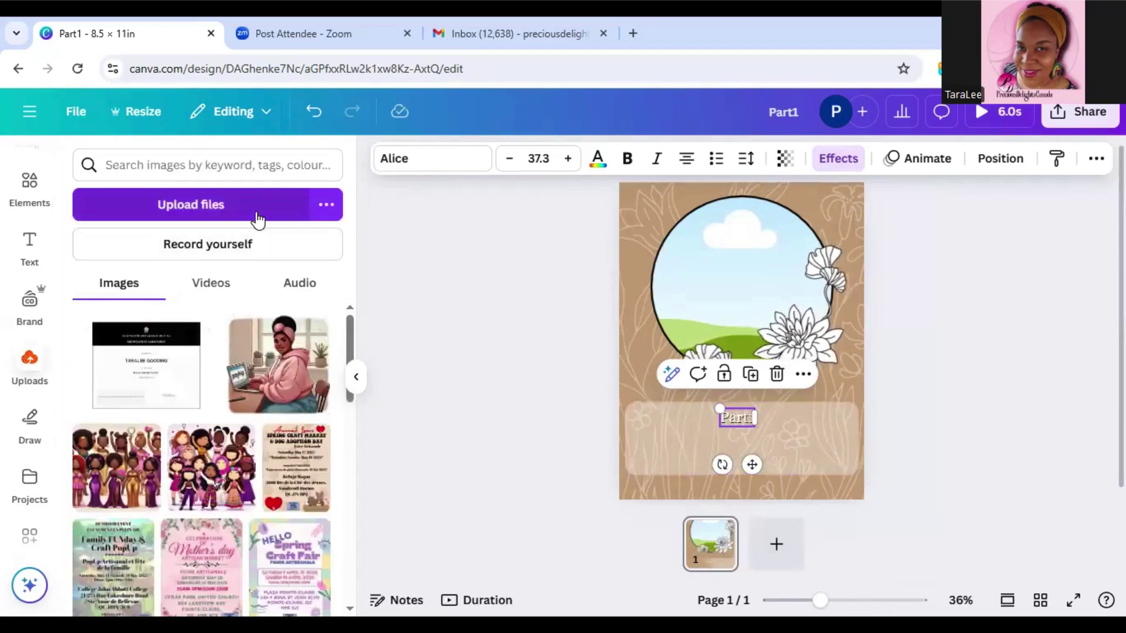
click(229, 167)
text(logo)
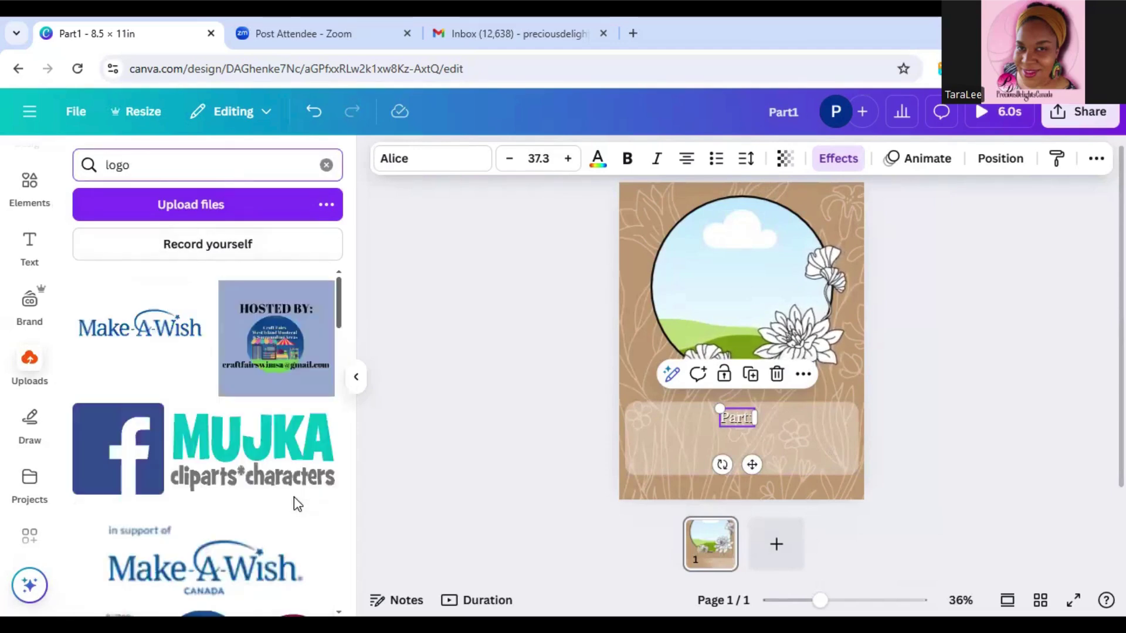
drag(340, 313, 340, 343)
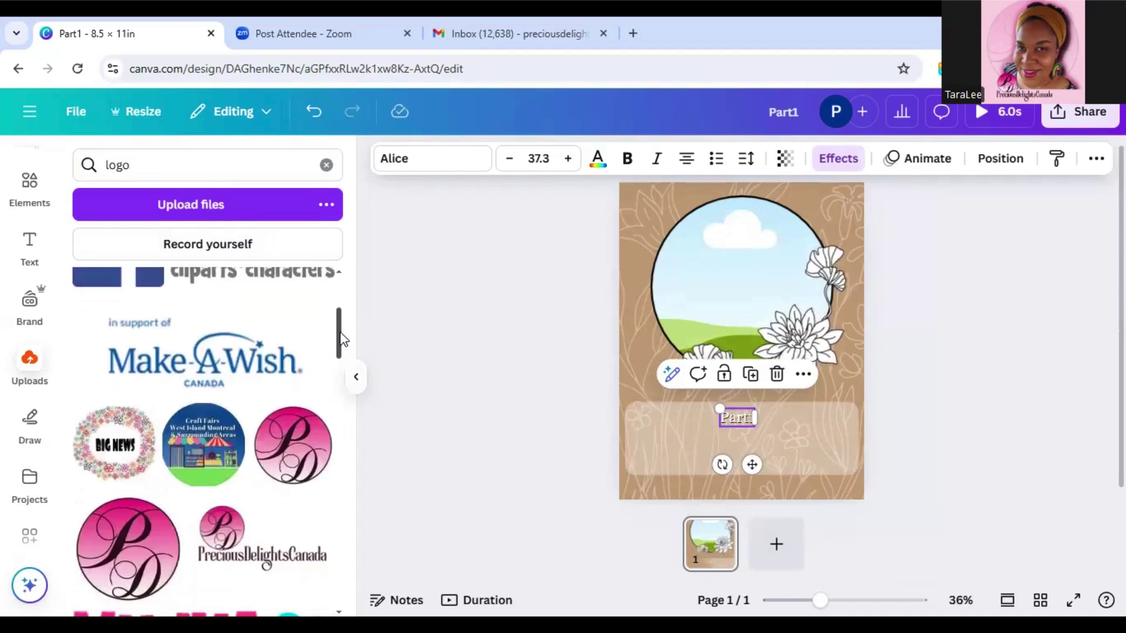
click(291, 554)
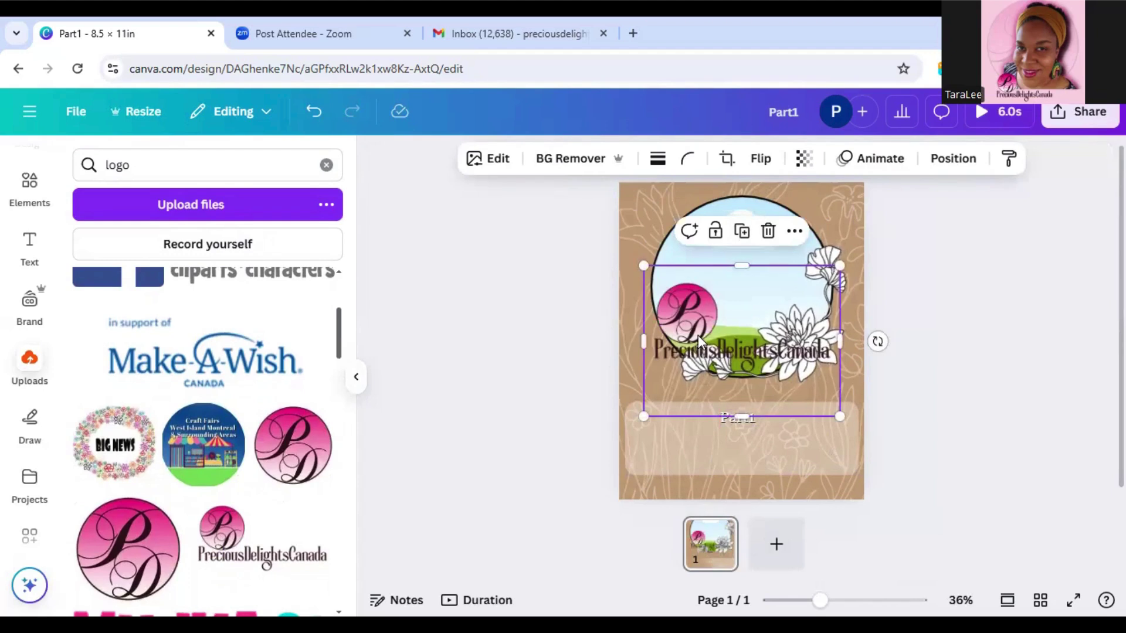
Step: Apply an Outline shadow to the PreciousDelightsCanada logo and colour it off-white #FFFBFB
click(495, 164)
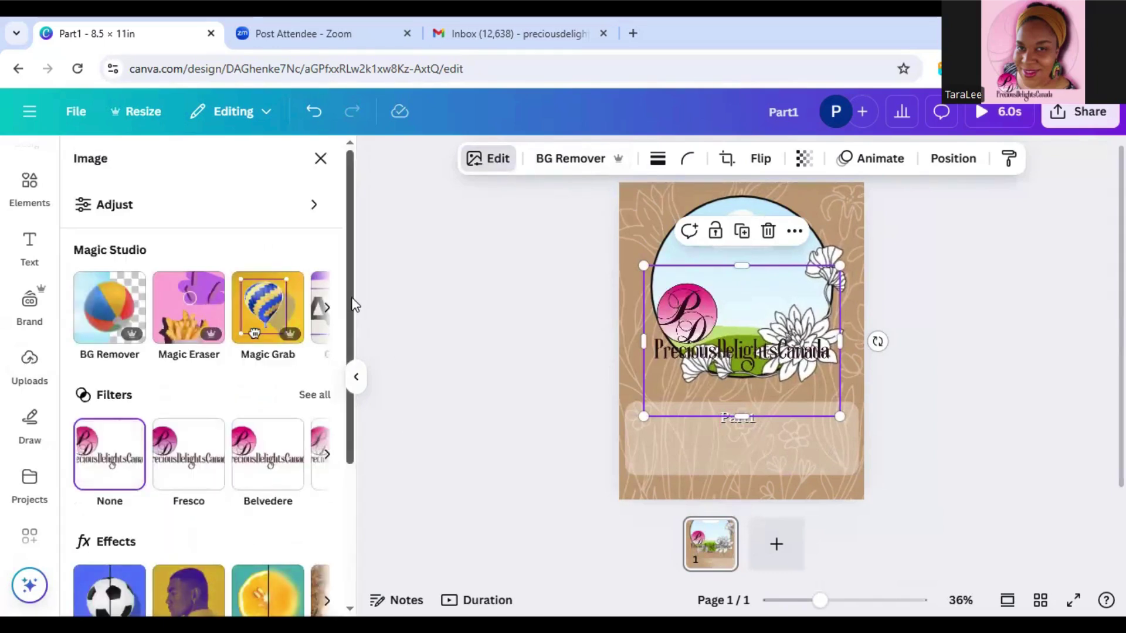
scroll(345, 311, down, 2)
click(113, 516)
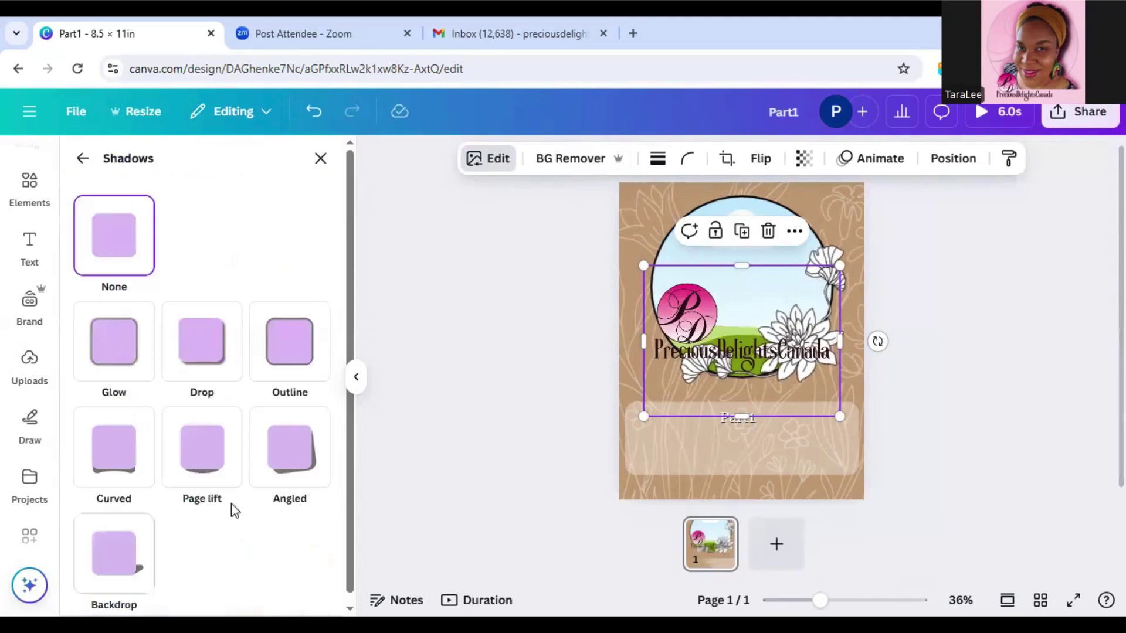
click(281, 334)
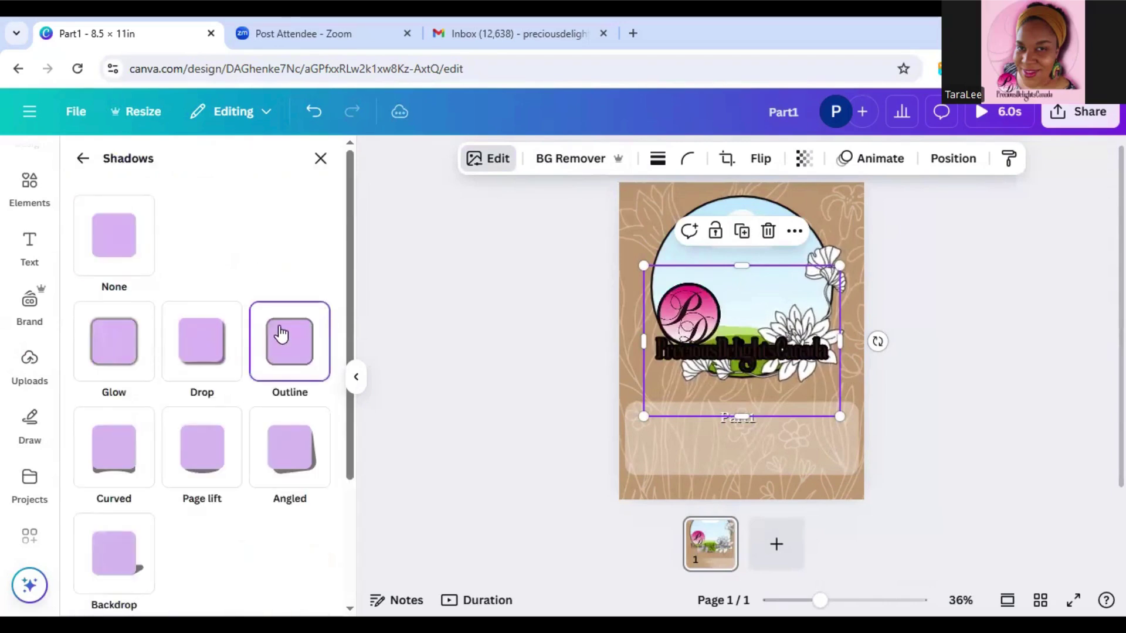
scroll(350, 354, down, 3)
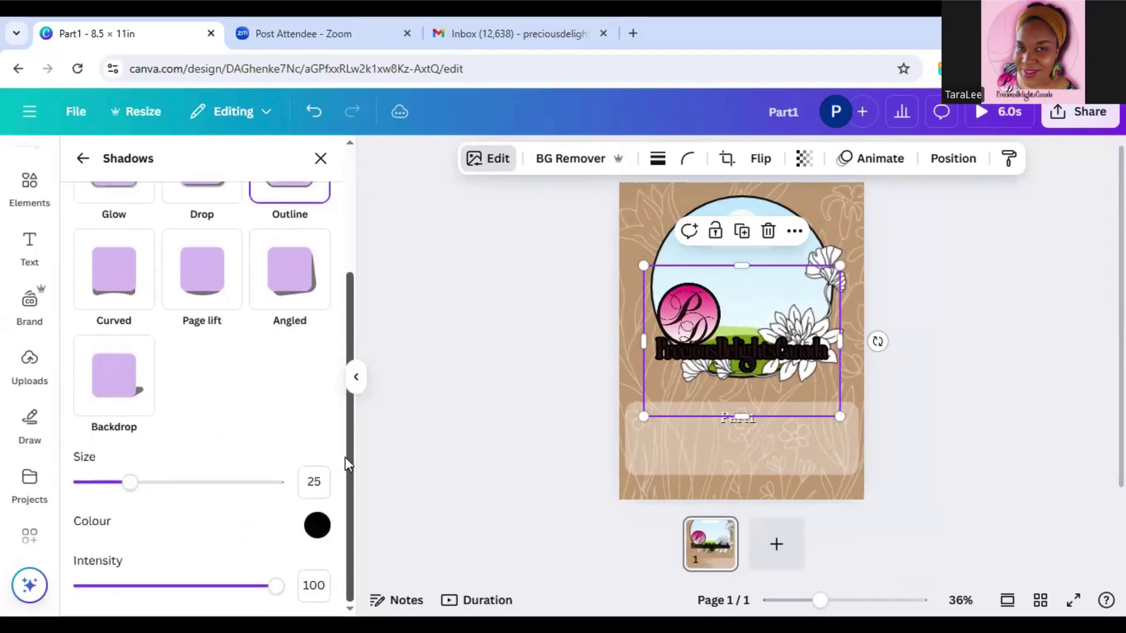
click(317, 525)
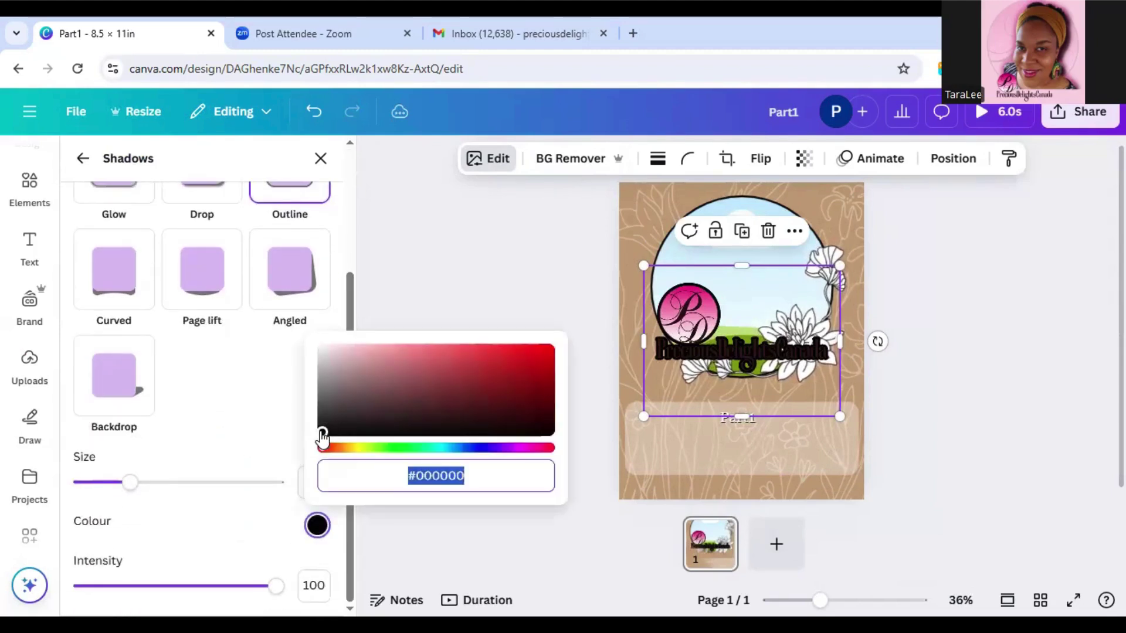
drag(321, 435, 322, 349)
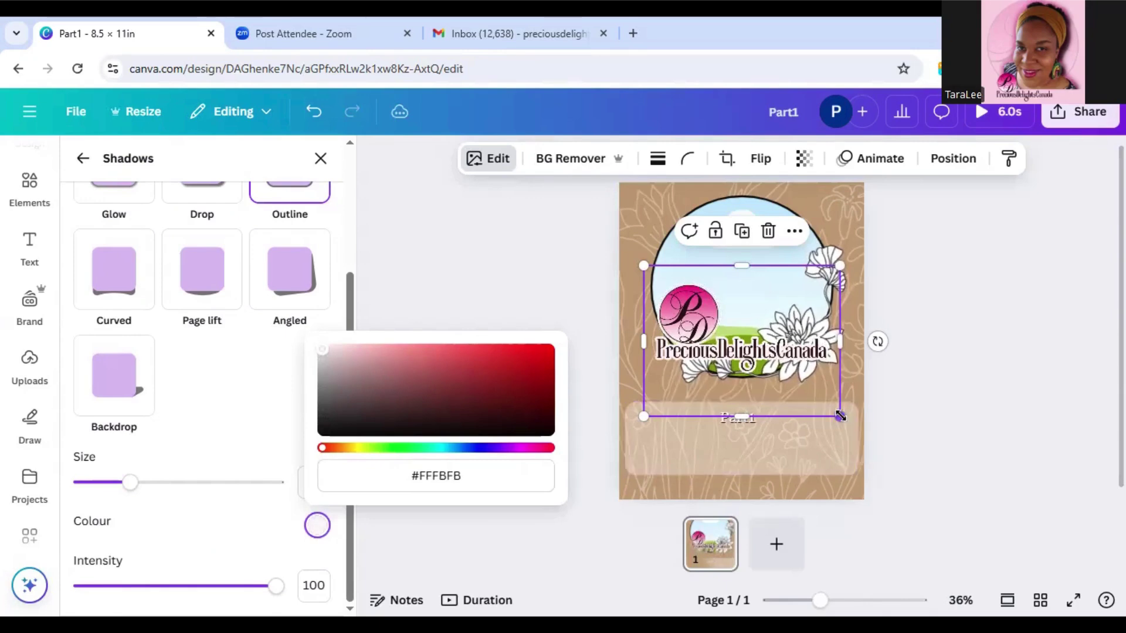
Step: Shrink the PreciousDelightsCanada logo and place it in the page's lower-left corner, overlapping the banner's lower edge
drag(839, 416, 741, 341)
drag(663, 294, 647, 474)
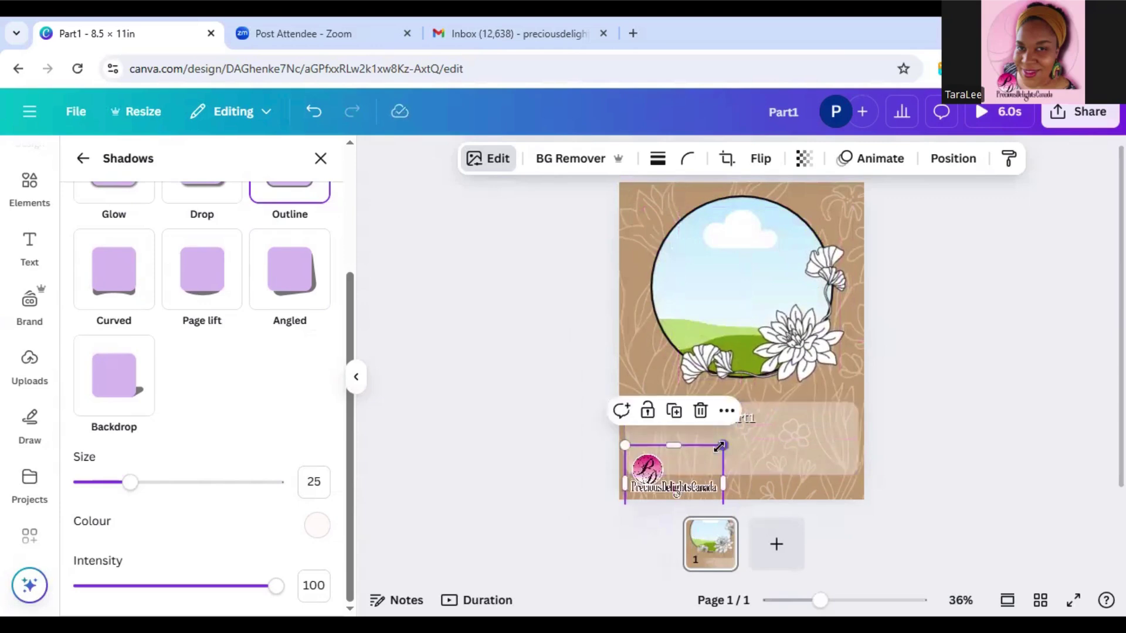
drag(727, 446, 643, 470)
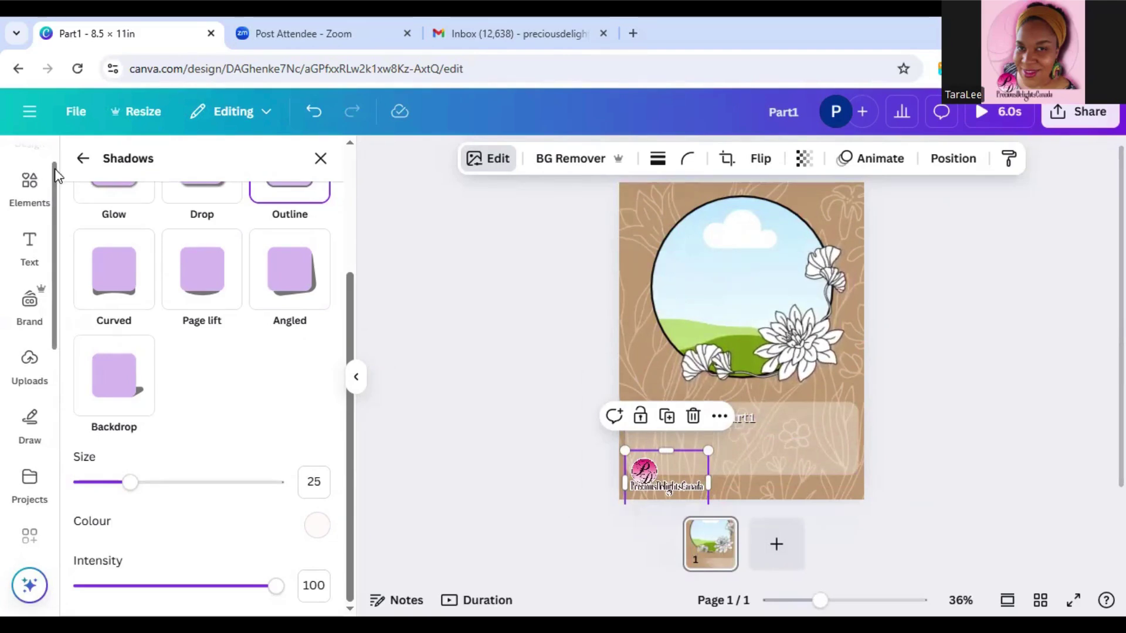
Step: Search the Canva apps for "bulk create" and open the Bulk create app
scroll(55, 170, down, 2)
scroll(44, 311, down, 2)
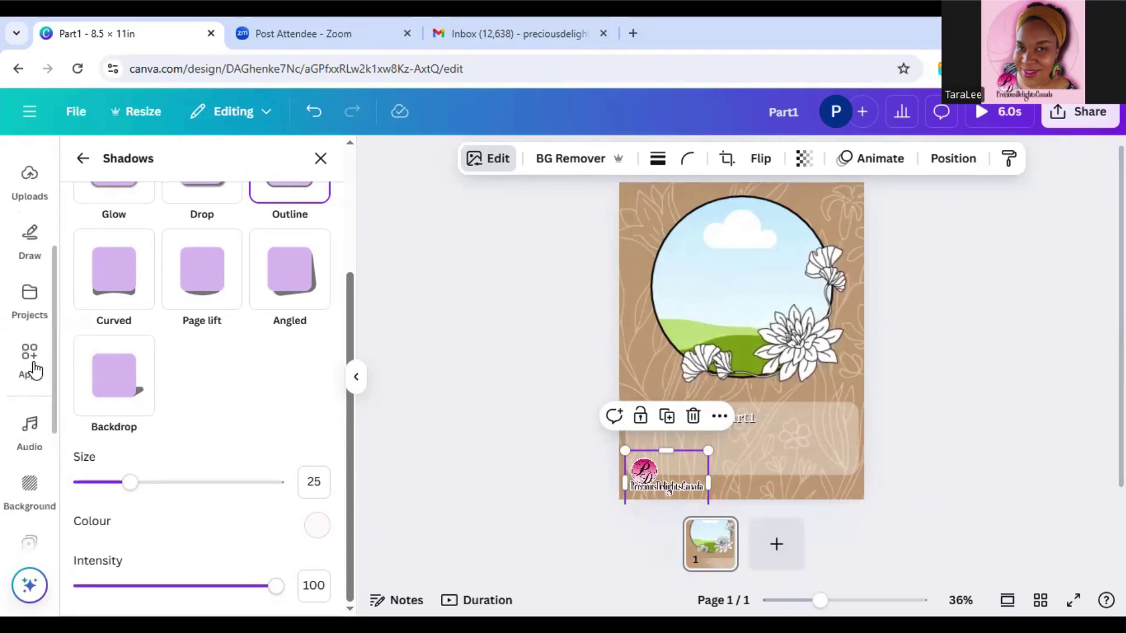
click(32, 359)
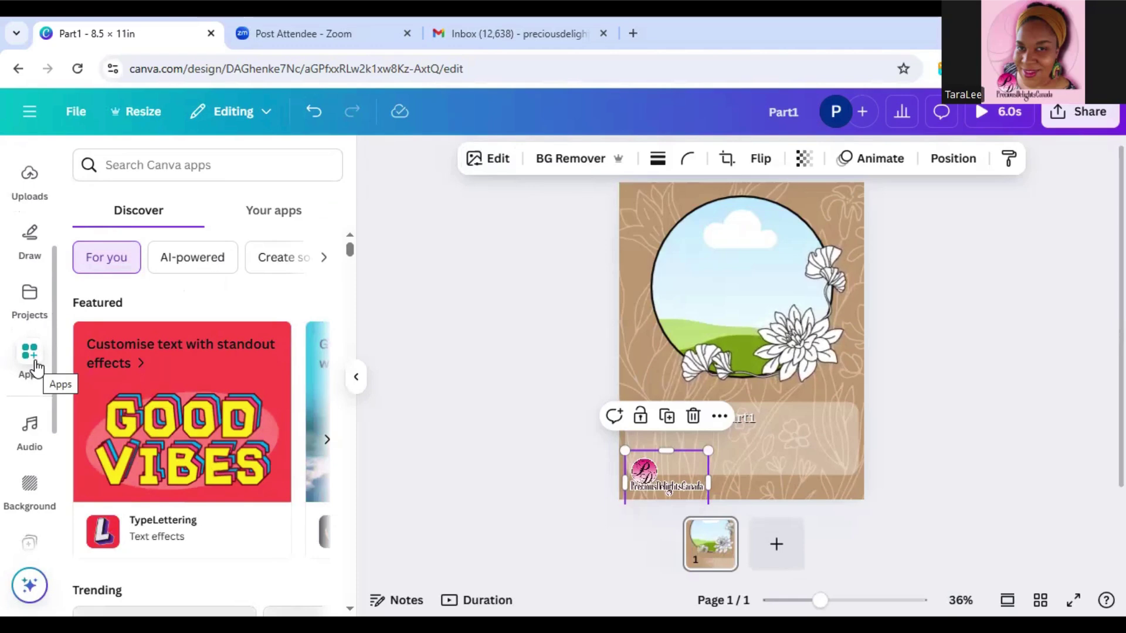
click(159, 166)
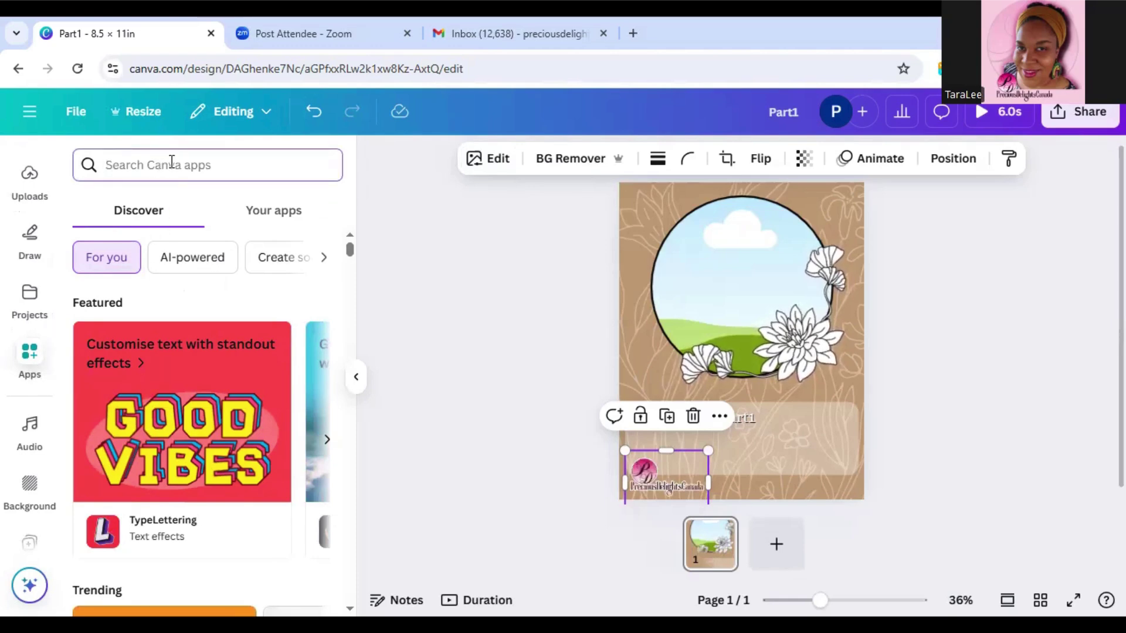
text(bulk q)
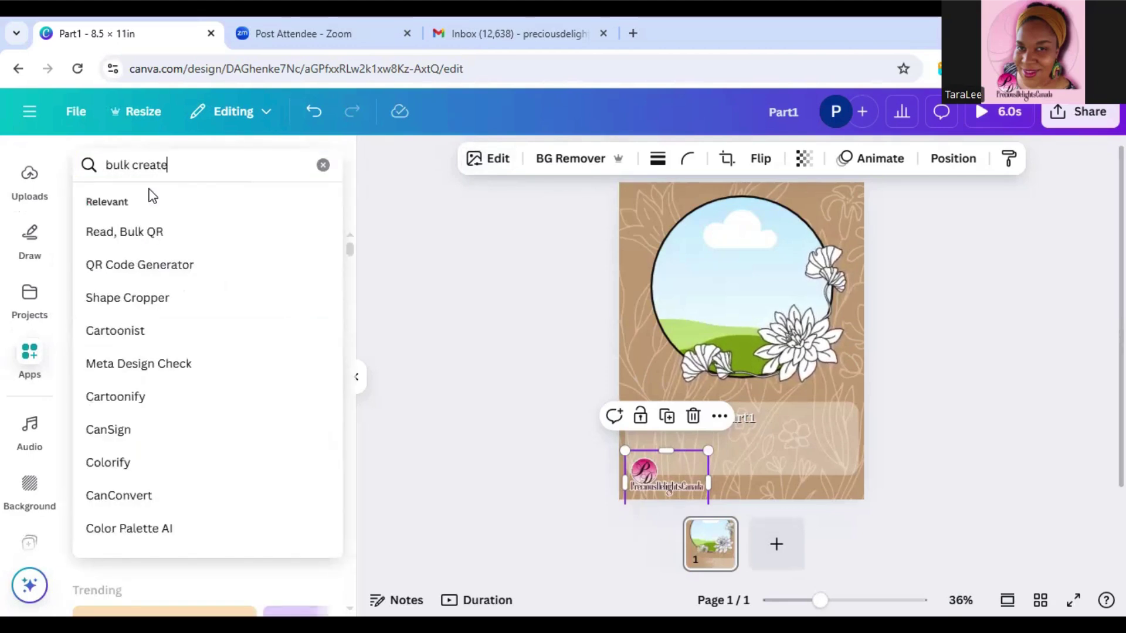
key(Return)
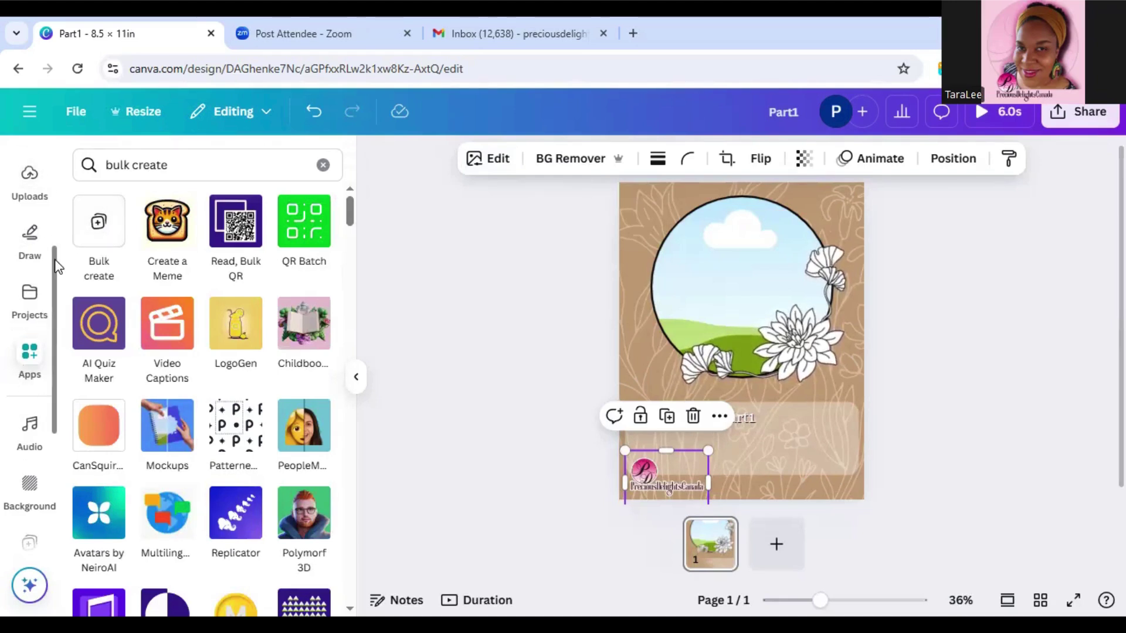
scroll(53, 329, down, 3)
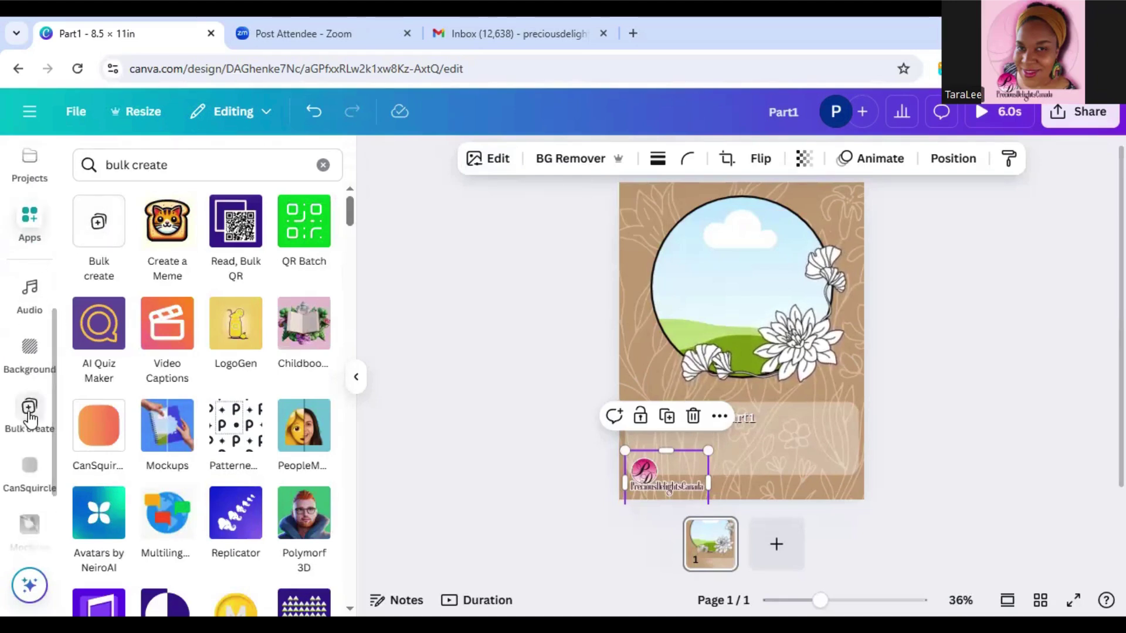
click(29, 418)
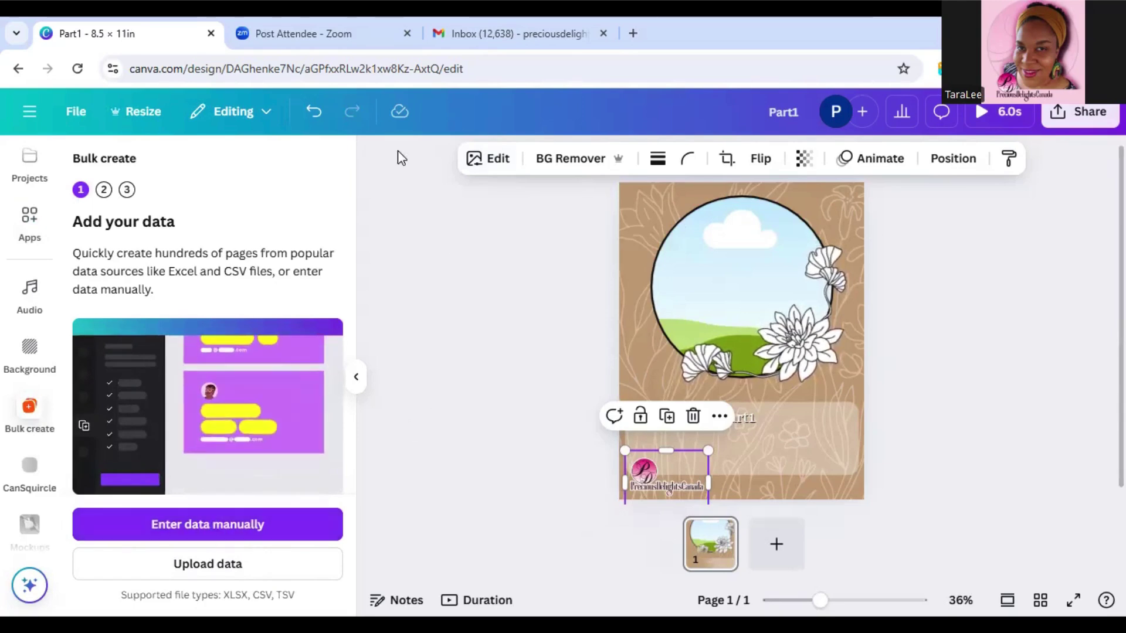
Step: Switch to Gmail, open the draft "NEW African American Women - Quotes" and copy its whole list of quotes
click(518, 33)
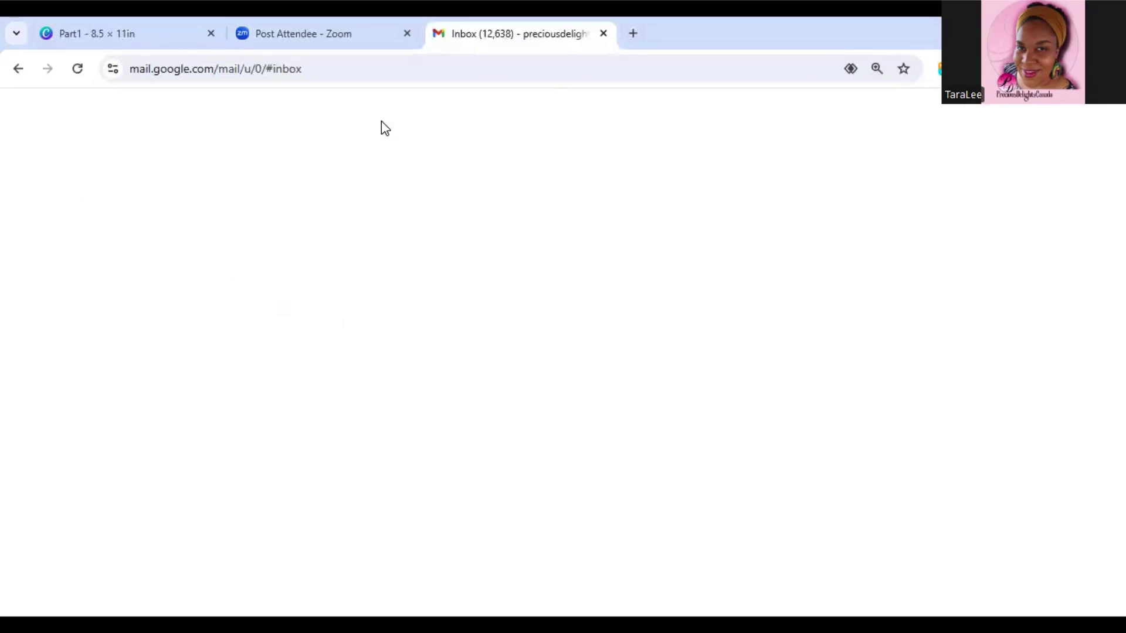
mouse_move(45, 251)
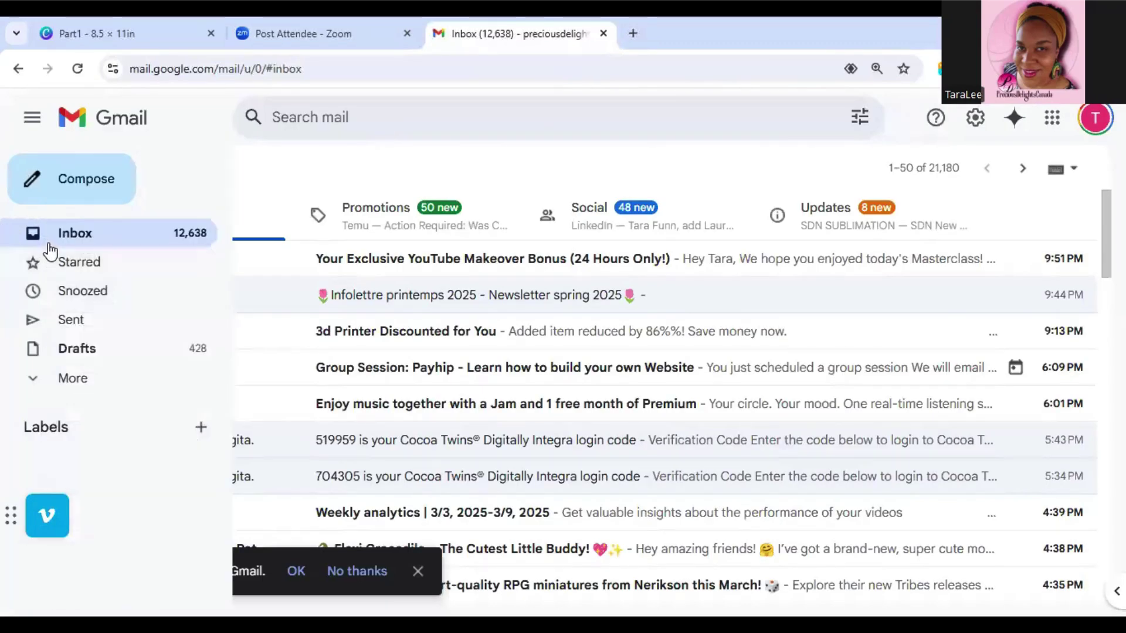
click(90, 349)
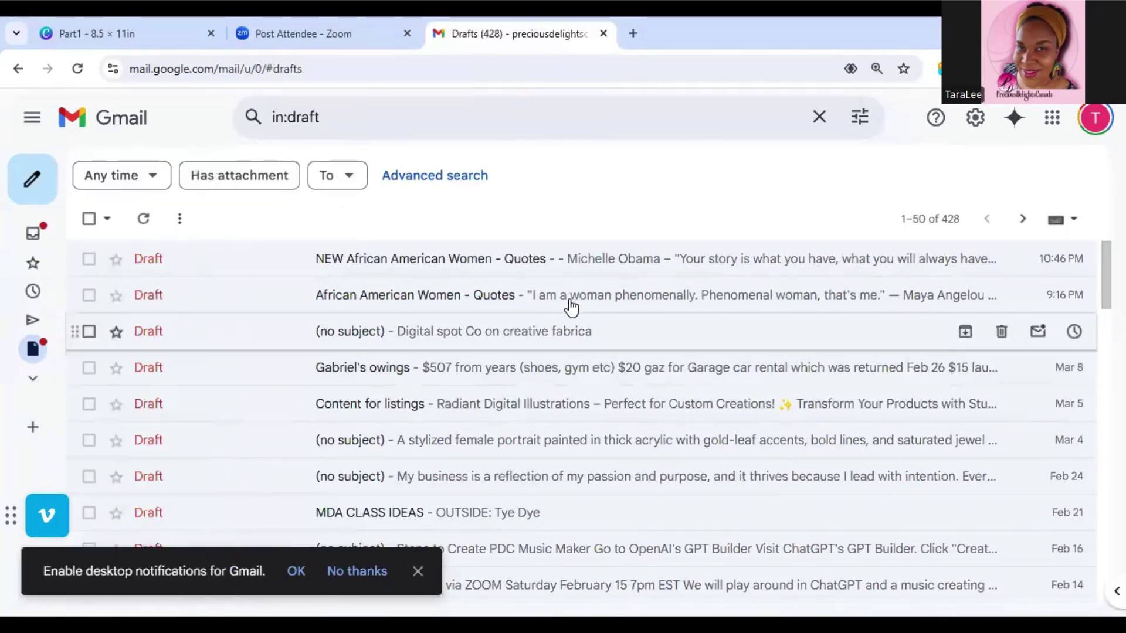
click(633, 261)
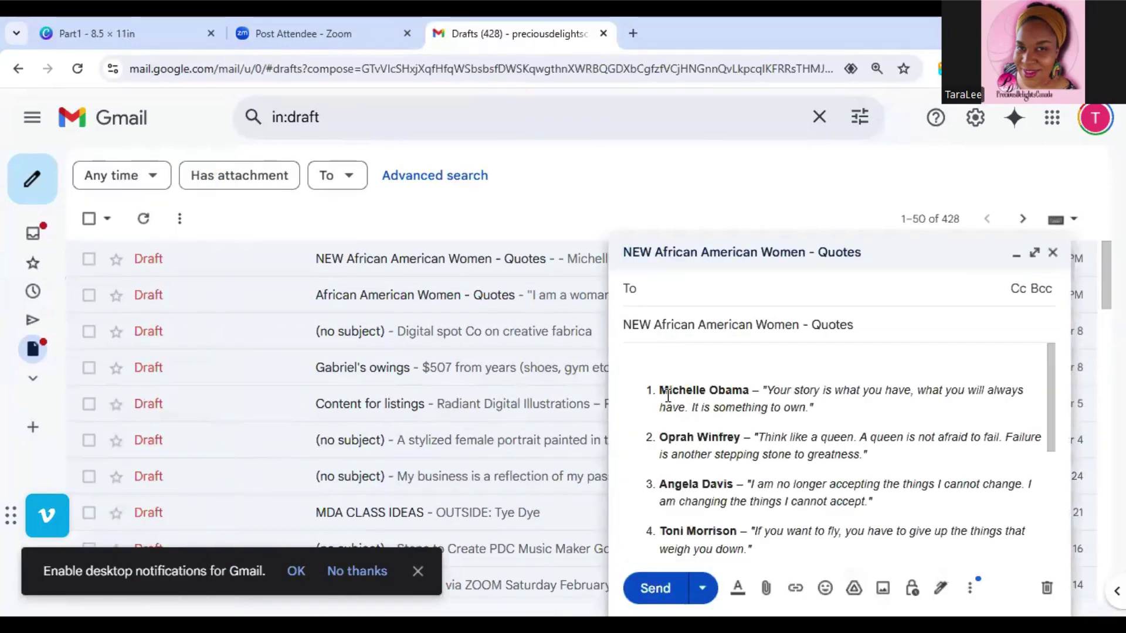
drag(659, 390, 834, 532)
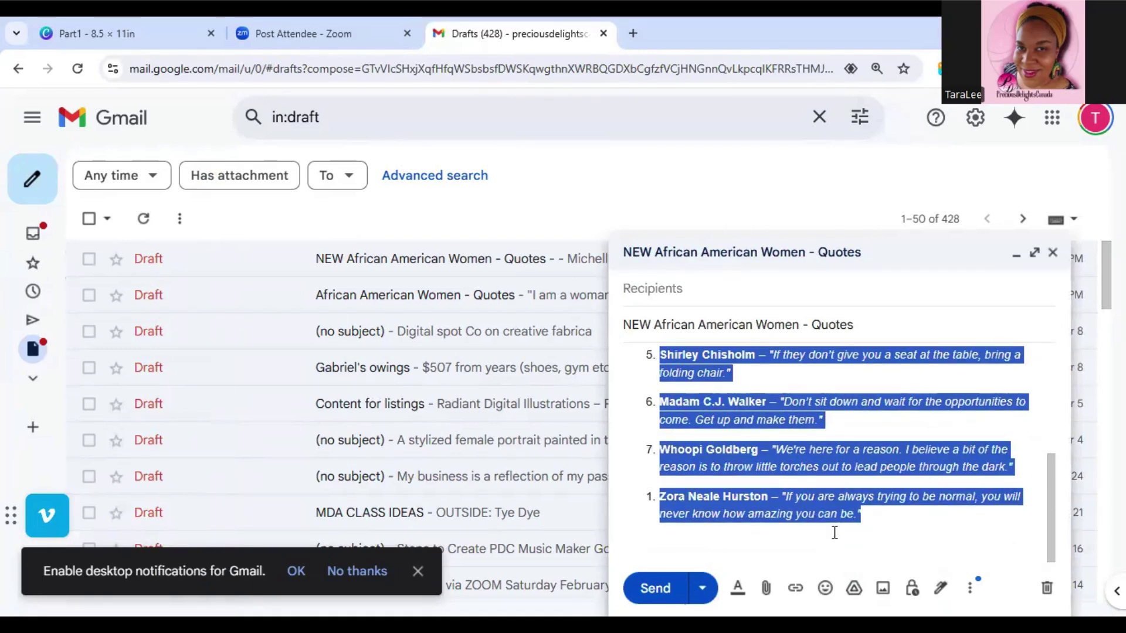
right_click(848, 496)
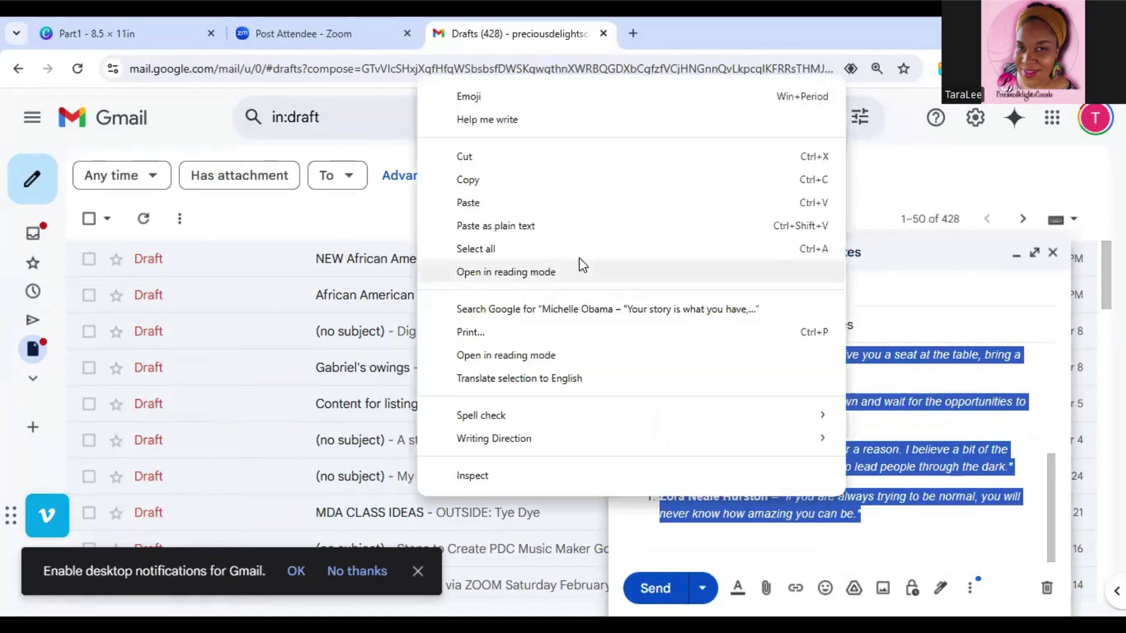
click(531, 182)
Step: Switch back to Canva, start entering the Bulk create data manually and delete both sample rows
click(320, 34)
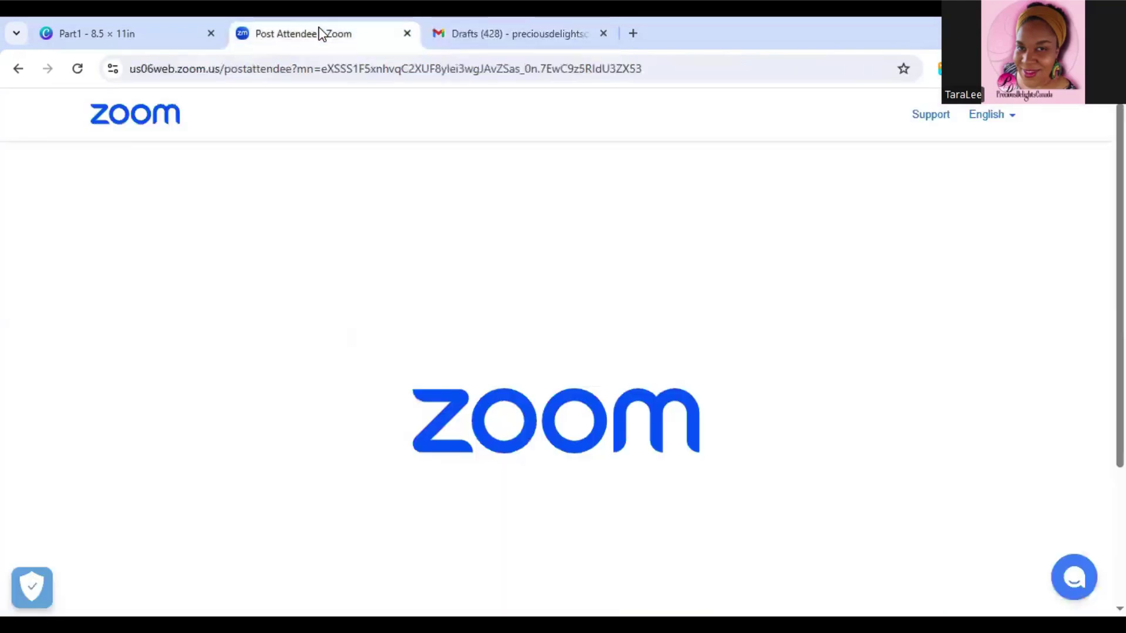
click(156, 35)
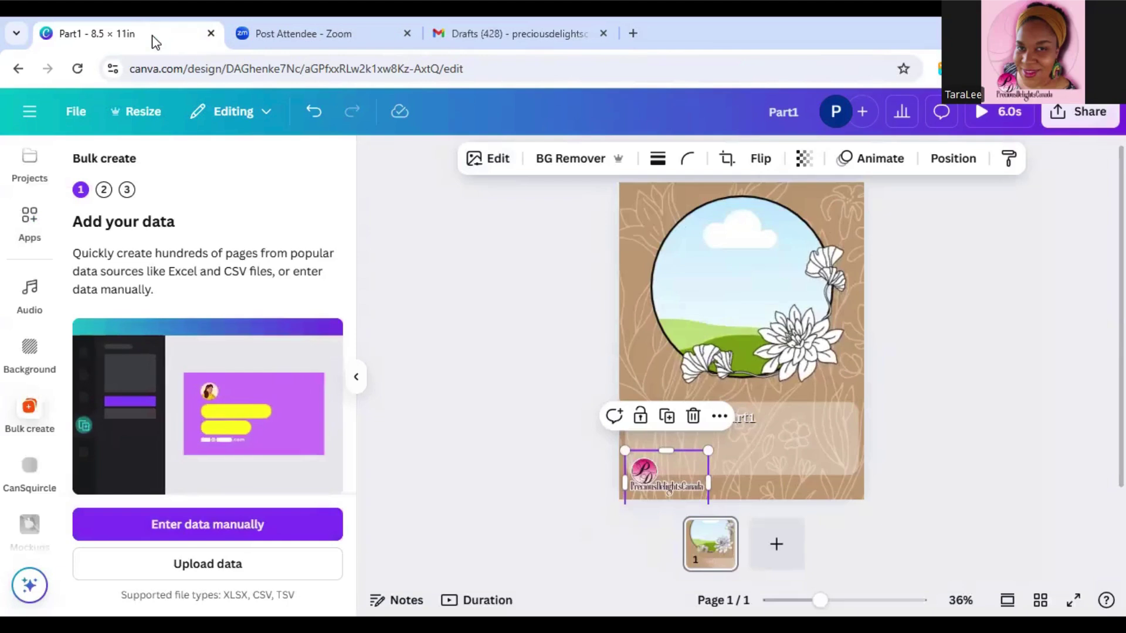
click(292, 523)
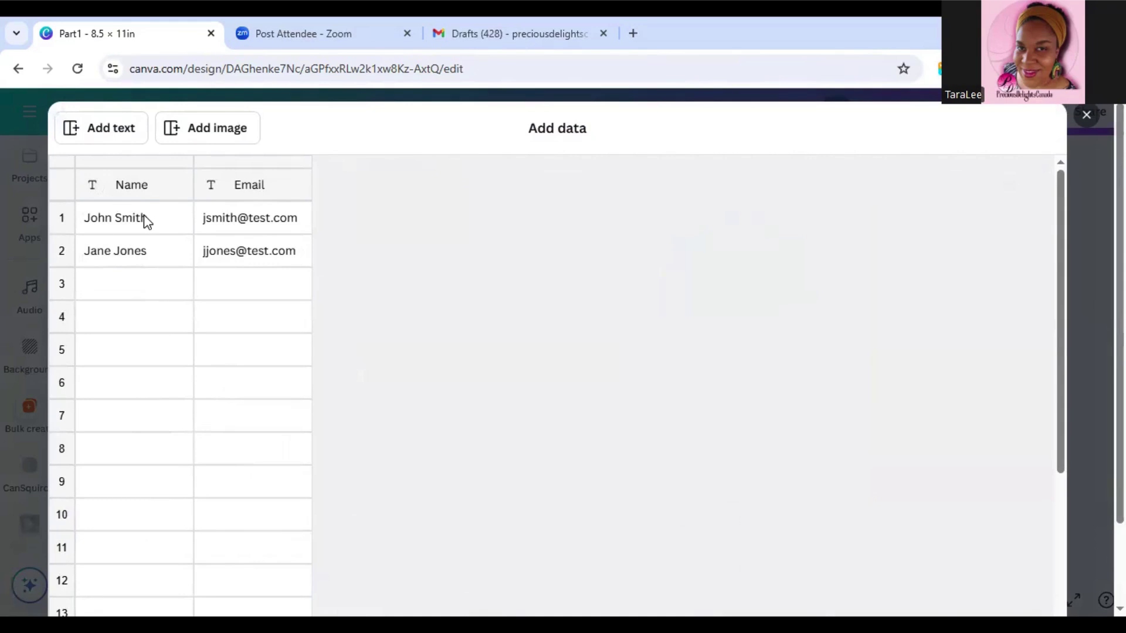
click(144, 221)
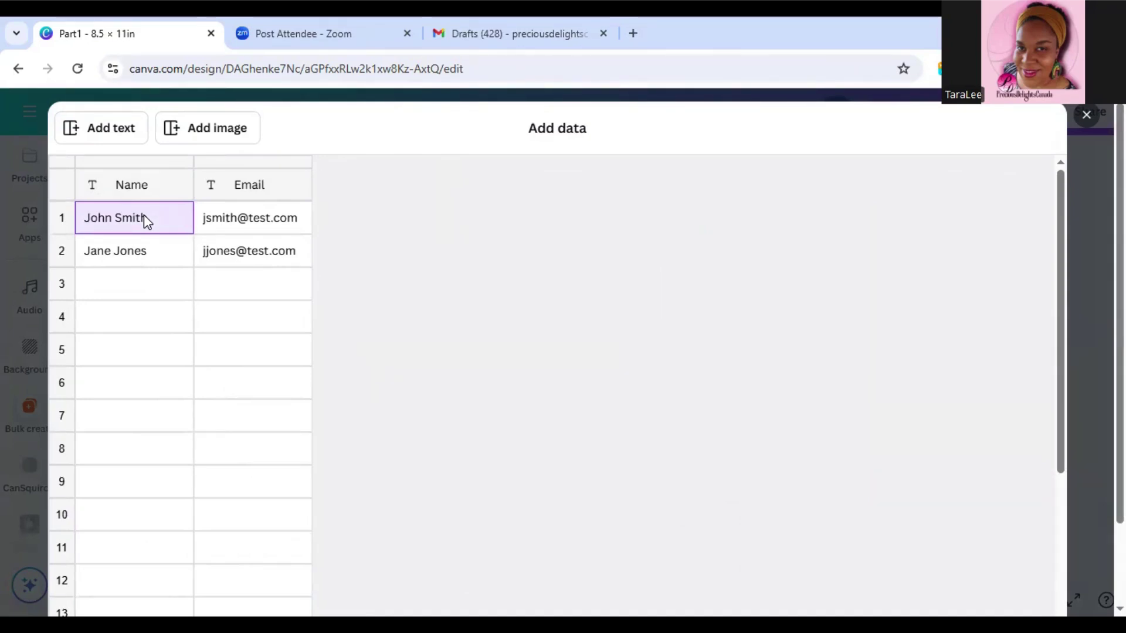
right_click(145, 221)
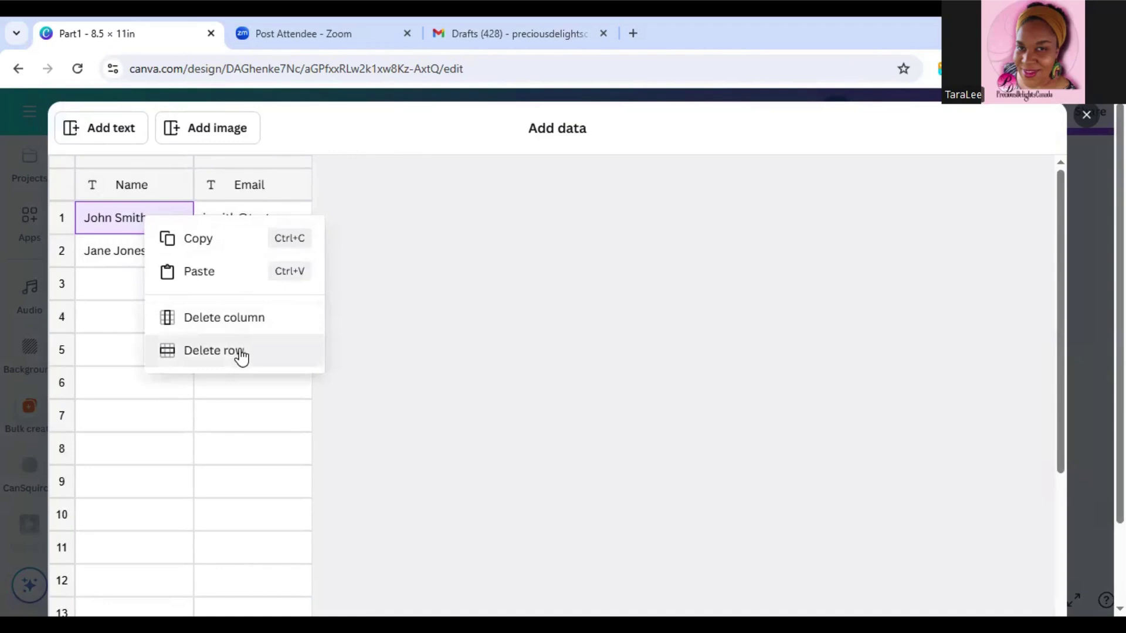
click(239, 352)
right_click(153, 219)
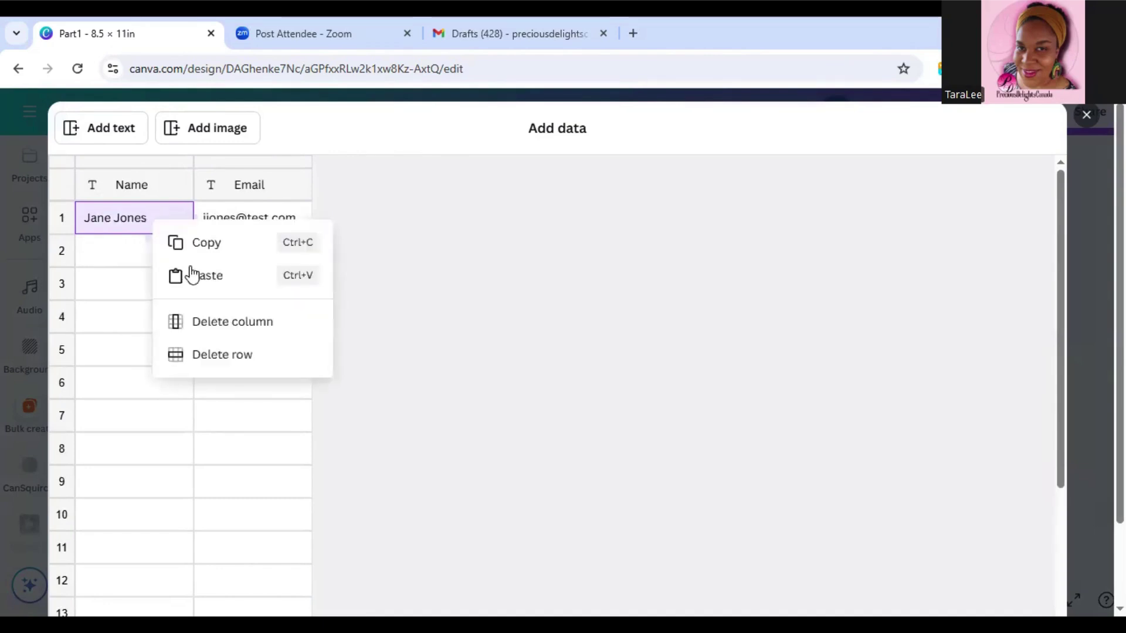
click(234, 352)
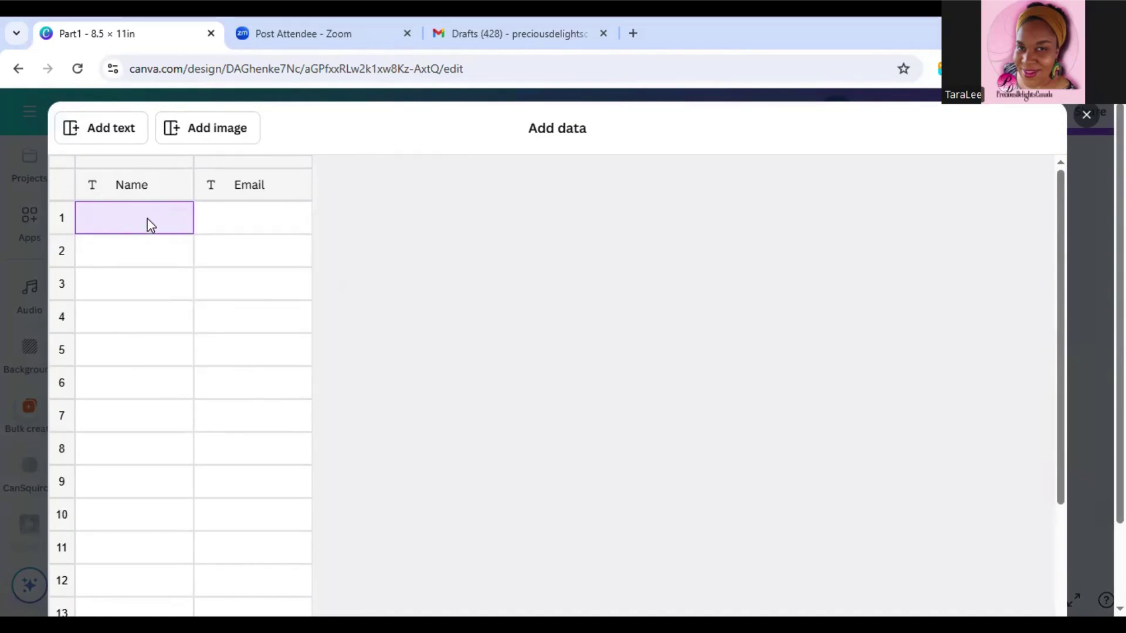
Step: Rename the Name column as Part1 and paste the copied quotes into it from row 1
click(147, 187)
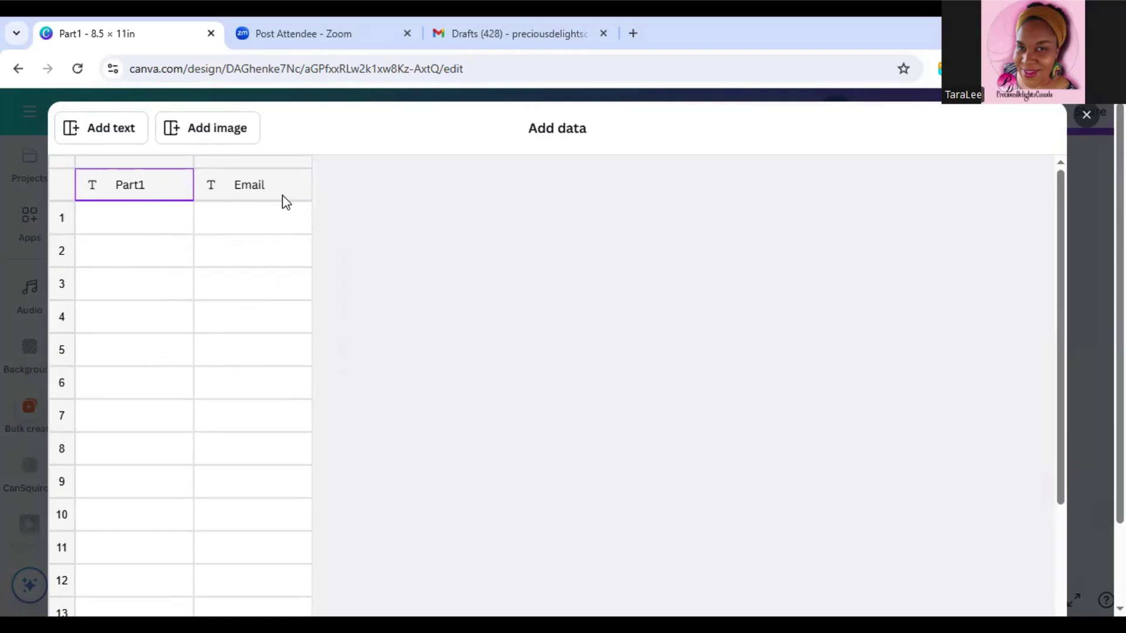
click(162, 223)
right_click(161, 222)
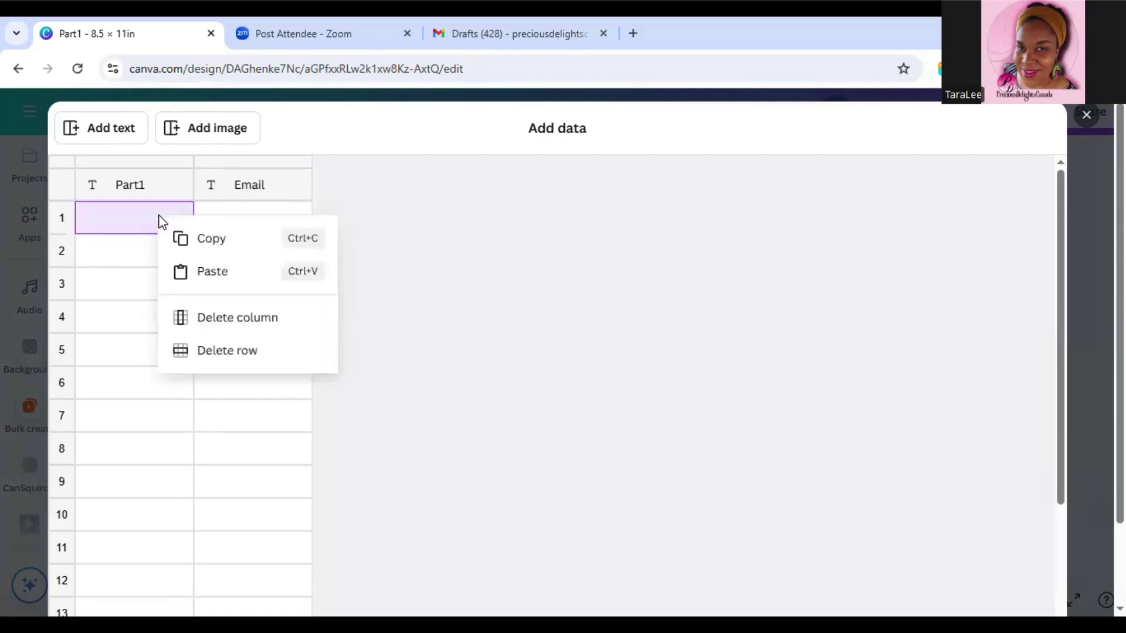
click(221, 275)
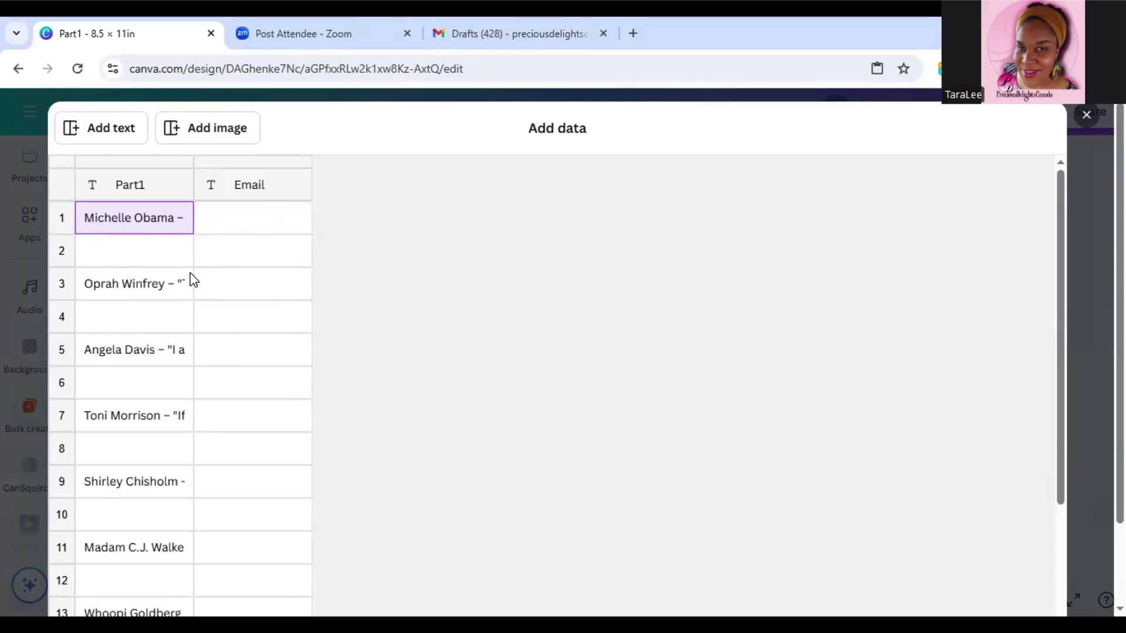
Step: Try to delete the blank rows between the quotes from Michelle Obama down to Shirley Chisholm
click(163, 258)
right_click(162, 254)
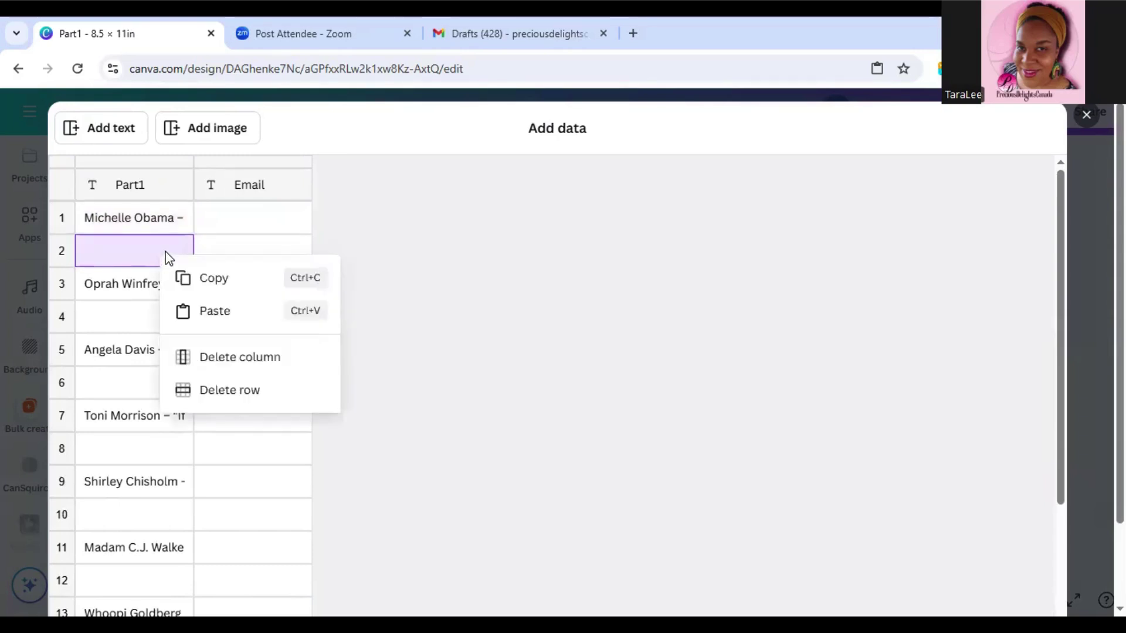
click(326, 391)
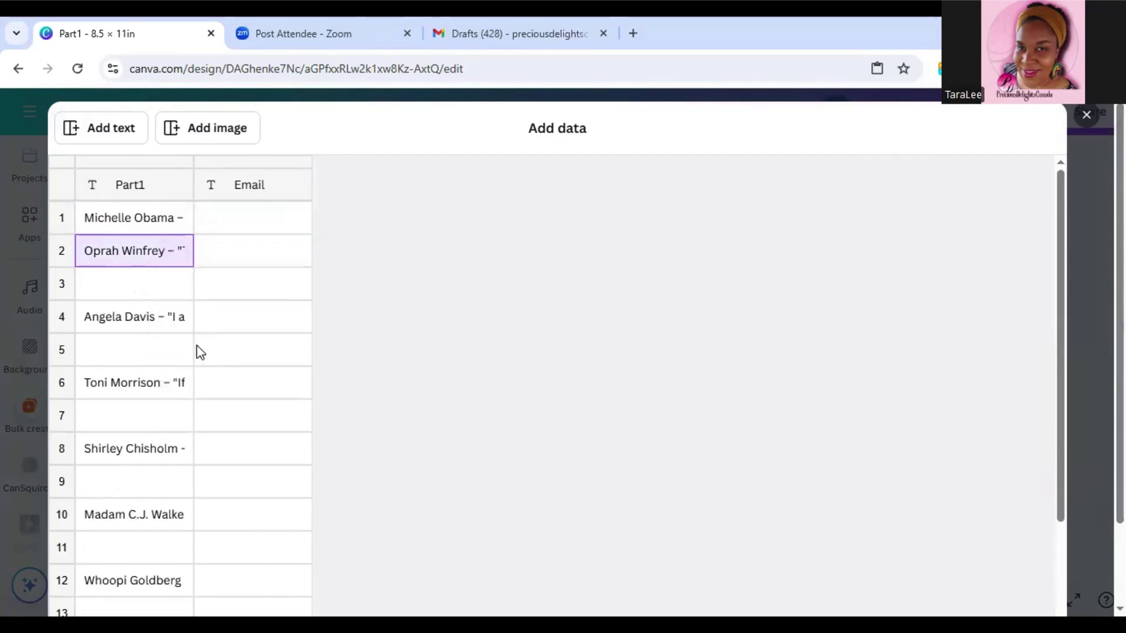
right_click(170, 286)
click(258, 427)
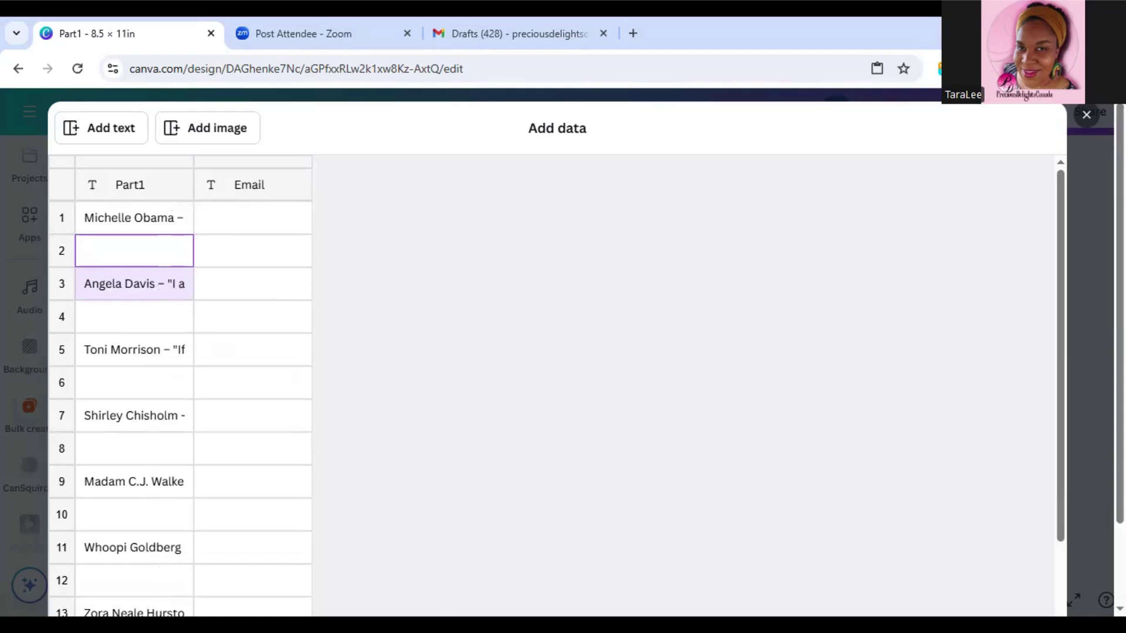
mouse_move(1059, 413)
mouse_down()
mouse_move(1055, 460)
mouse_move(1061, 426)
mouse_up()
right_click(140, 222)
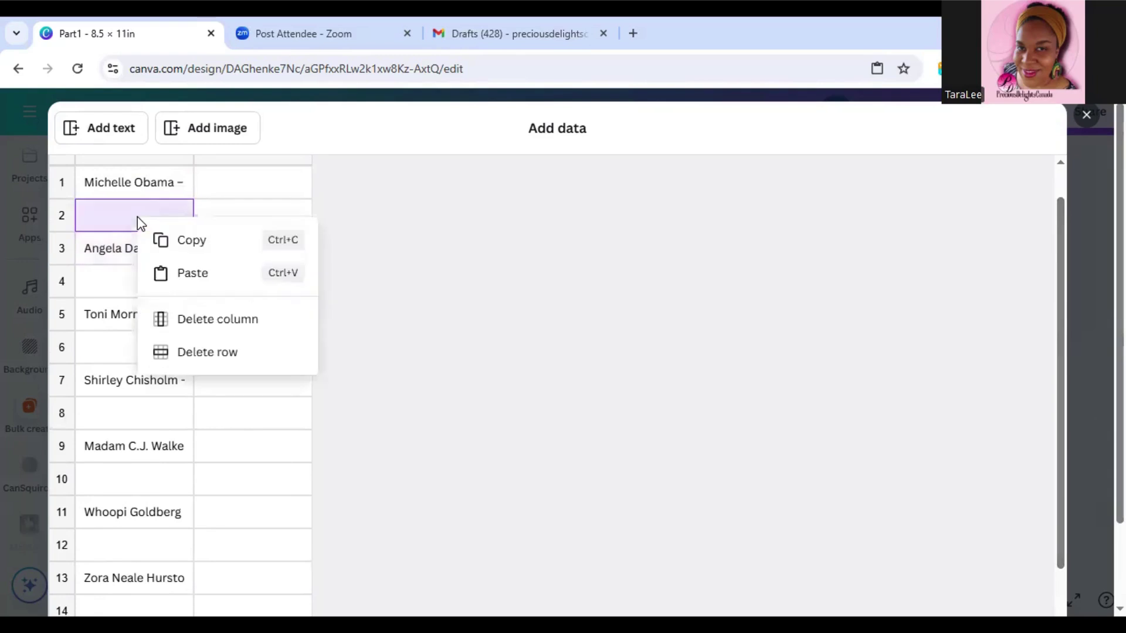
click(211, 352)
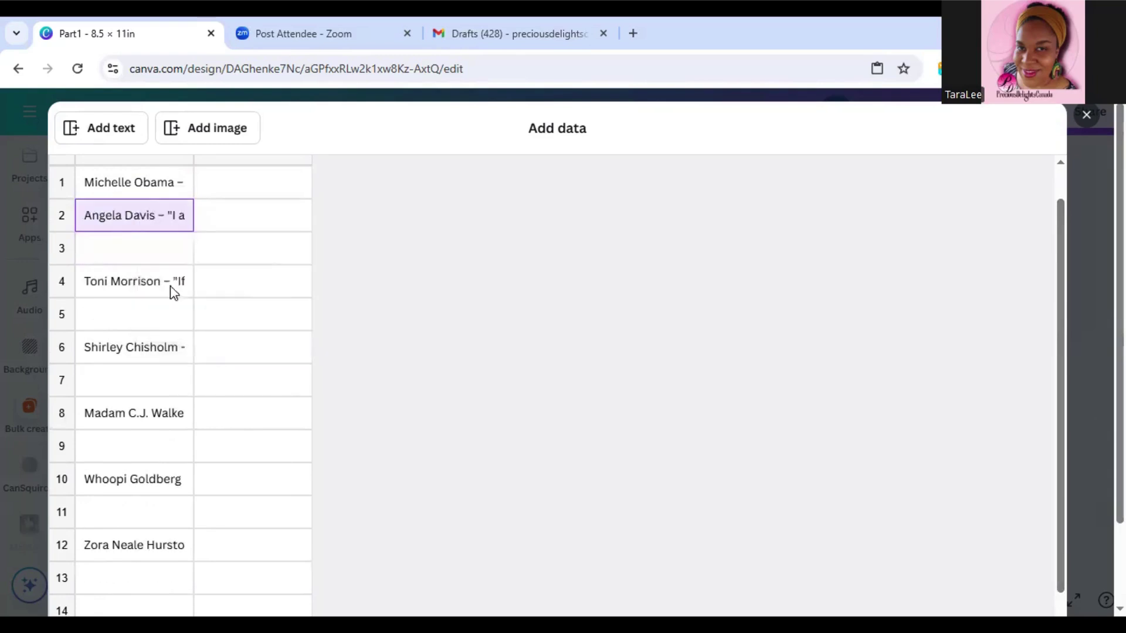
right_click(148, 258)
click(219, 388)
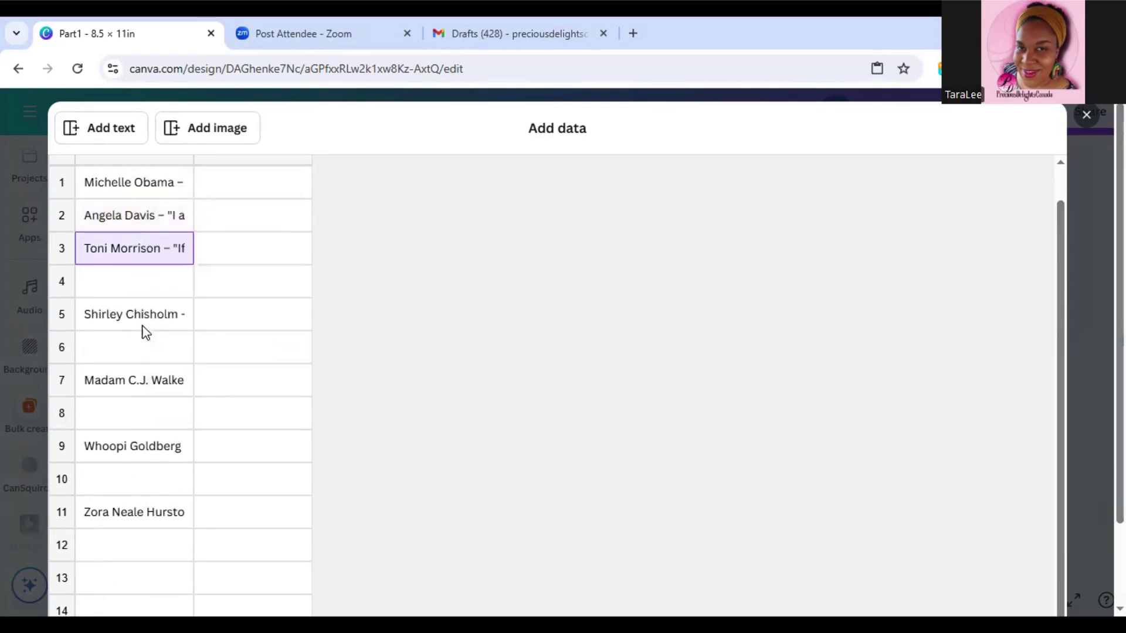
right_click(137, 282)
click(213, 408)
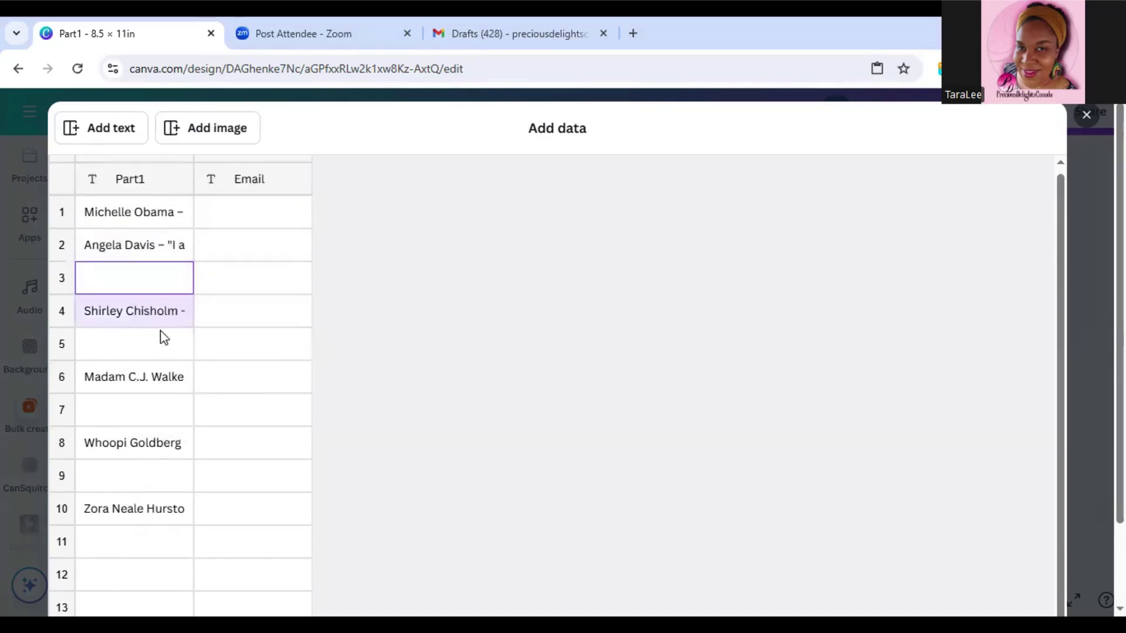
right_click(153, 284)
click(238, 416)
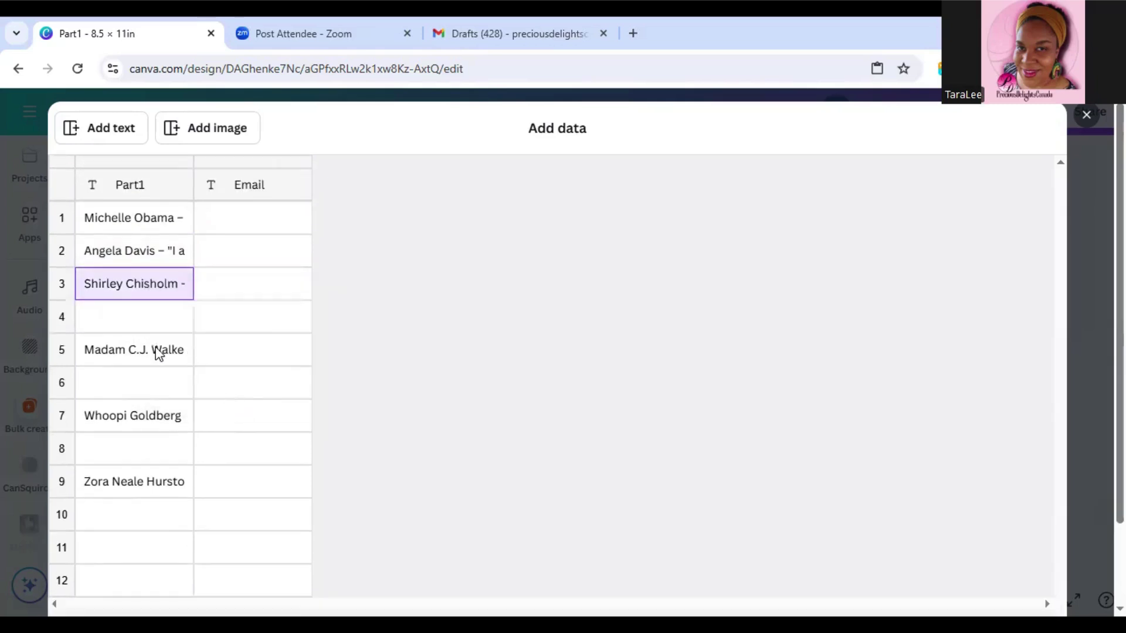
Step: Try to delete the remaining blank rows between the Shirley Chisholm and Zora Neale Hurston quotes
right_click(135, 322)
click(220, 453)
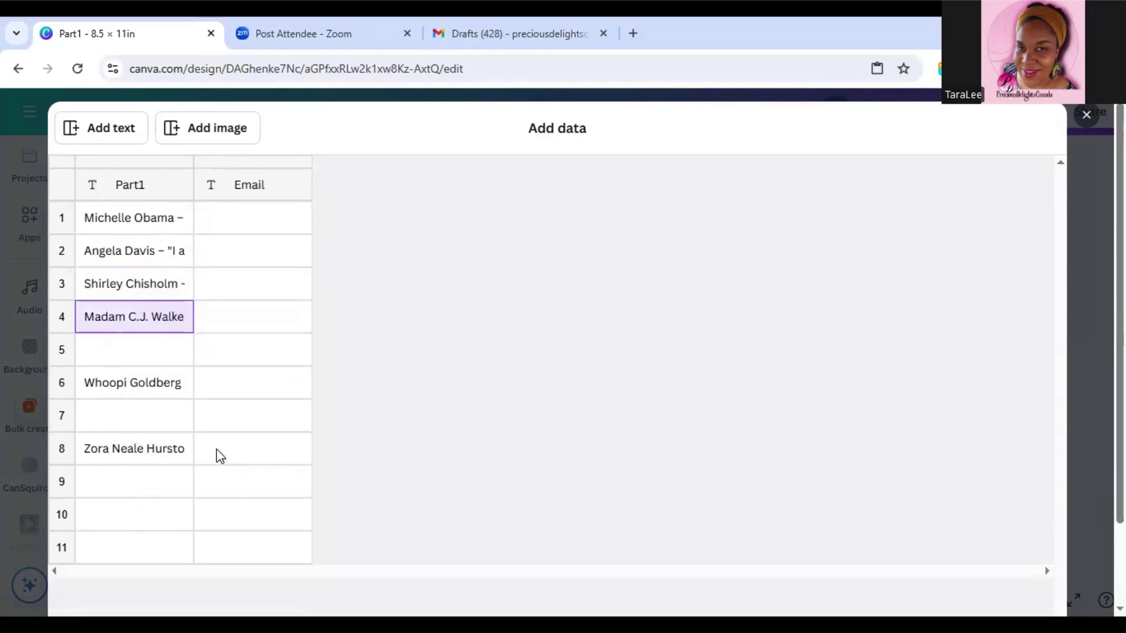
right_click(138, 352)
click(214, 482)
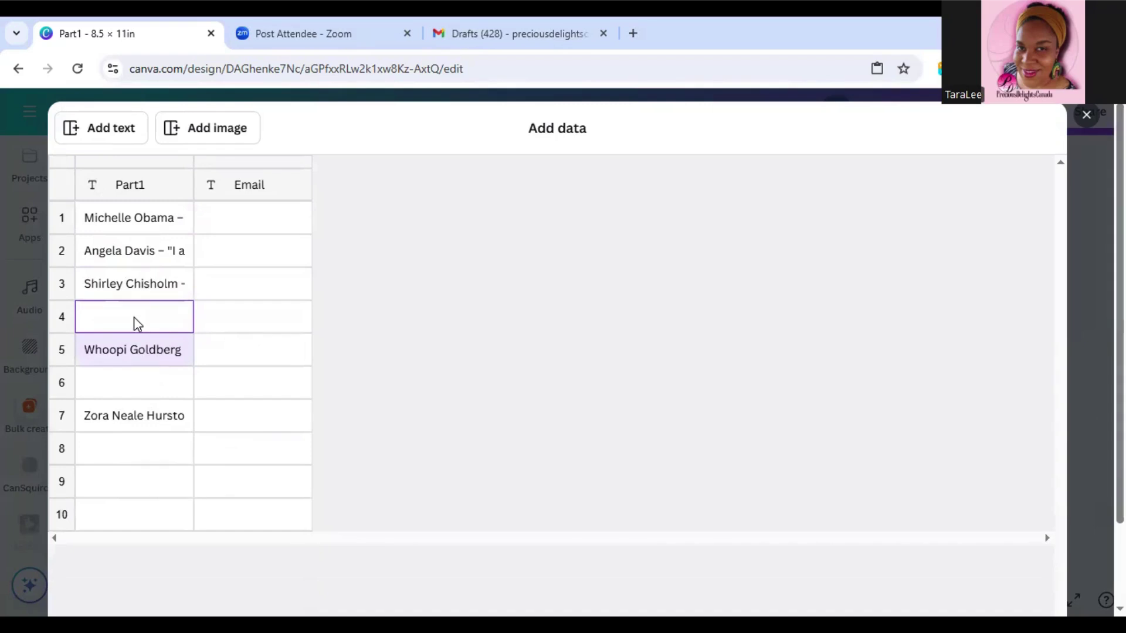
right_click(134, 316)
click(221, 455)
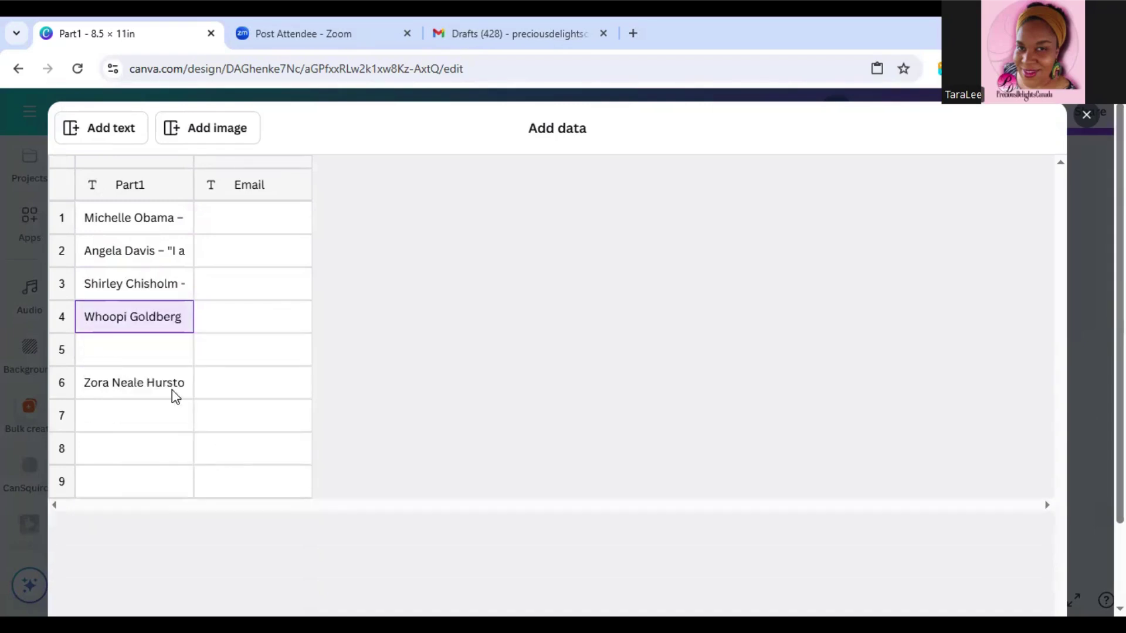
right_click(139, 357)
click(234, 490)
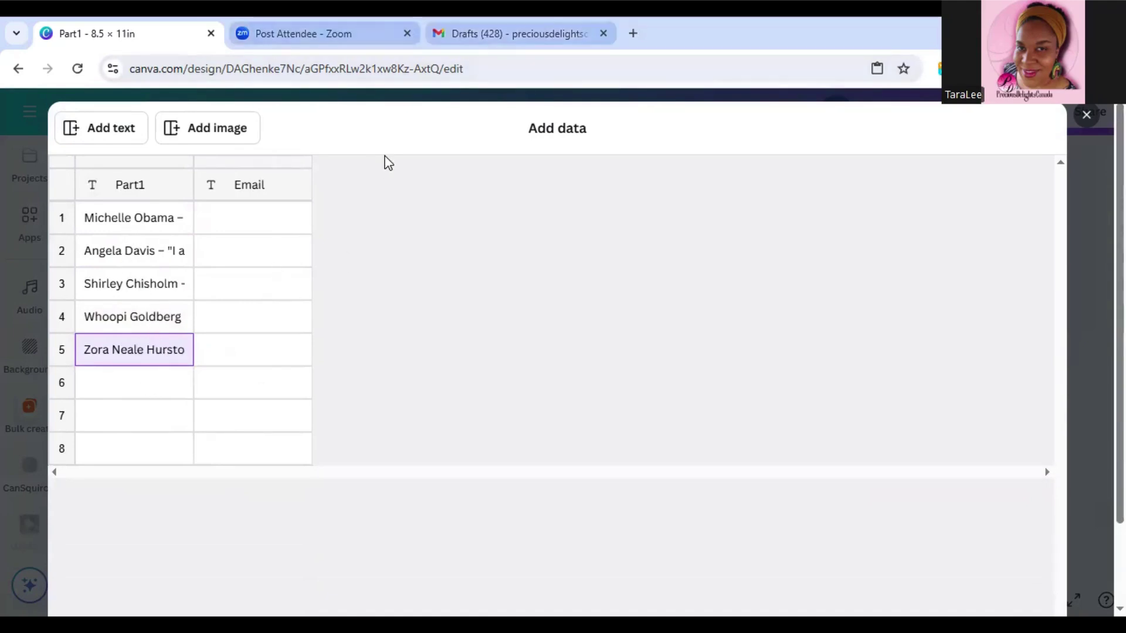
Step: Copy the selected quotes again from the Gmail draft and return to the Canva data table
click(516, 34)
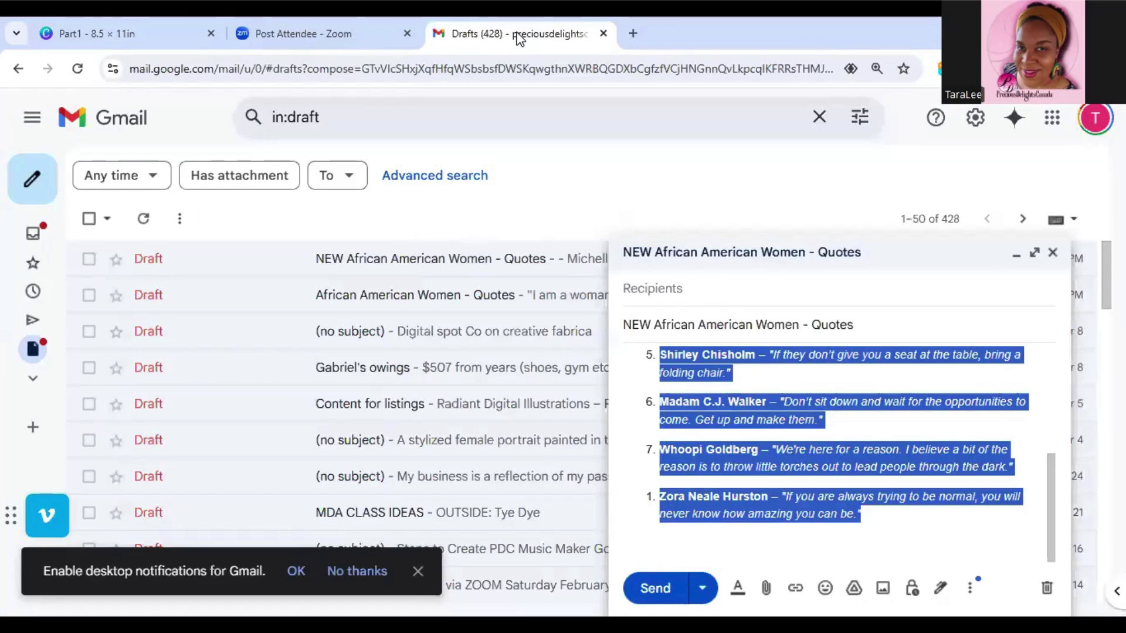
right_click(734, 448)
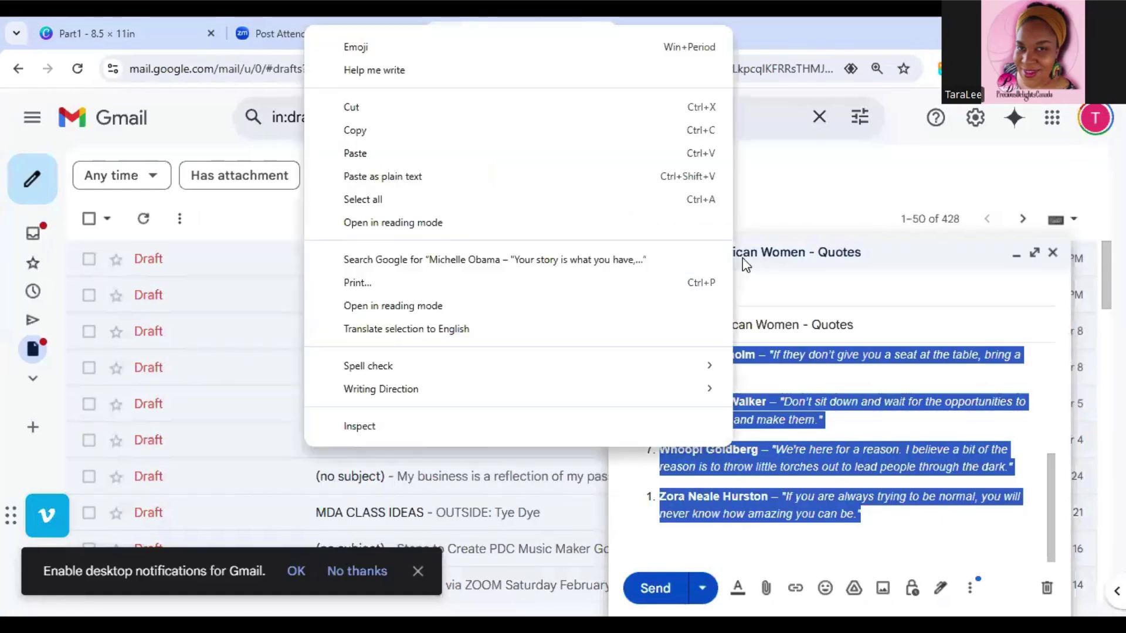
click(434, 134)
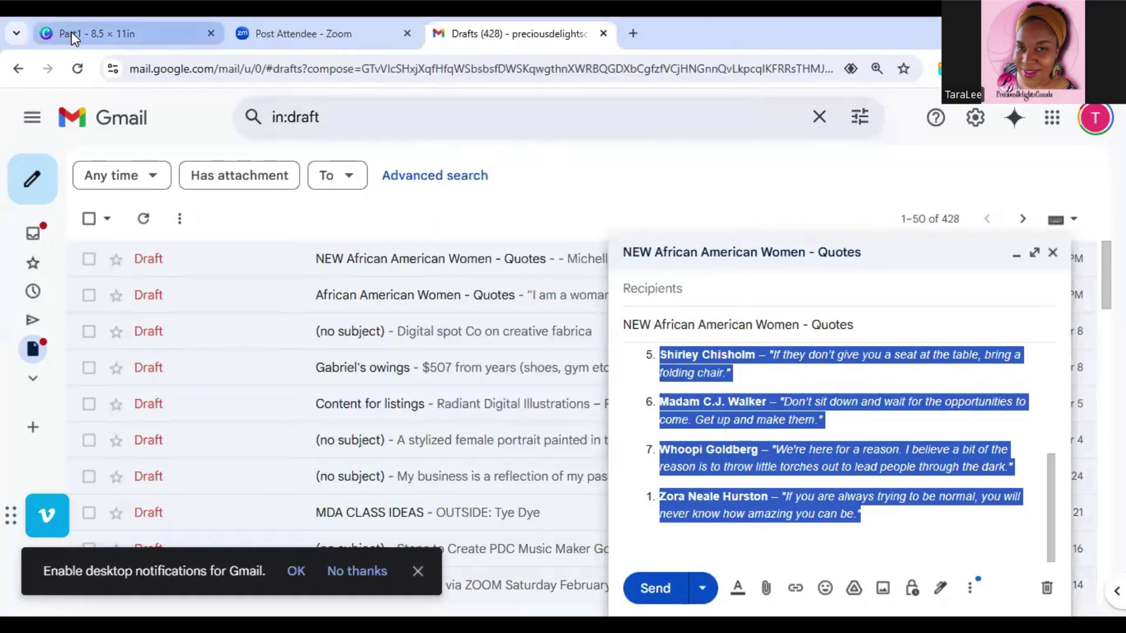
click(71, 33)
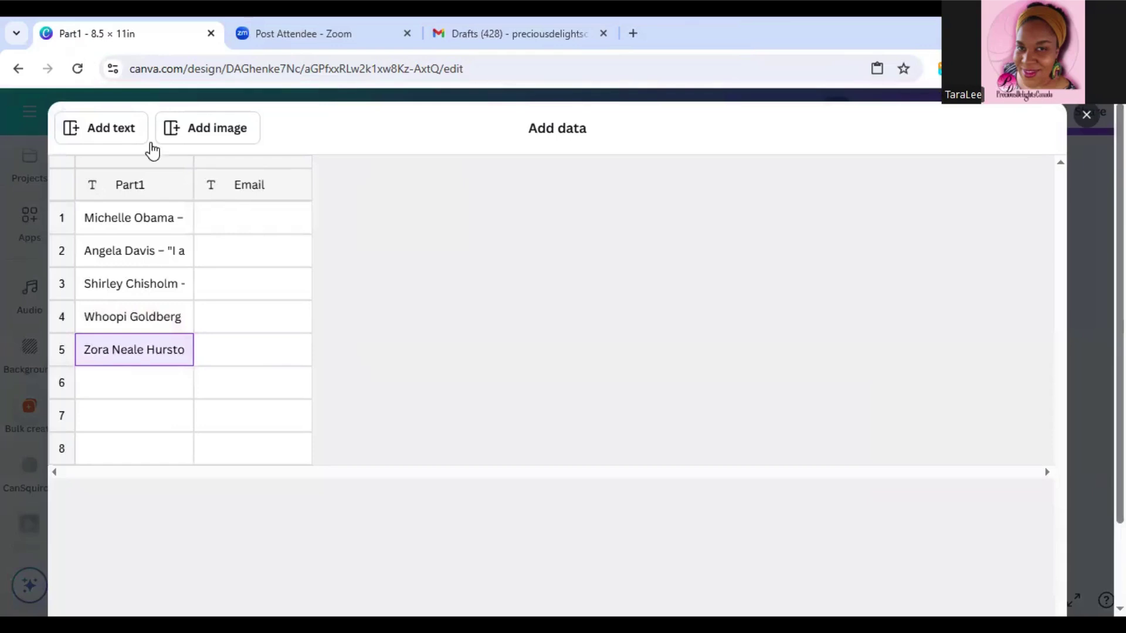
Step: Delete the Part1 column with its incomplete set of quotes from the data table
click(158, 215)
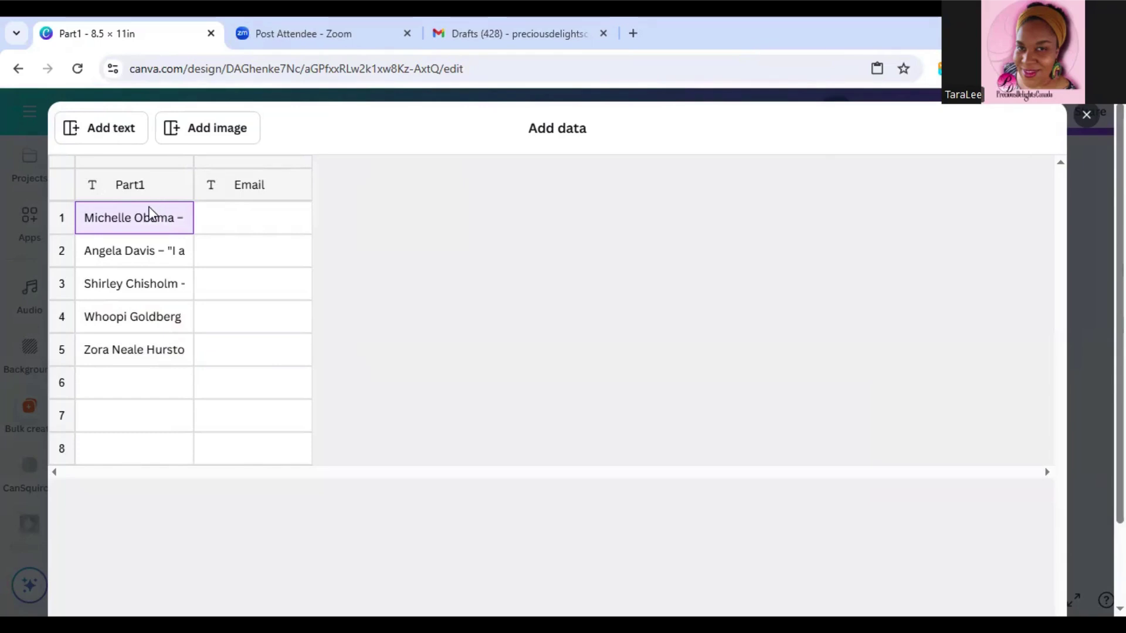
right_click(159, 184)
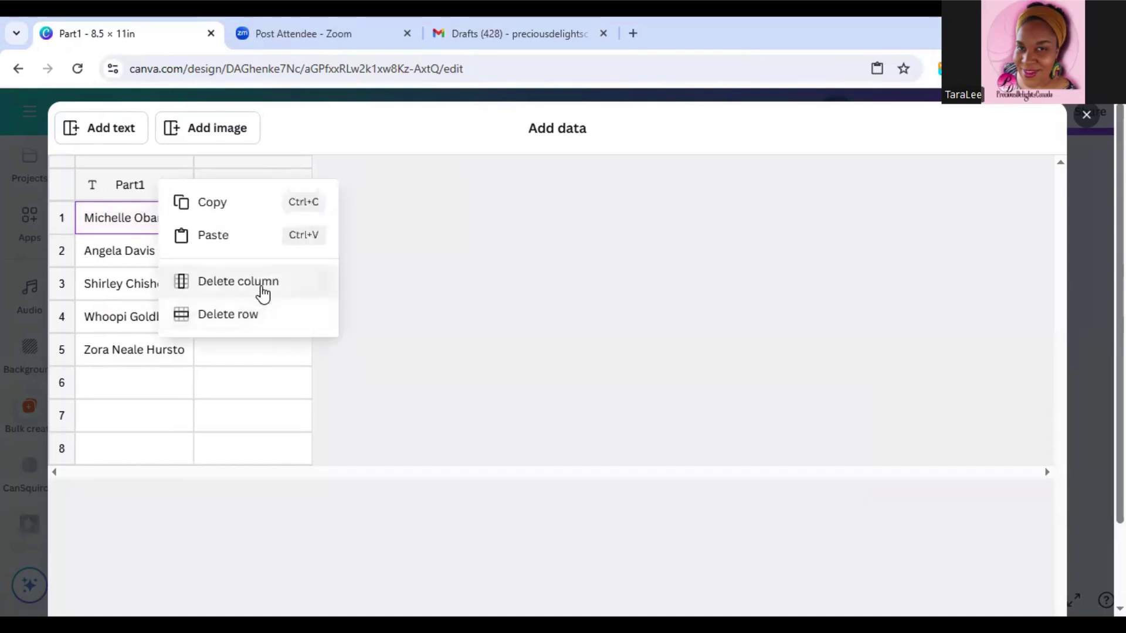
click(262, 291)
Step: Rename the Email column as Part1 and paste the copied quotes into it from row 1
click(147, 188)
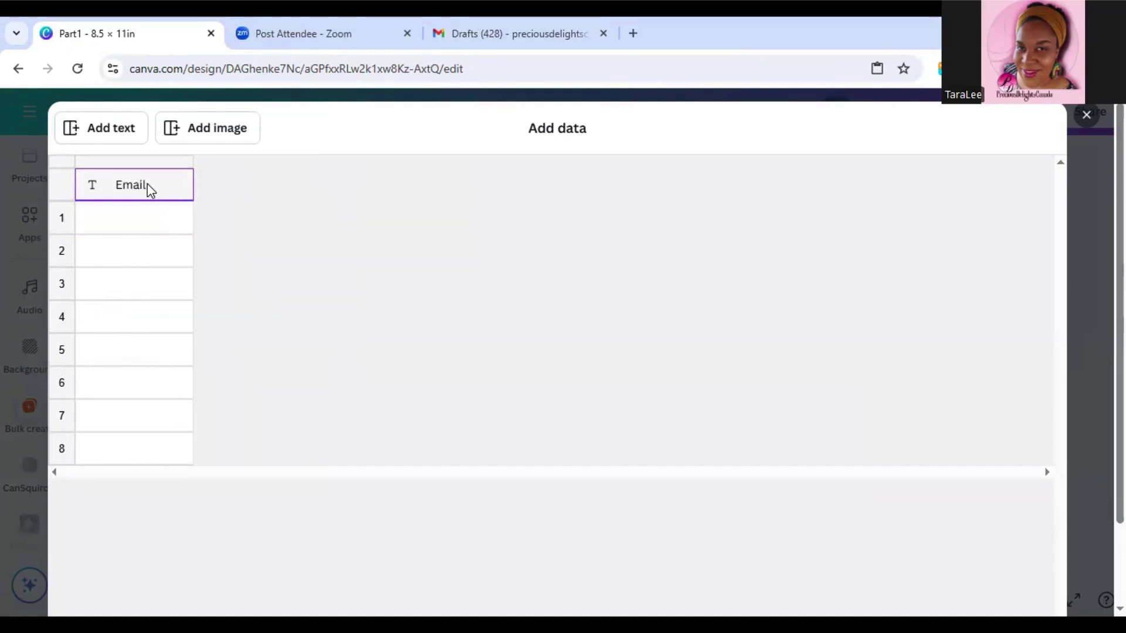
right_click(151, 187)
click(130, 186)
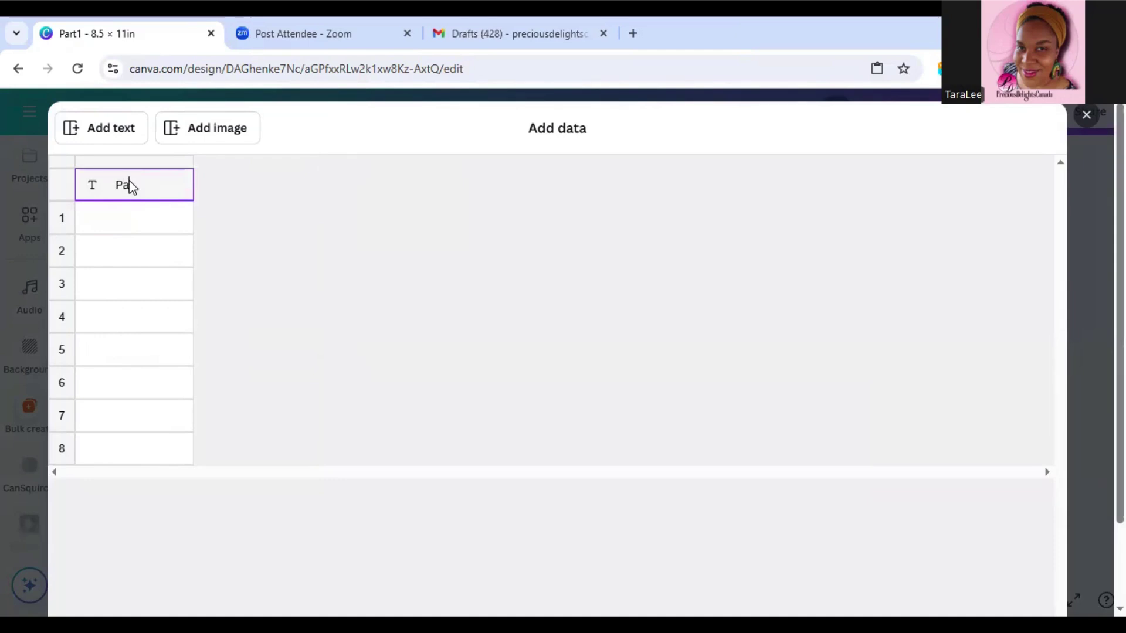
right_click(135, 223)
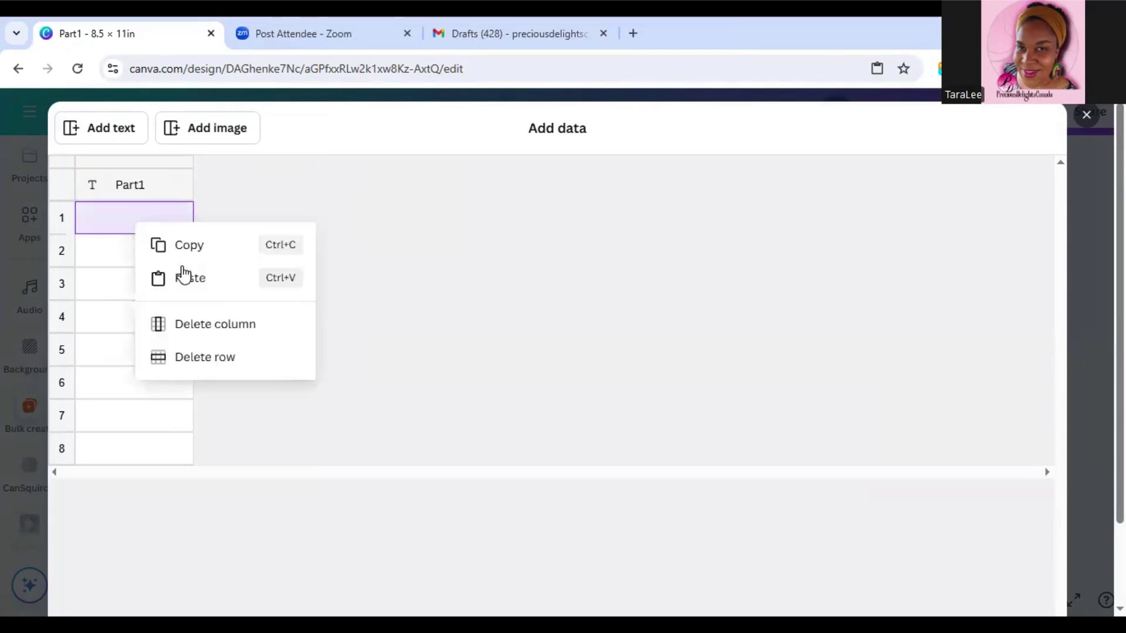
click(221, 284)
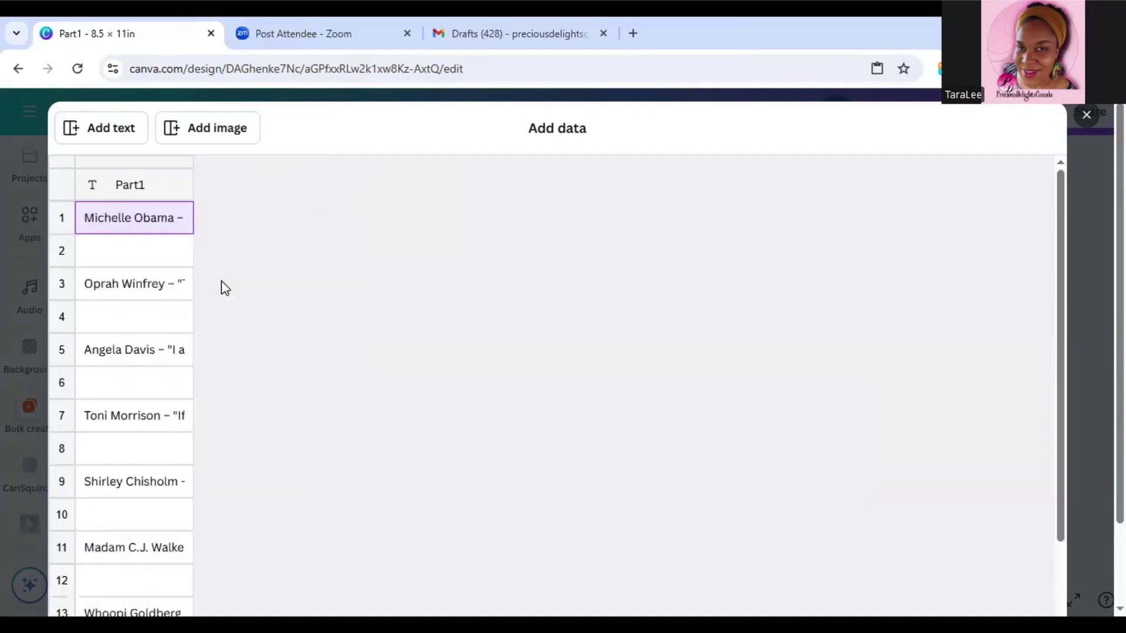
Step: Delete the blank rows between the quotes from Michelle Obama down to Toni Morrison
click(114, 256)
right_click(115, 254)
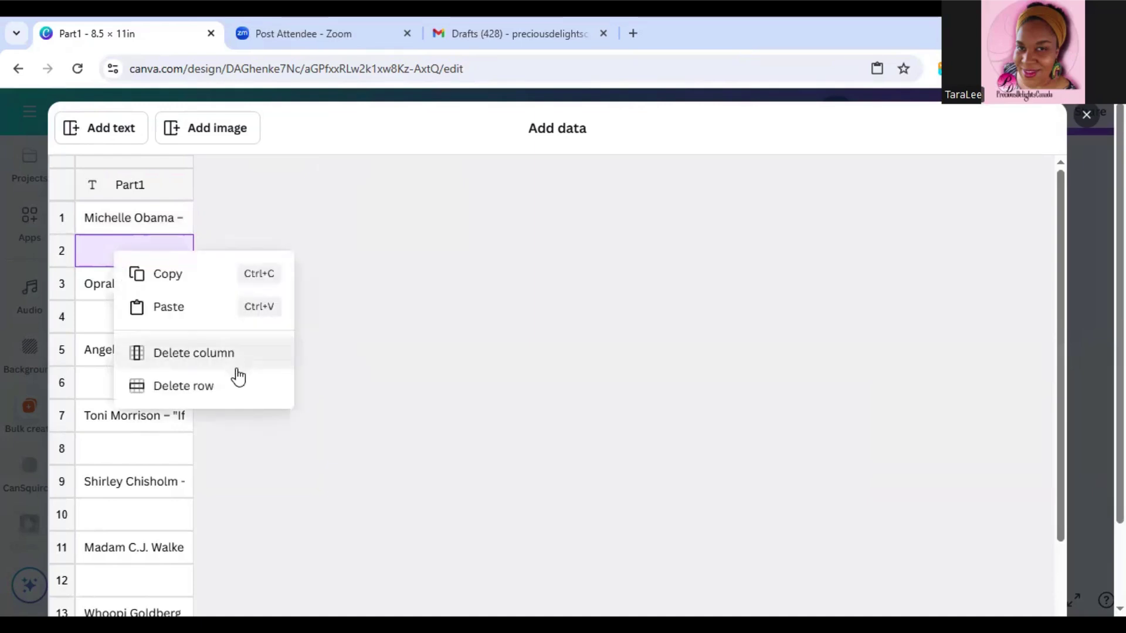
click(240, 390)
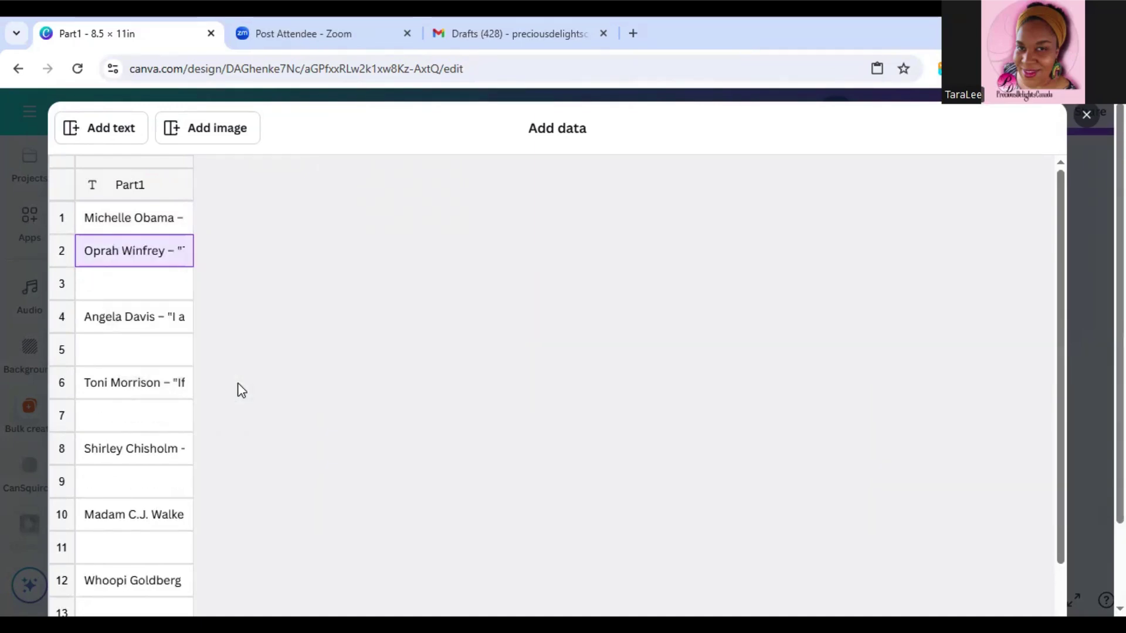
click(125, 280)
right_click(125, 283)
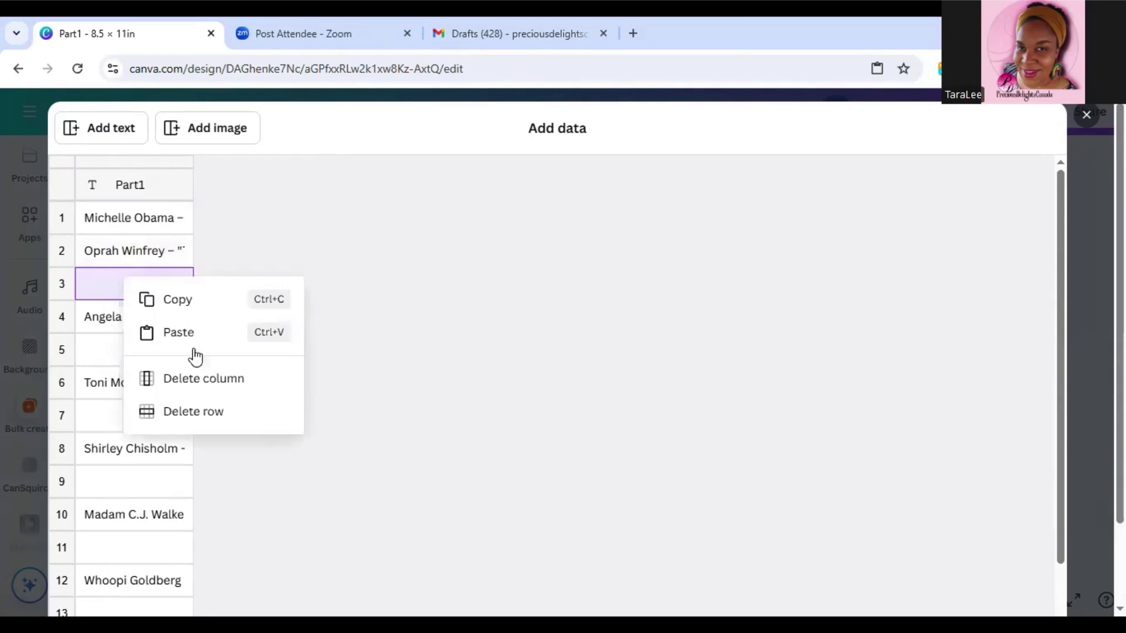
click(235, 410)
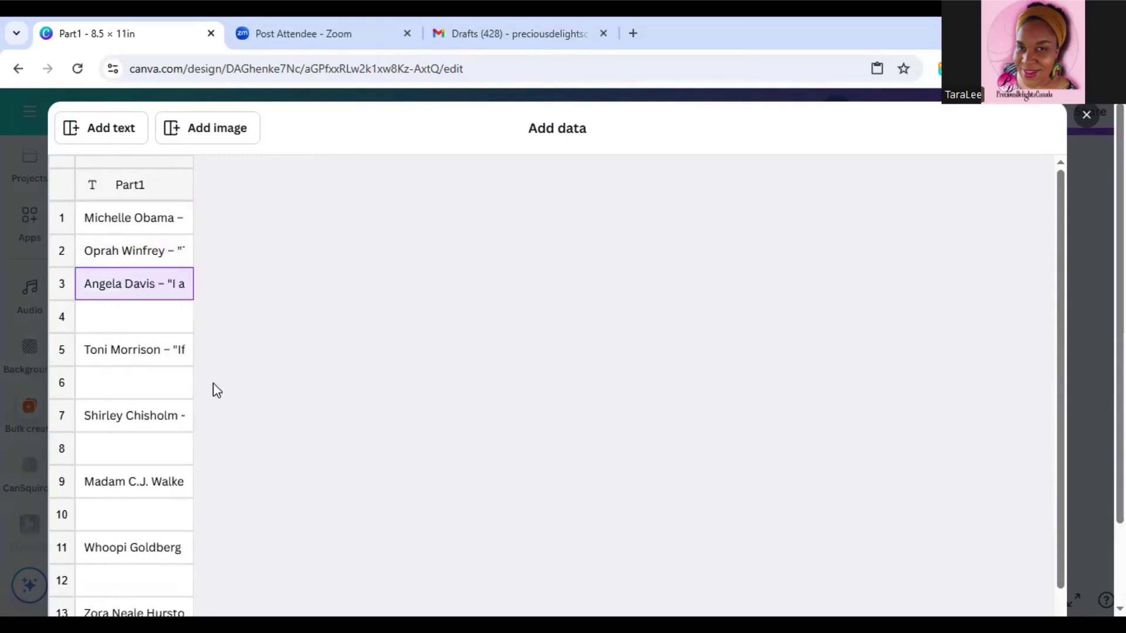
click(134, 317)
right_click(135, 317)
click(227, 448)
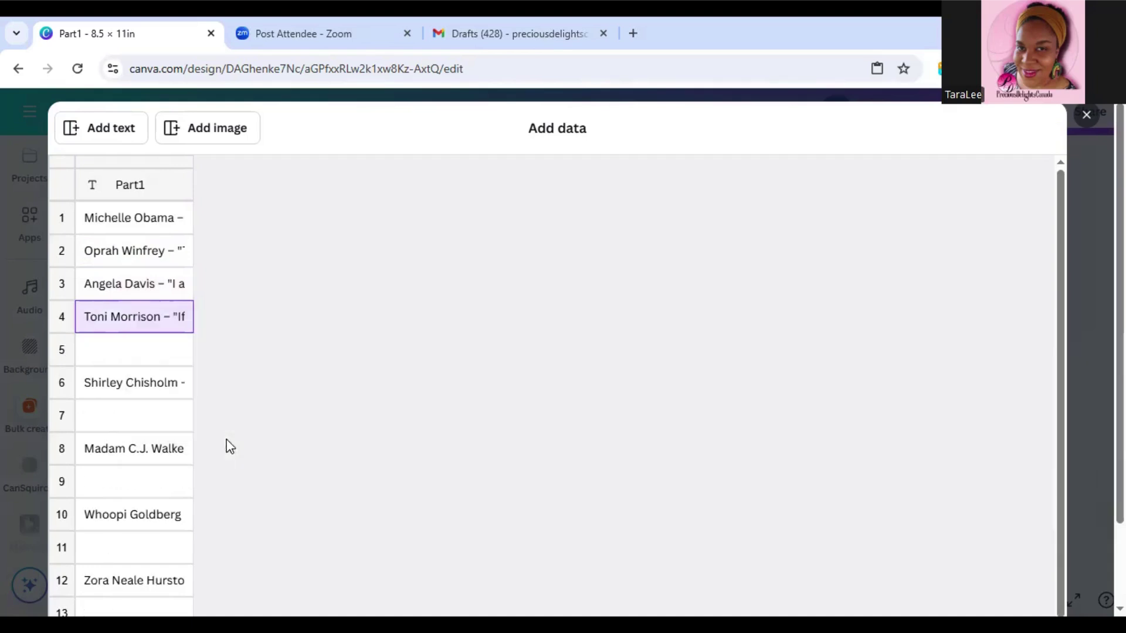
Step: Delete the blank rows between the quotes from Toni Morrison down to Whoopi Goldberg
right_click(163, 352)
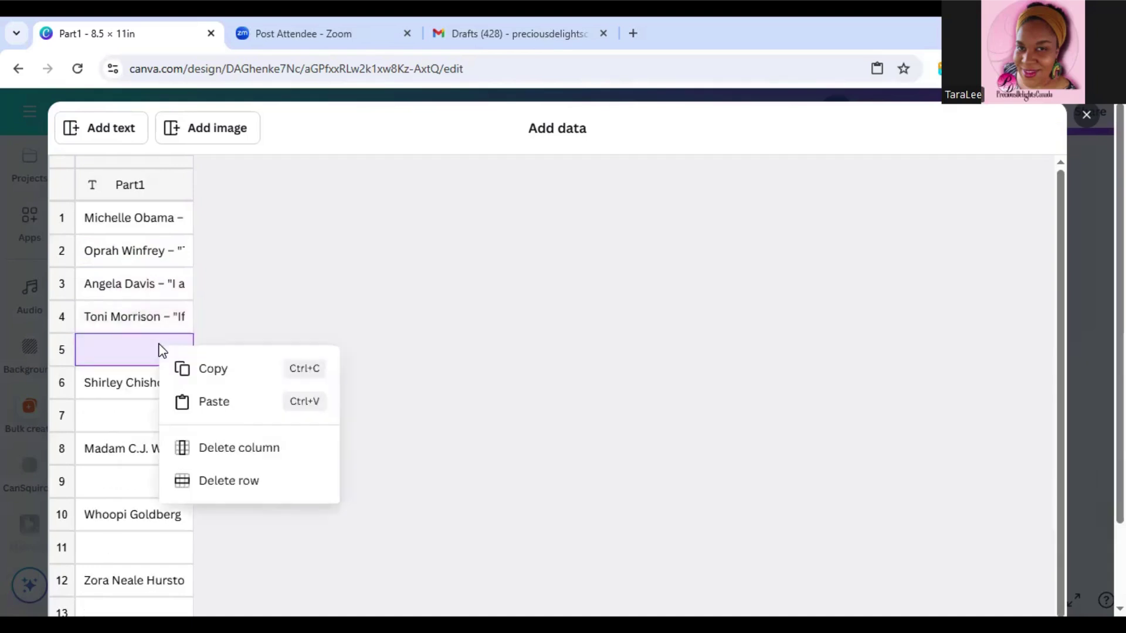
click(259, 481)
click(148, 385)
right_click(148, 383)
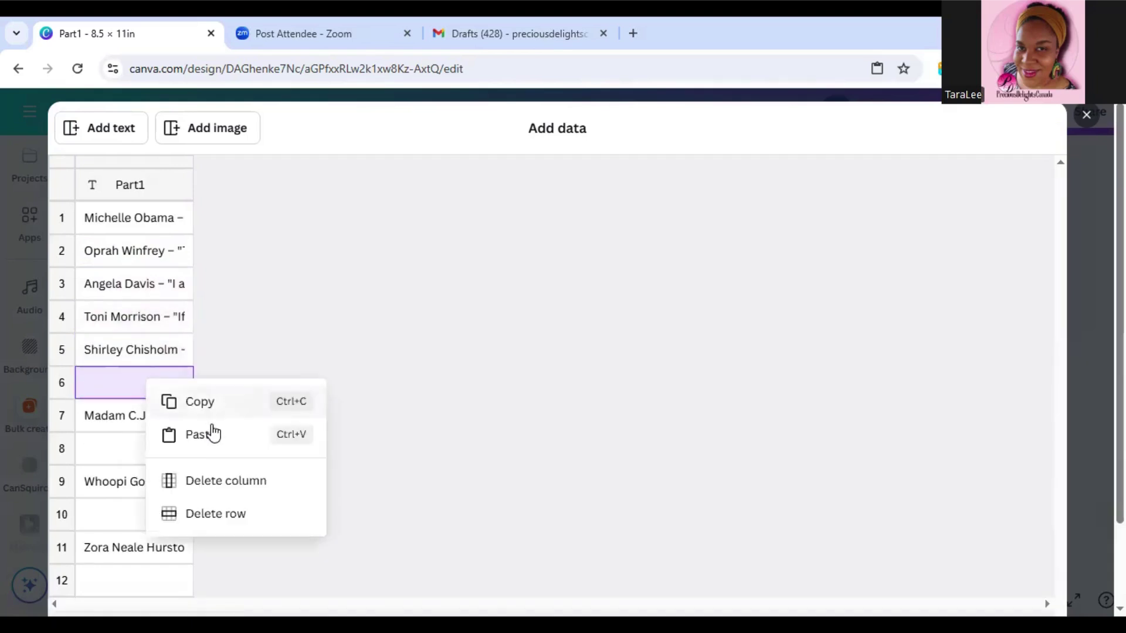
click(252, 514)
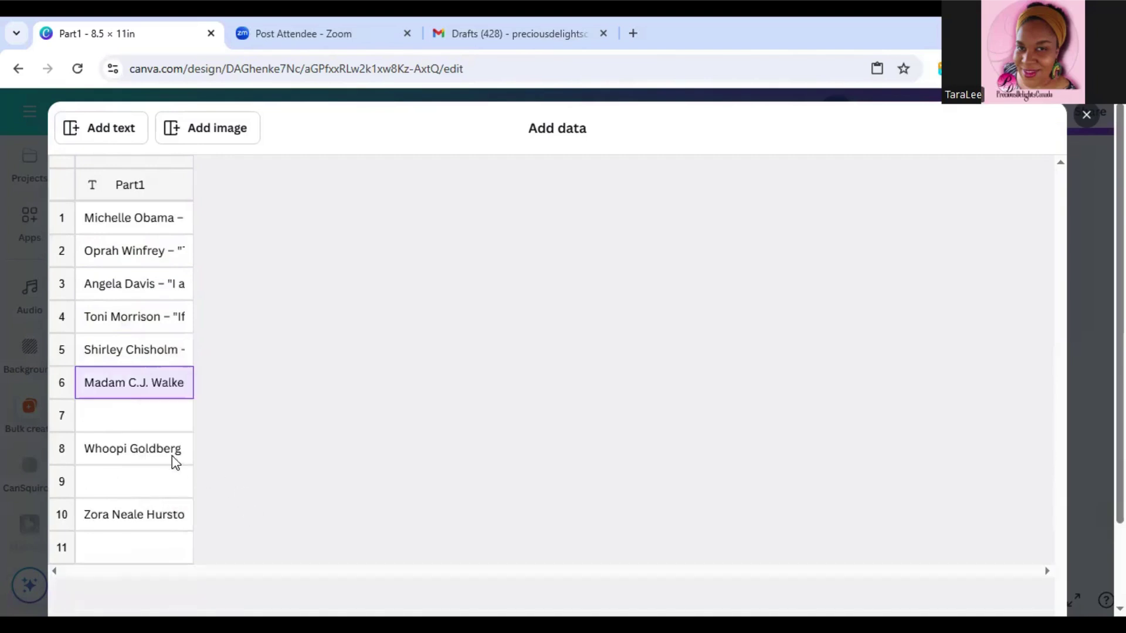
click(155, 420)
right_click(154, 418)
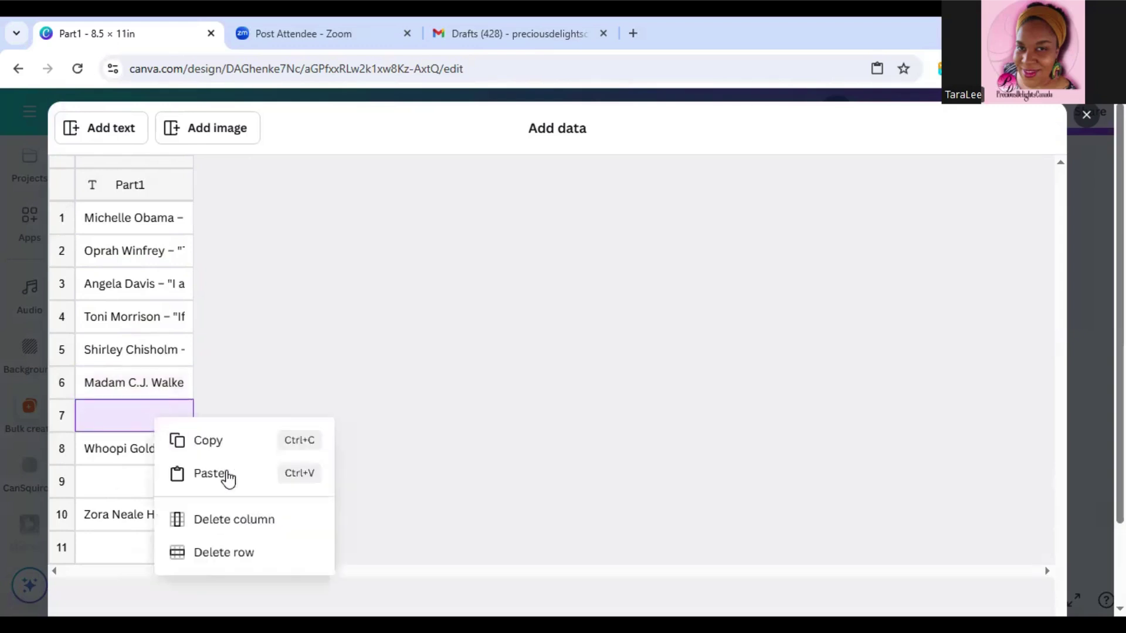
click(269, 552)
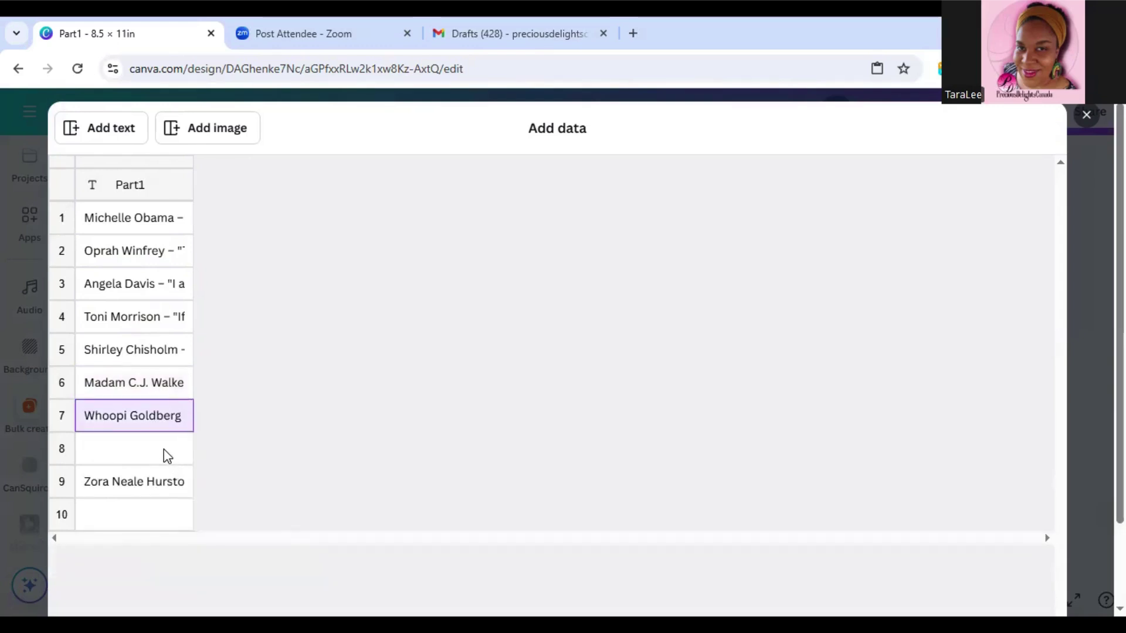
Step: Check the quotes in the Gmail draft, return to Canva and delete the Oprah Winfrey row and the blank row above Zora Neale Hurston
click(512, 29)
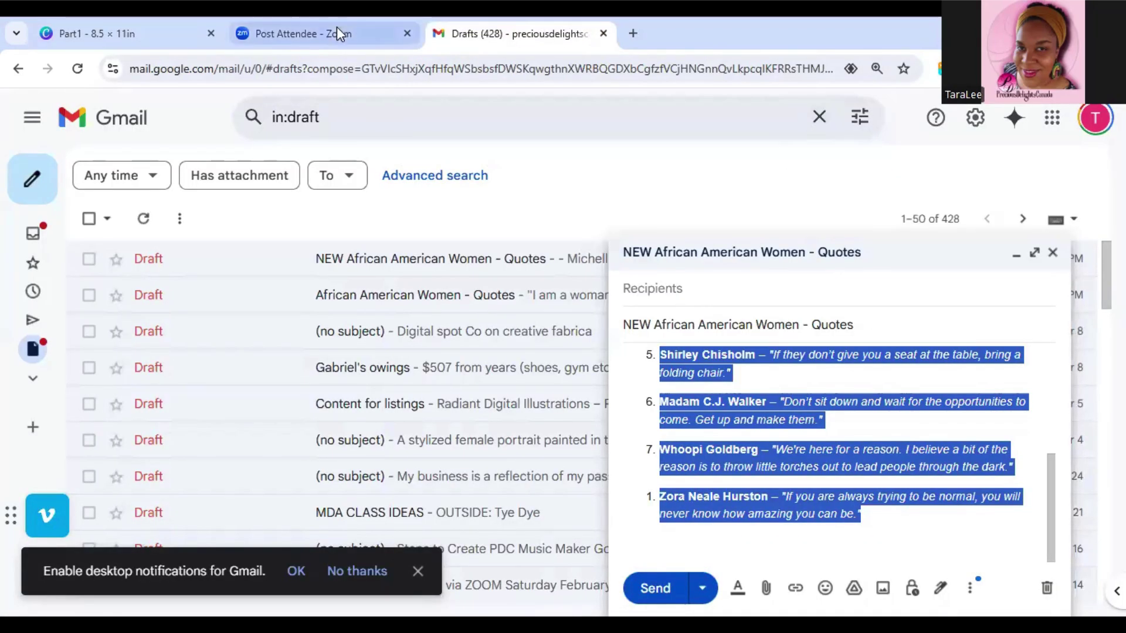
click(135, 28)
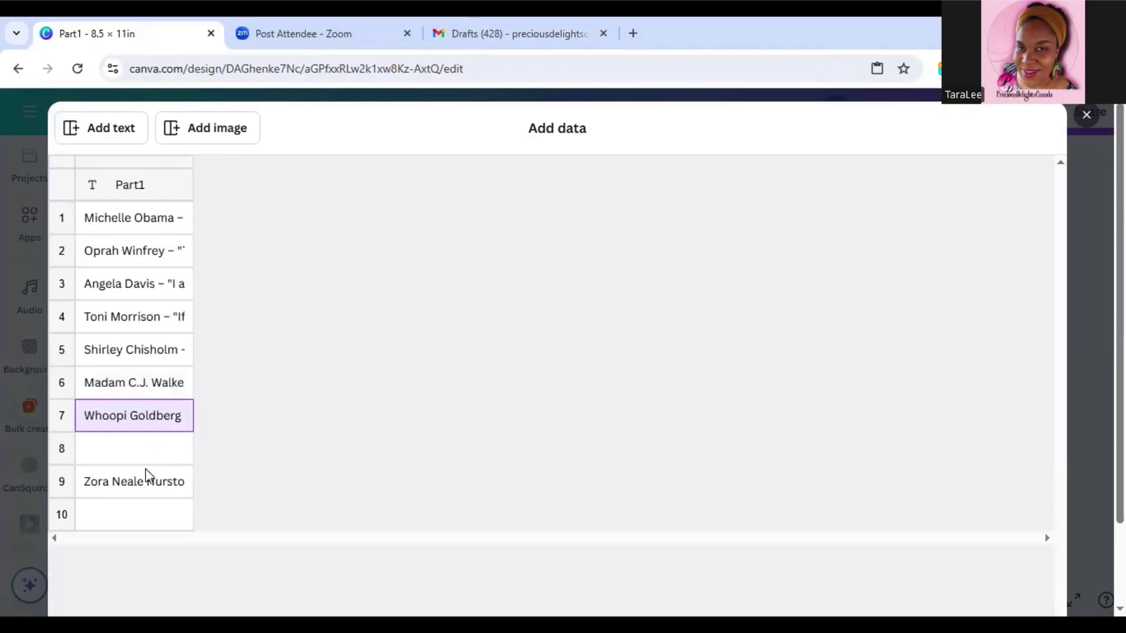
click(119, 256)
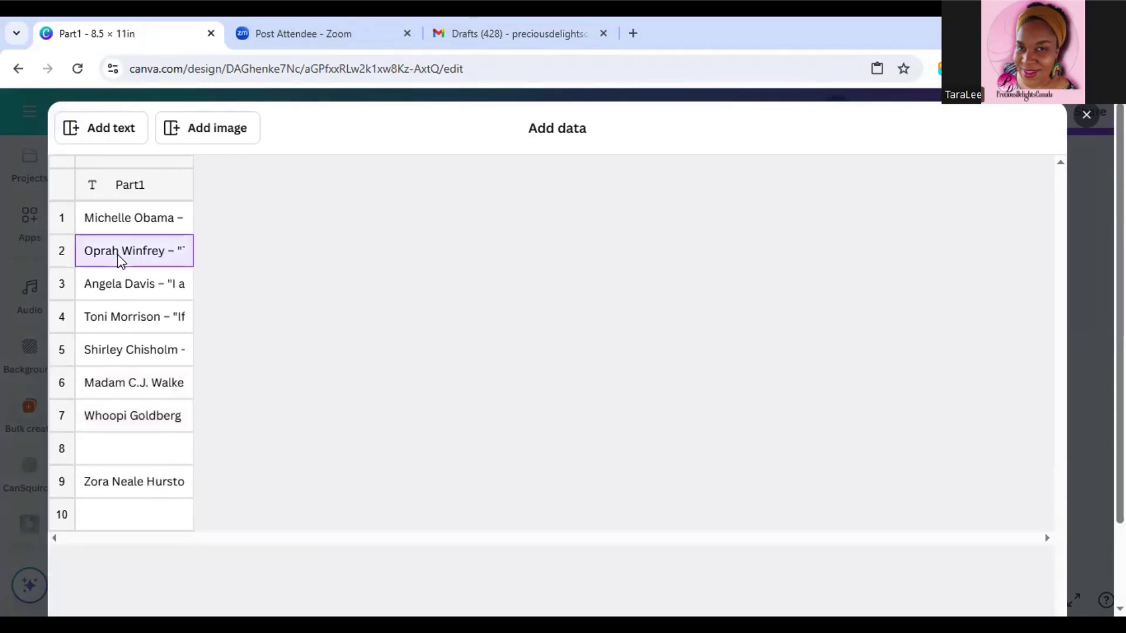
right_click(120, 256)
click(231, 389)
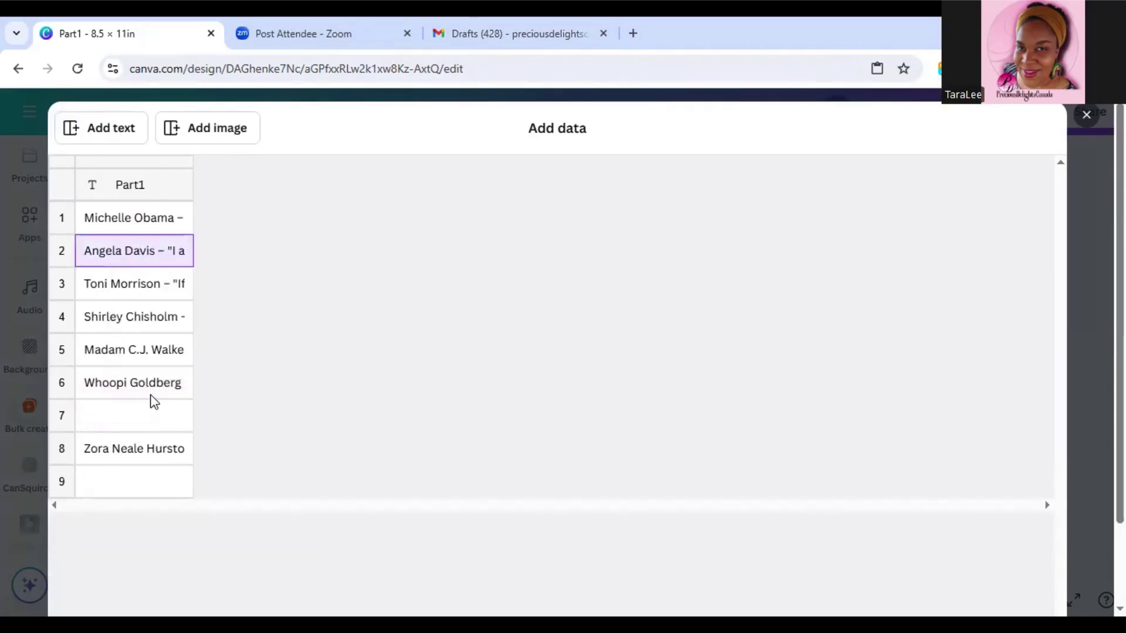
right_click(156, 413)
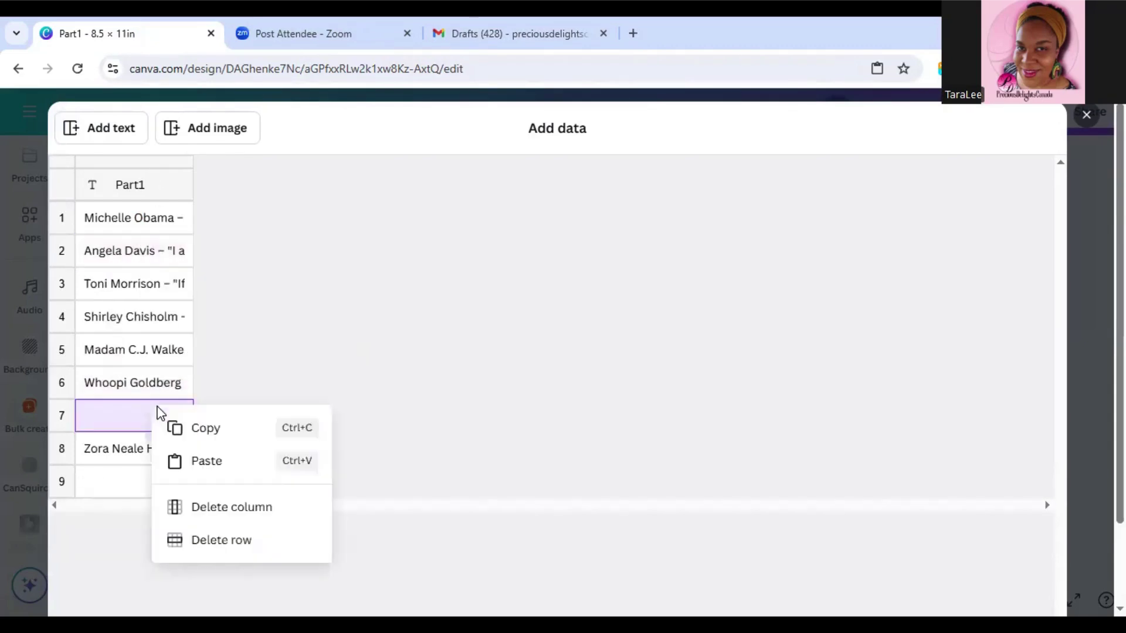
click(269, 540)
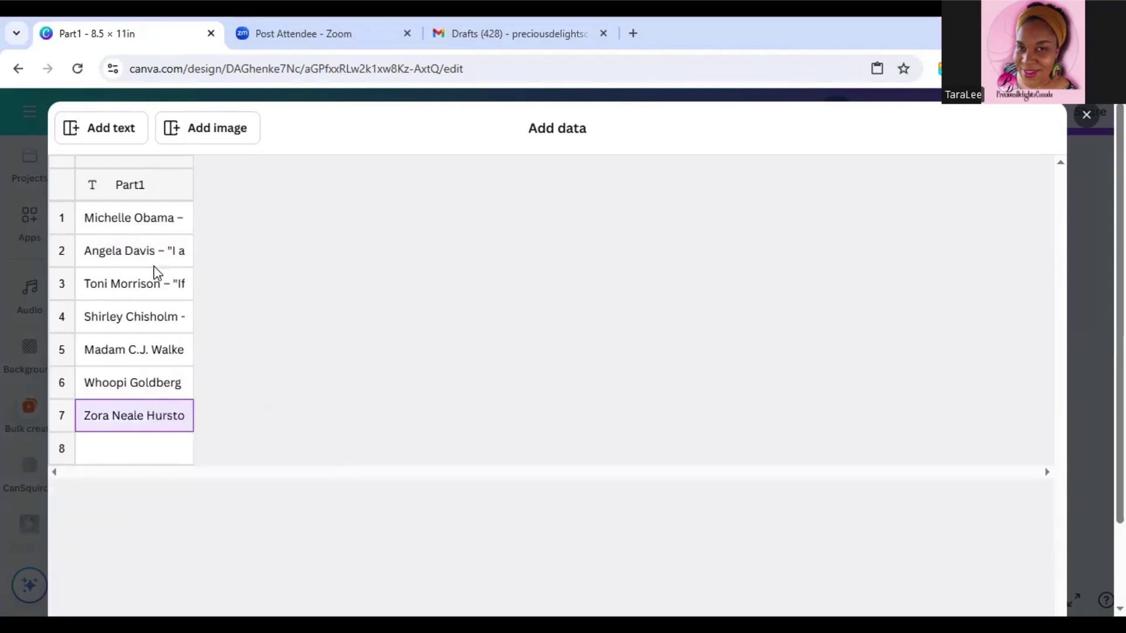
Step: Add an image column to the data table and open the PDC Ai Images folder as the media source for row 1
click(231, 128)
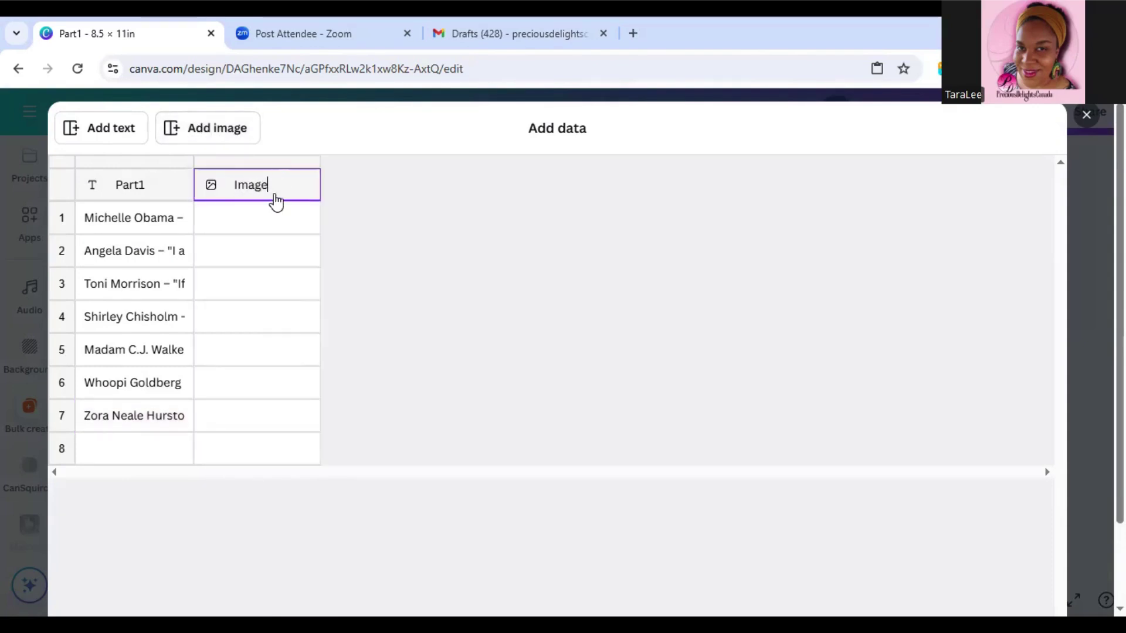
click(306, 221)
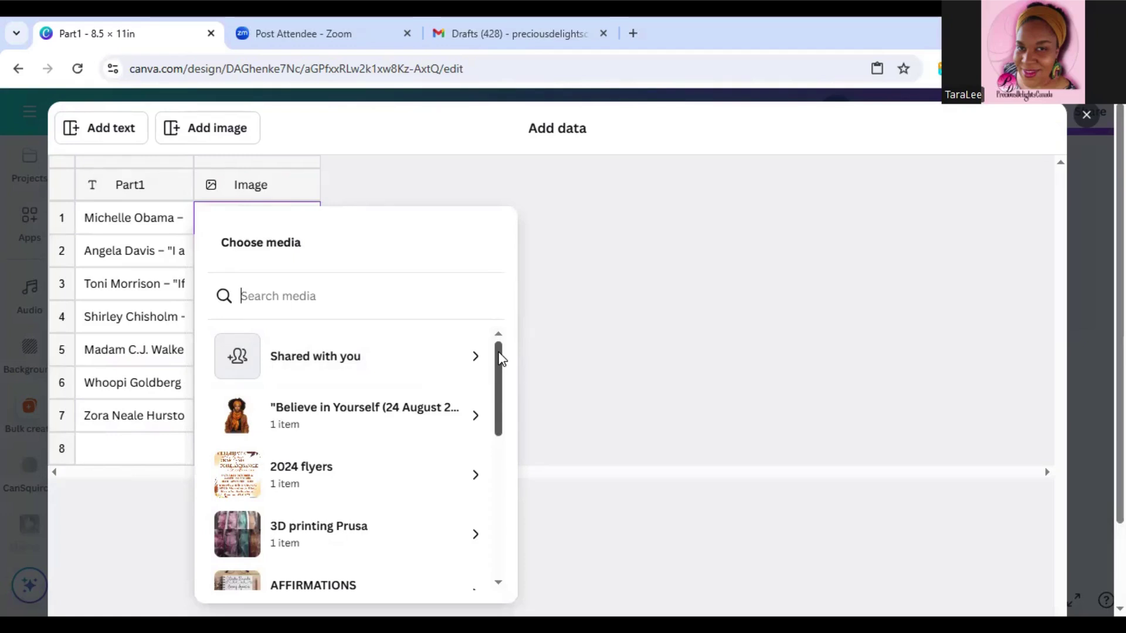
drag(501, 357, 491, 617)
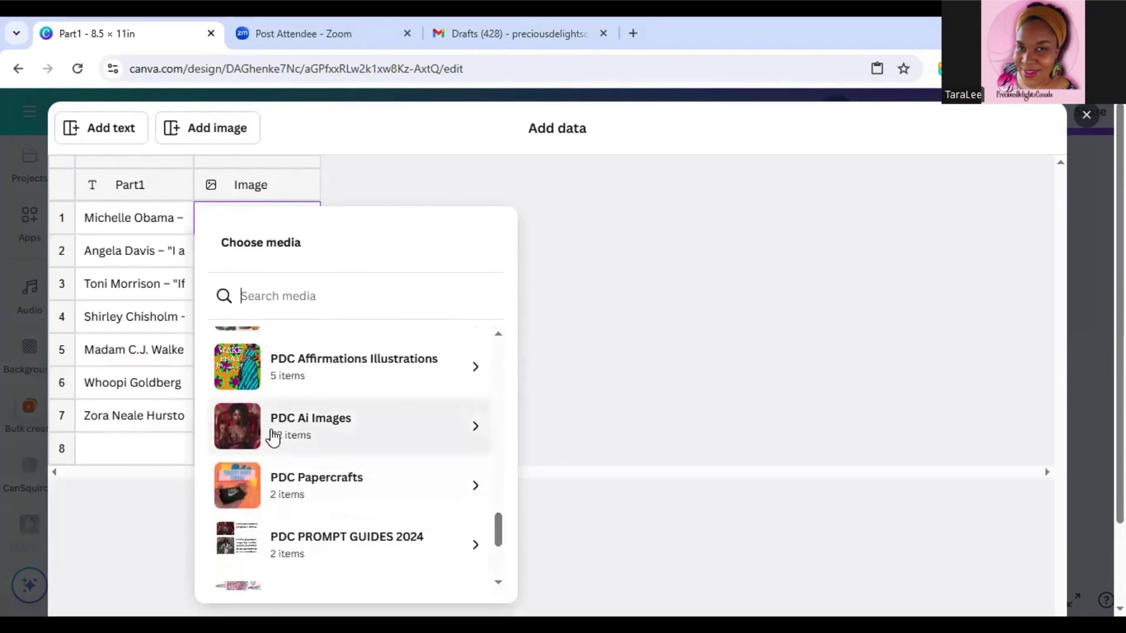
click(317, 430)
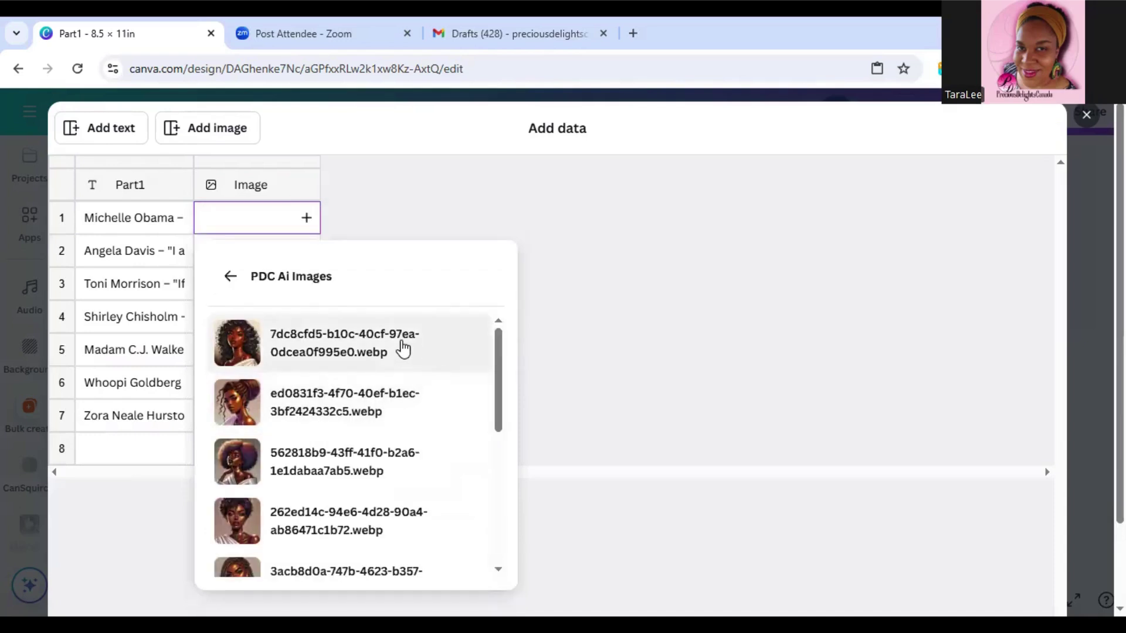
Step: Fill the Image cells of rows 1 to 5 with the first five PDC Ai Images pictures, in listed order
click(380, 346)
click(306, 251)
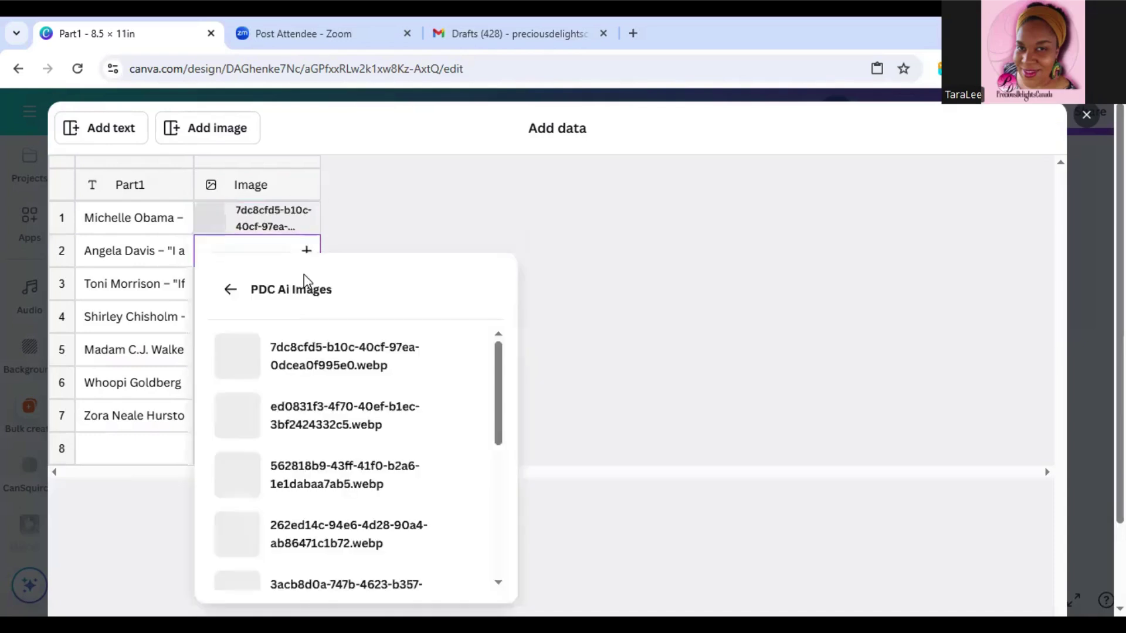
click(337, 421)
click(306, 284)
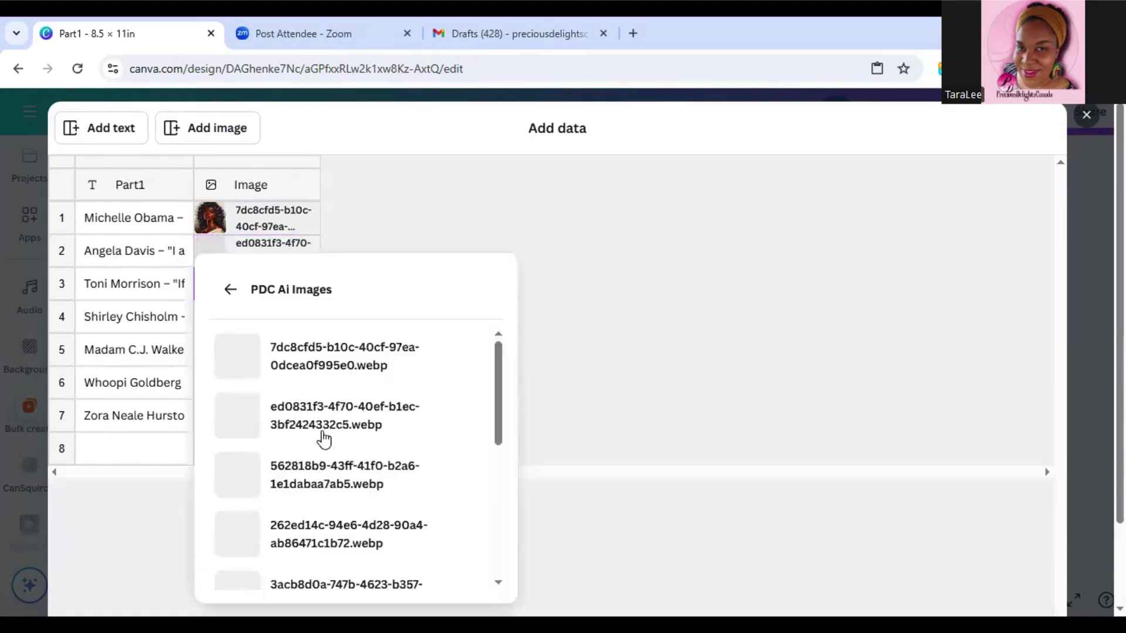
click(335, 495)
click(306, 317)
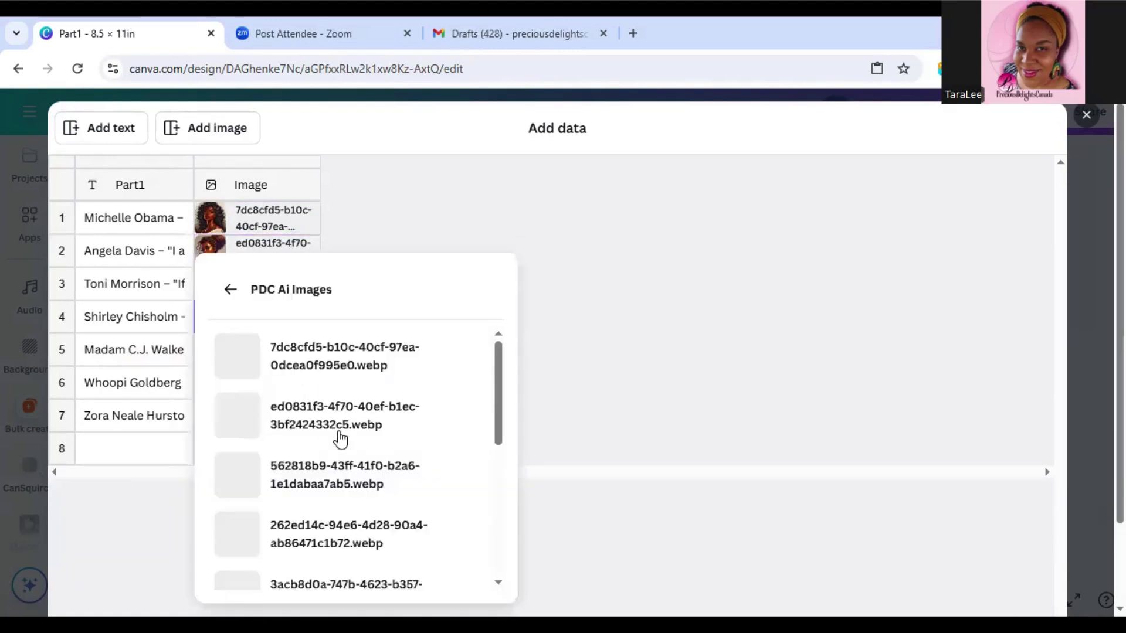
click(355, 550)
click(307, 357)
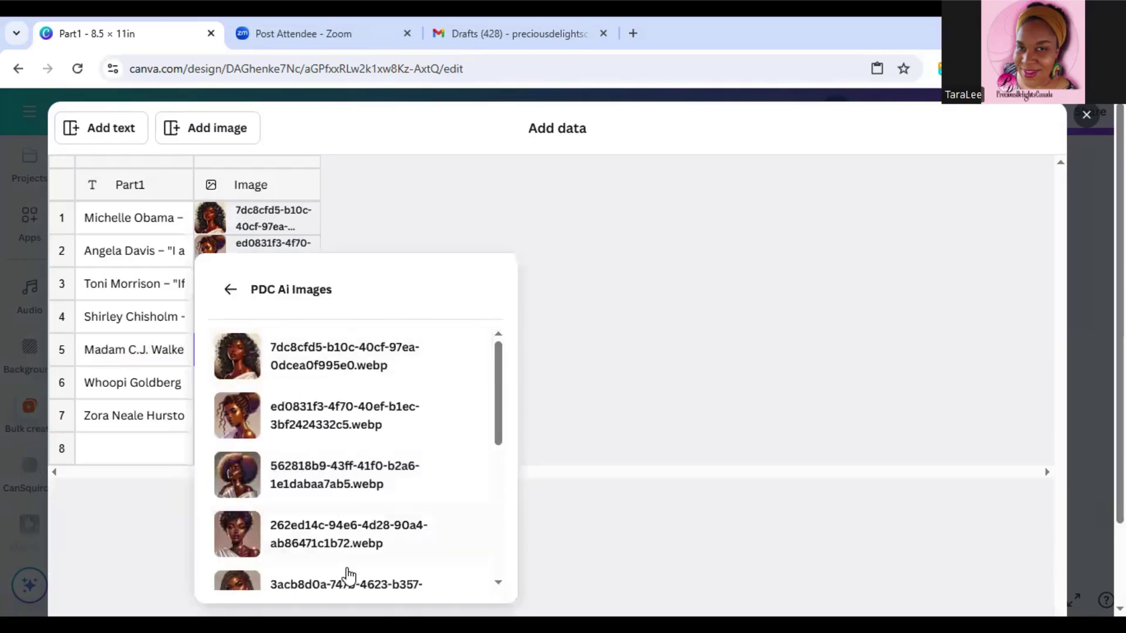
click(346, 577)
Step: Assign the d6aa329e and 7cad9e4f pictures to the Image cells of rows 6 and 7, and finish the data table
click(305, 383)
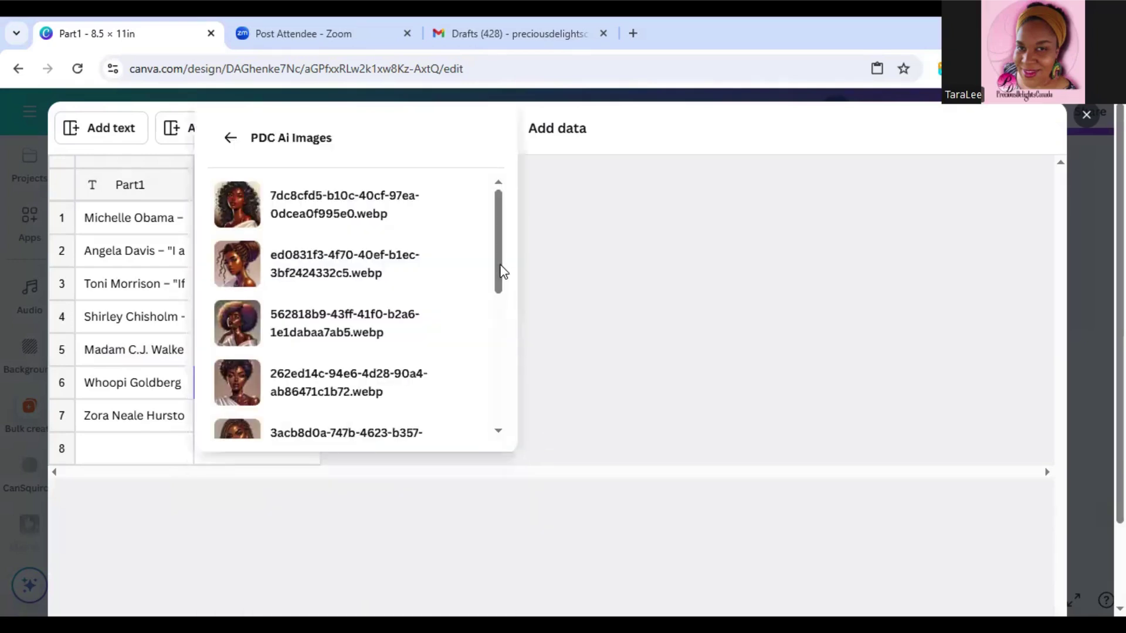
scroll(502, 271, down, 3)
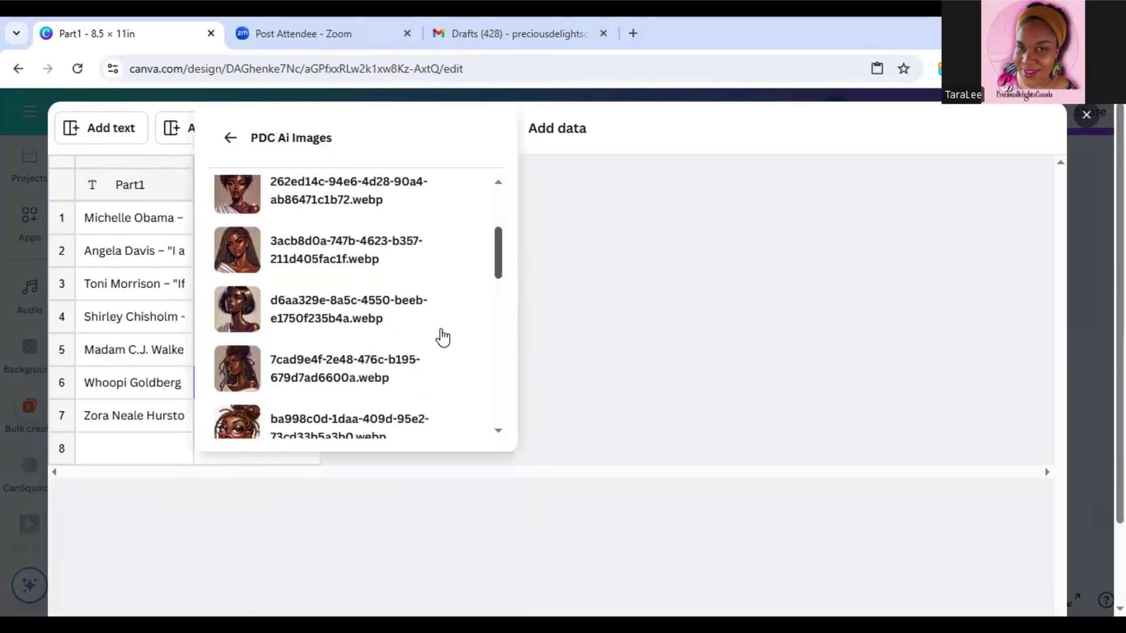
click(385, 320)
click(305, 416)
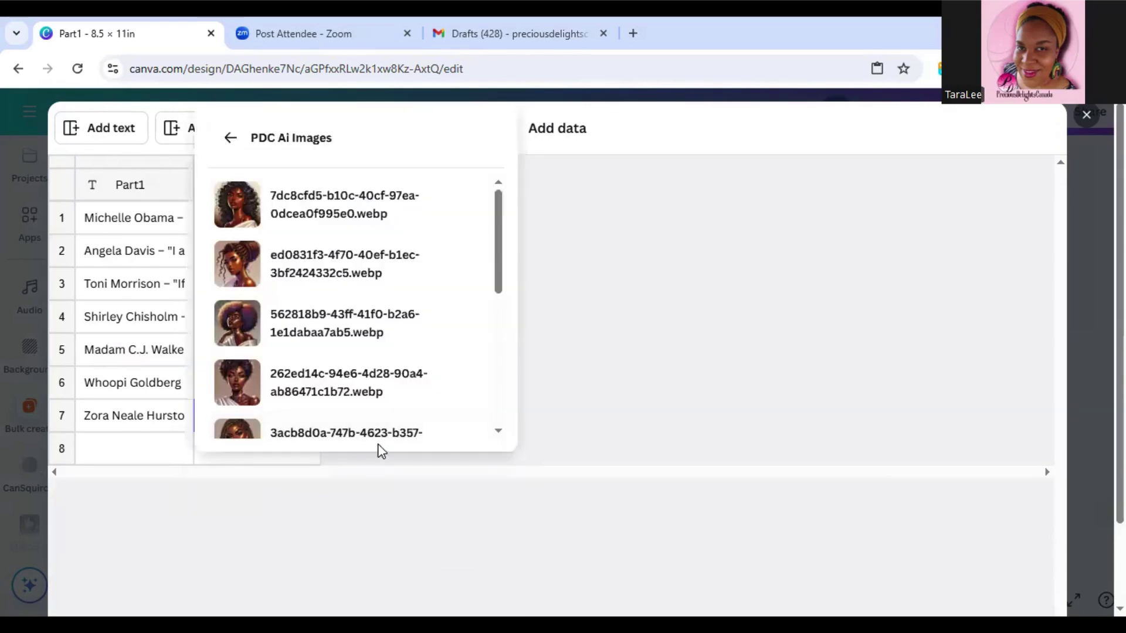
scroll(496, 258, down, 3)
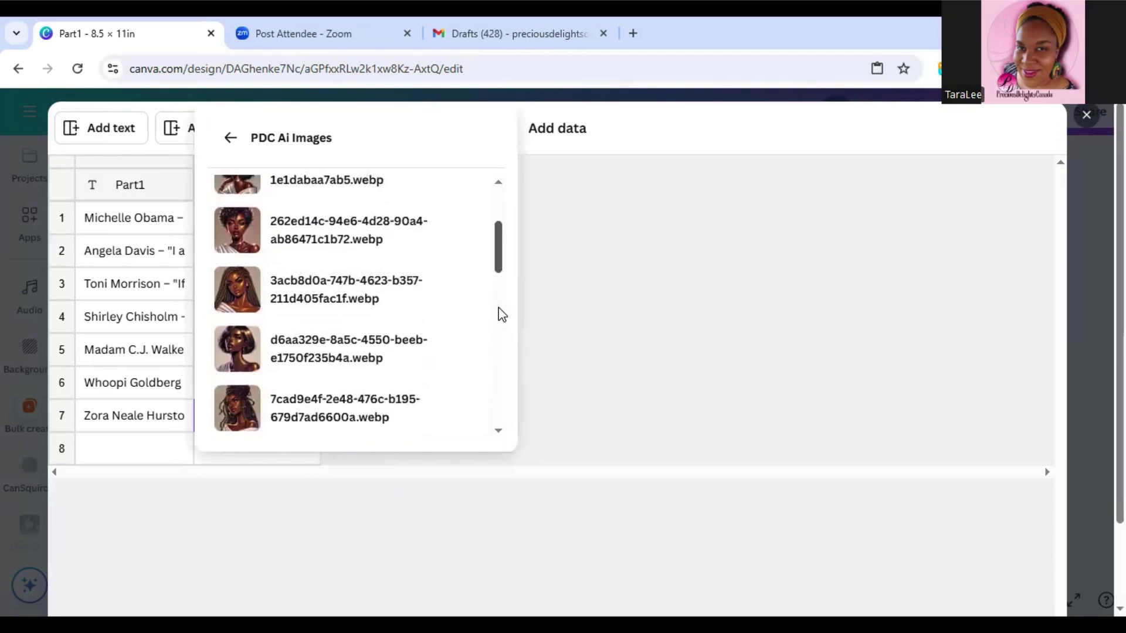
click(373, 370)
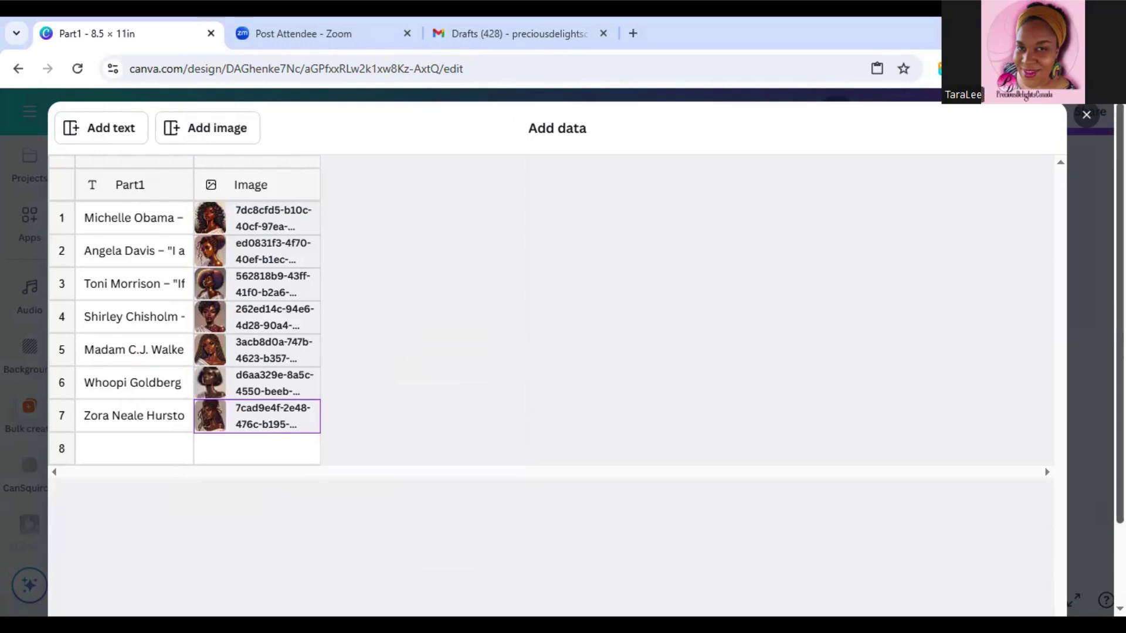
scroll(1018, 535, down, 3)
click(1024, 573)
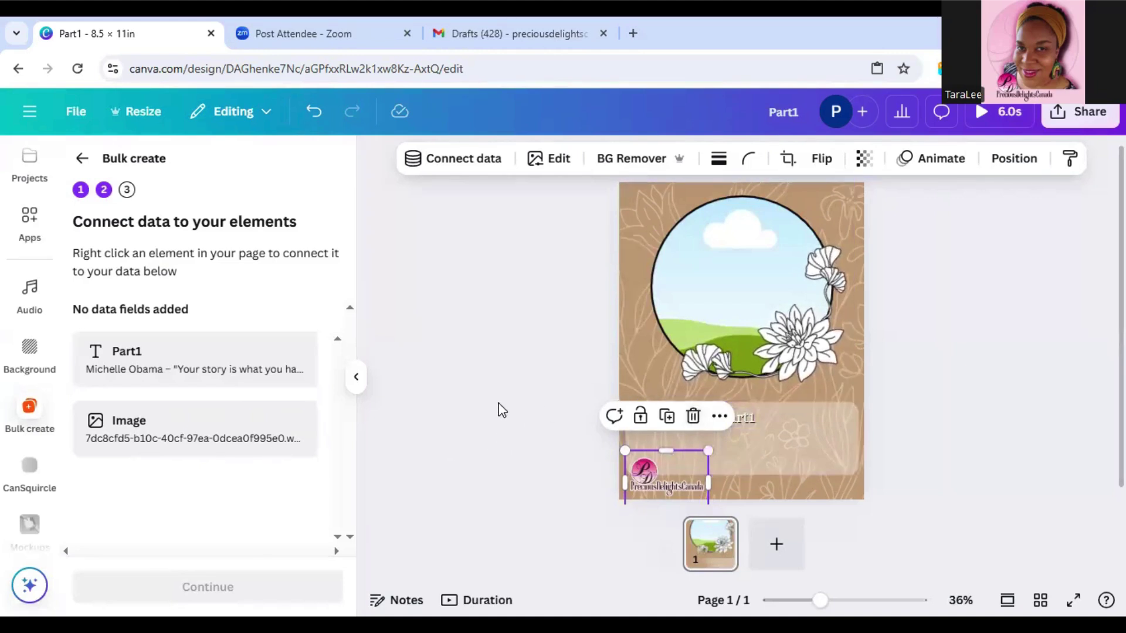
Step: Connect the Part1 text placeholder on the page to the Part1 data field
click(521, 309)
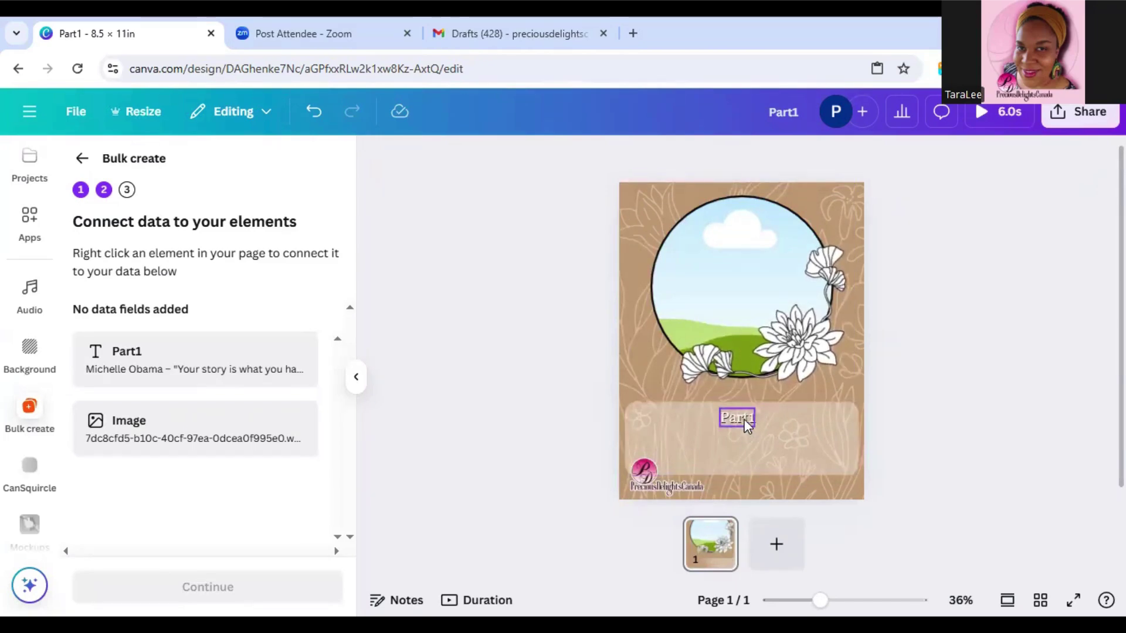
drag(821, 599, 826, 599)
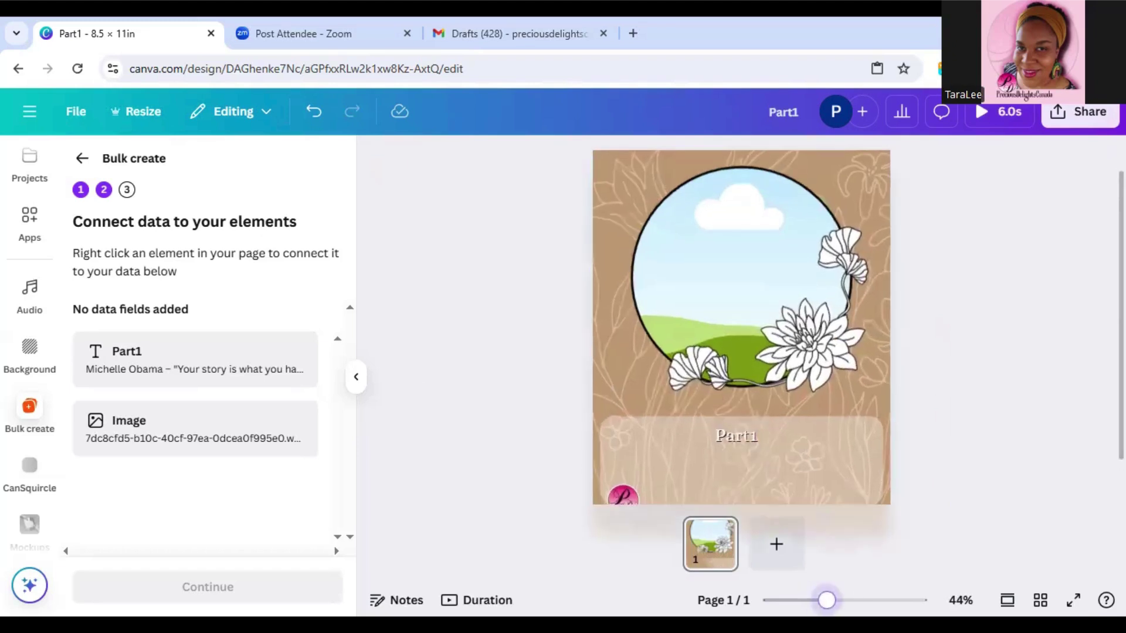
right_click(739, 446)
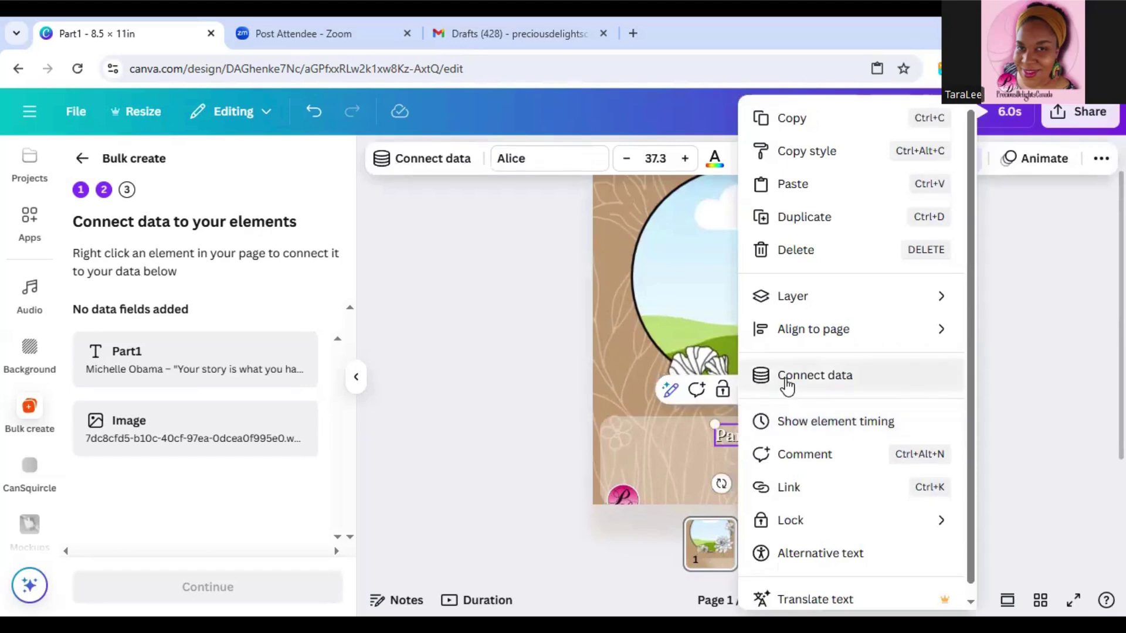
click(833, 381)
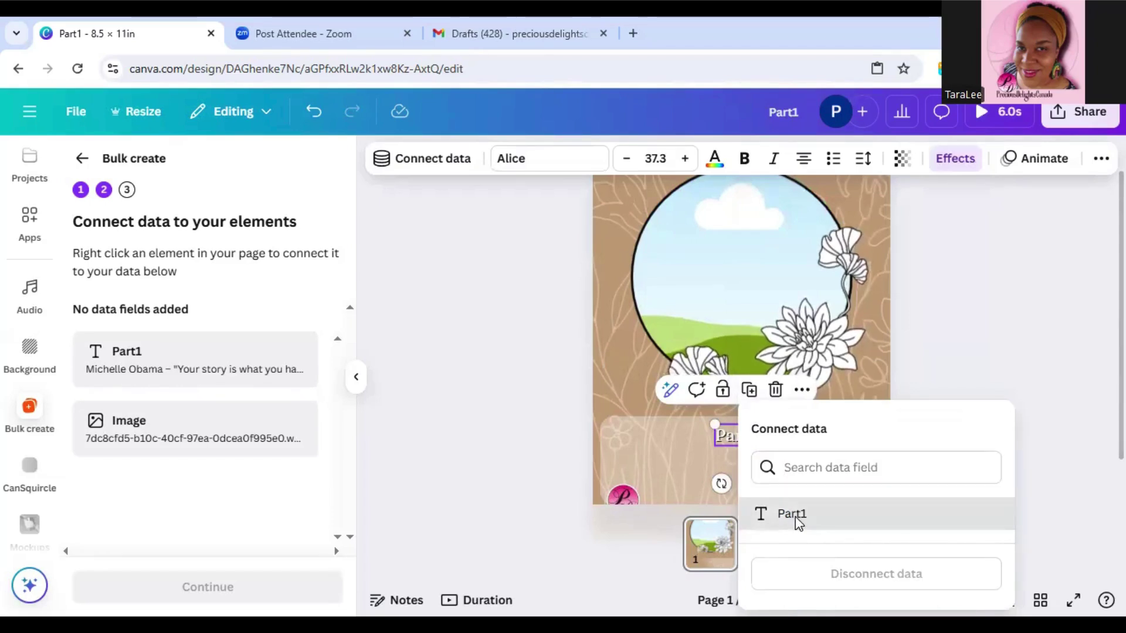
click(795, 519)
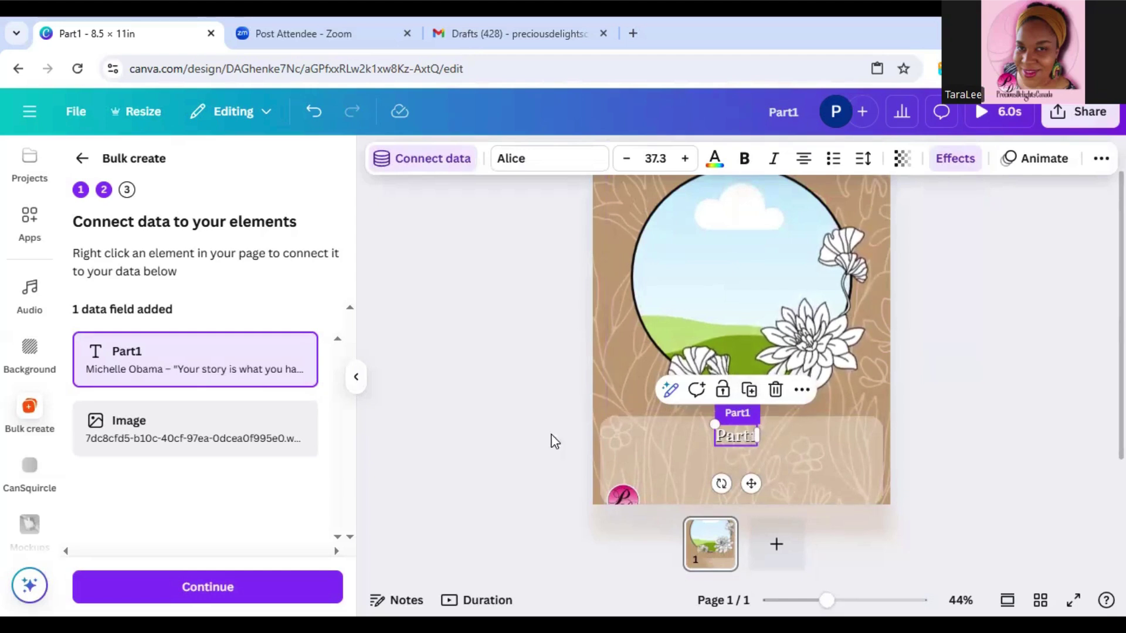
Step: Connect the circular picture frame to the Image data field
click(762, 276)
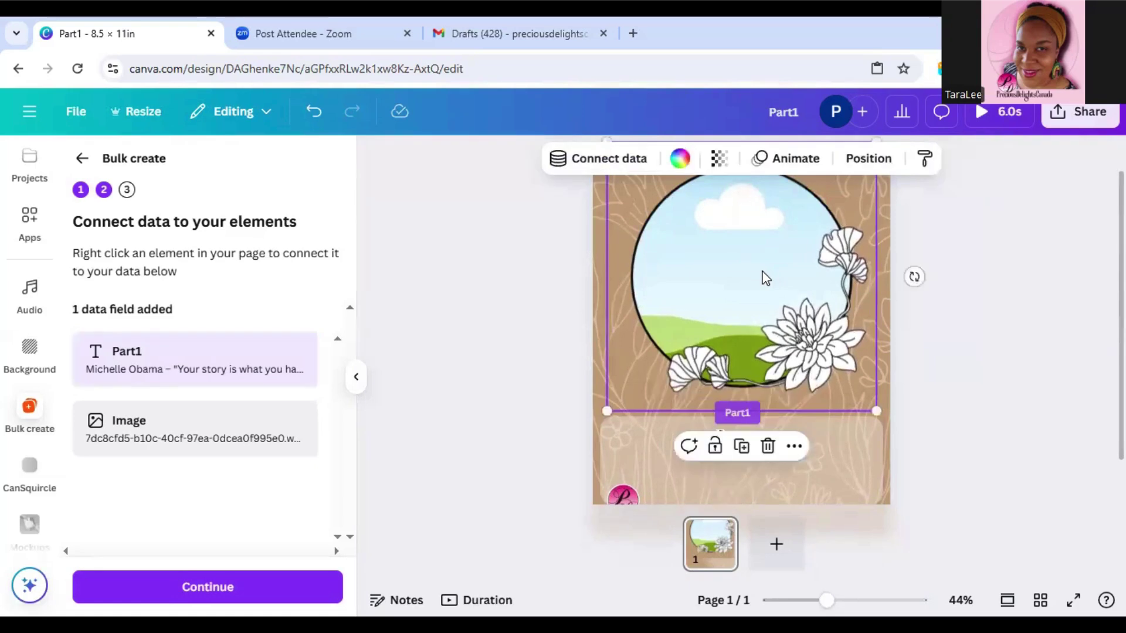
right_click(733, 287)
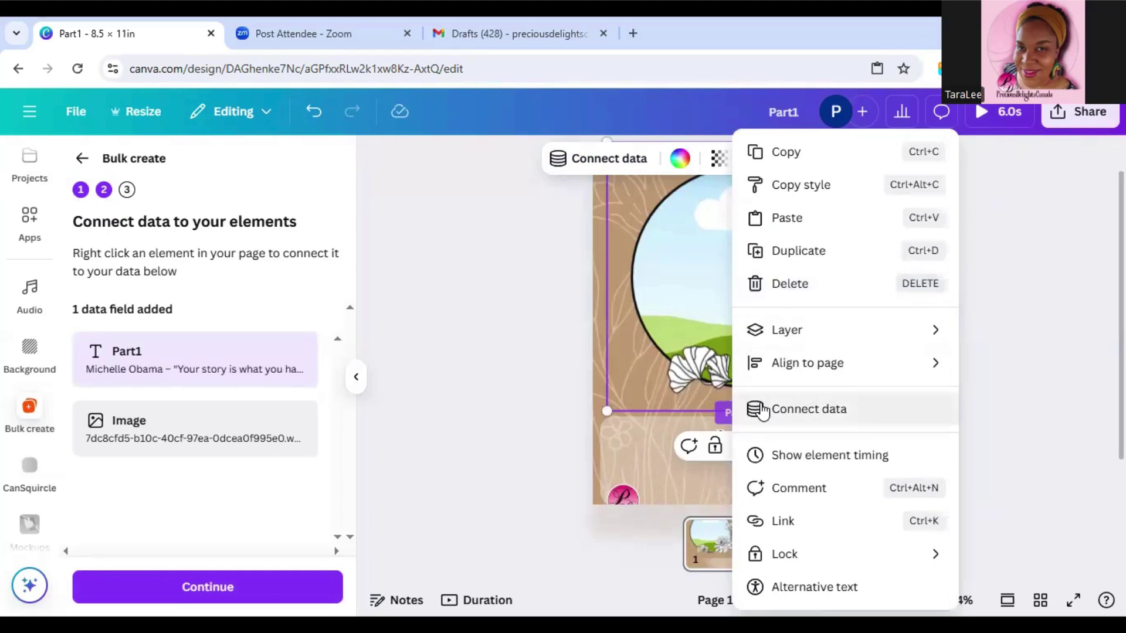
click(827, 411)
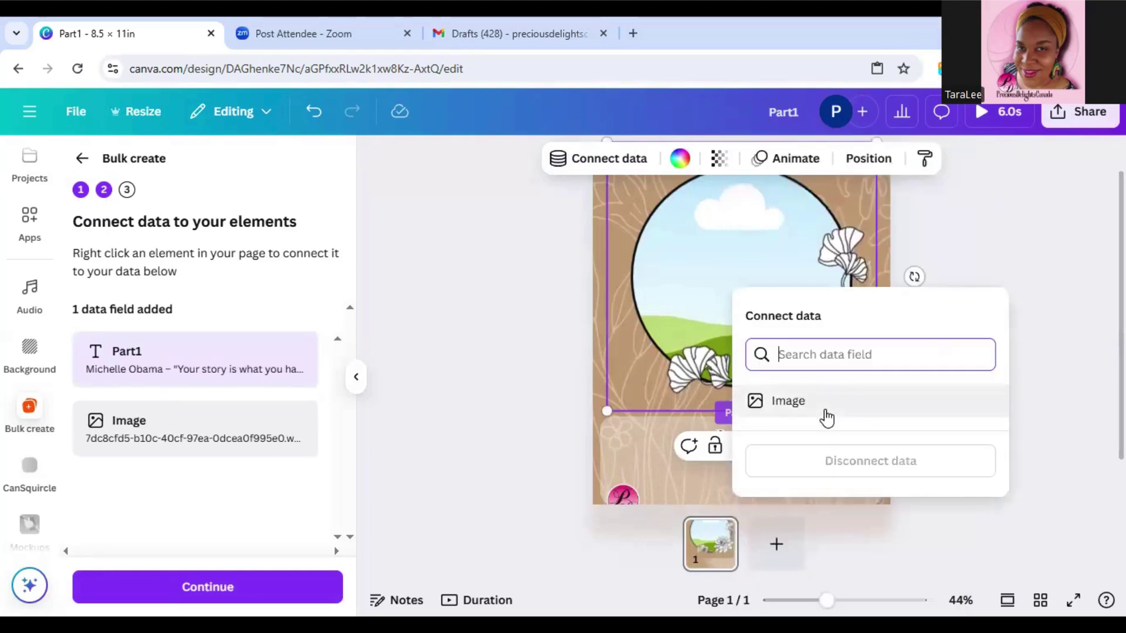
click(792, 402)
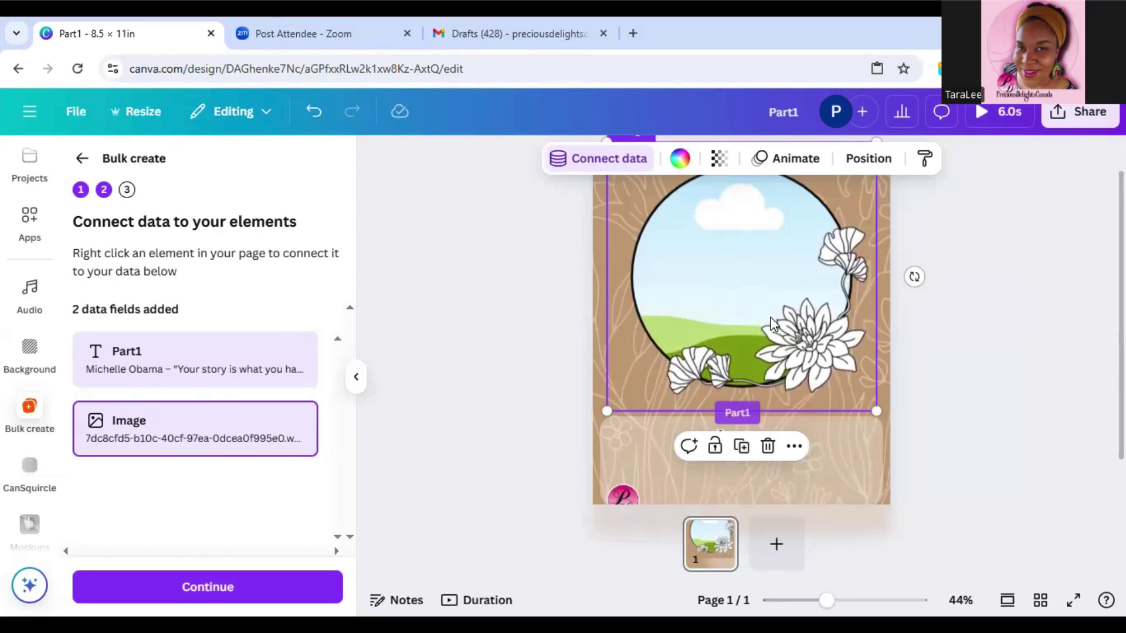
Step: Continue to applying the data with all rows selected and generate 7 designs
click(253, 586)
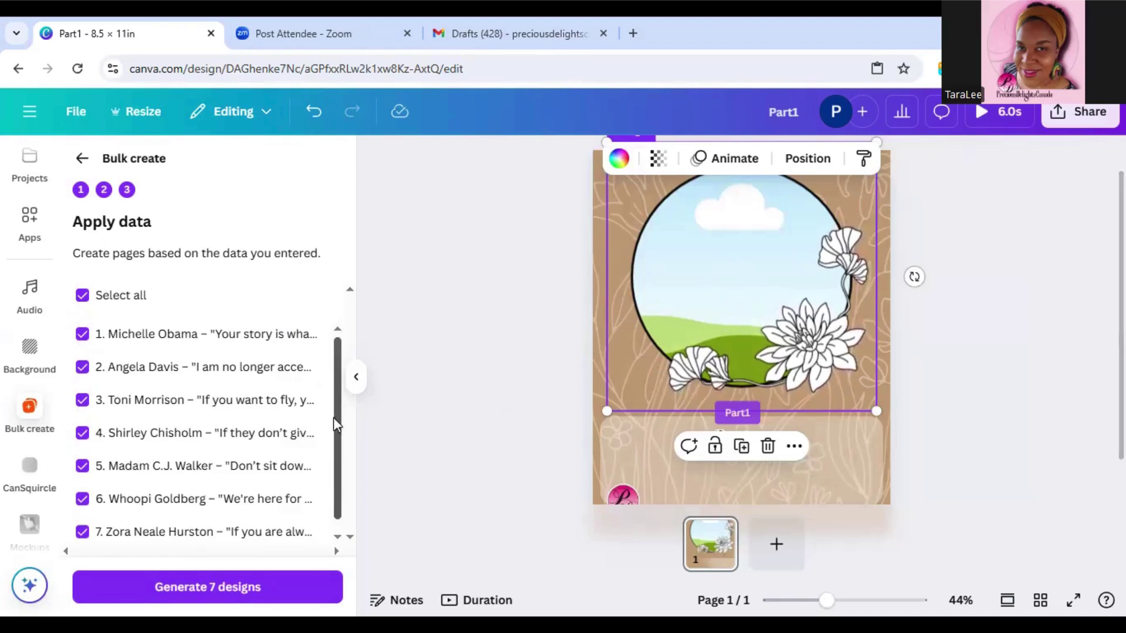
scroll(340, 411, down, 1)
click(194, 591)
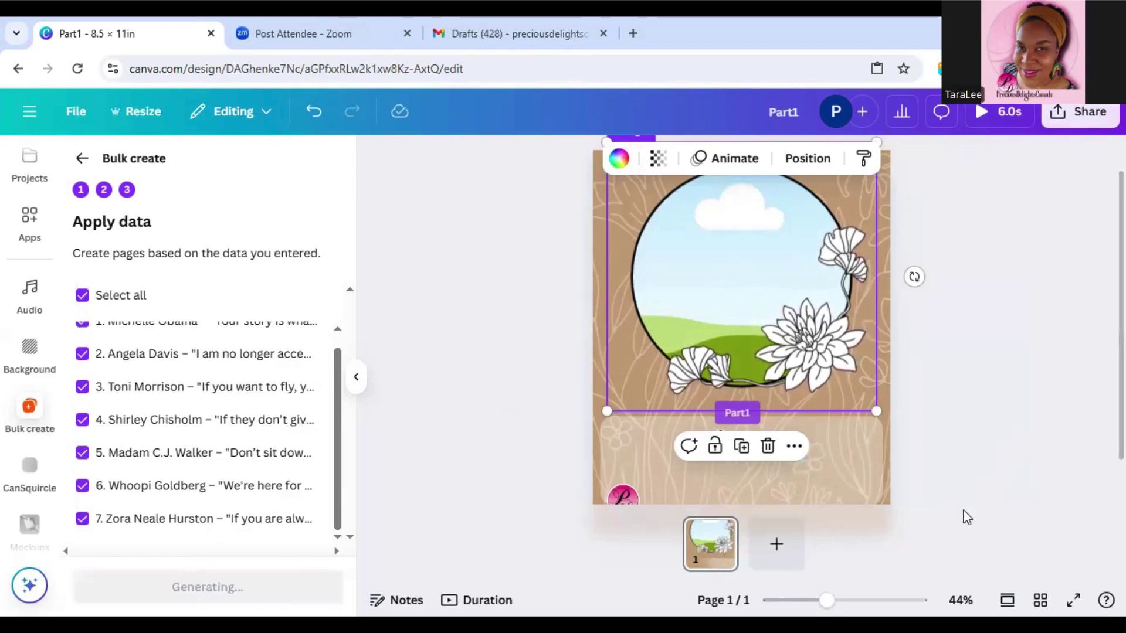
Step: Check page 1 of the generated bulk design, close that design and return to the Part1 template
drag(827, 600, 821, 600)
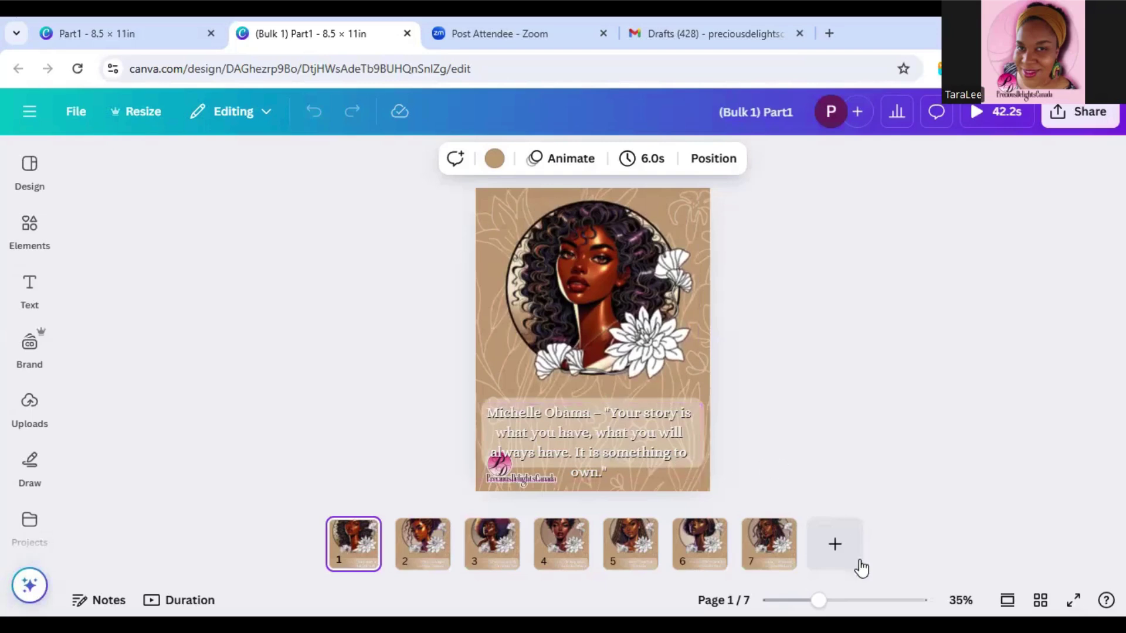
drag(817, 600, 820, 600)
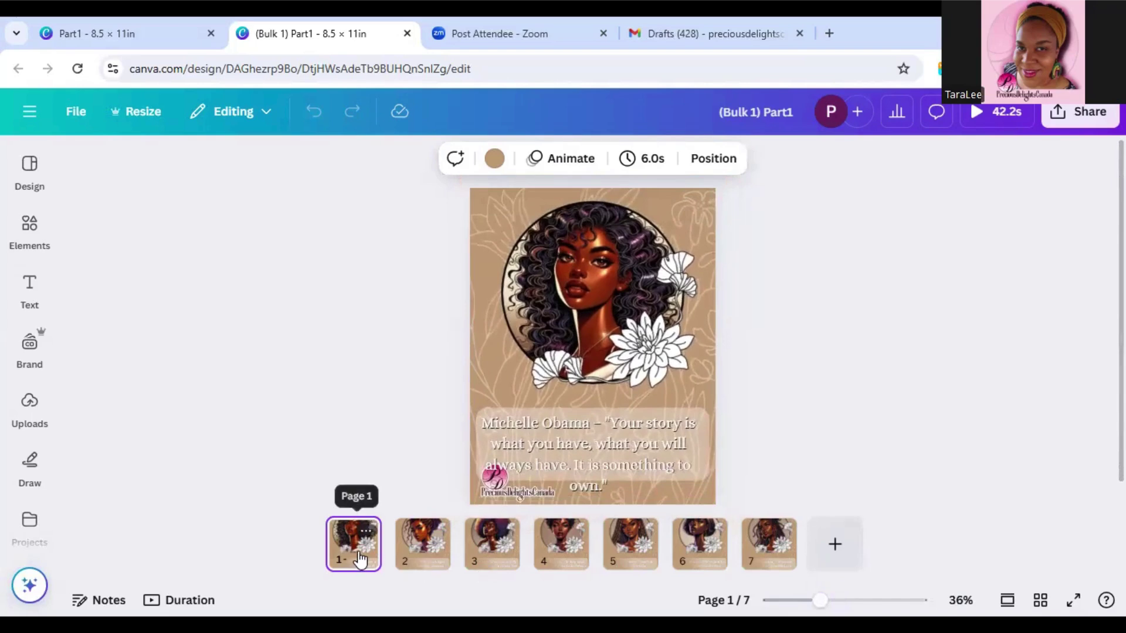
click(125, 34)
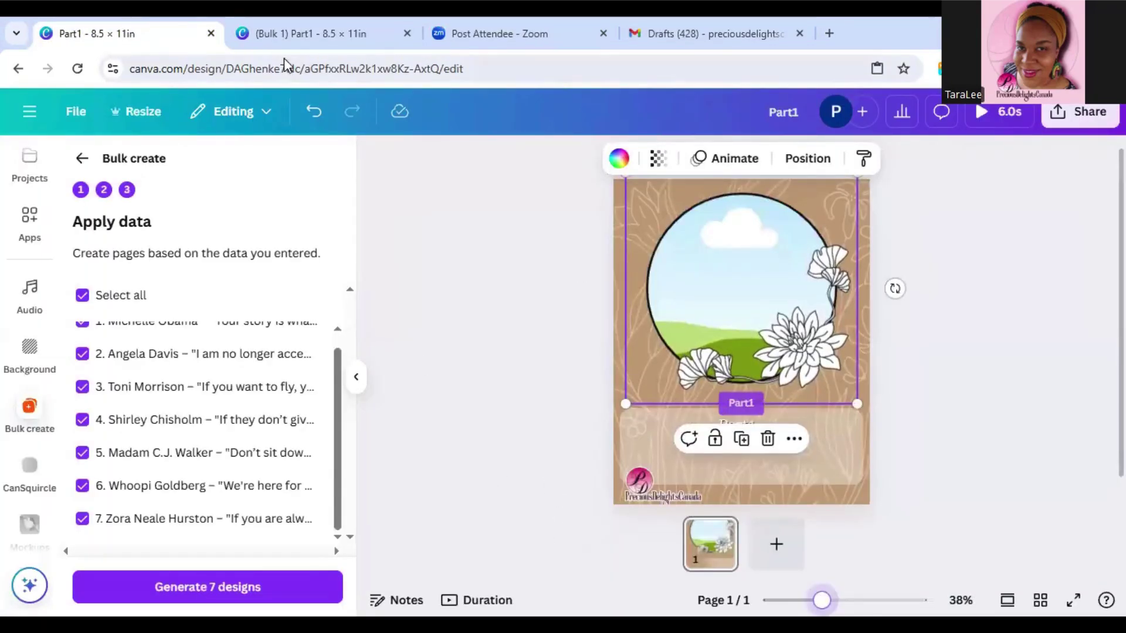
click(408, 33)
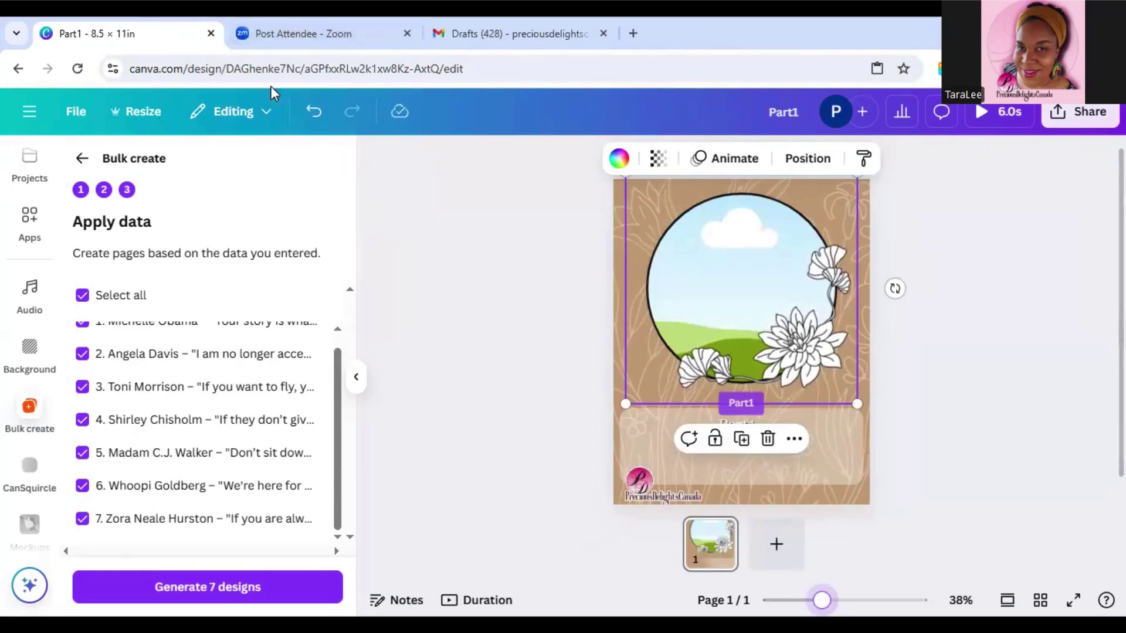
Step: Change the Part1 placeholder's text colour to black in the template and generate the 7 designs again
click(767, 430)
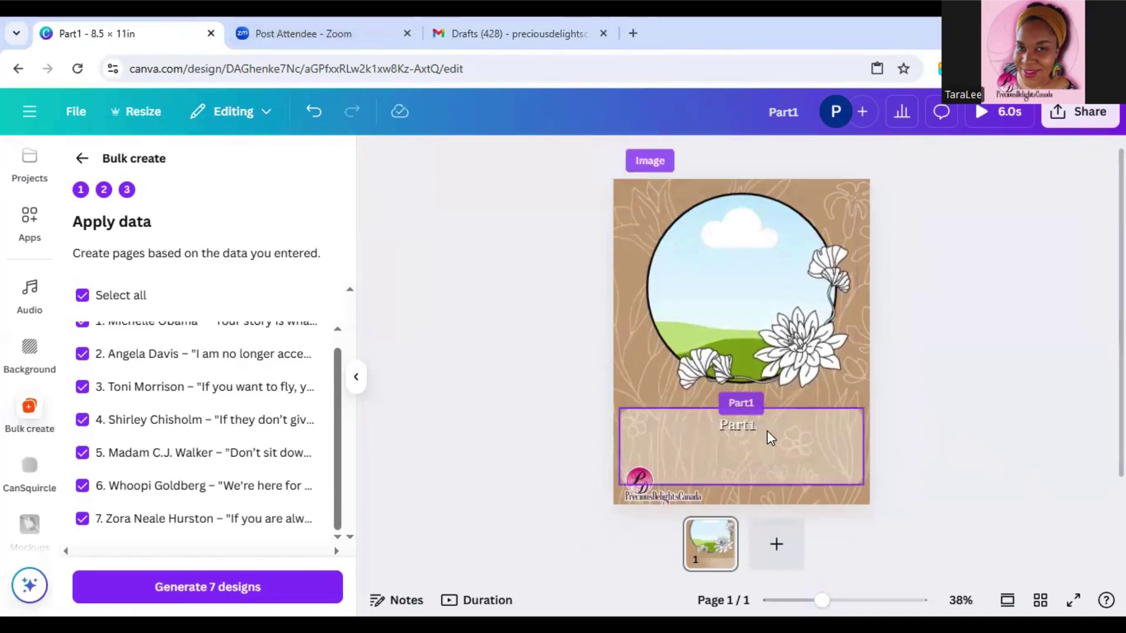
click(738, 431)
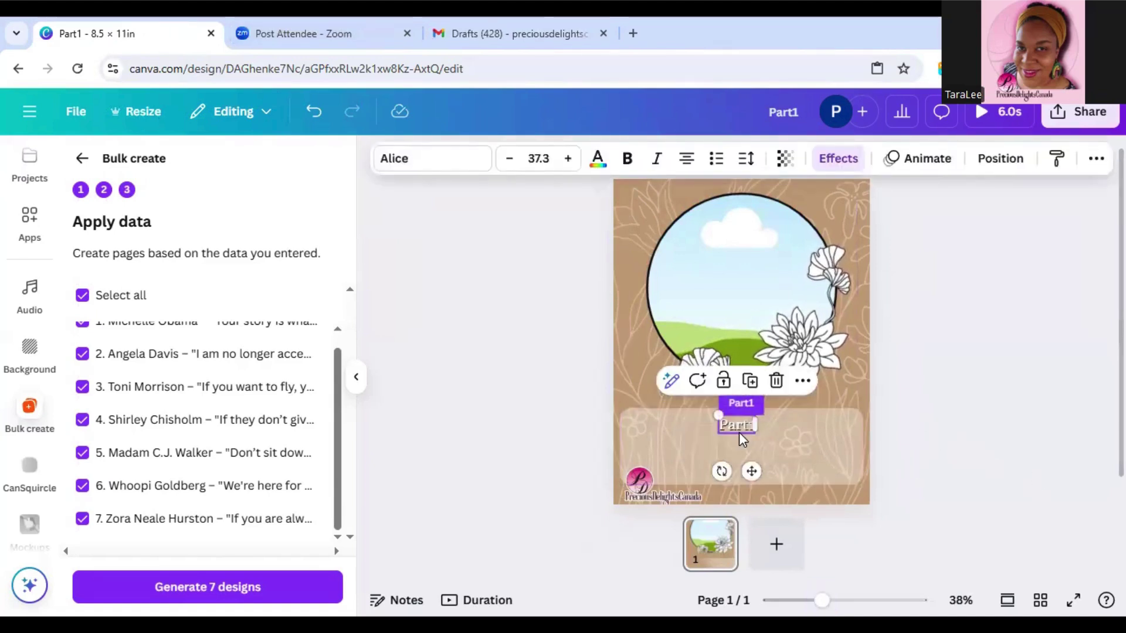
click(595, 164)
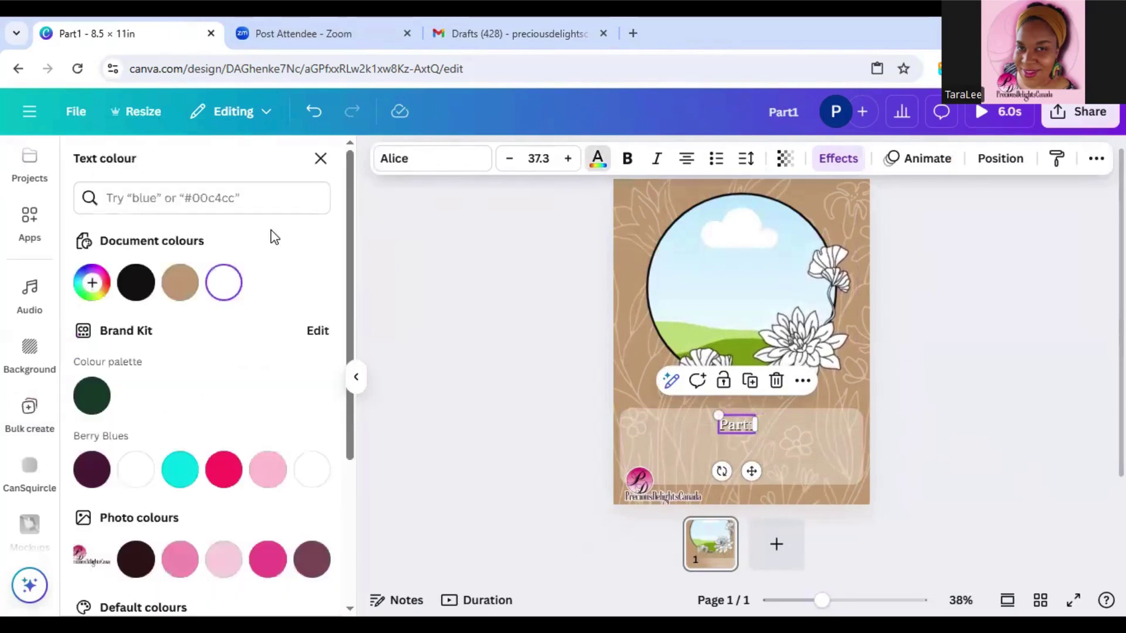
click(151, 282)
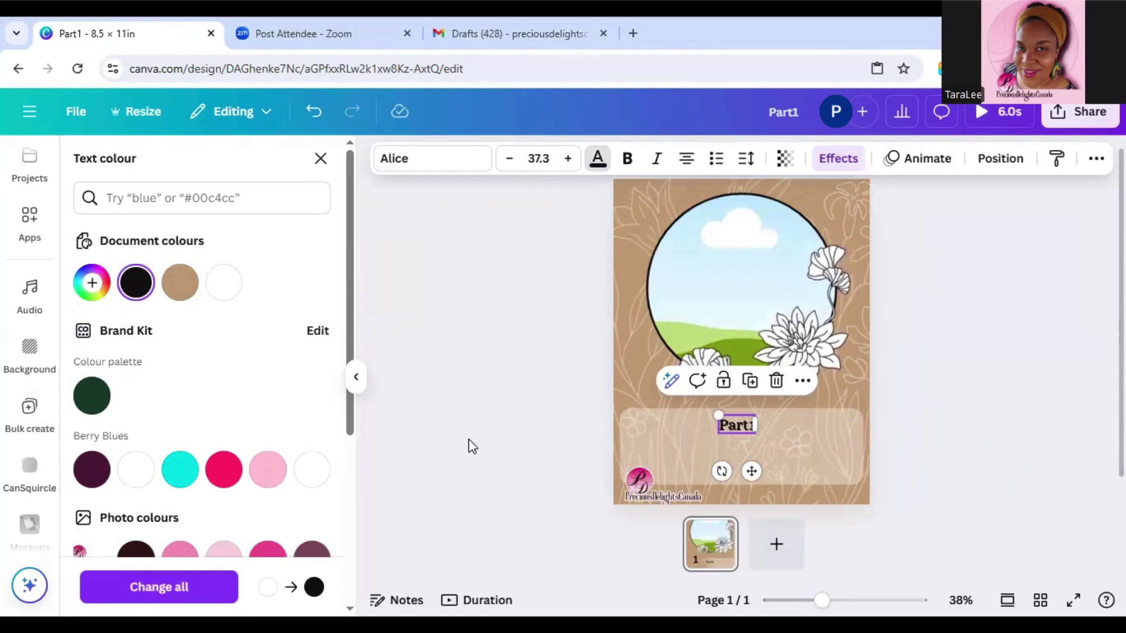
key(Escape)
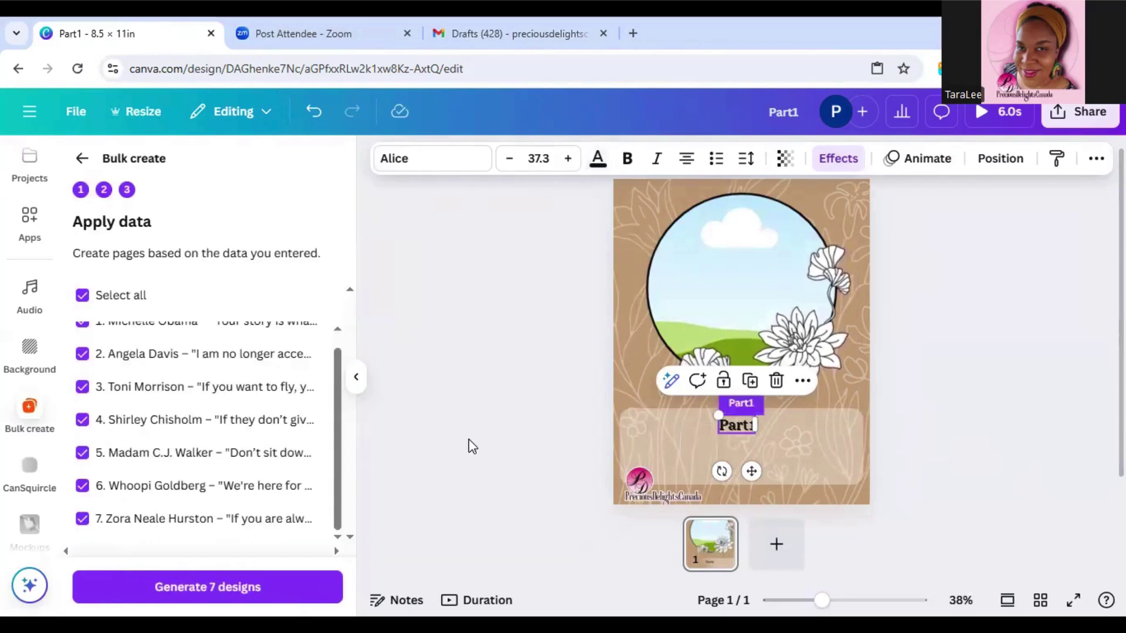
click(298, 588)
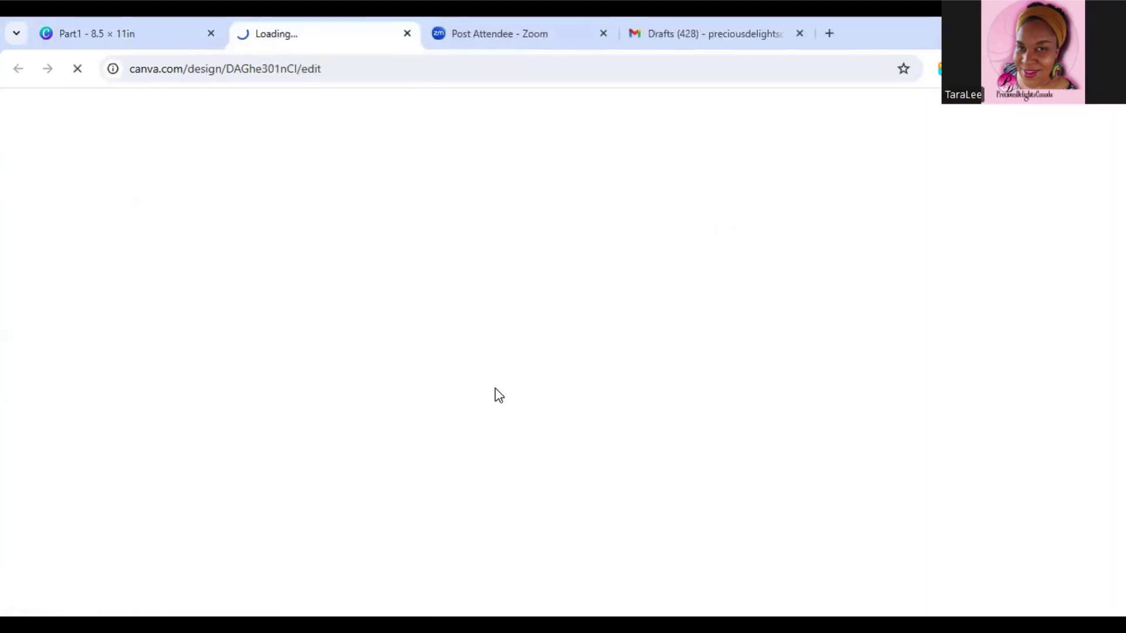
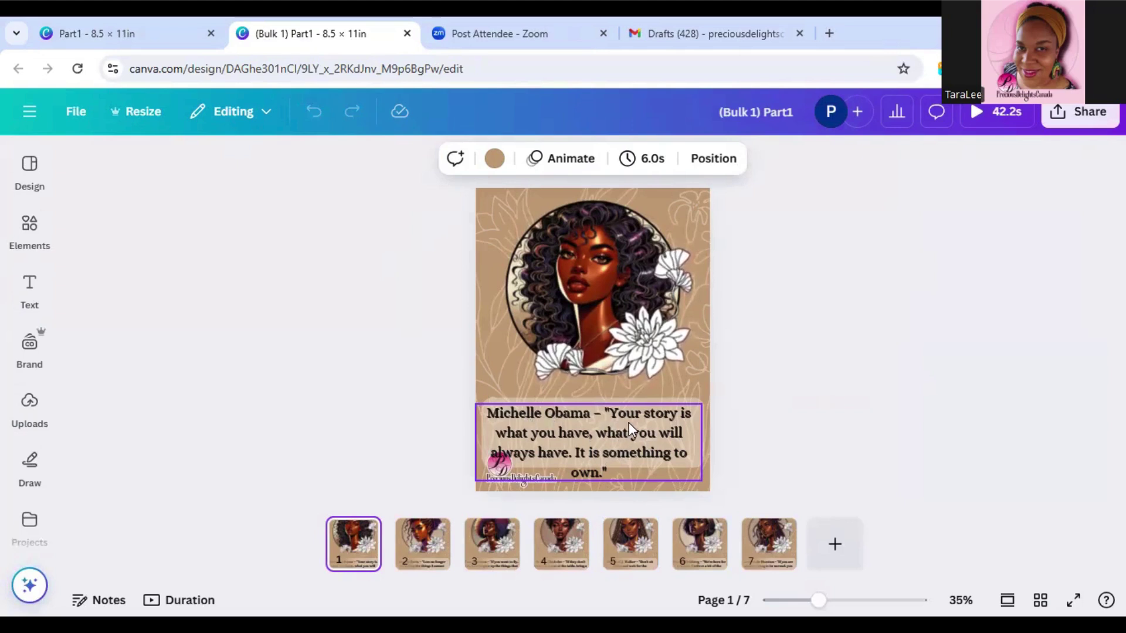
Step: Scale the quote on page 1 down to font size 34.6 and reduce its line spacing to 1.26
click(648, 439)
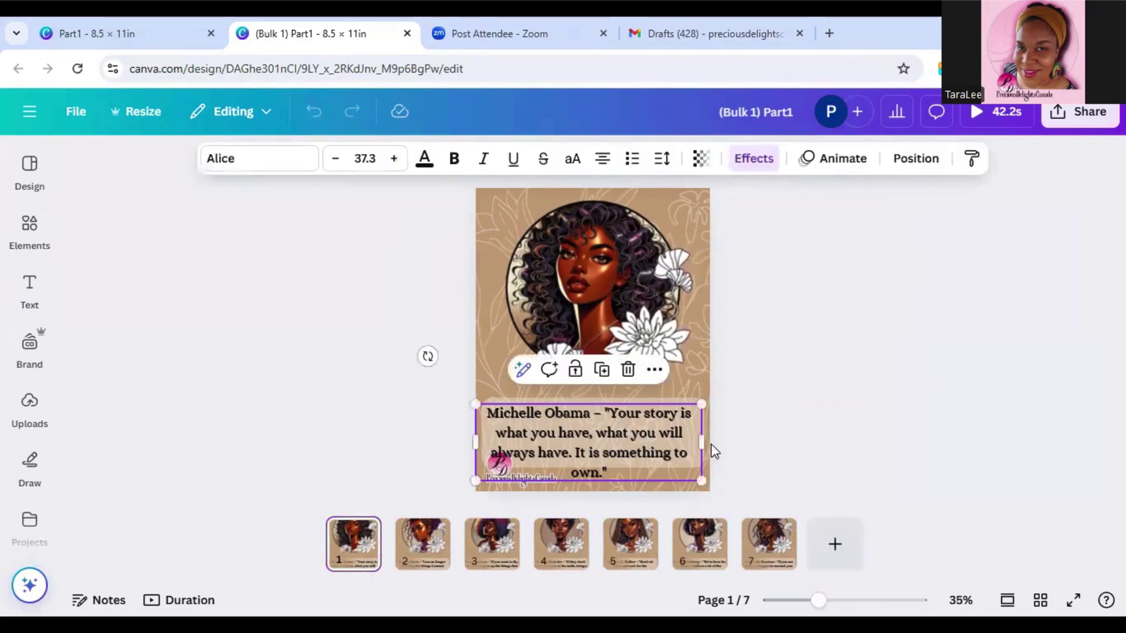
drag(701, 480, 652, 427)
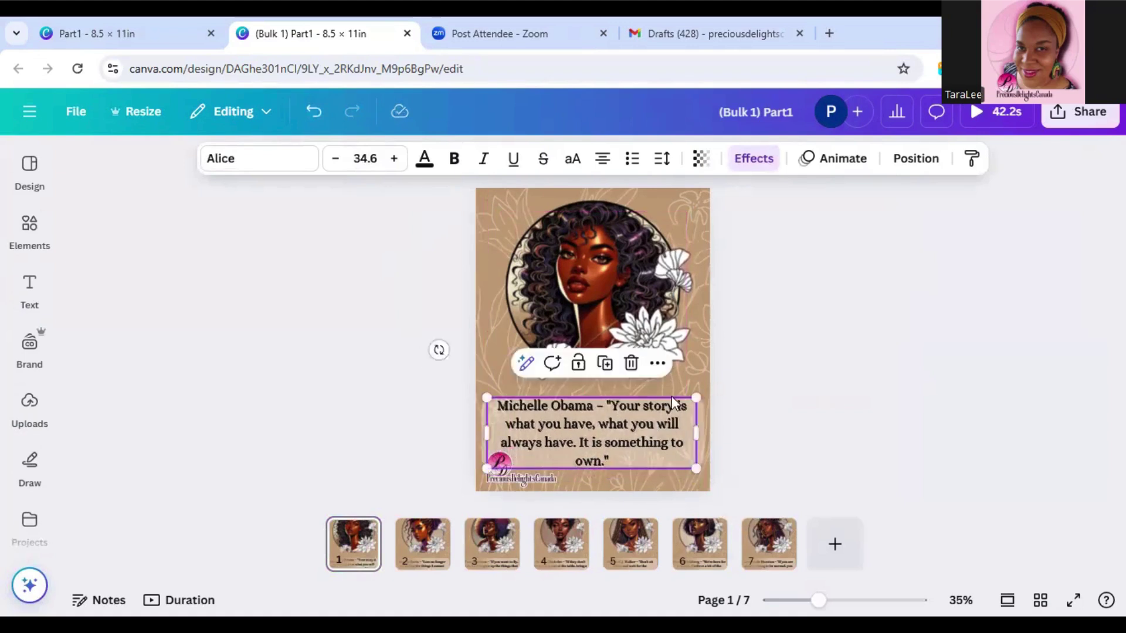
click(664, 167)
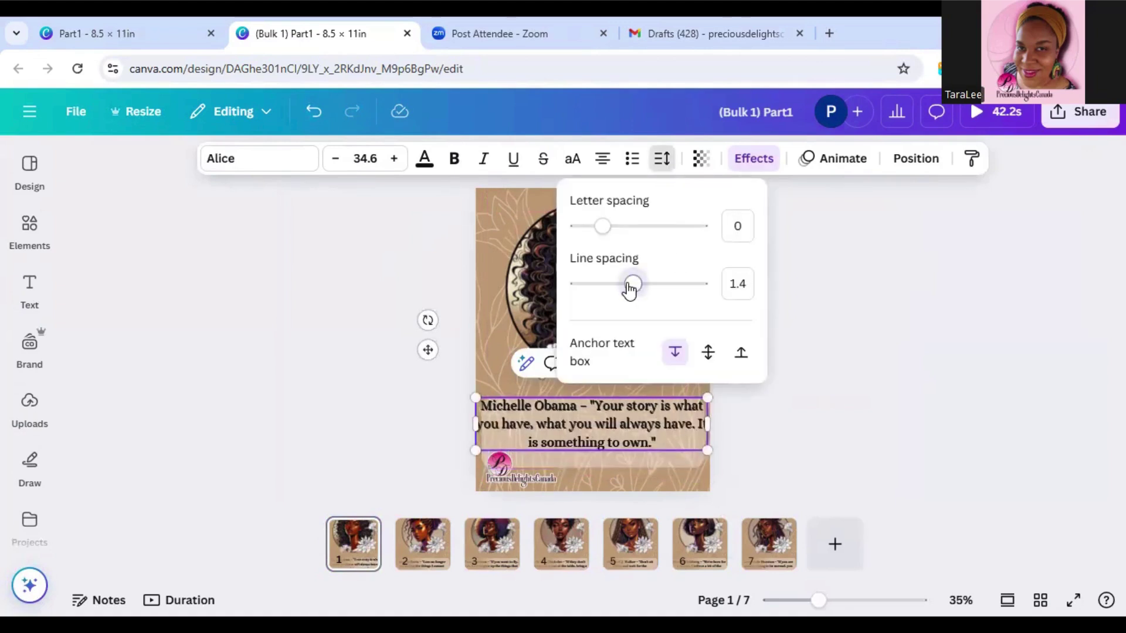
drag(630, 289, 625, 287)
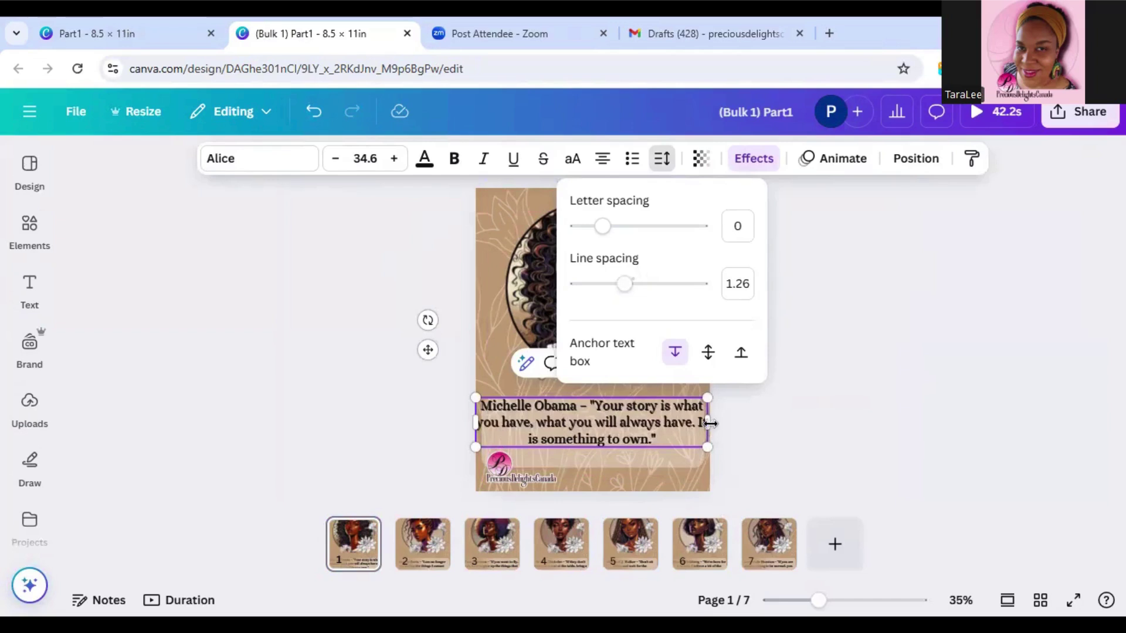
Step: Narrow page 1's quote text box and centre it horizontally over the translucent panel
drag(710, 422, 642, 426)
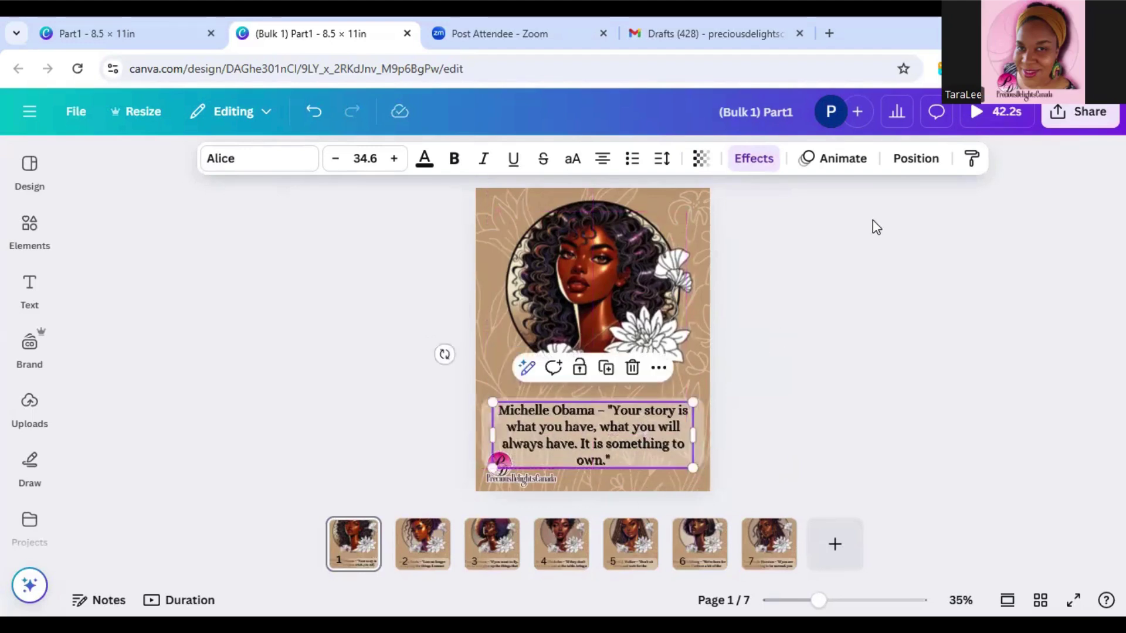
click(907, 161)
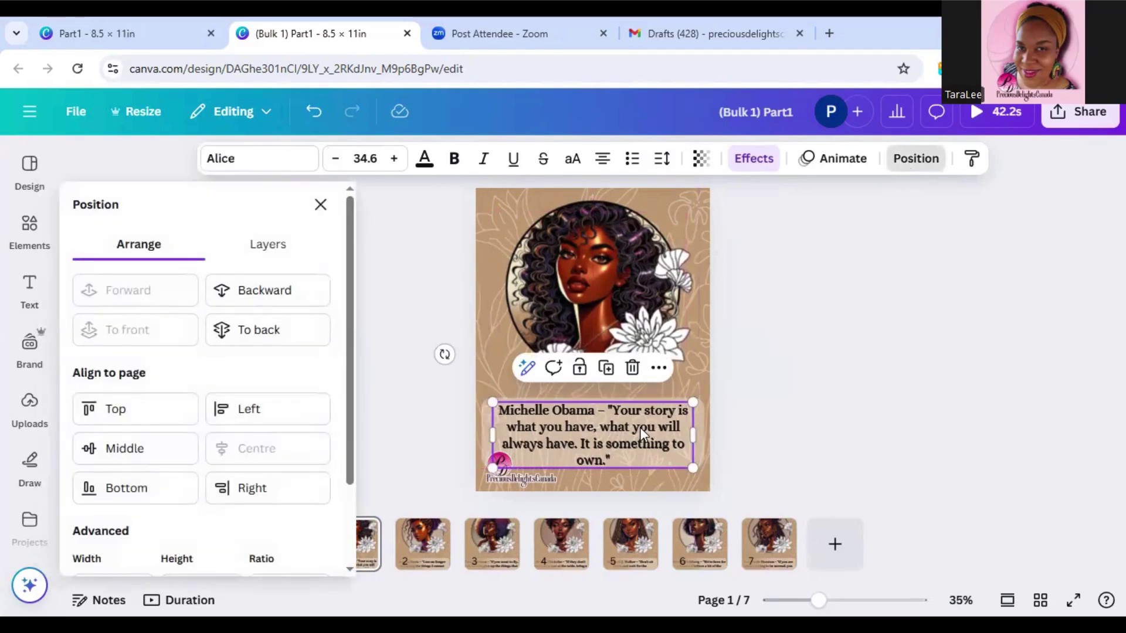
click(811, 392)
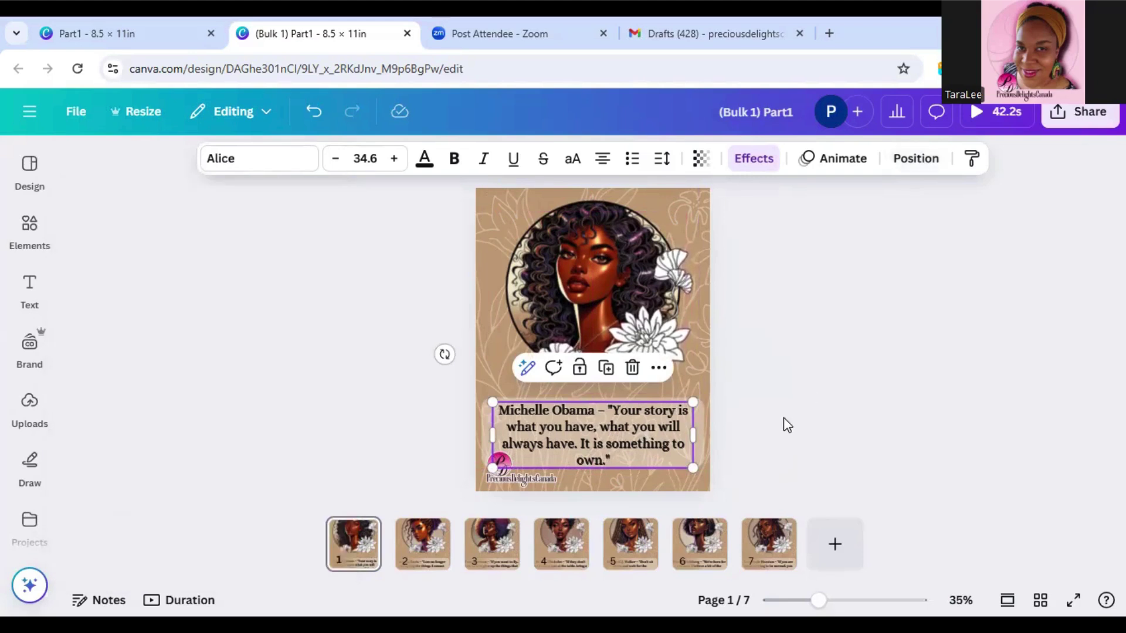
Step: Scale the quote on page 2 down to font size 34.6 to match page 1 and move it over the translucent panel
click(430, 551)
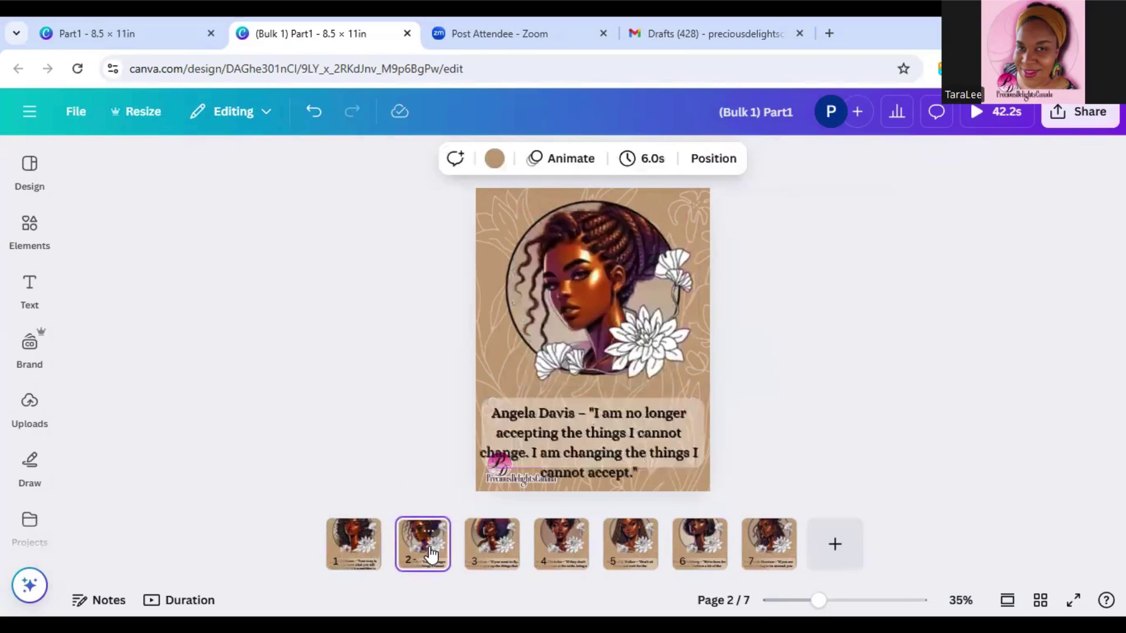
click(620, 451)
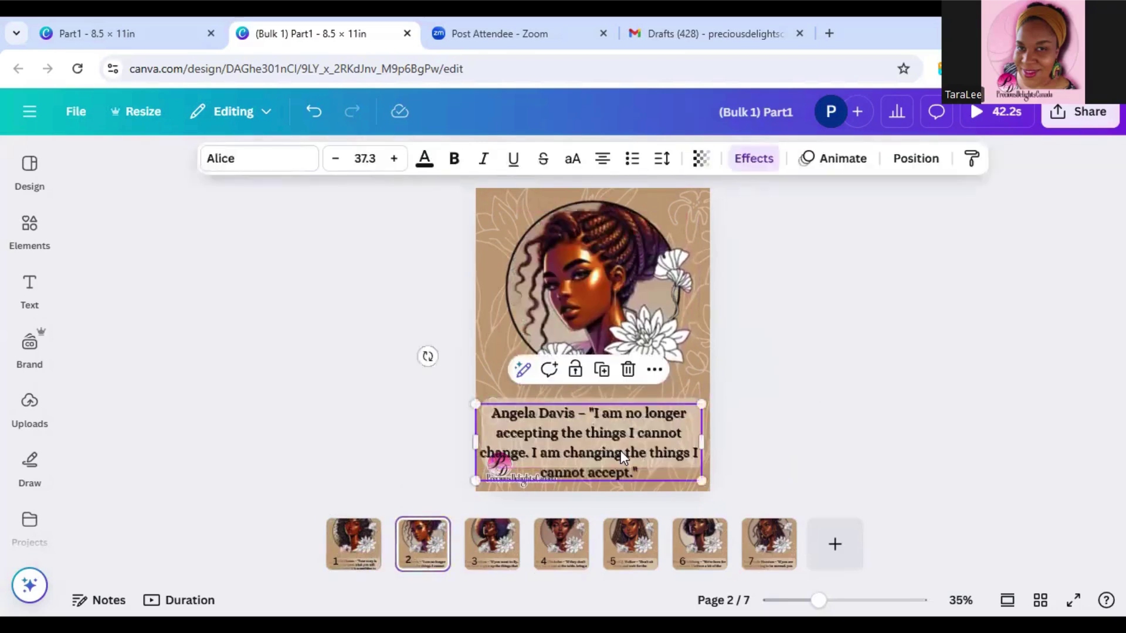
drag(701, 481, 684, 476)
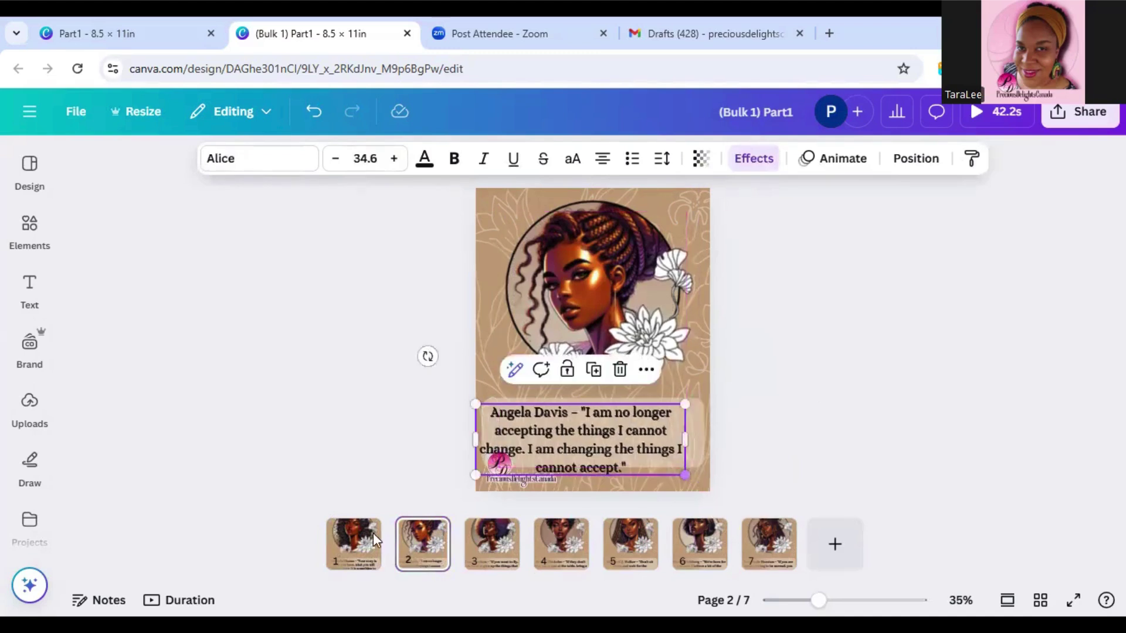
click(354, 551)
click(583, 435)
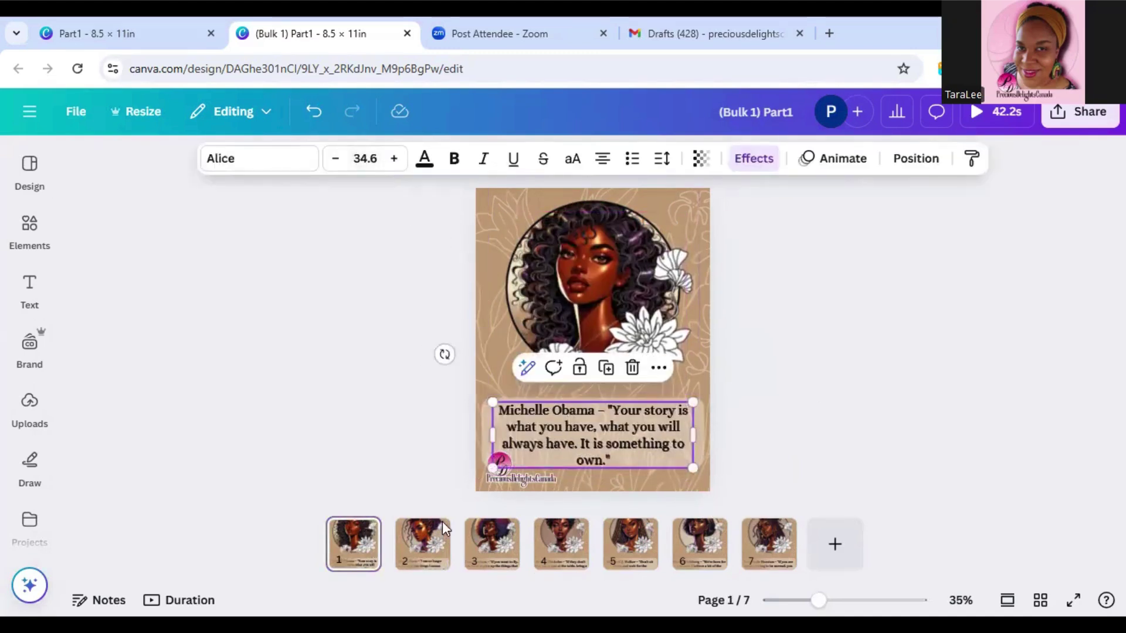
click(425, 557)
click(584, 438)
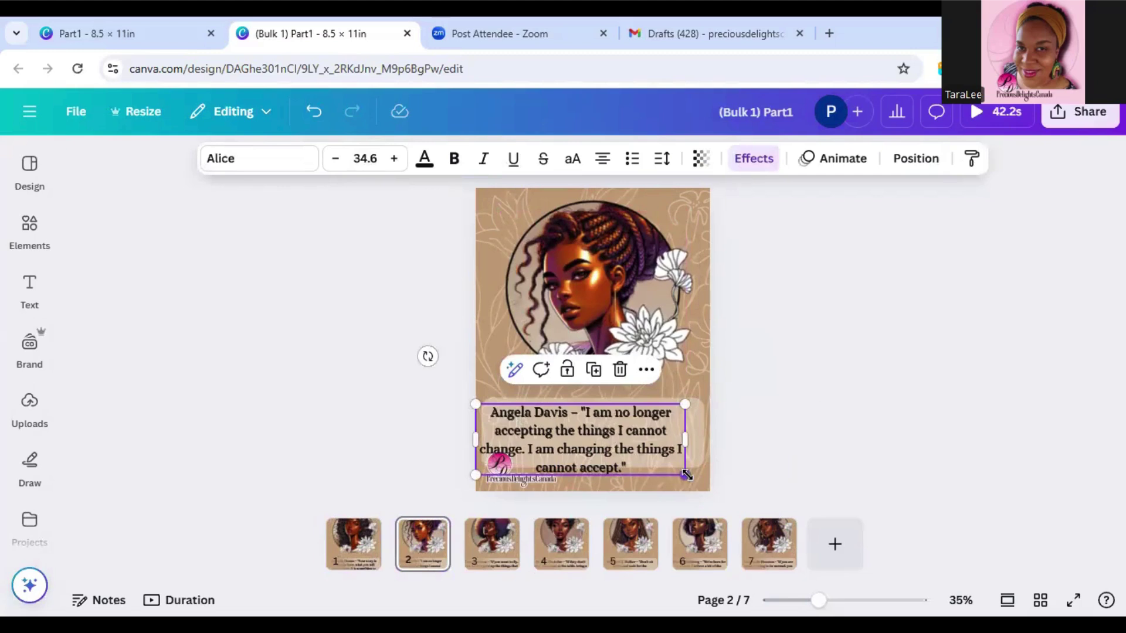
drag(623, 432, 635, 426)
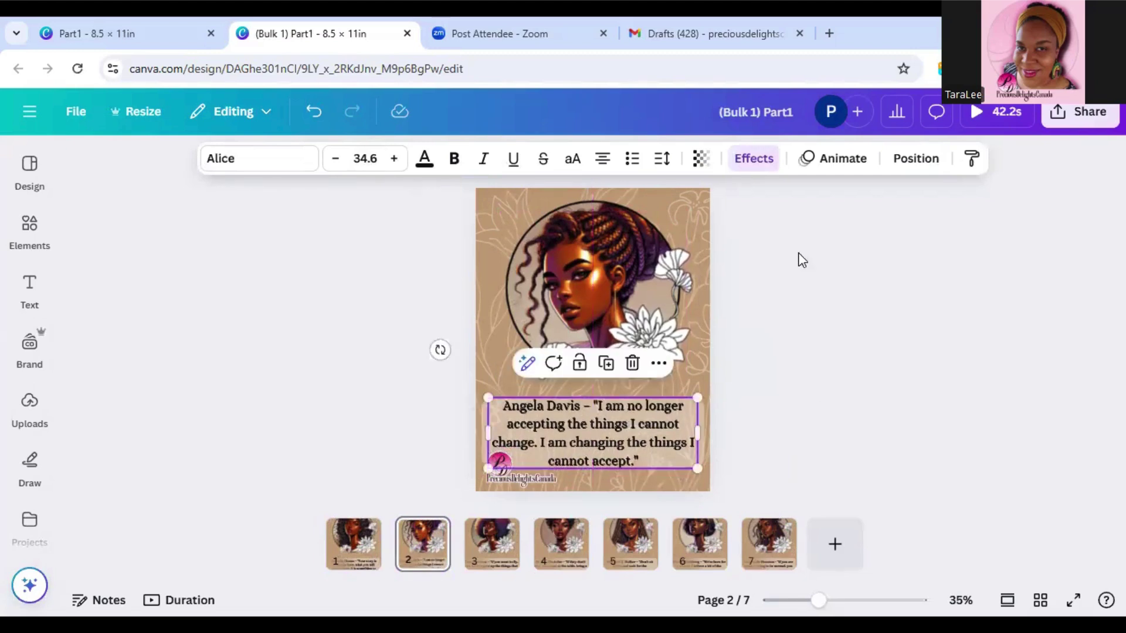
Step: Reduce the line spacing of page 2's quote to 1.22 and centre its text box horizontally on the page
click(663, 160)
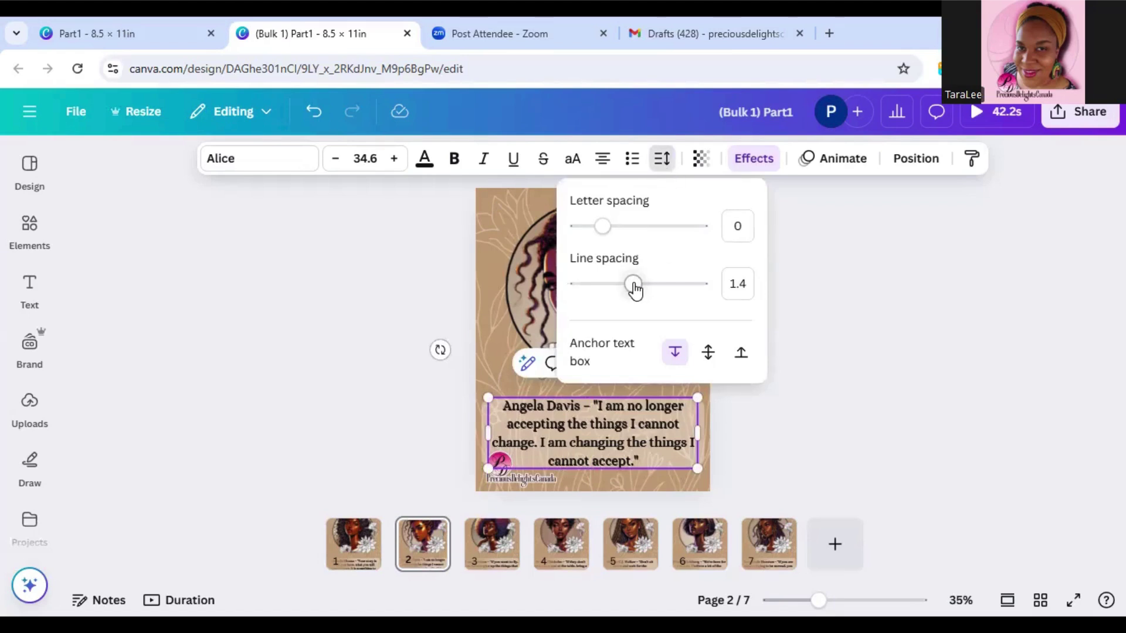
drag(634, 285, 624, 290)
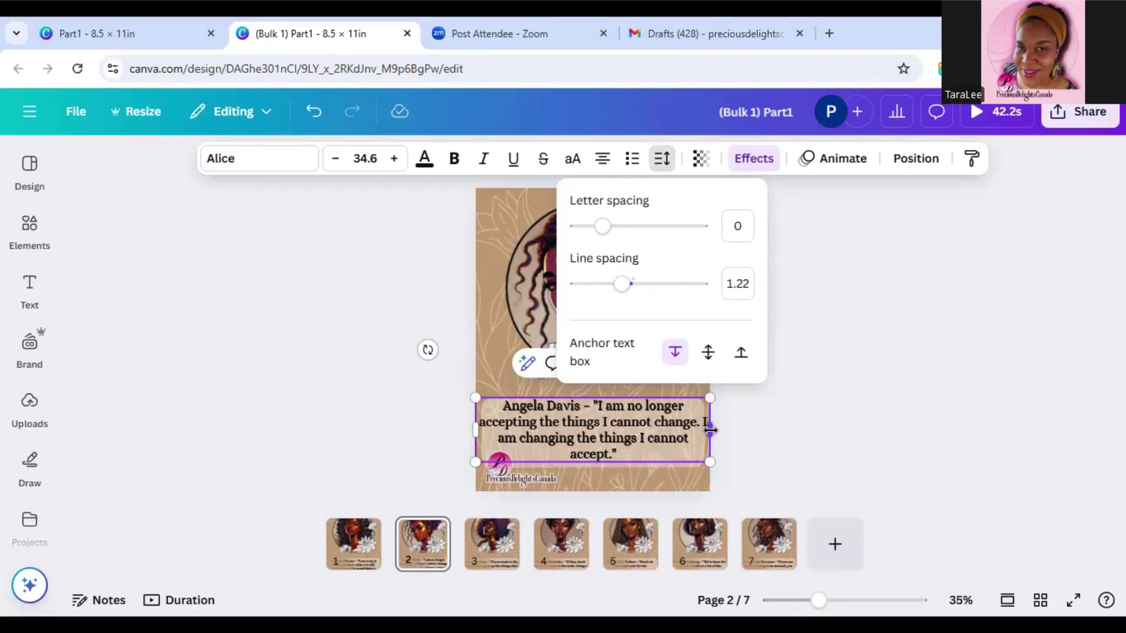
drag(710, 430, 647, 427)
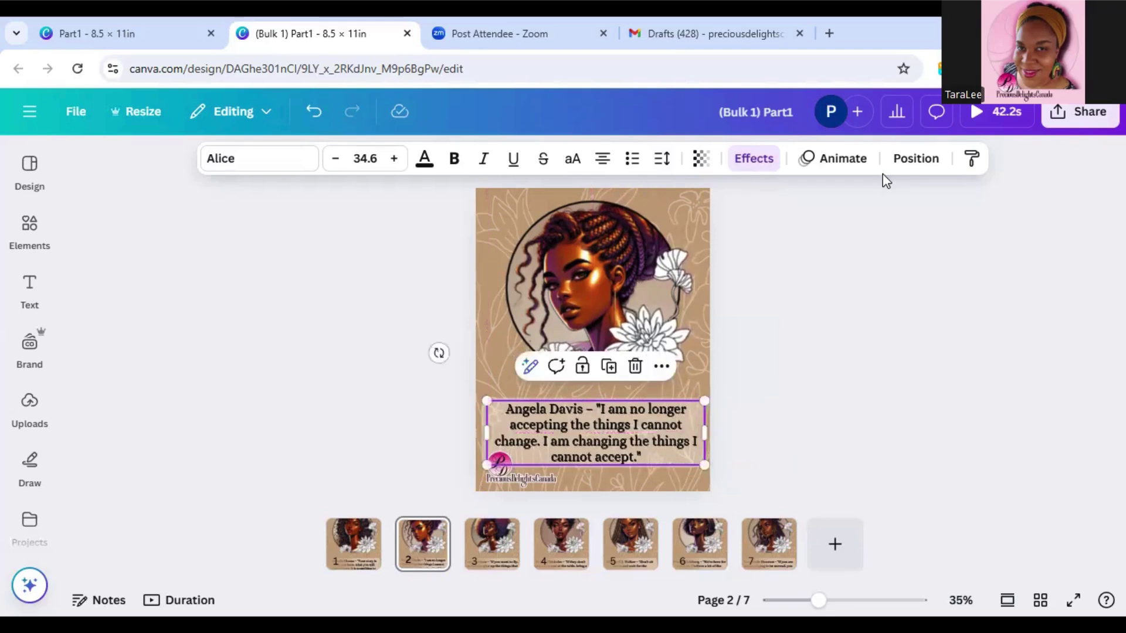
click(903, 159)
click(278, 452)
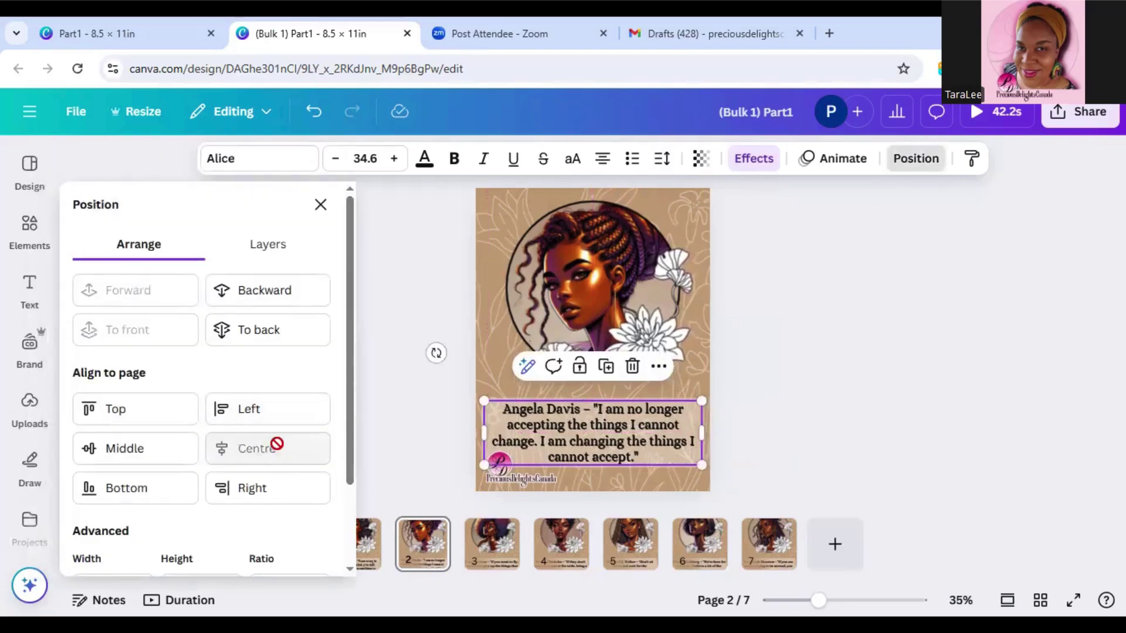
Step: Check the font size of page 2's quote and set the quote on page 3 to the same size, 34.6
click(486, 562)
click(616, 413)
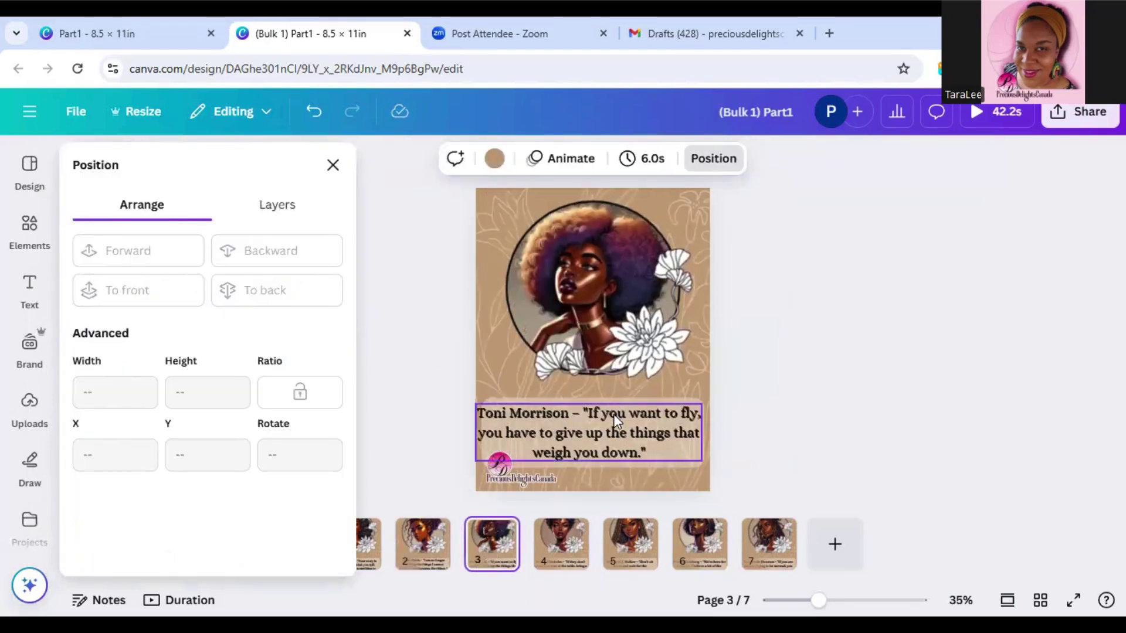
click(430, 565)
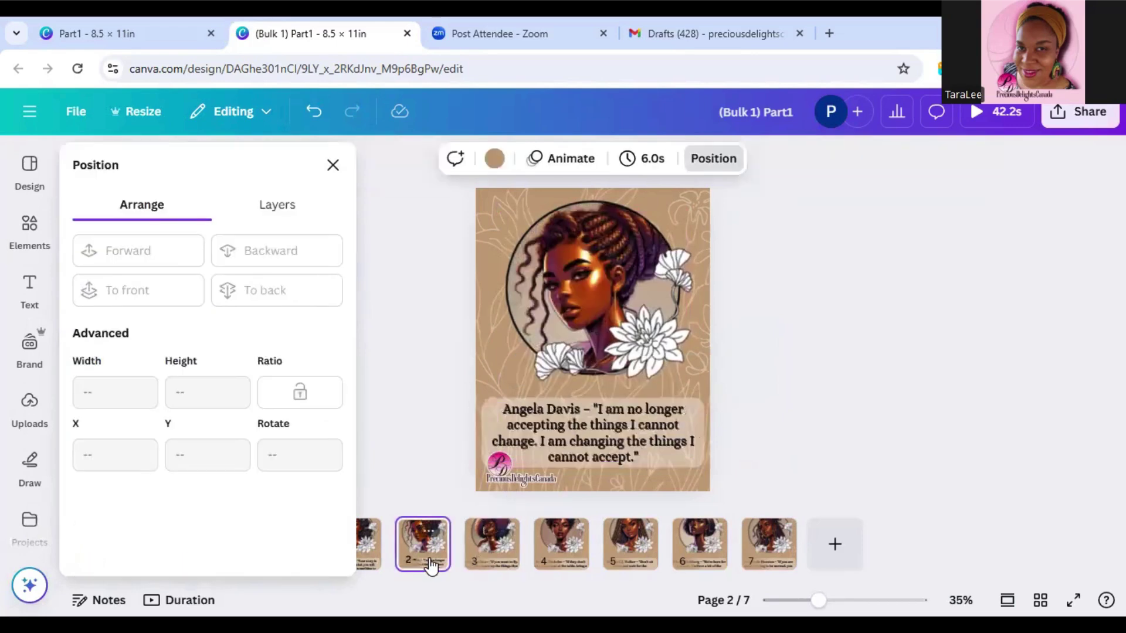
click(557, 459)
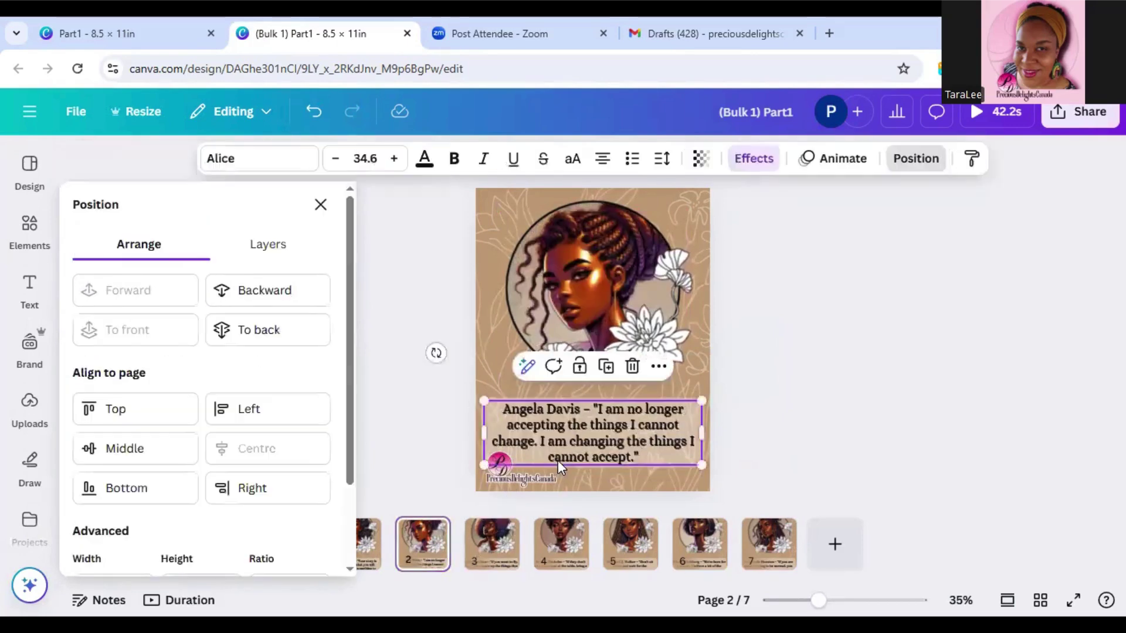
click(522, 537)
click(608, 447)
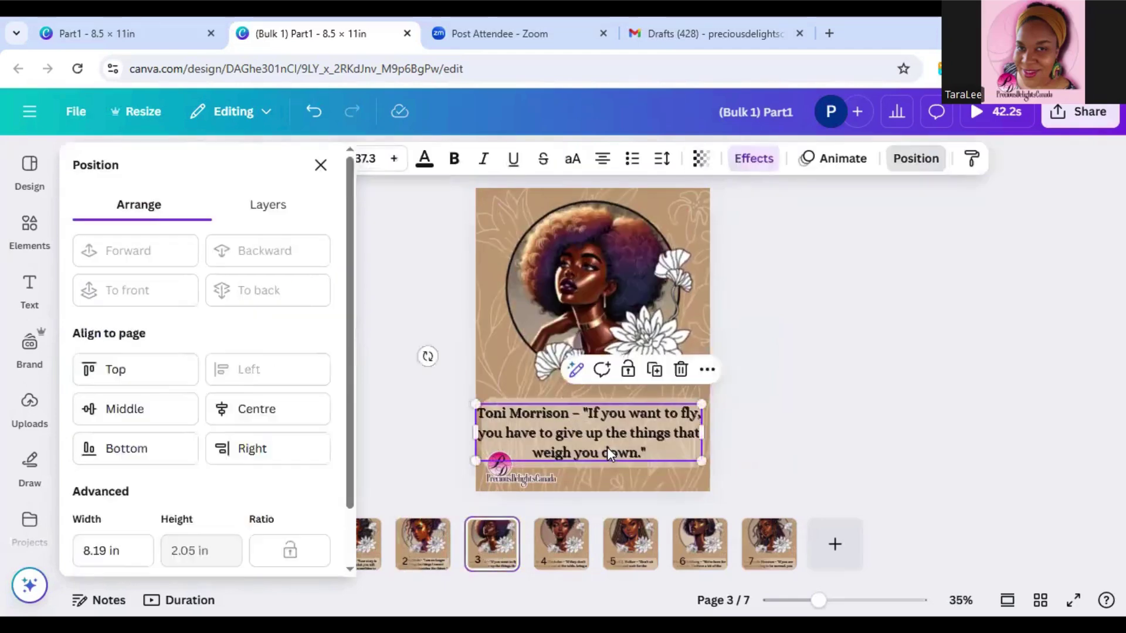
click(375, 157)
text(34)
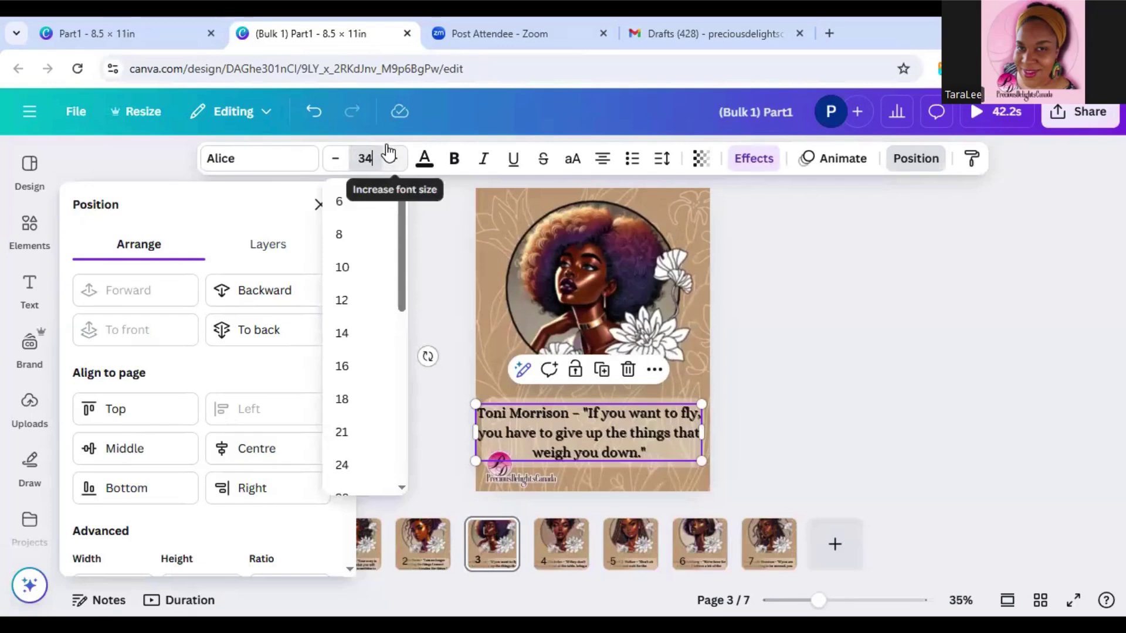
text(.6)
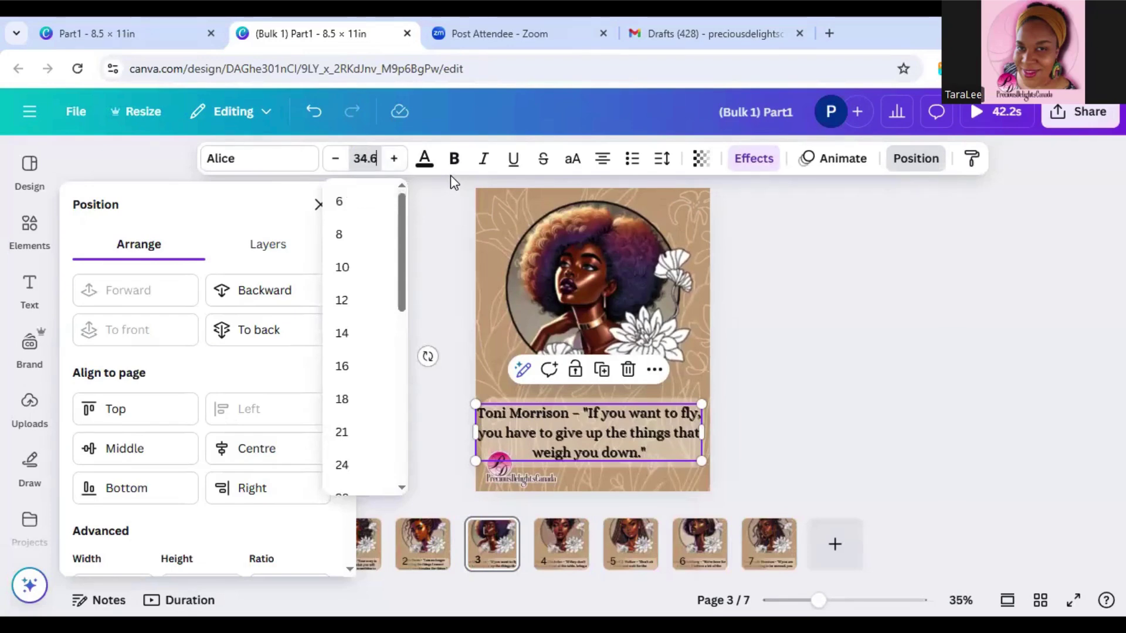
key(Return)
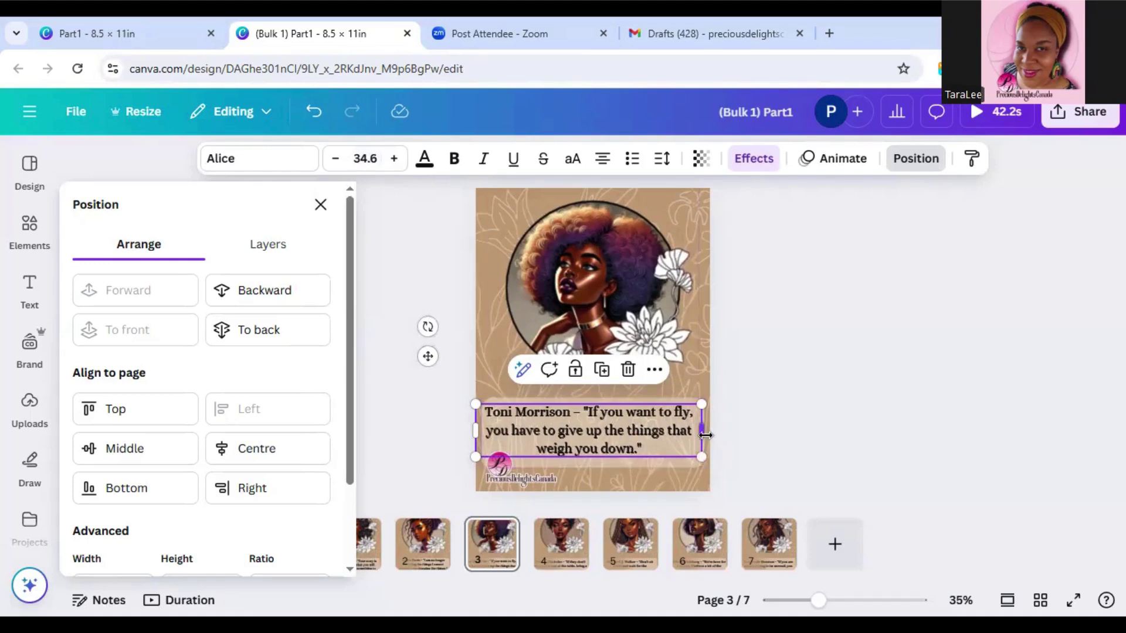
Step: Narrow page 3's quote text box slightly and centre it horizontally on the page over the translucent panel
drag(702, 434, 688, 432)
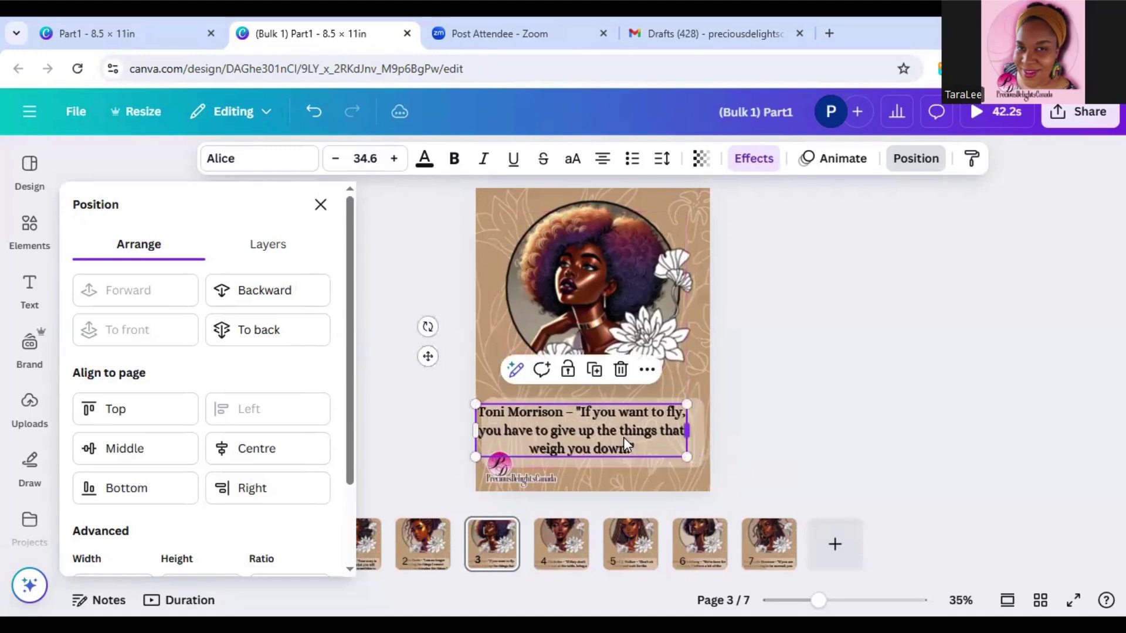
drag(620, 434, 633, 433)
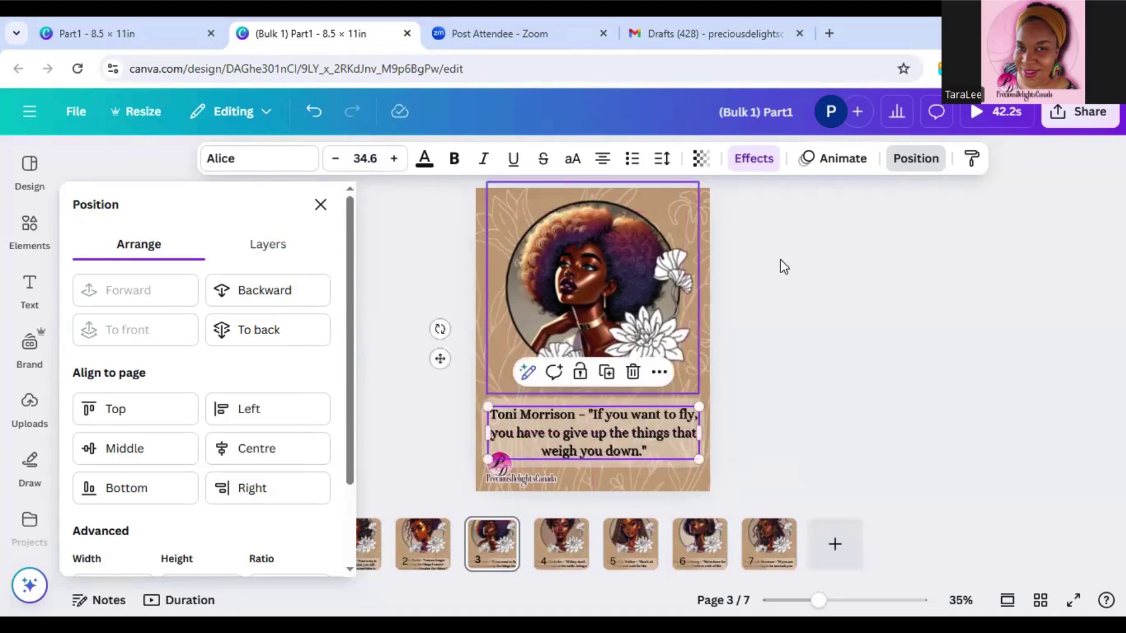
click(264, 450)
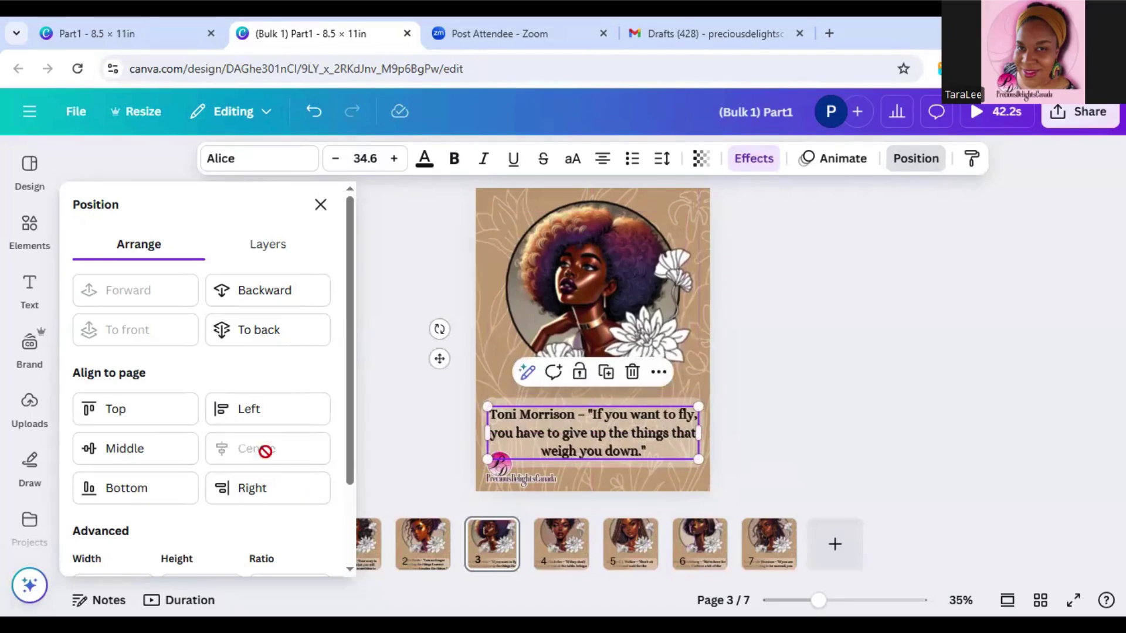
Step: Set page 4's quote to font size 34.6 and fit its narrowed text box centrally over the translucent panel
click(560, 551)
click(624, 435)
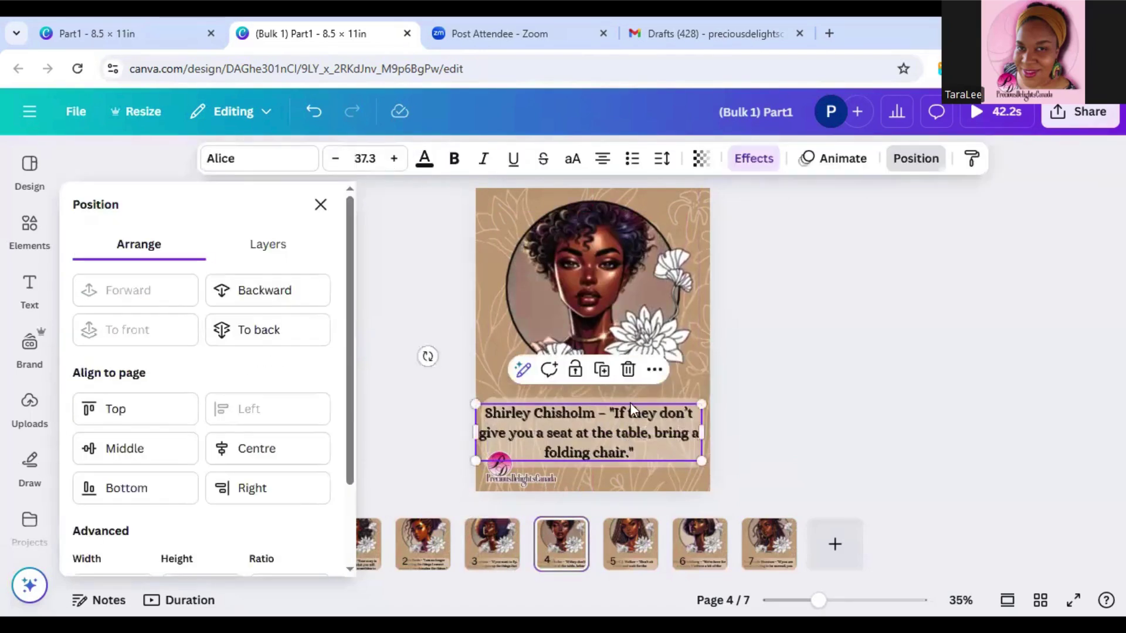
click(375, 159)
text(3)
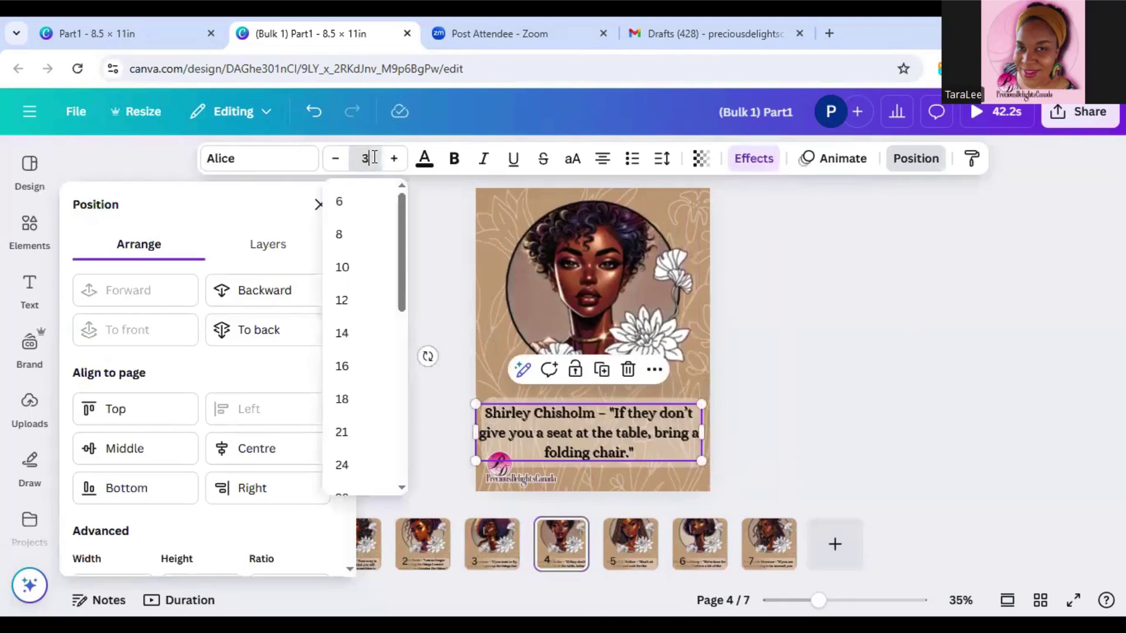
text(4.6)
key(Return)
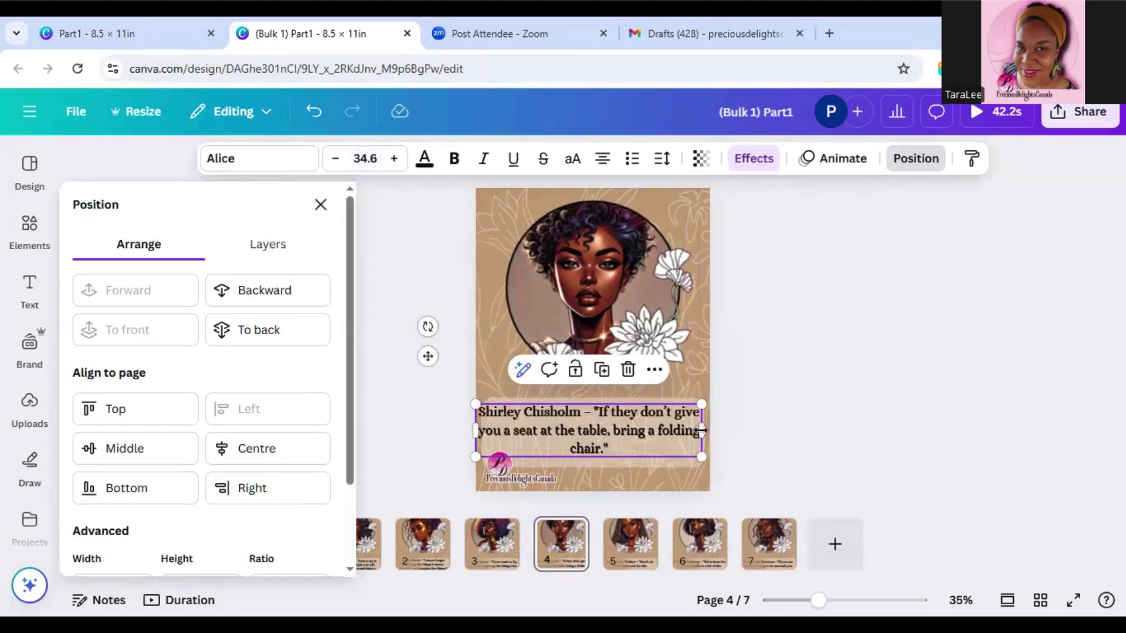
drag(682, 431, 678, 431)
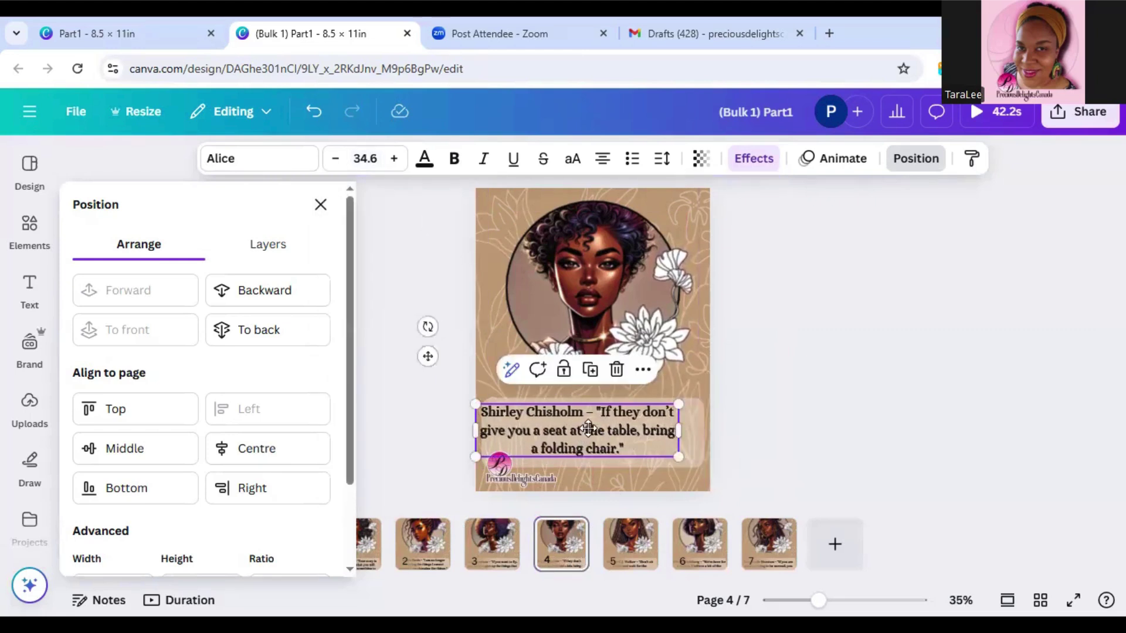
drag(576, 428, 592, 434)
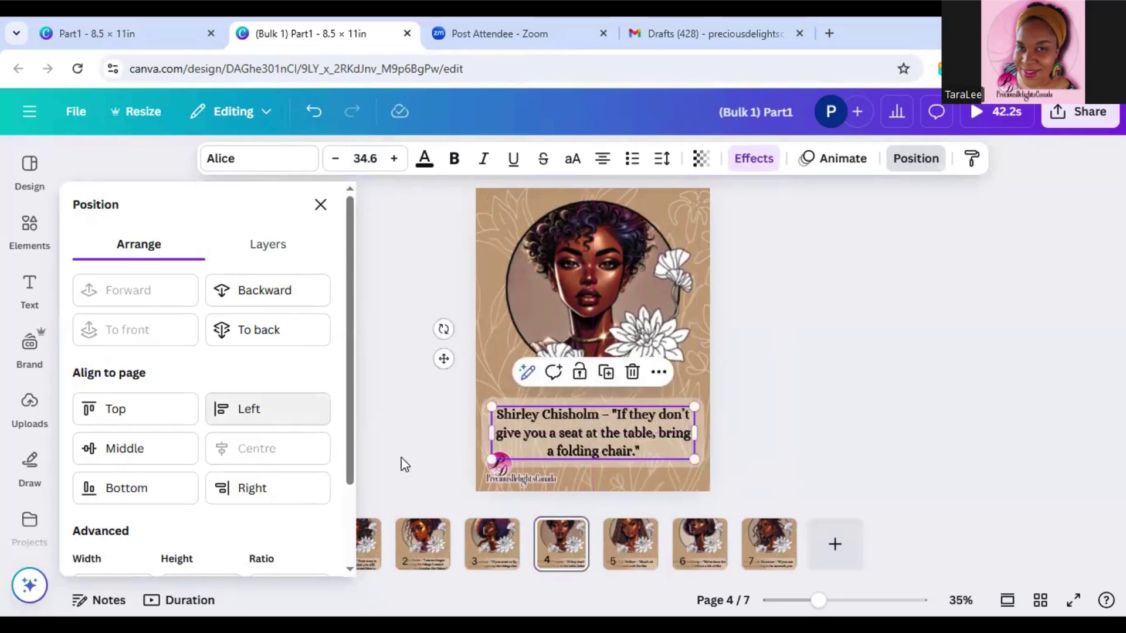
Step: Set the font size of the quote on page 5 to 34.6
click(628, 553)
click(603, 462)
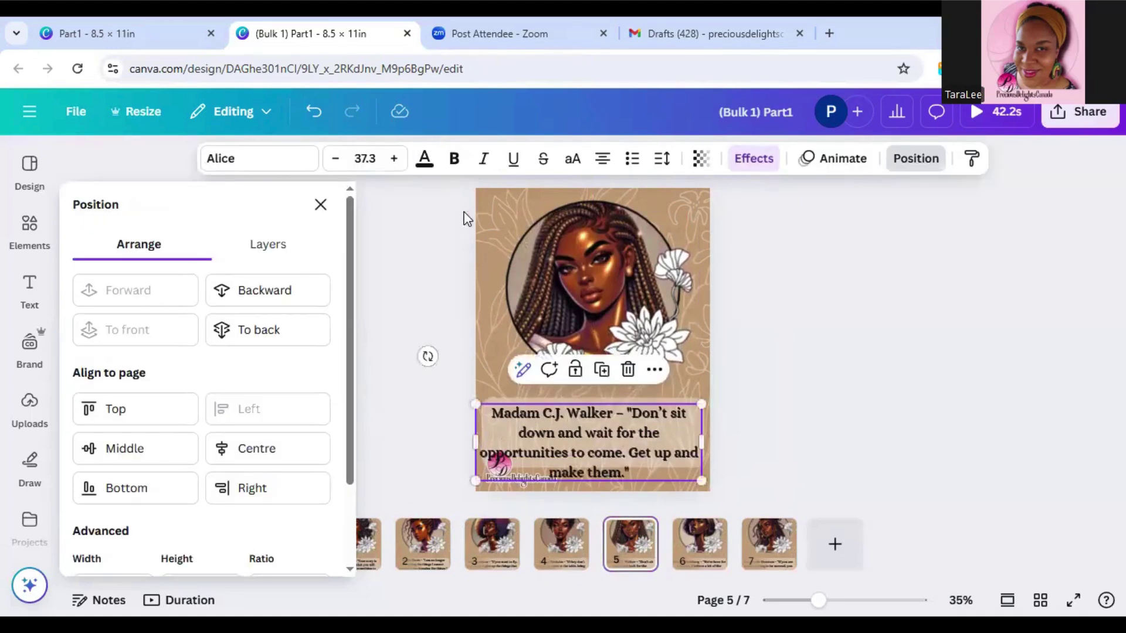
click(366, 160)
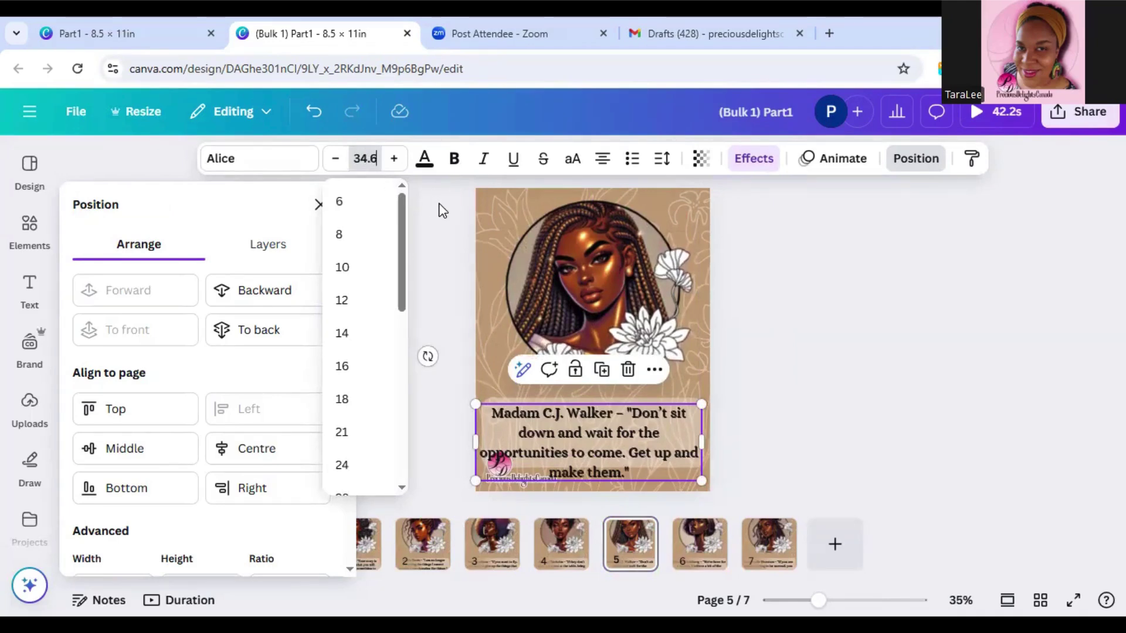
text(34.6)
key(Return)
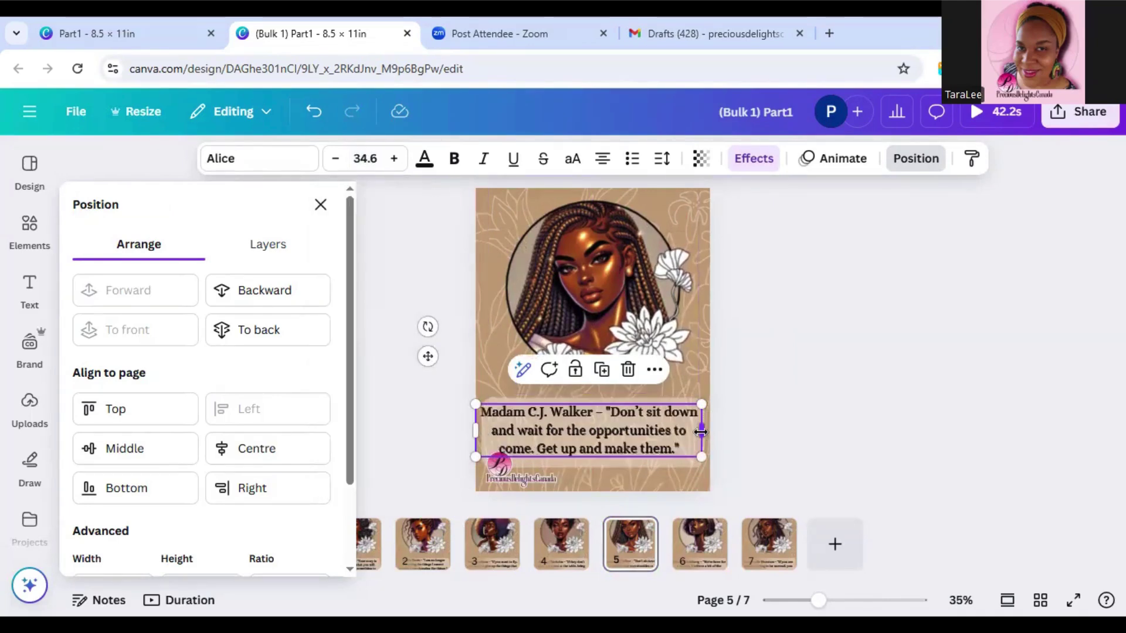
Step: Narrow page 5's quote text box, tighten its line spacing, and centre it over the translucent panel
mouse_move(693, 432)
mouse_down()
mouse_move(712, 435)
mouse_move(653, 437)
mouse_move(685, 431)
mouse_up()
drag(617, 431, 622, 422)
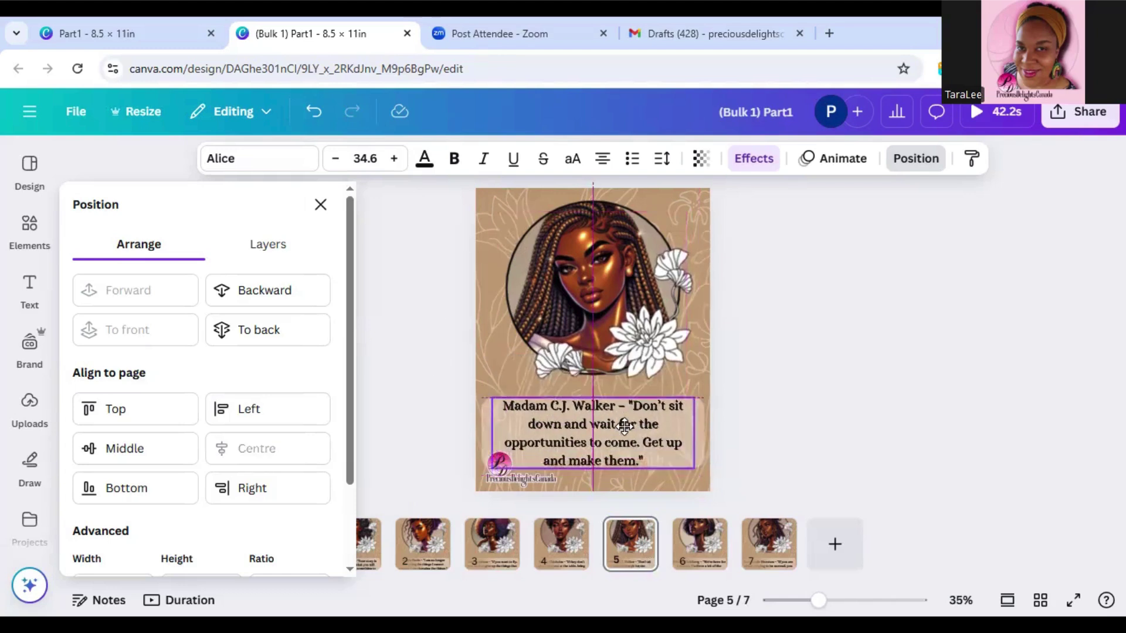
click(662, 158)
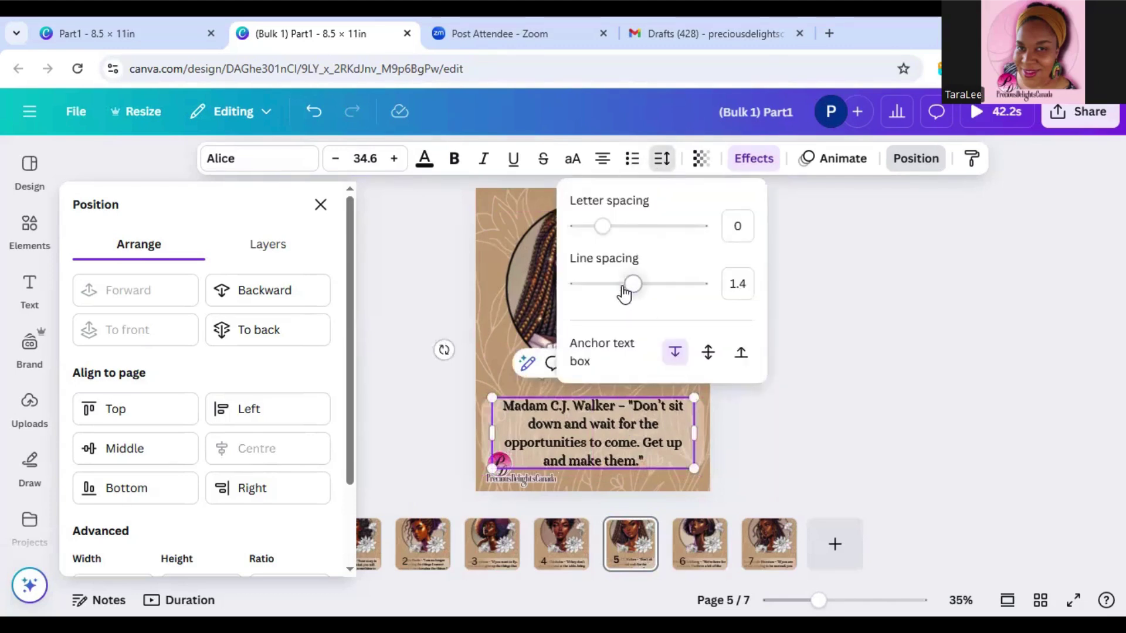
mouse_move(623, 293)
mouse_down()
mouse_move(609, 293)
mouse_move(619, 296)
mouse_up()
drag(612, 423, 613, 422)
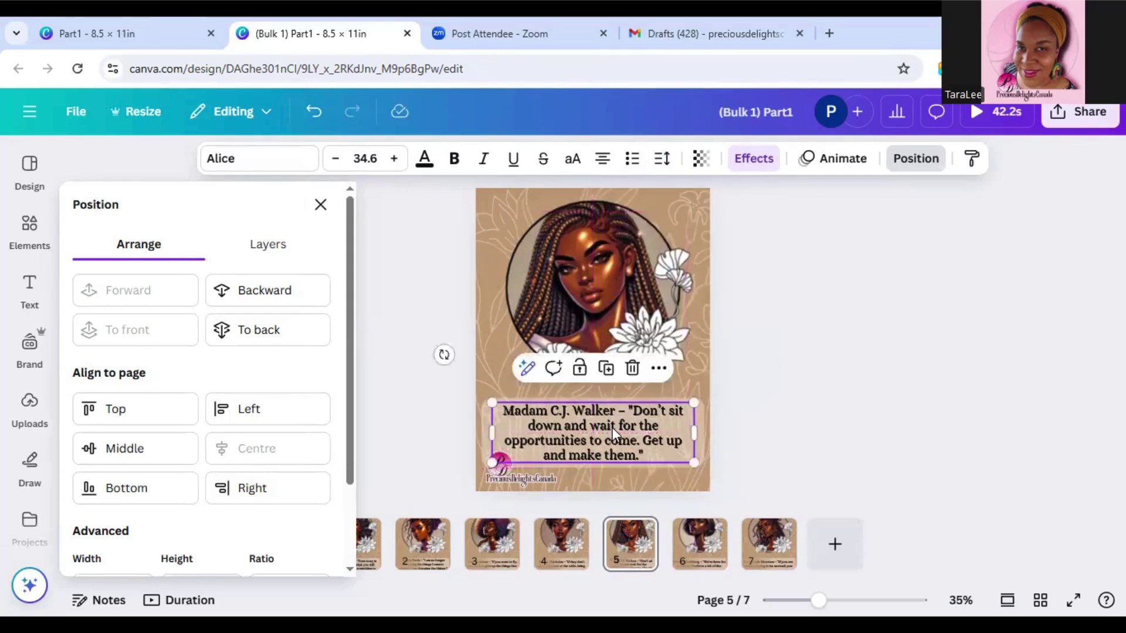
Step: Check the font size of page 5's quote and set the quote on page 6 to the same size, 34.6
click(702, 558)
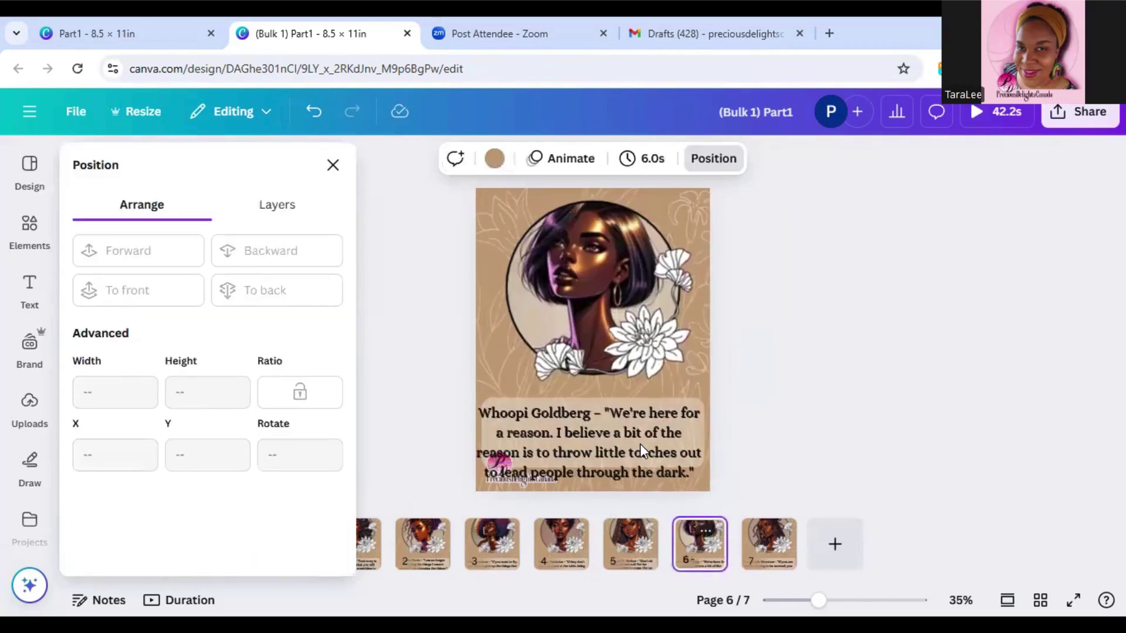
click(640, 451)
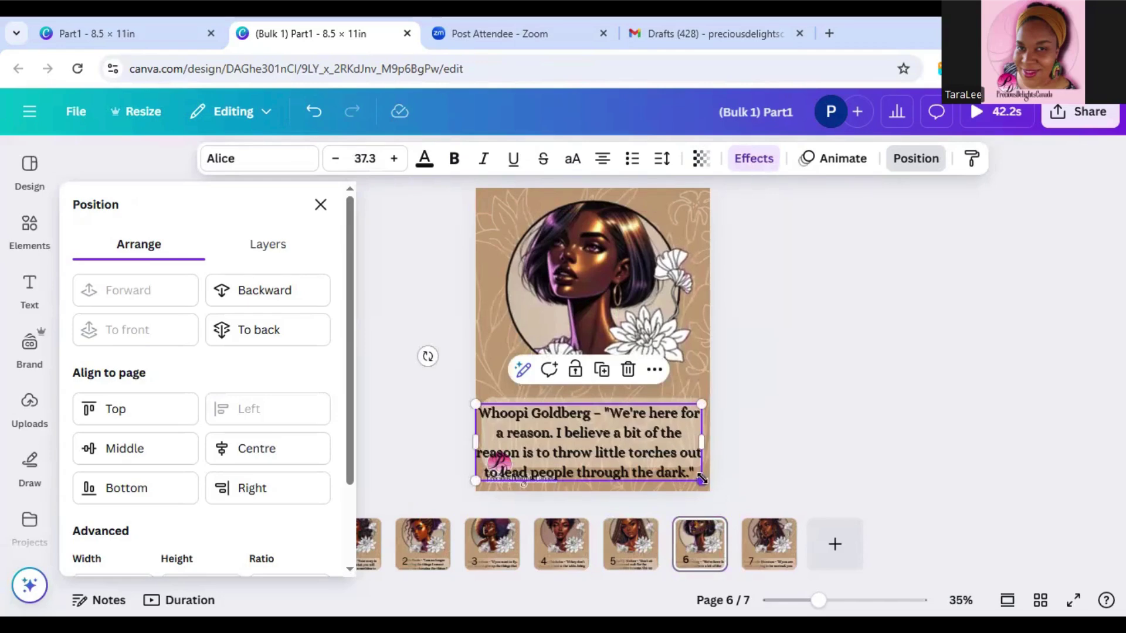
click(639, 551)
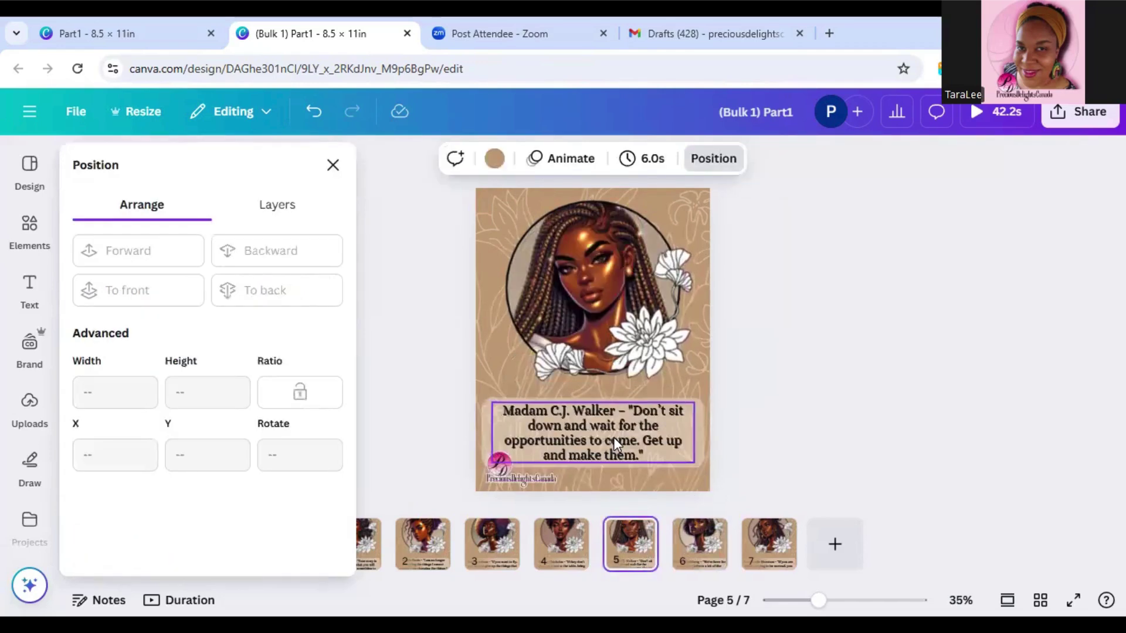
click(613, 438)
click(699, 548)
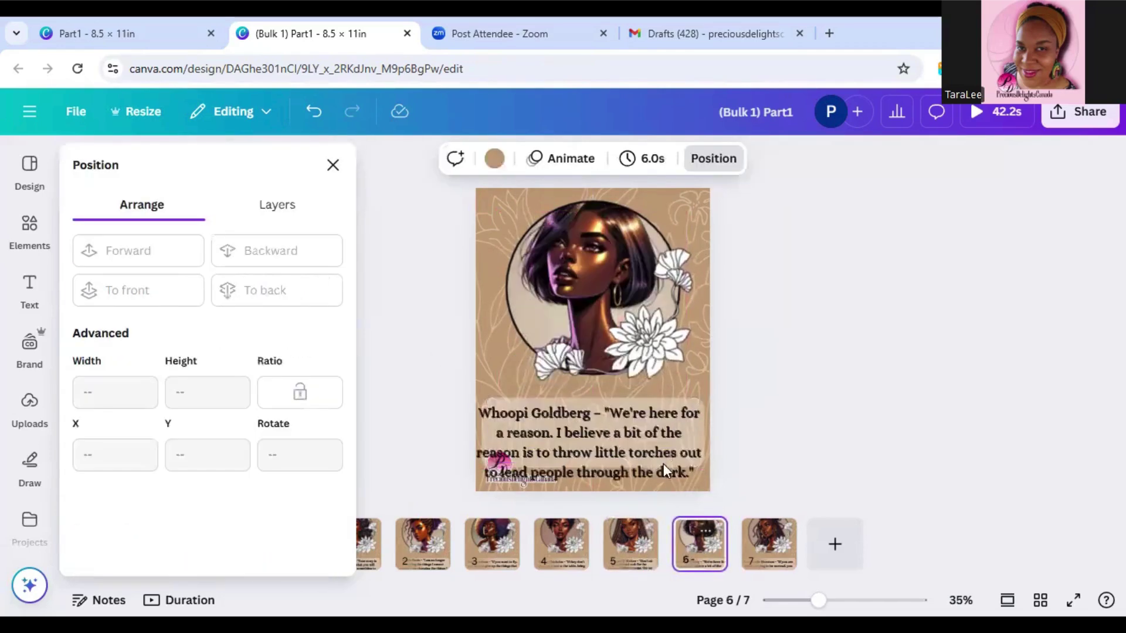
click(655, 454)
click(372, 158)
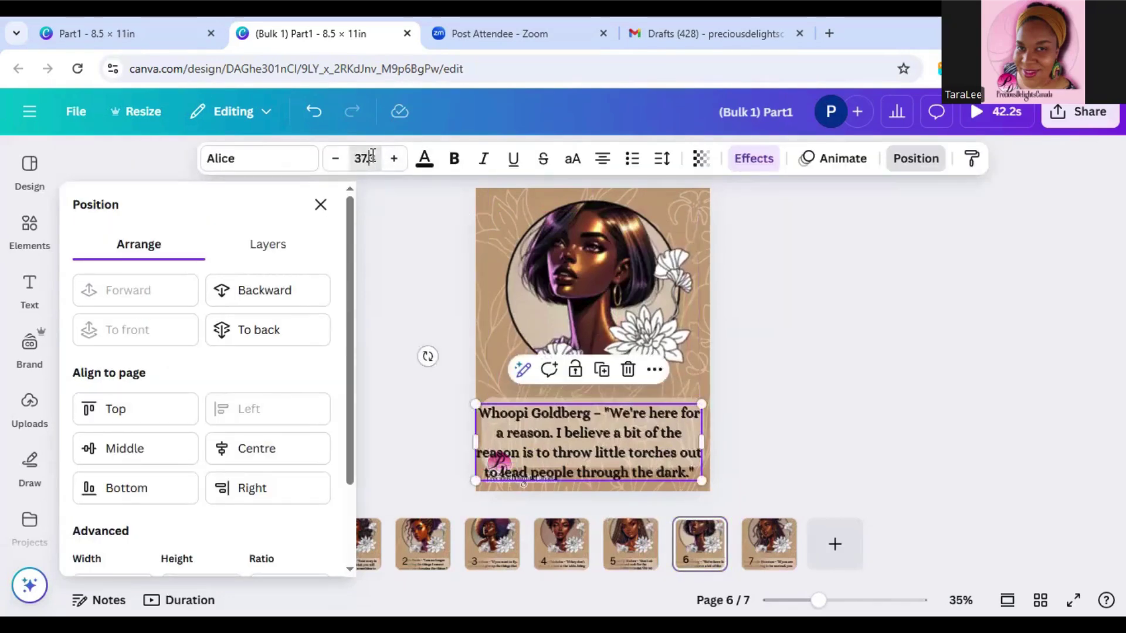
text(34)
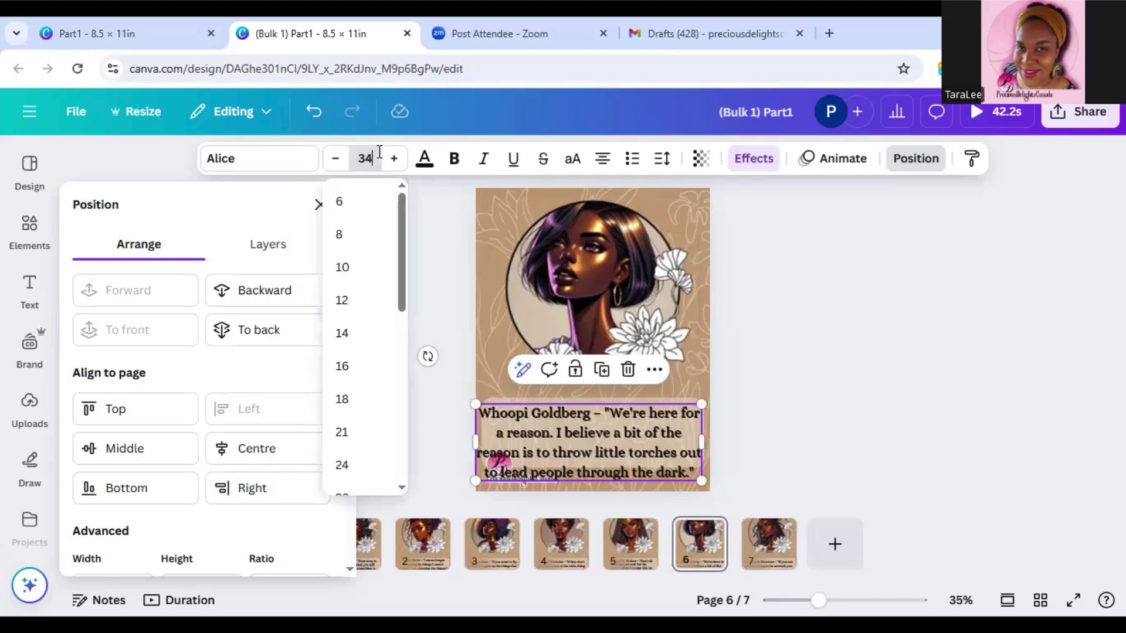
text(.)
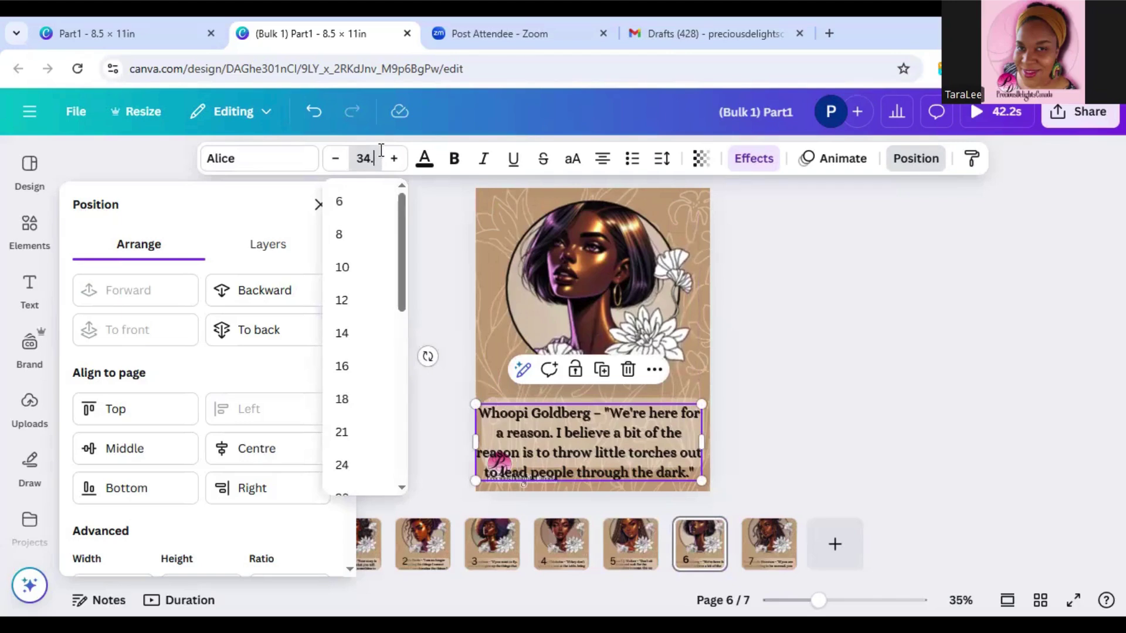
text(6)
key(Return)
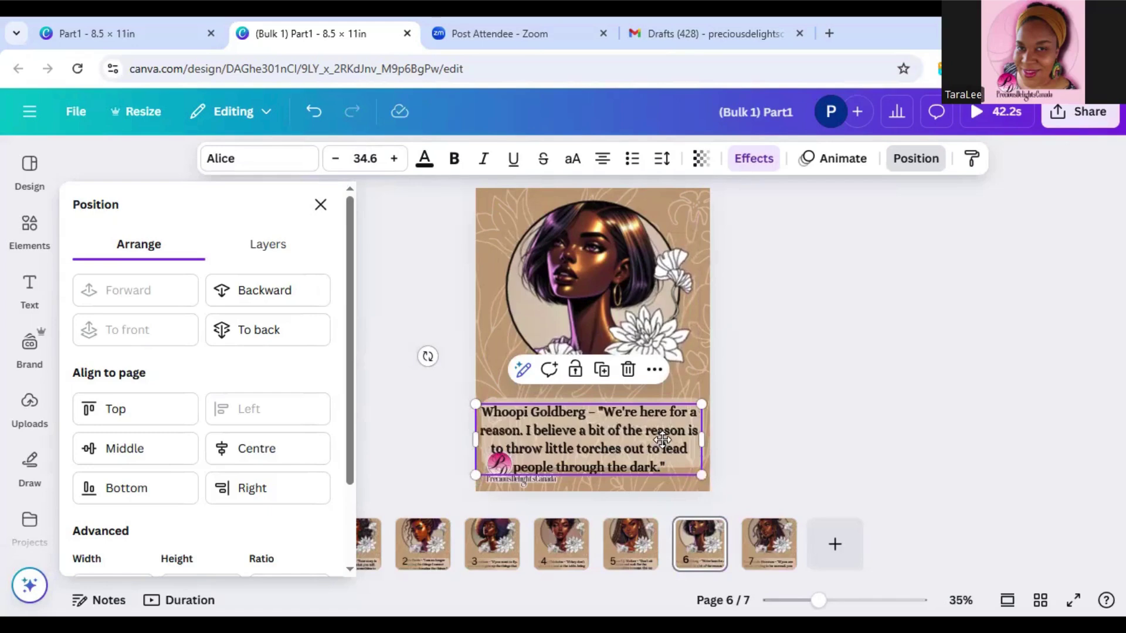
Step: Reduce the line spacing of page 6's quote to 1.14 and centre its text box horizontally over the translucent panel
drag(658, 440, 684, 442)
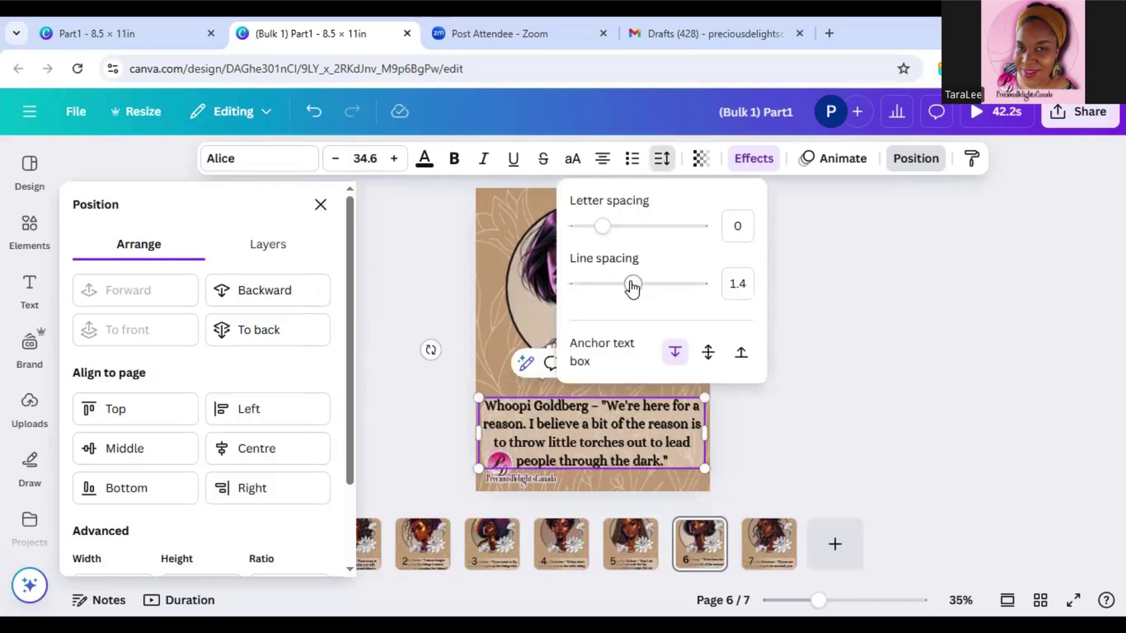
click(619, 286)
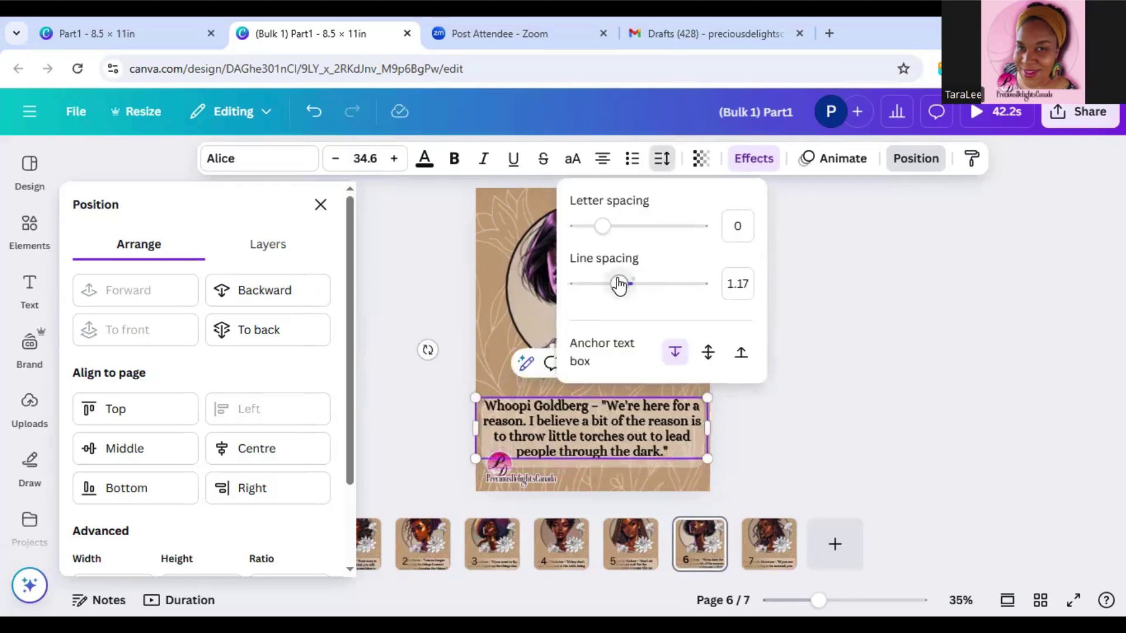
drag(619, 285, 617, 285)
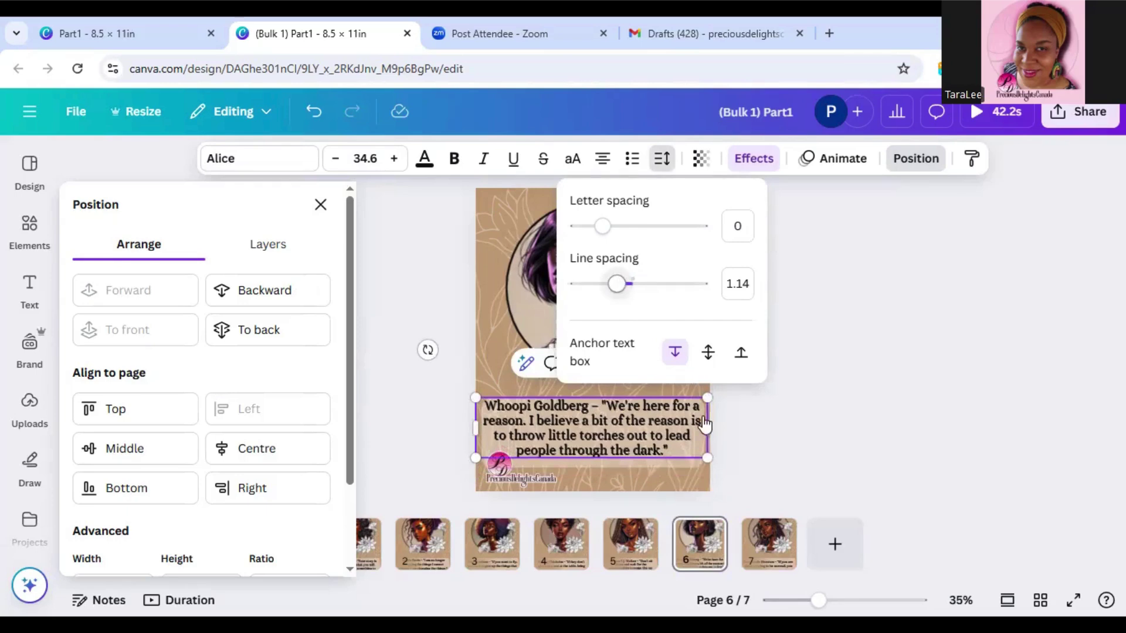
drag(657, 424, 655, 429)
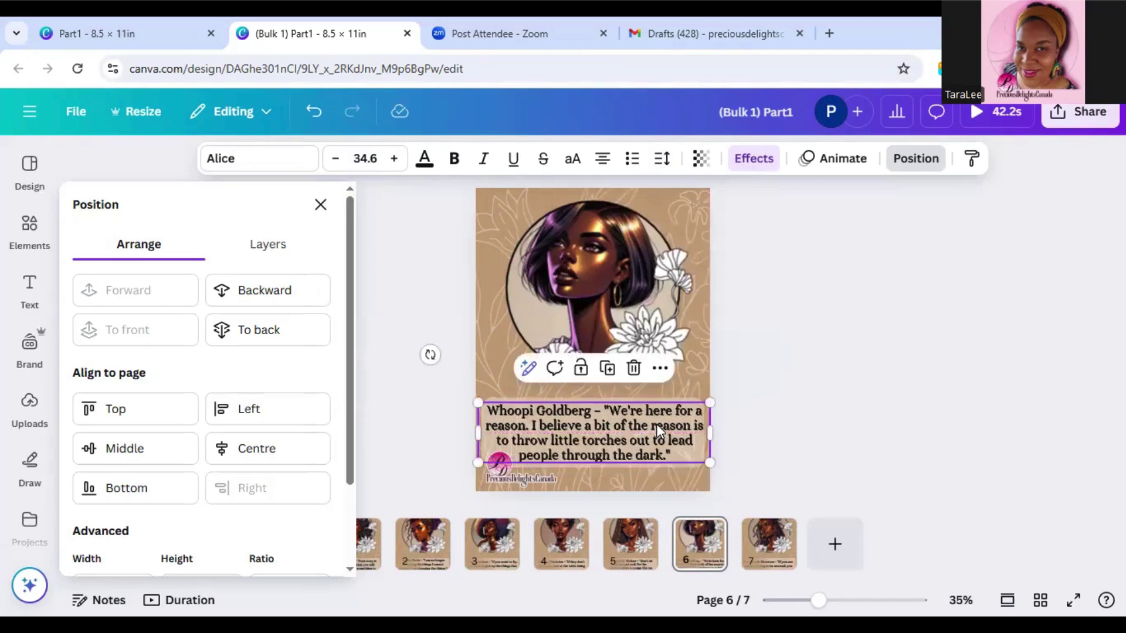
click(273, 447)
click(794, 392)
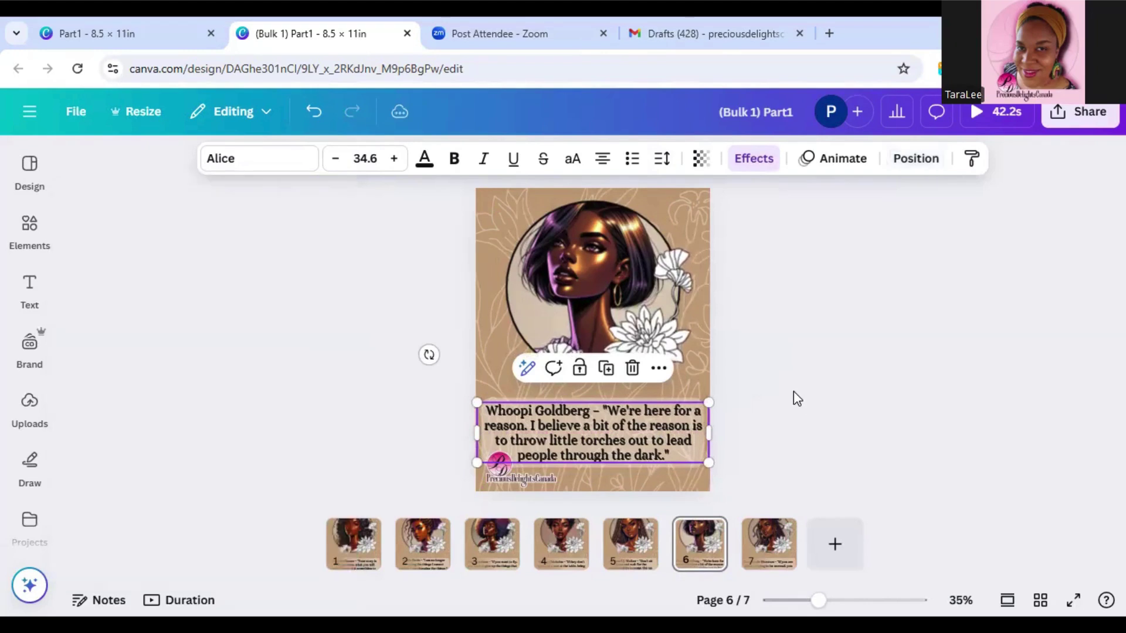
click(792, 390)
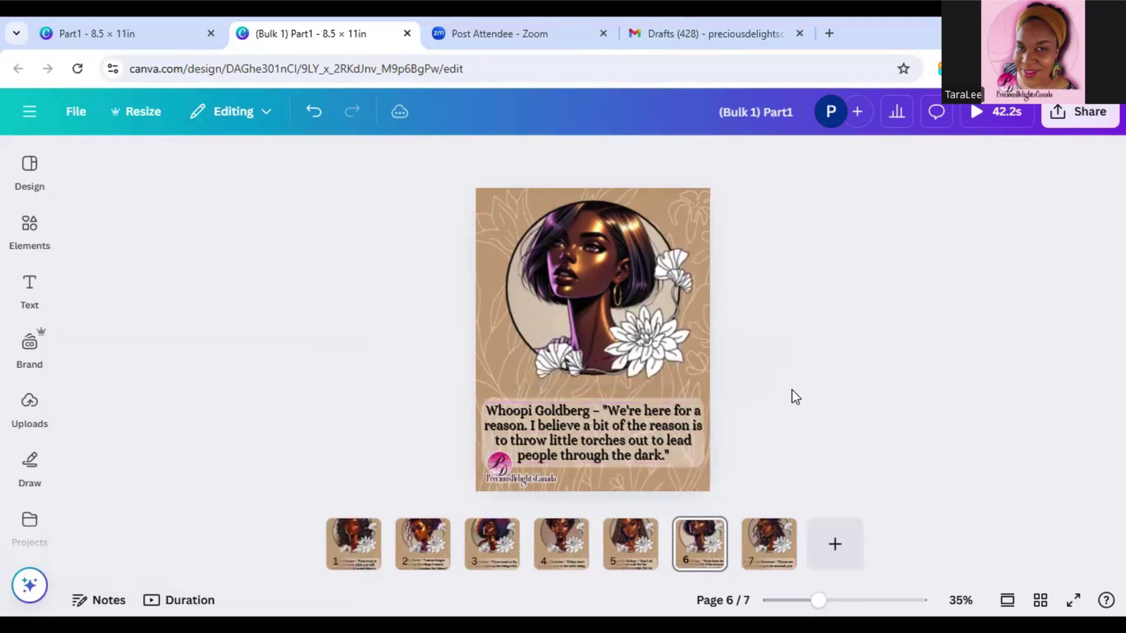
Step: Set the font size of the quote on page 7 to 34.6
right_click(768, 533)
click(633, 430)
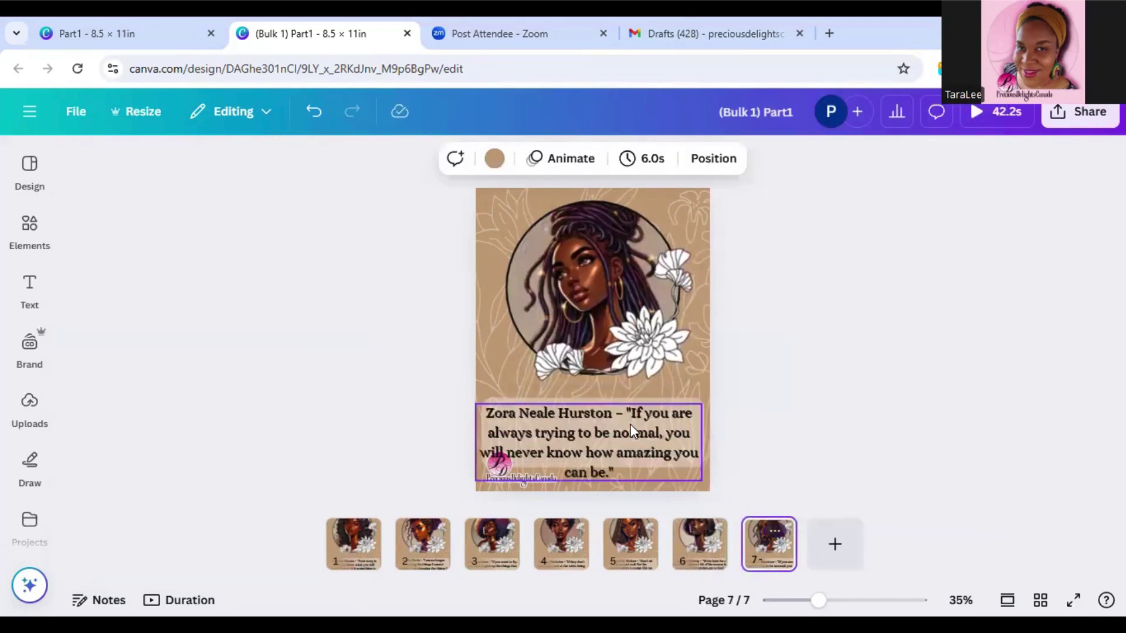
click(608, 464)
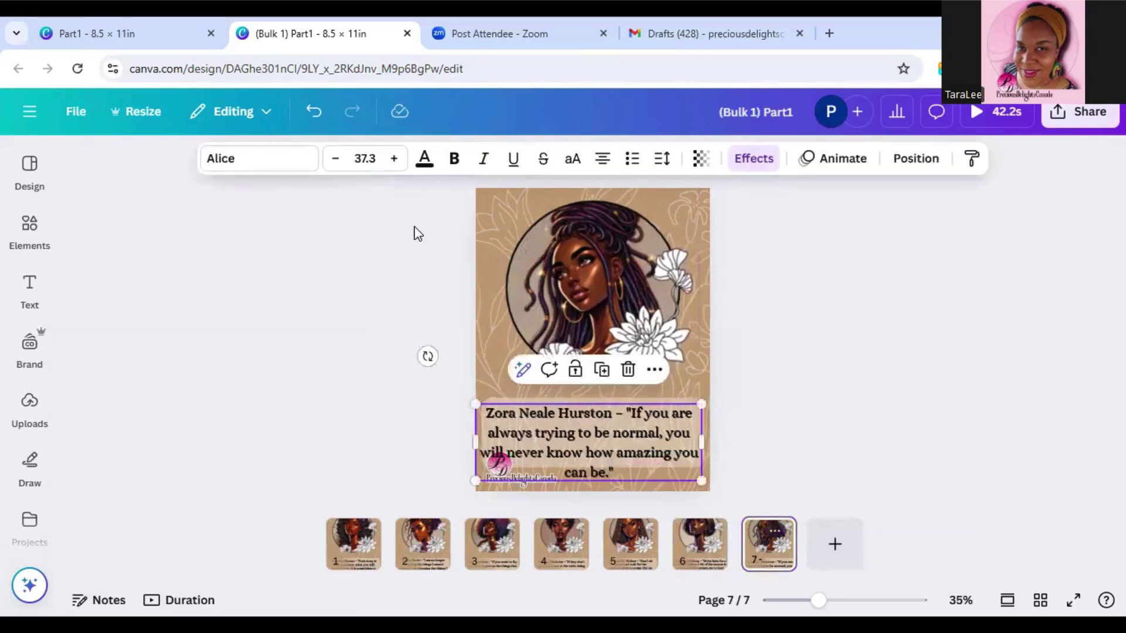
click(366, 158)
text(34.6)
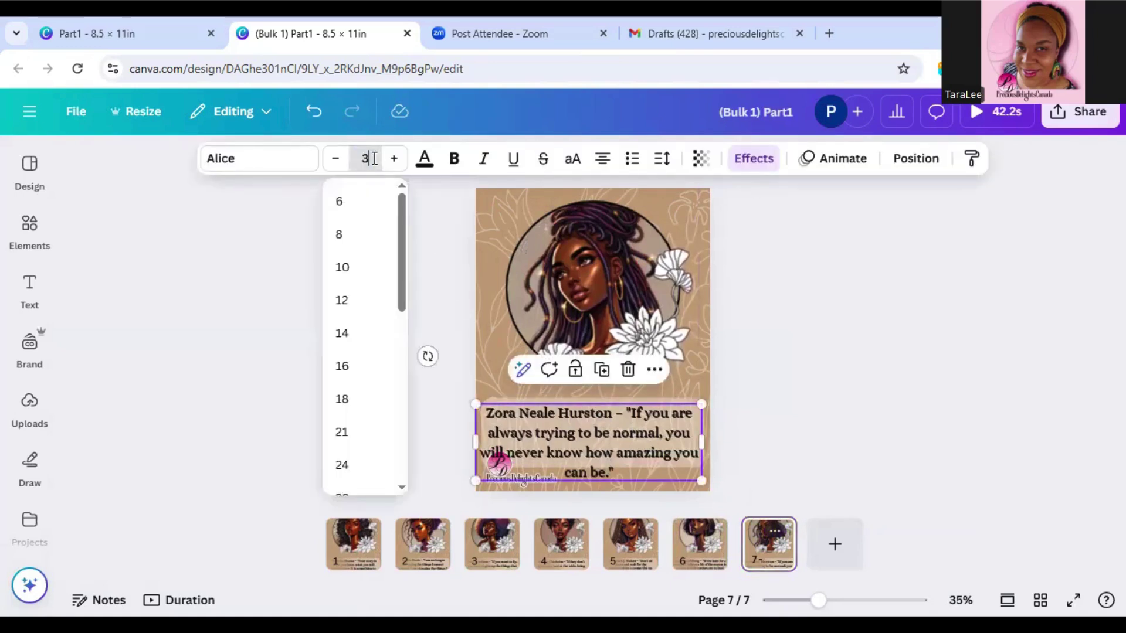
key(Return)
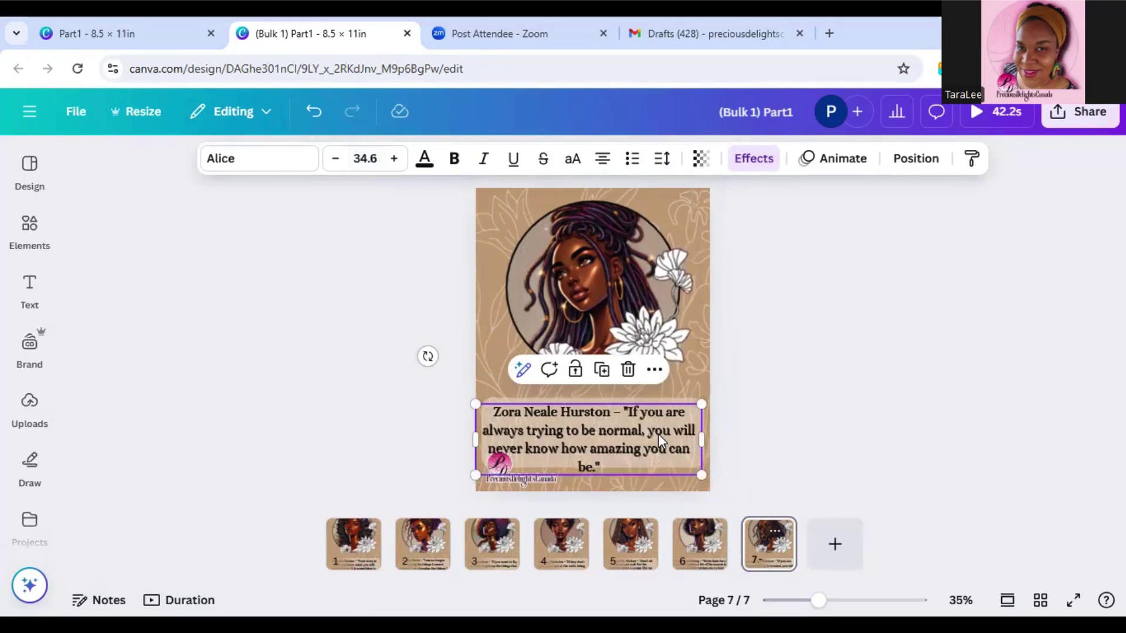
Step: Tighten the line spacing of page 7's quote and move its text box vertically to fit within the translucent panel
drag(657, 435, 658, 430)
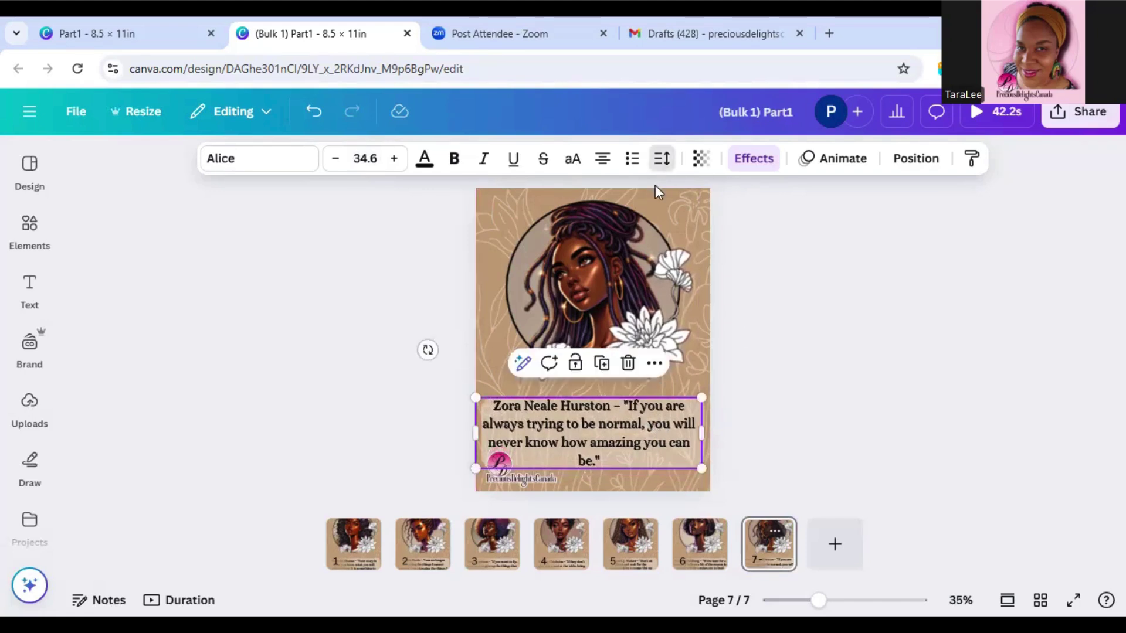
click(661, 158)
drag(630, 290, 621, 289)
click(648, 420)
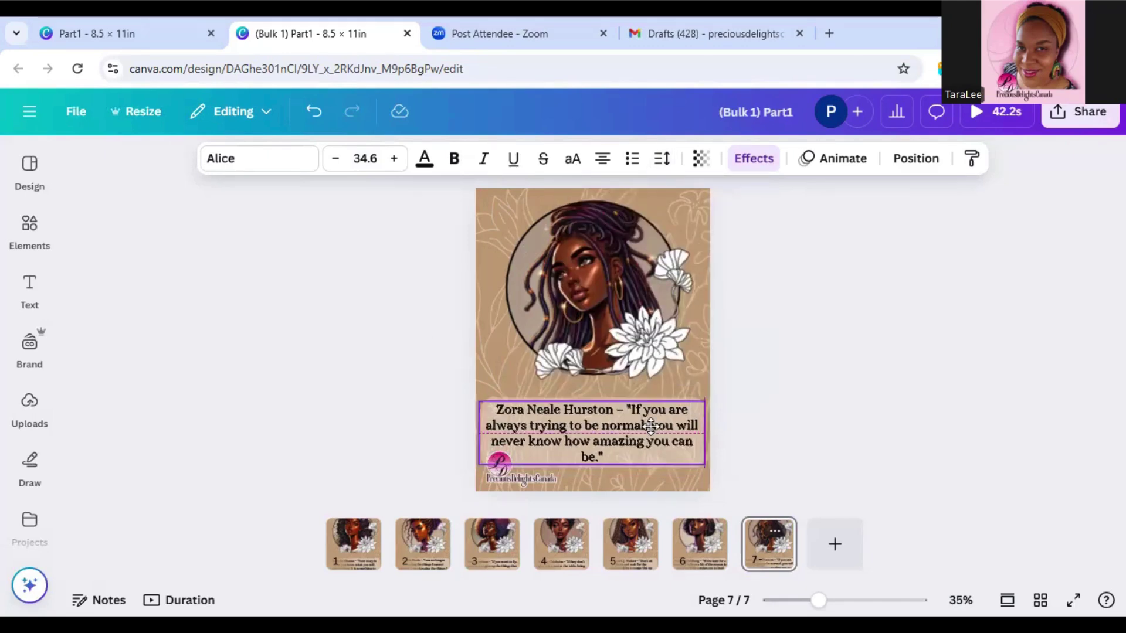
Step: Narrow page 7's quote text box slightly and centre it horizontally on the page
drag(704, 434, 645, 422)
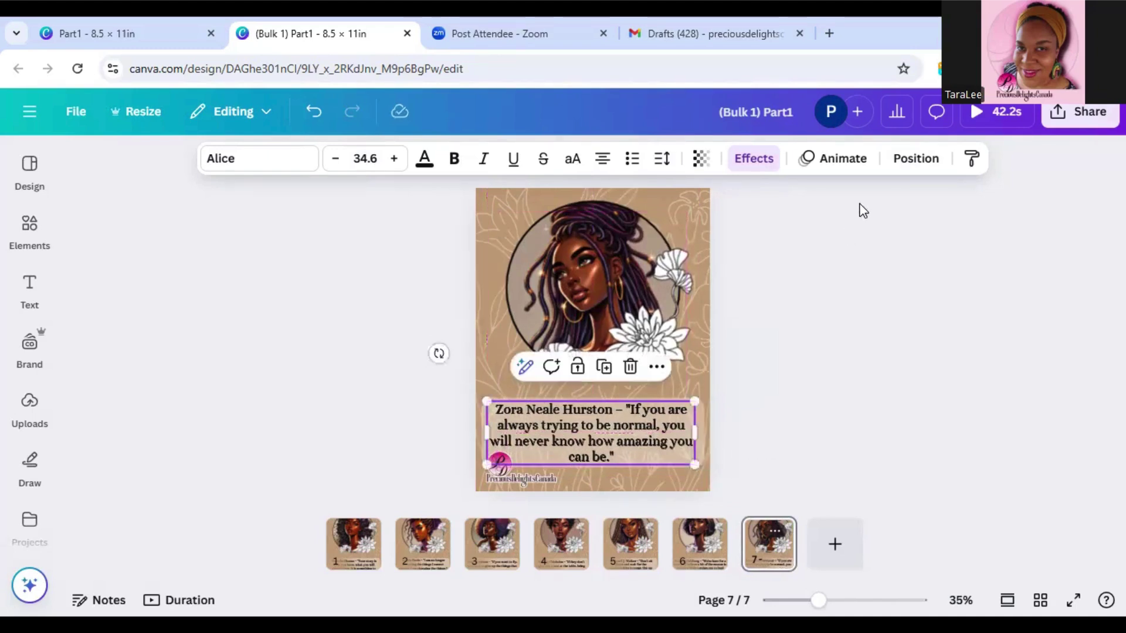
click(899, 164)
click(267, 461)
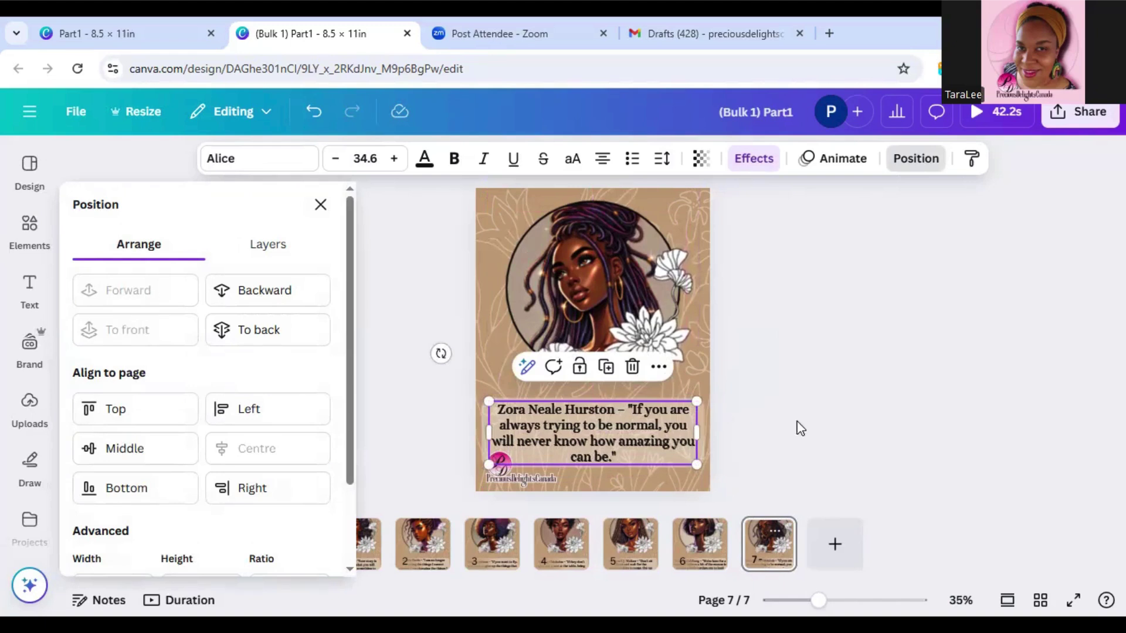
click(808, 397)
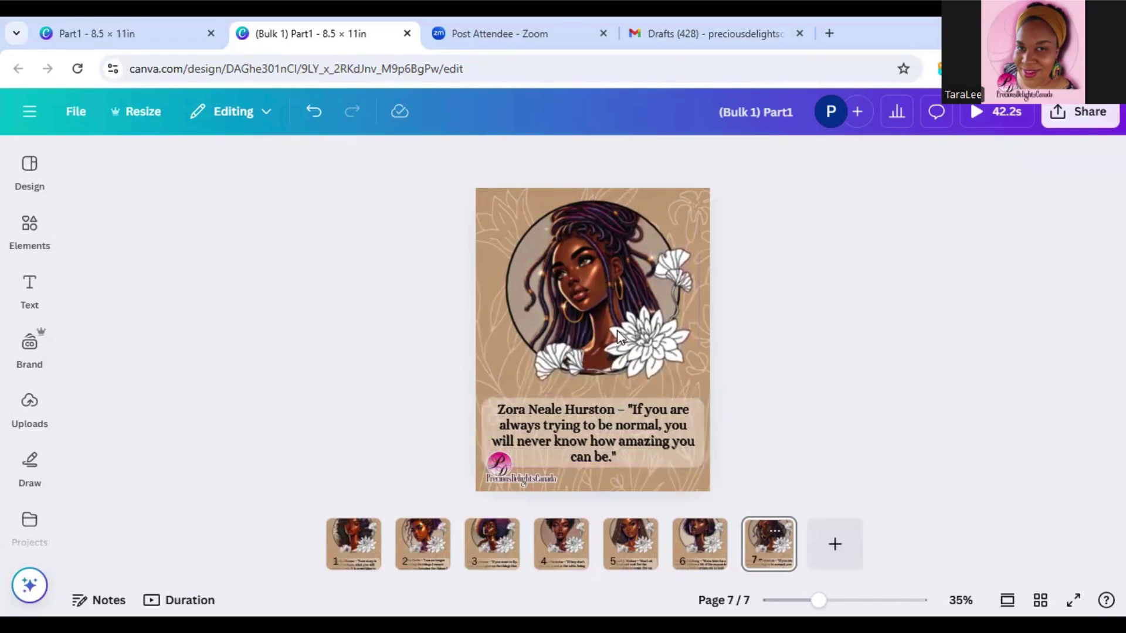
Step: Fully lock the portrait image on page 1
click(362, 547)
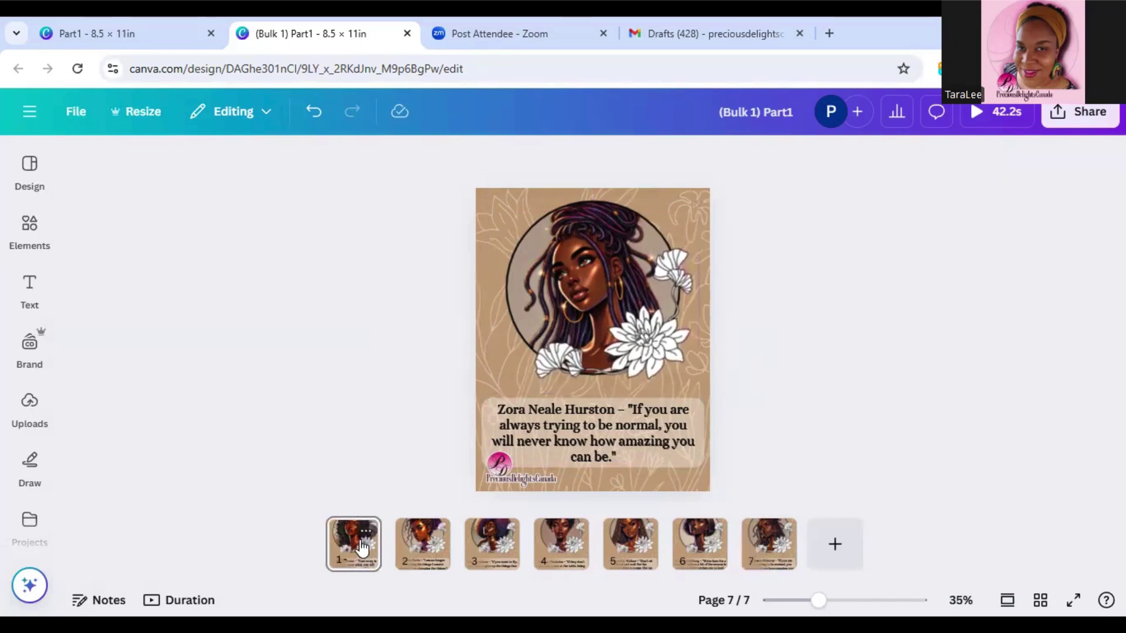
click(612, 312)
right_click(613, 319)
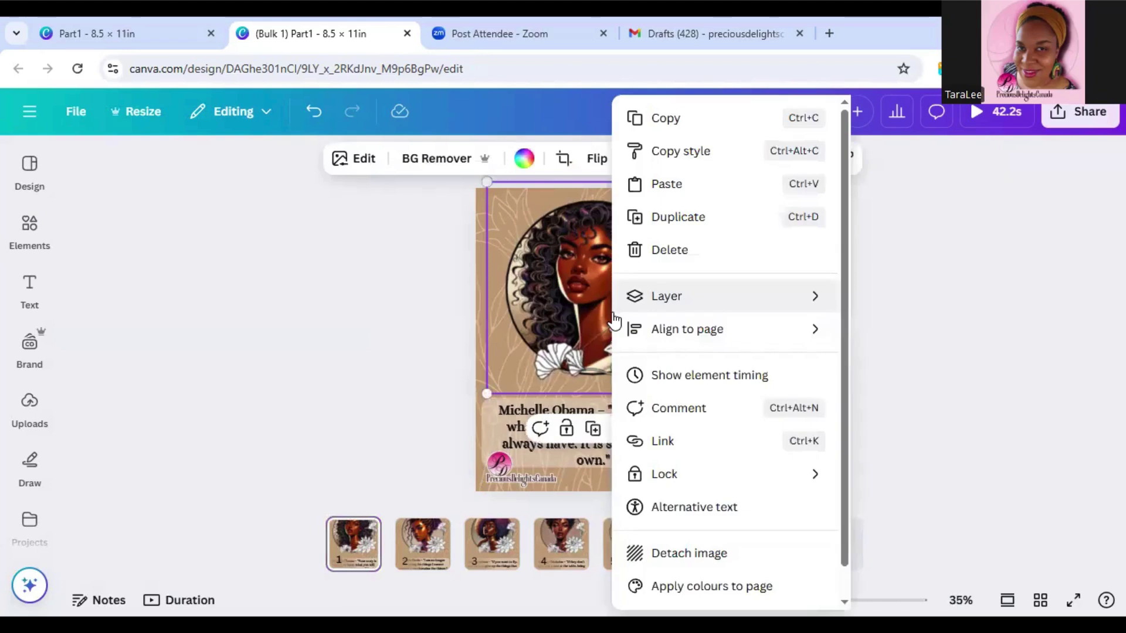
mouse_move(691, 476)
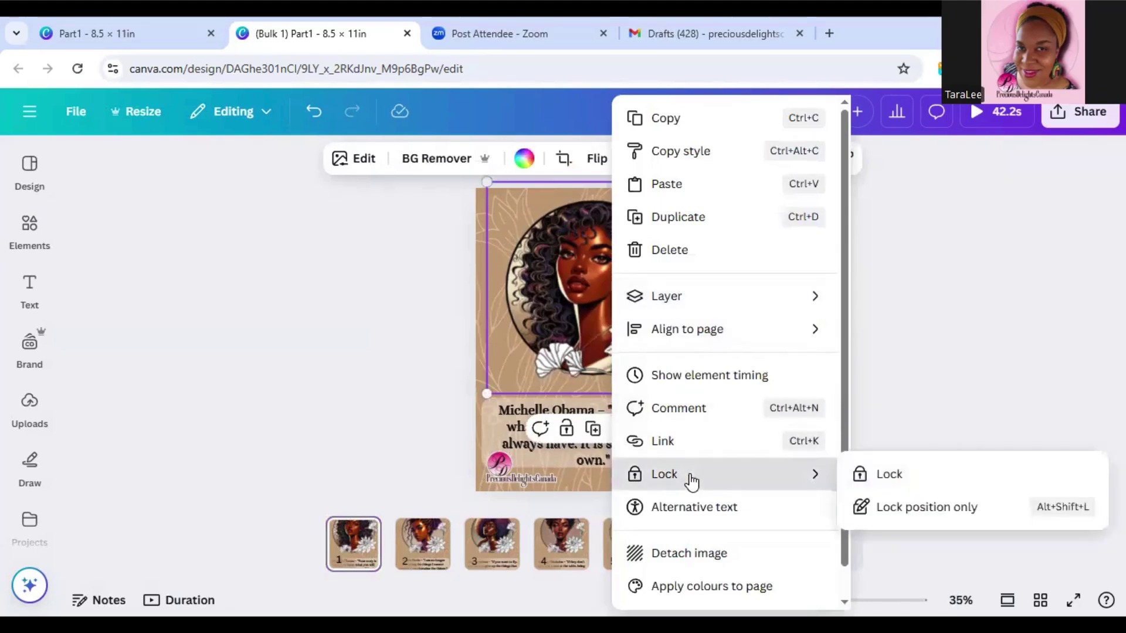
click(872, 476)
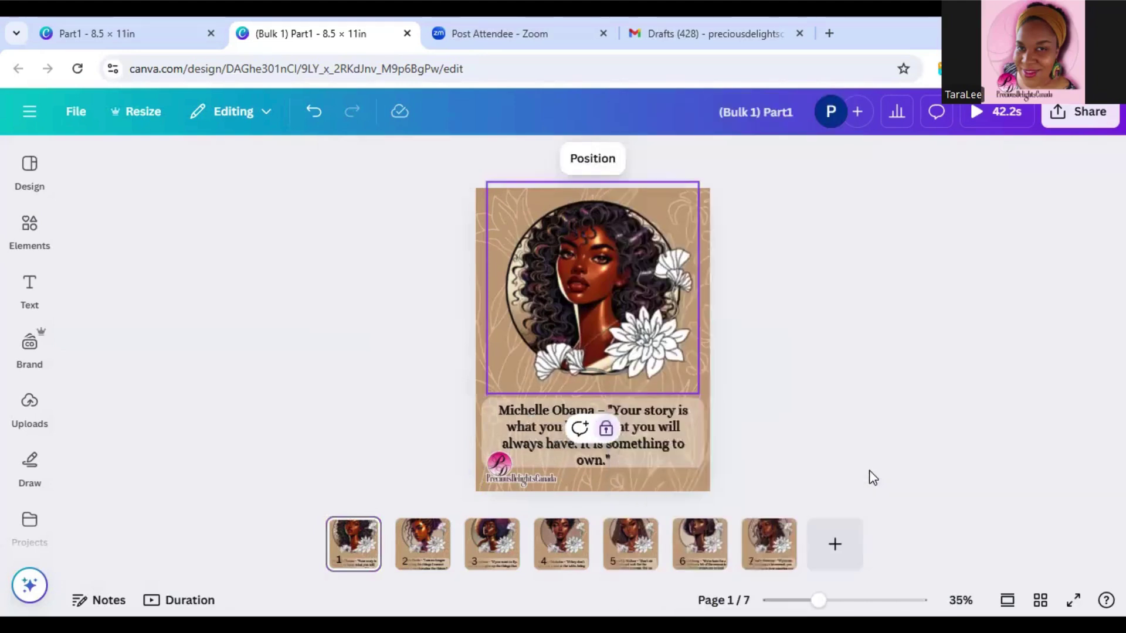
Step: Fully lock the portrait image on page 2
click(414, 548)
click(605, 339)
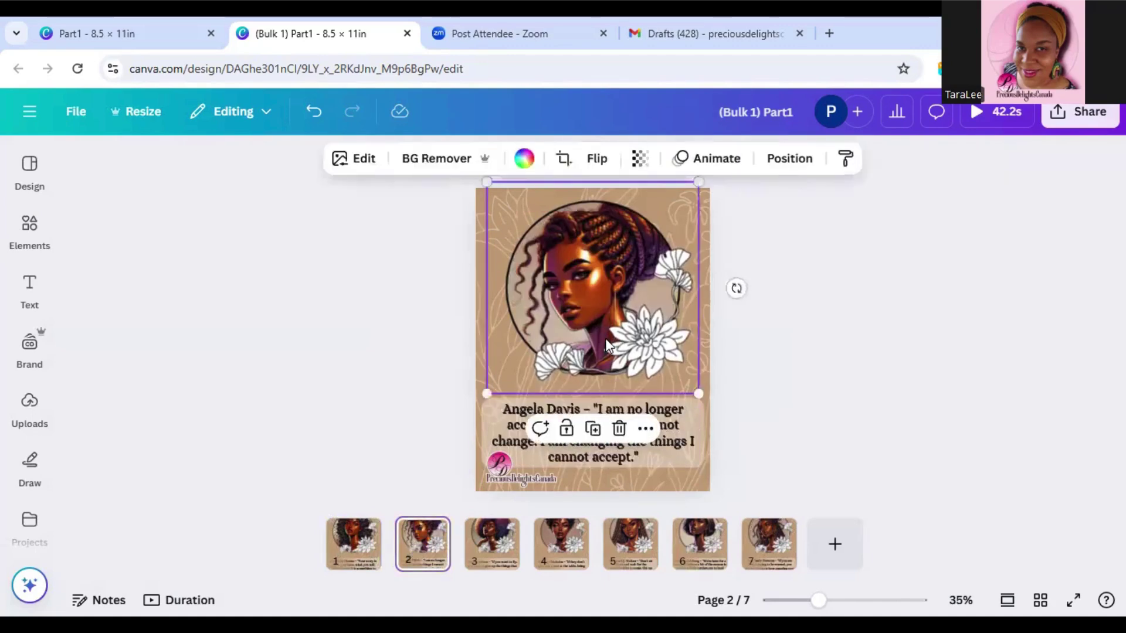
right_click(605, 339)
mouse_move(688, 476)
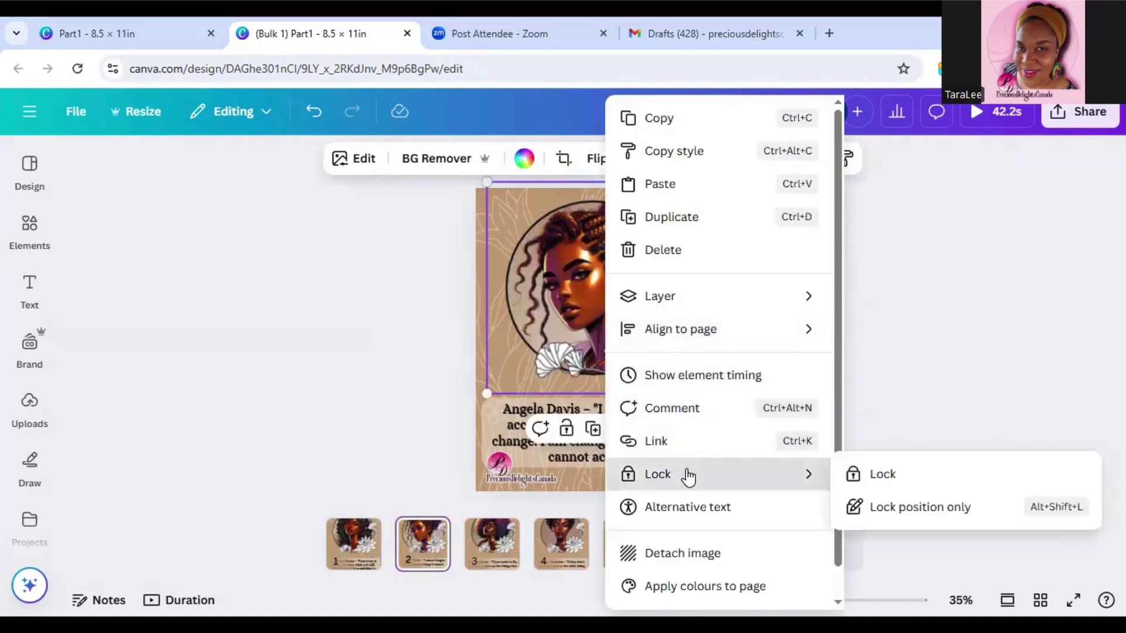
click(874, 474)
Step: Fully lock the portrait image on page 3
click(491, 545)
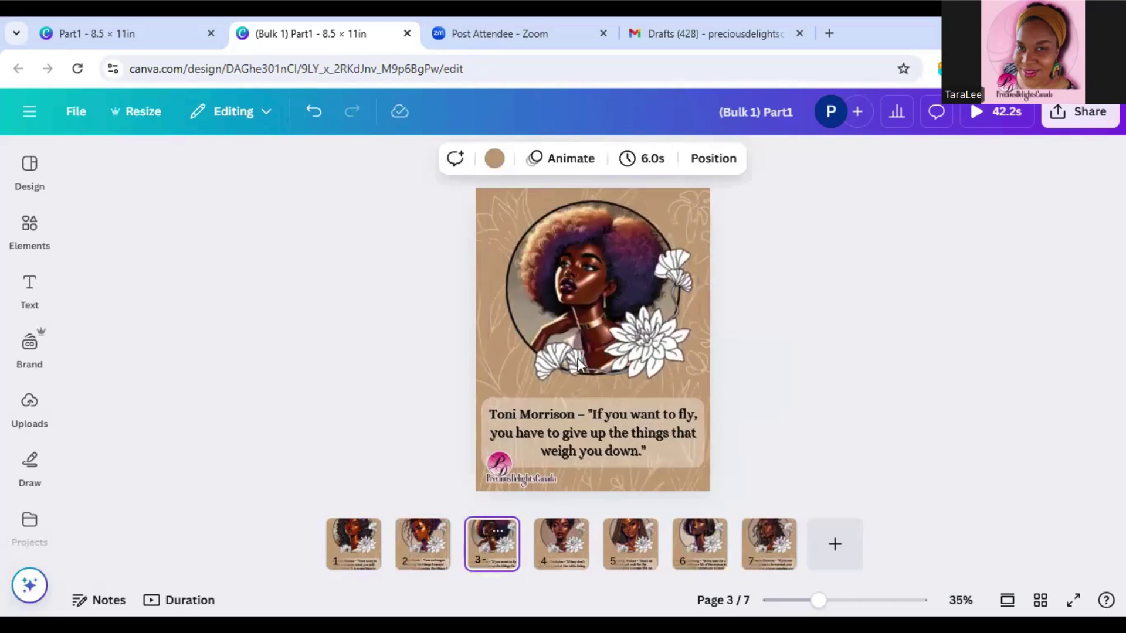
click(578, 359)
right_click(580, 343)
mouse_move(657, 475)
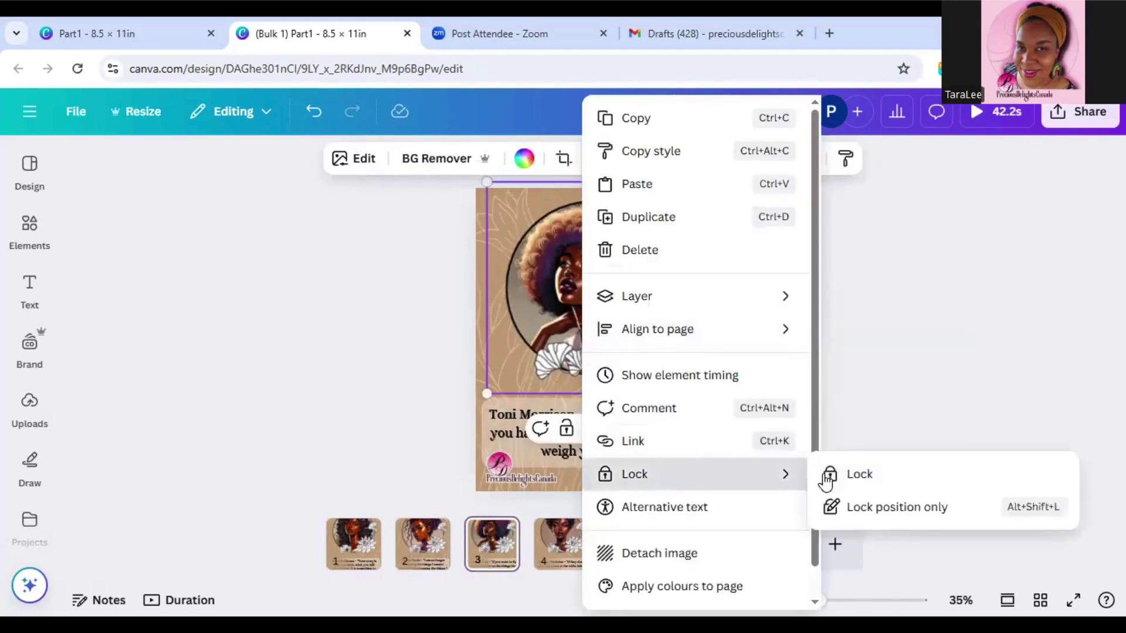
click(829, 476)
Step: Fully lock the portrait image on page 4
click(562, 546)
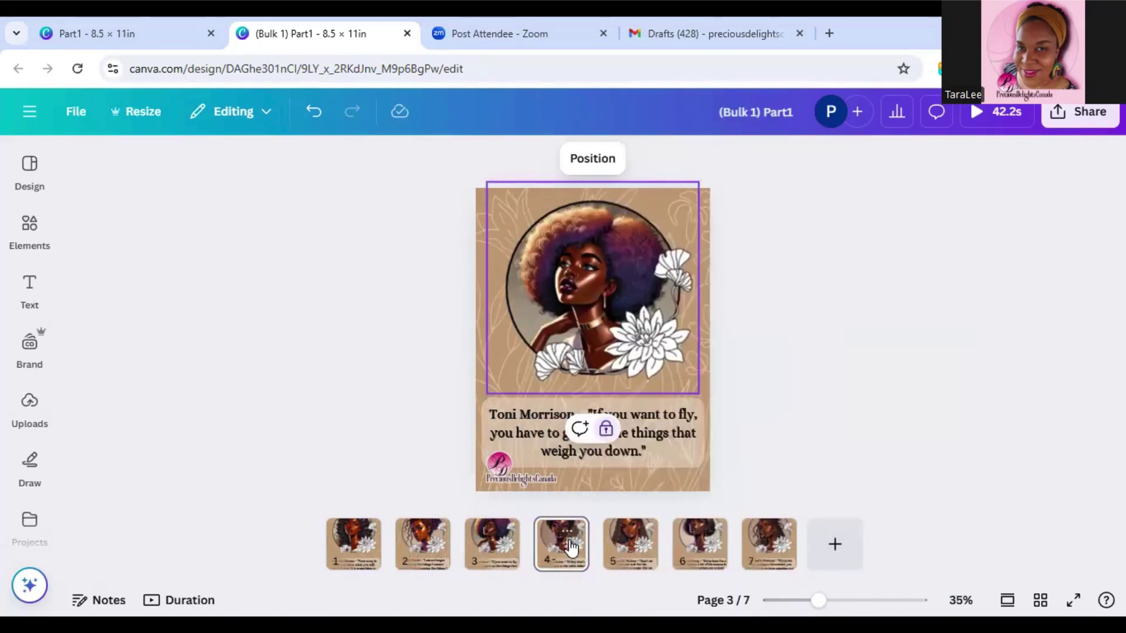
click(615, 334)
right_click(613, 329)
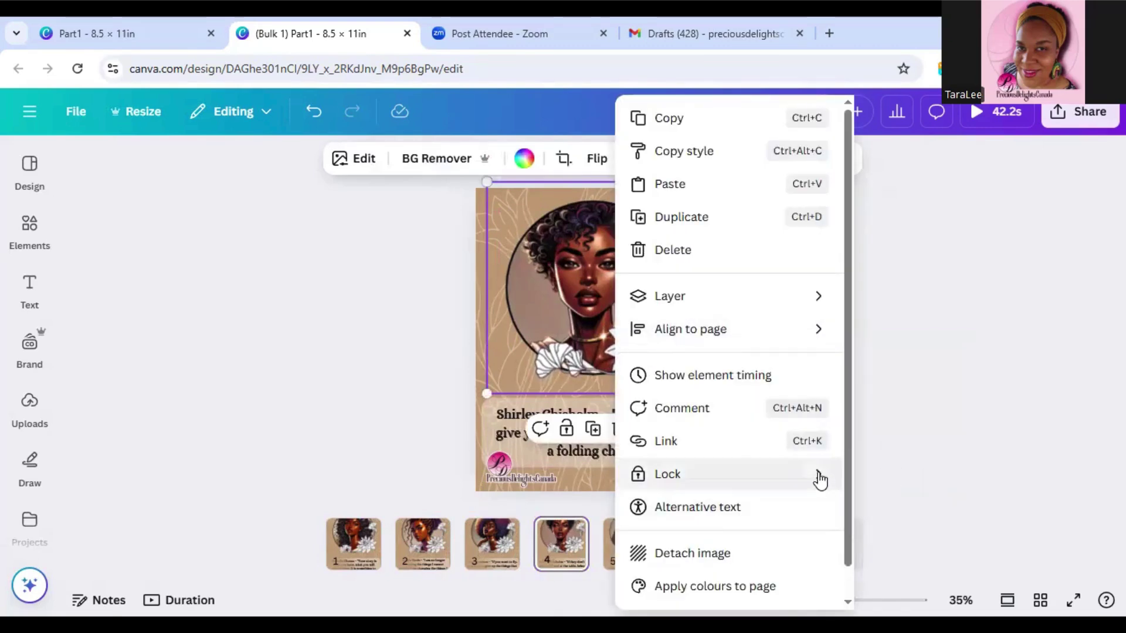
mouse_move(817, 476)
click(879, 476)
Step: Fully lock the portrait image on page 5
click(633, 542)
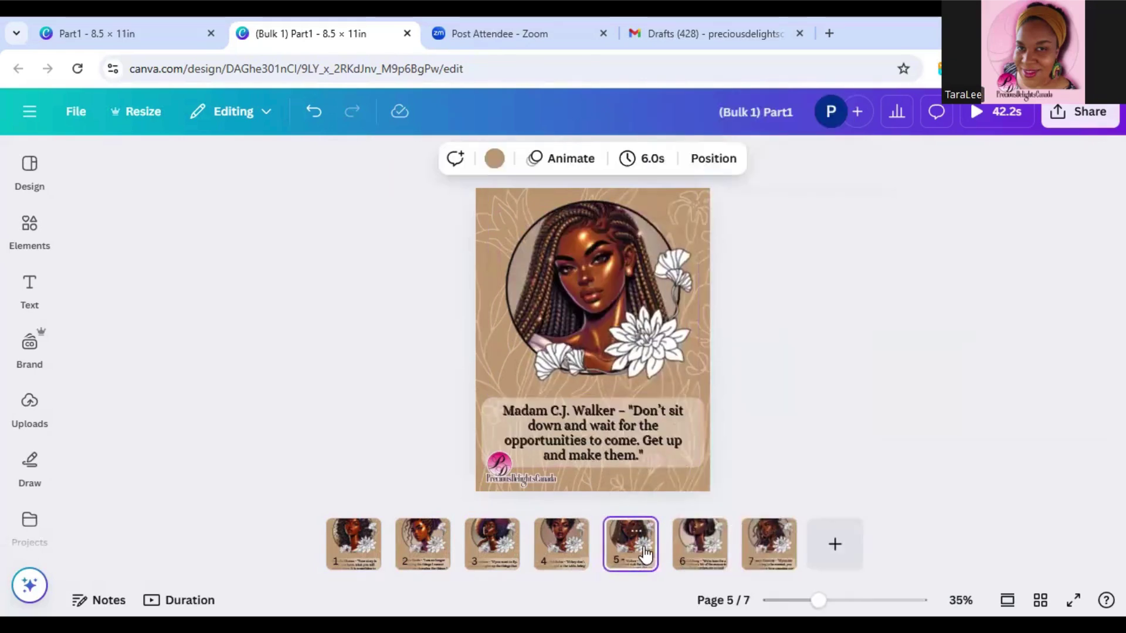
right_click(597, 336)
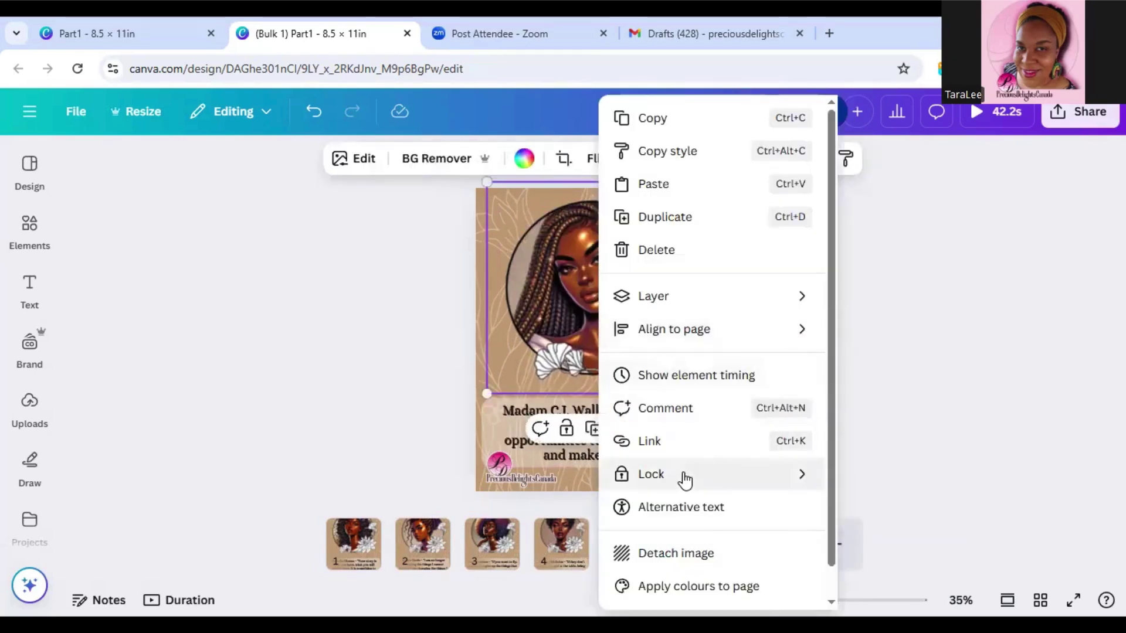
mouse_move(703, 474)
click(873, 475)
Step: Fully lock the portrait image on page 6
click(700, 543)
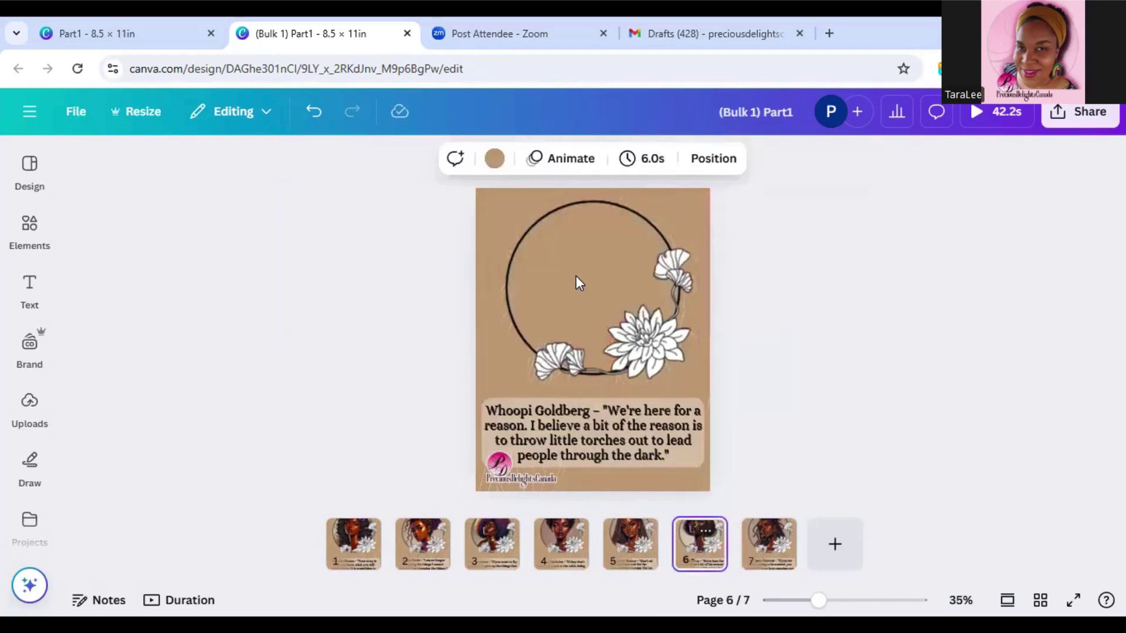
click(576, 273)
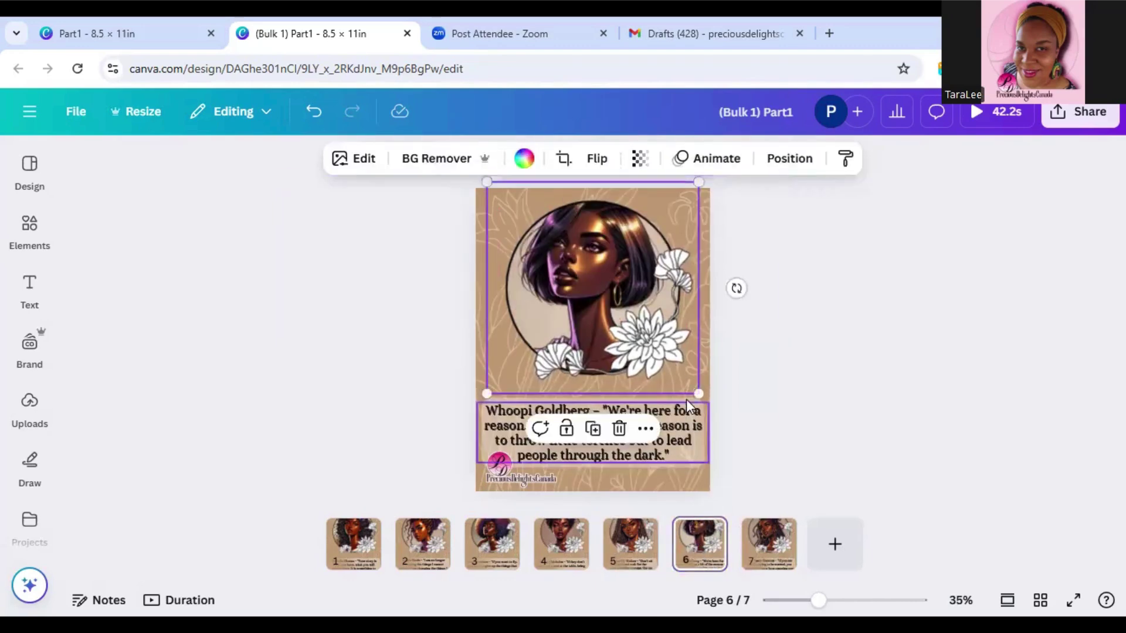
right_click(634, 298)
mouse_move(738, 469)
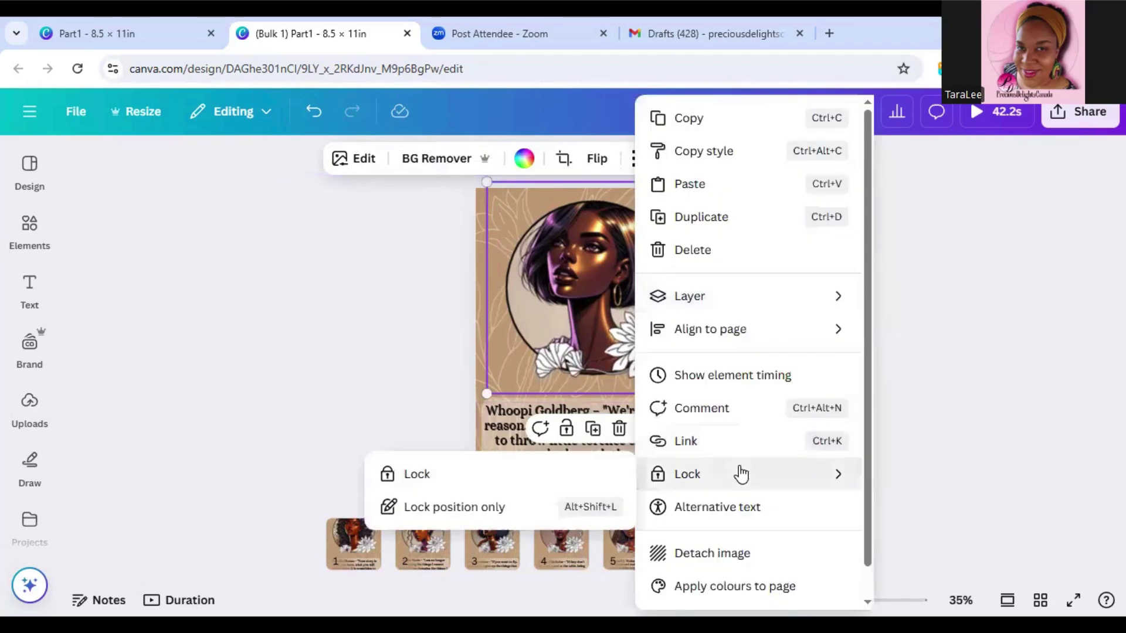
click(586, 476)
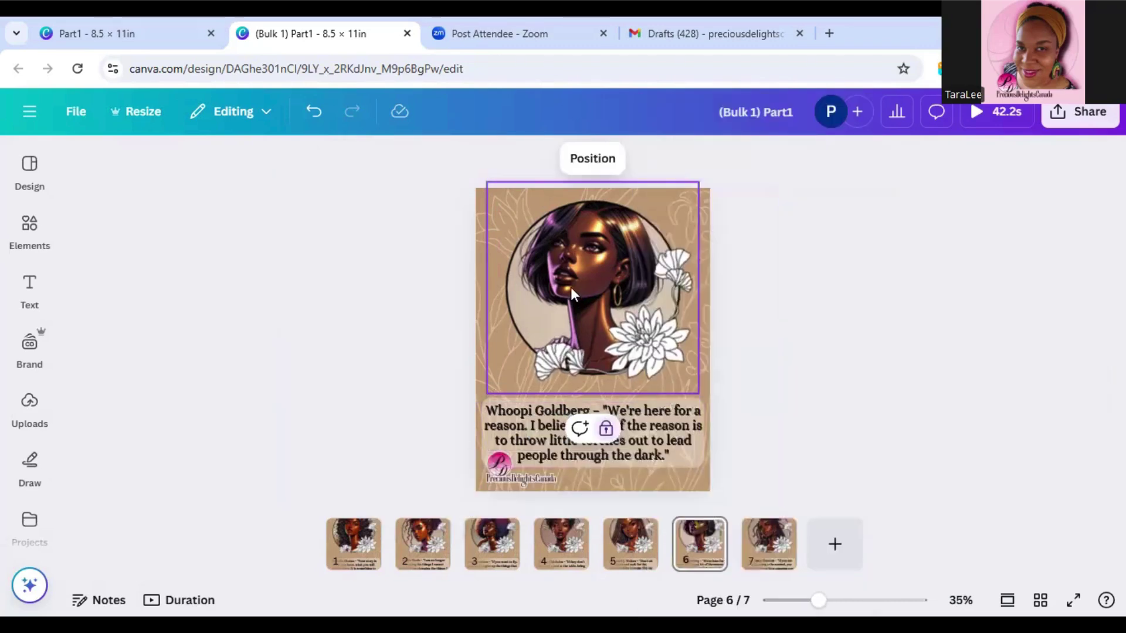
Step: Fully lock the portrait image on page 7
click(759, 546)
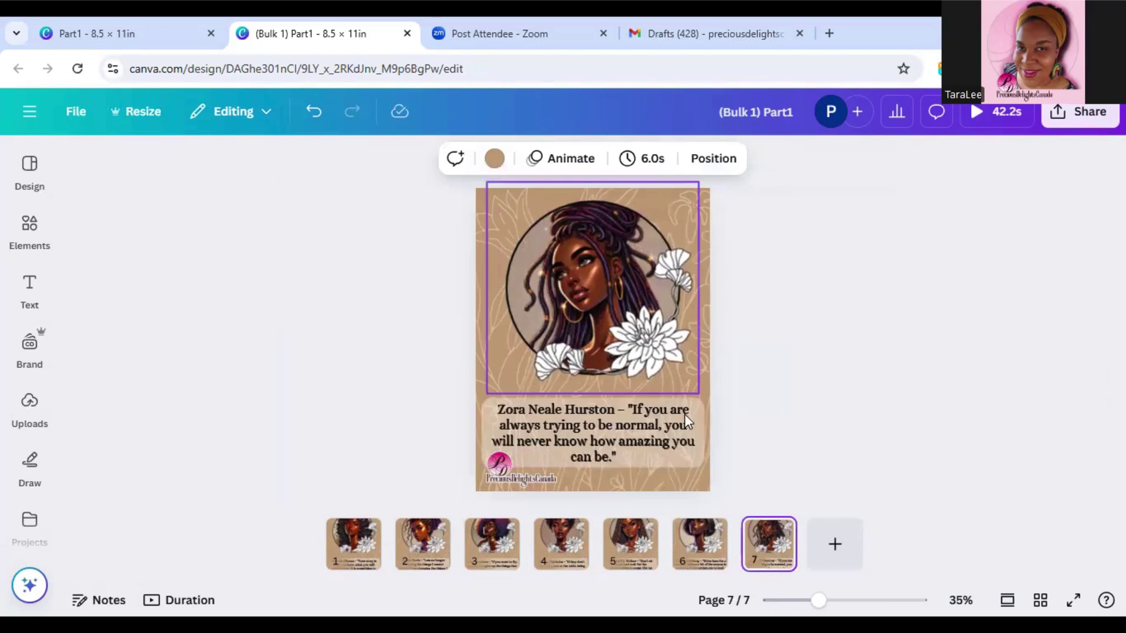
click(561, 311)
right_click(561, 311)
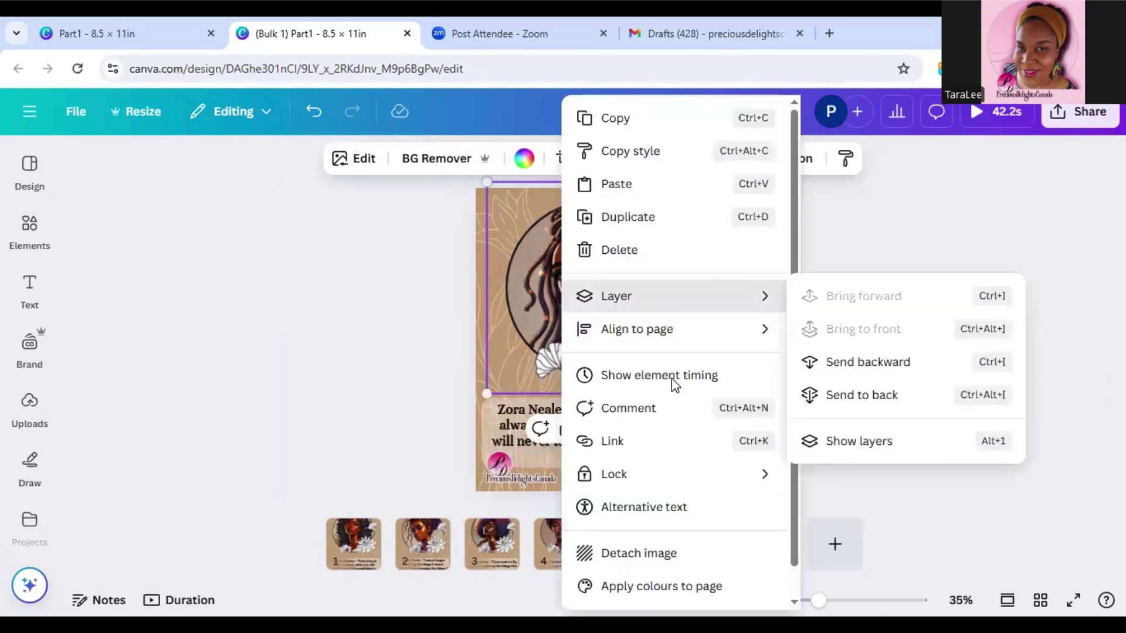
mouse_move(674, 474)
click(855, 472)
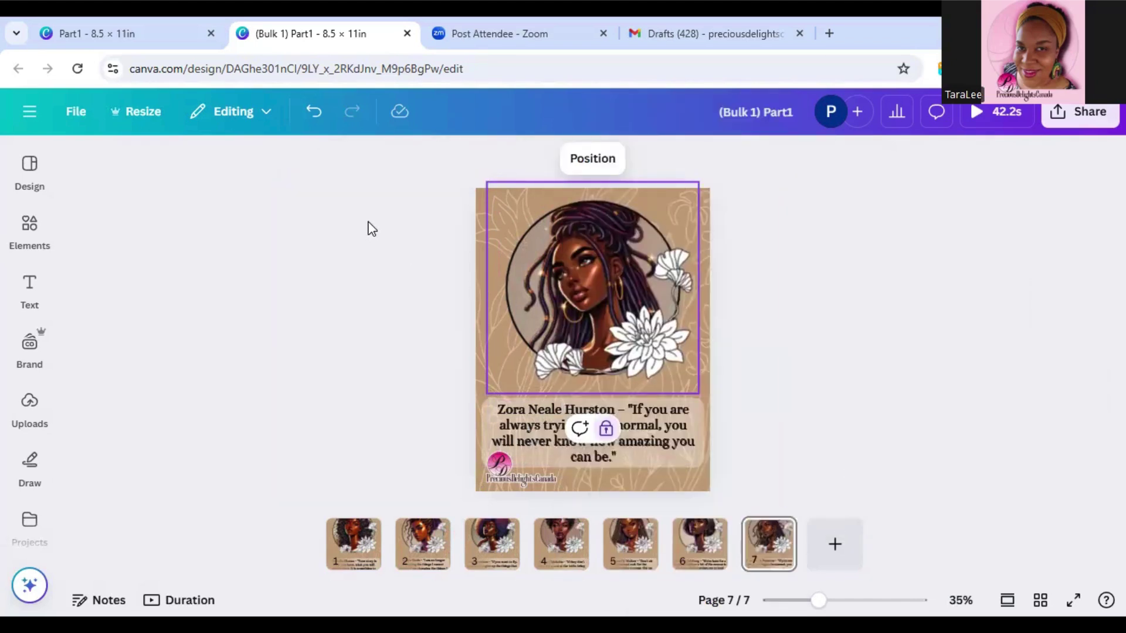
Step: Search the uploaded images for "logo" and add the round pink PD logo to page 1
click(353, 543)
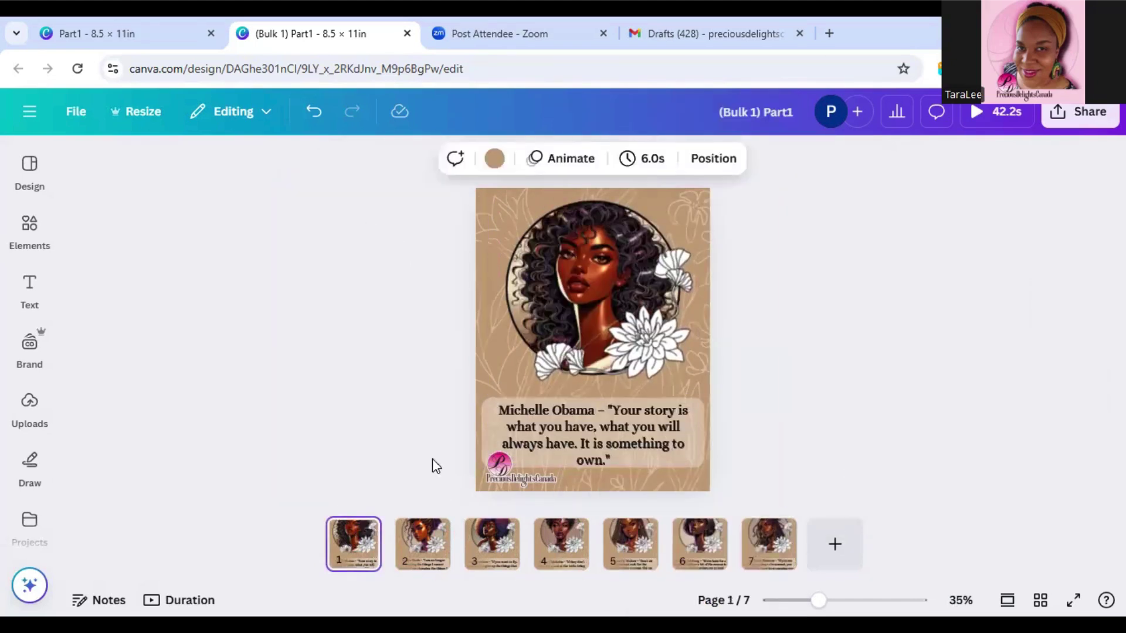
click(30, 405)
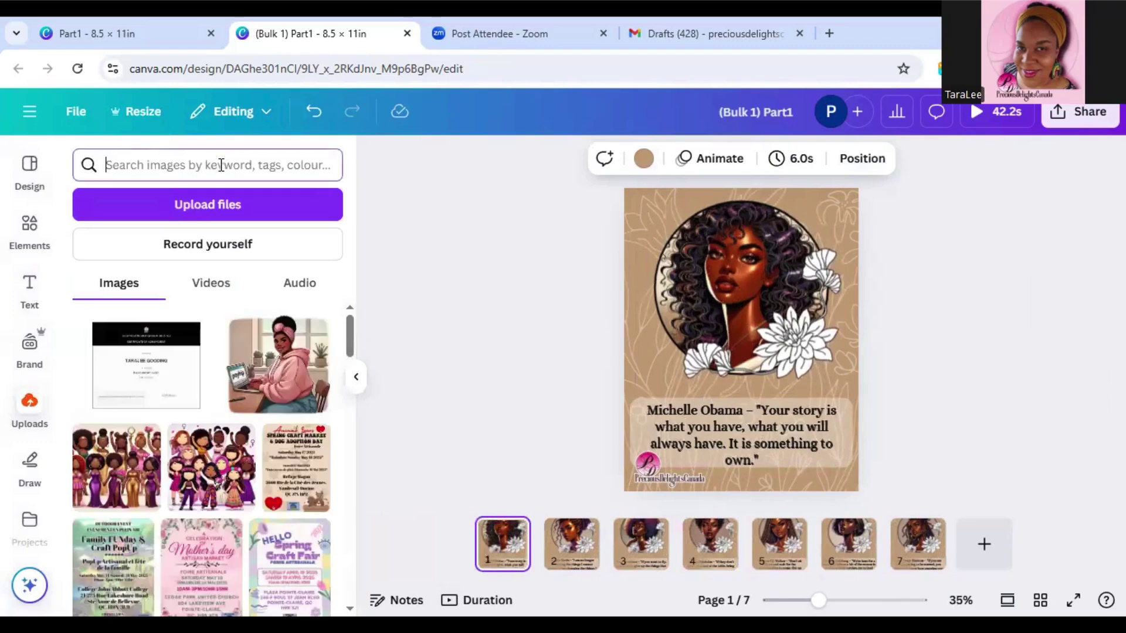
click(221, 165)
text(logo)
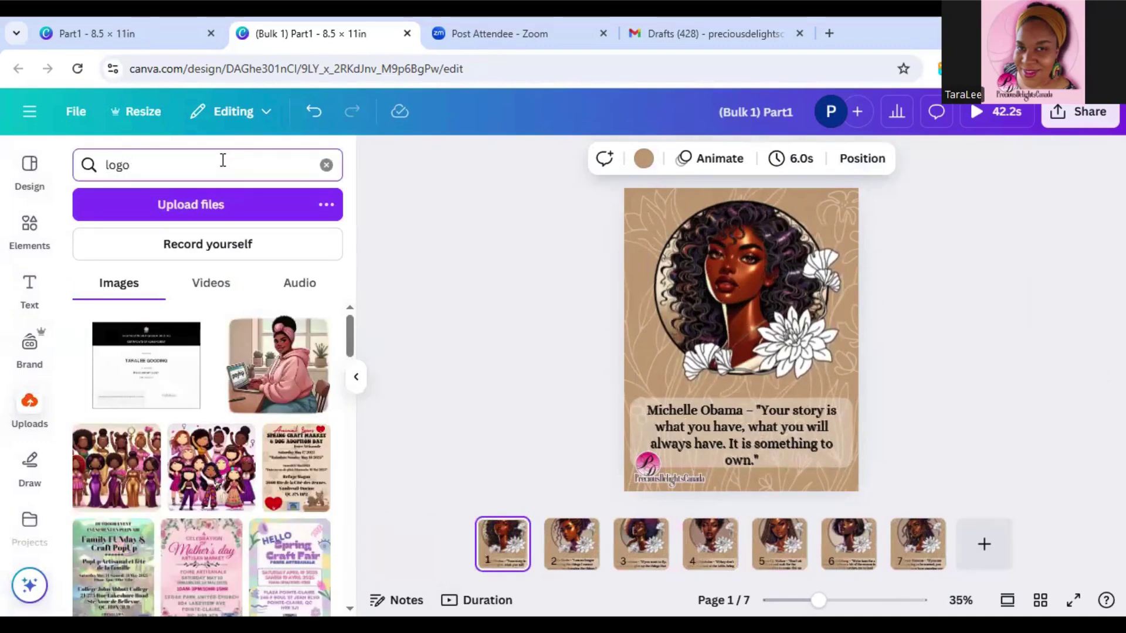
key(Return)
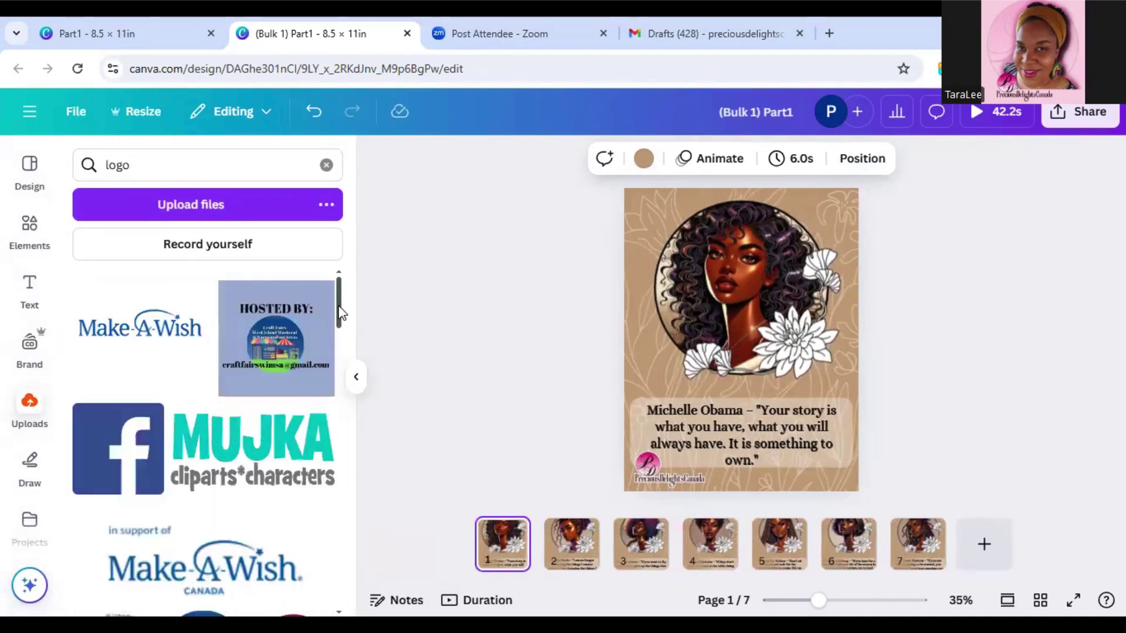
drag(342, 309, 339, 343)
click(293, 450)
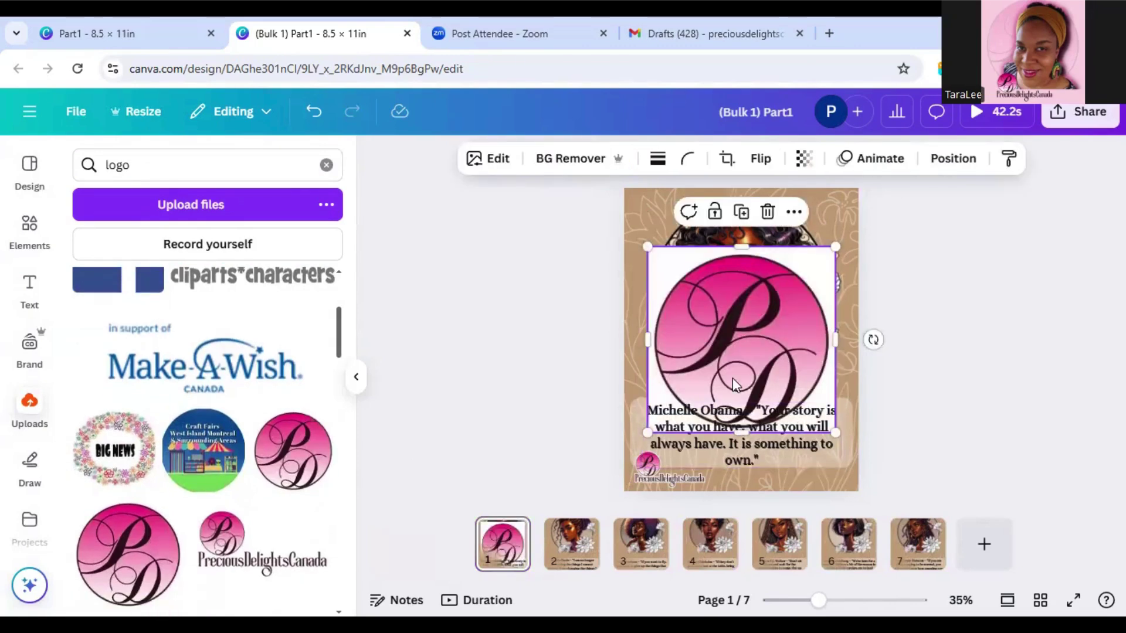
Step: Remove the PD logo's background and set its transparency to 11
click(551, 169)
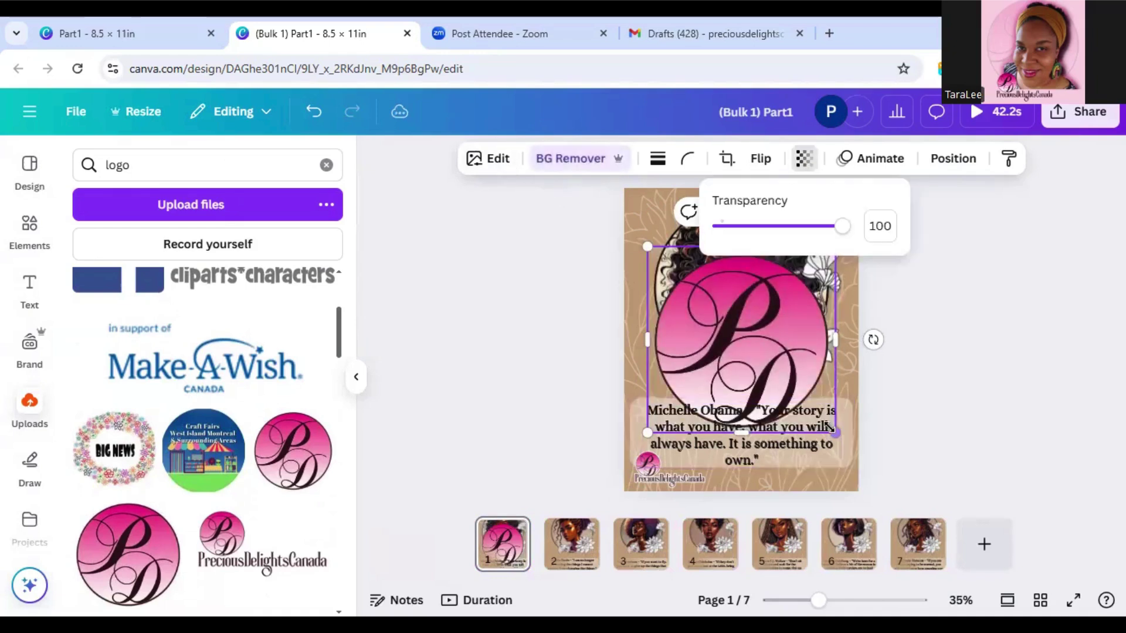
drag(846, 231, 736, 227)
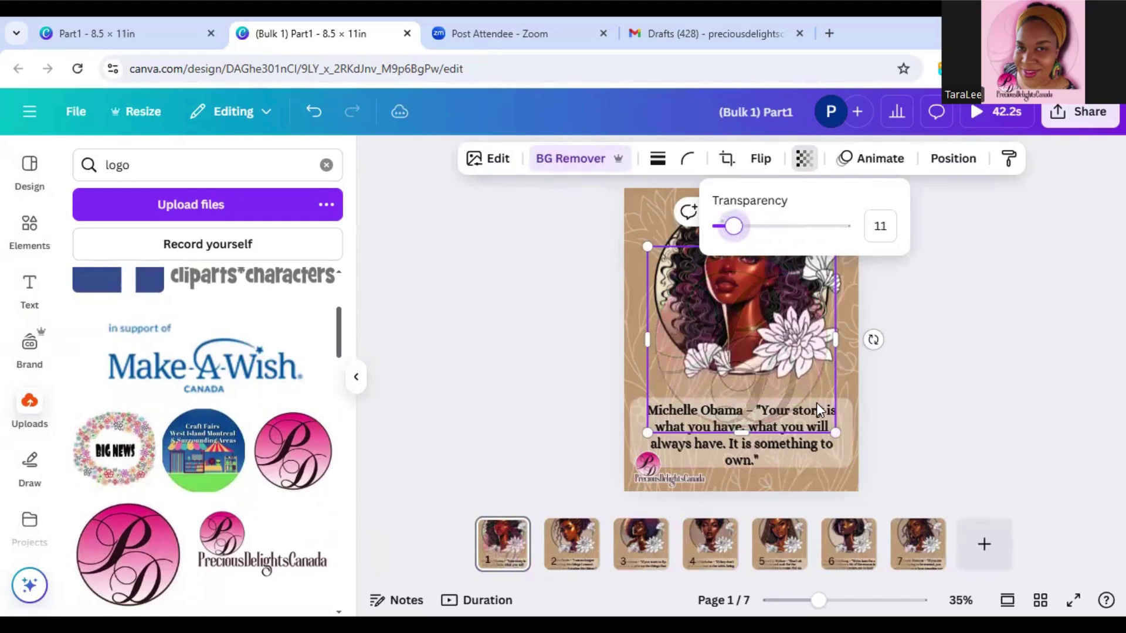
Step: Shrink the faint PD logo to about a third of its size and place it over the upper part of page 1's portrait
drag(835, 433, 699, 314)
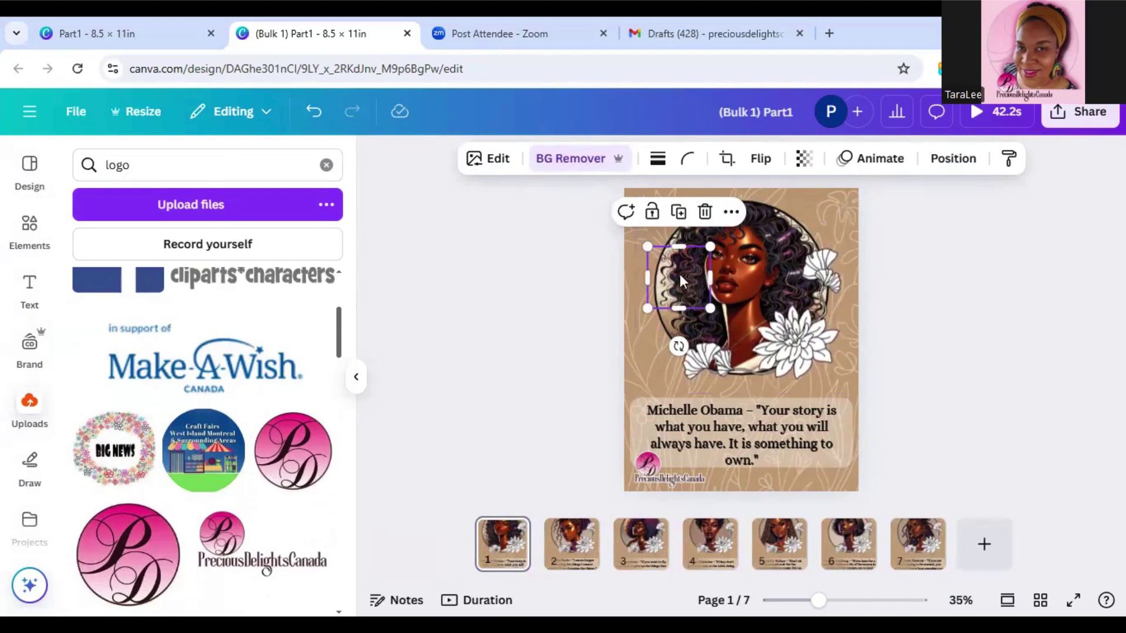
drag(681, 277, 769, 239)
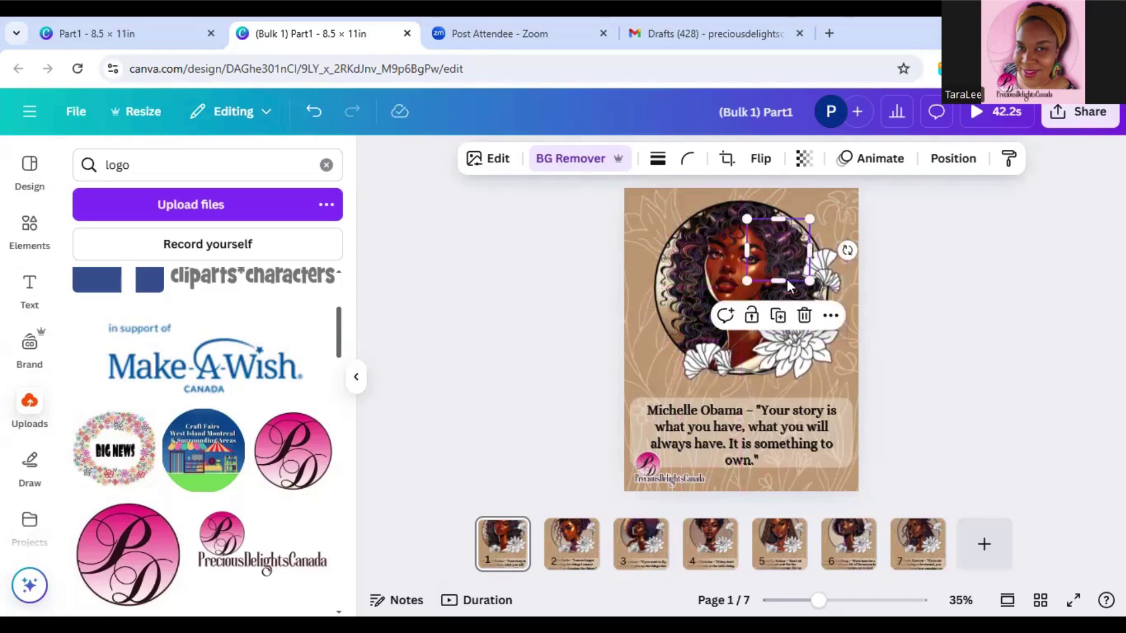
mouse_move(781, 244)
mouse_down()
mouse_move(796, 345)
mouse_move(762, 245)
mouse_up()
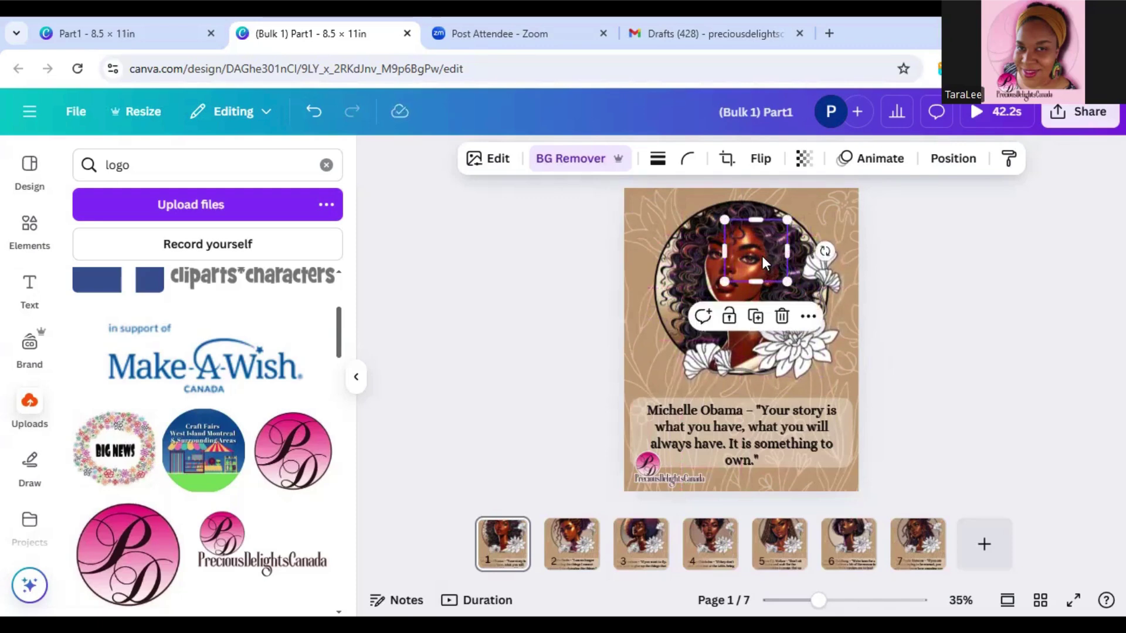
Step: Copy the faint PD logo from page 1 and go to page 2
right_click(761, 256)
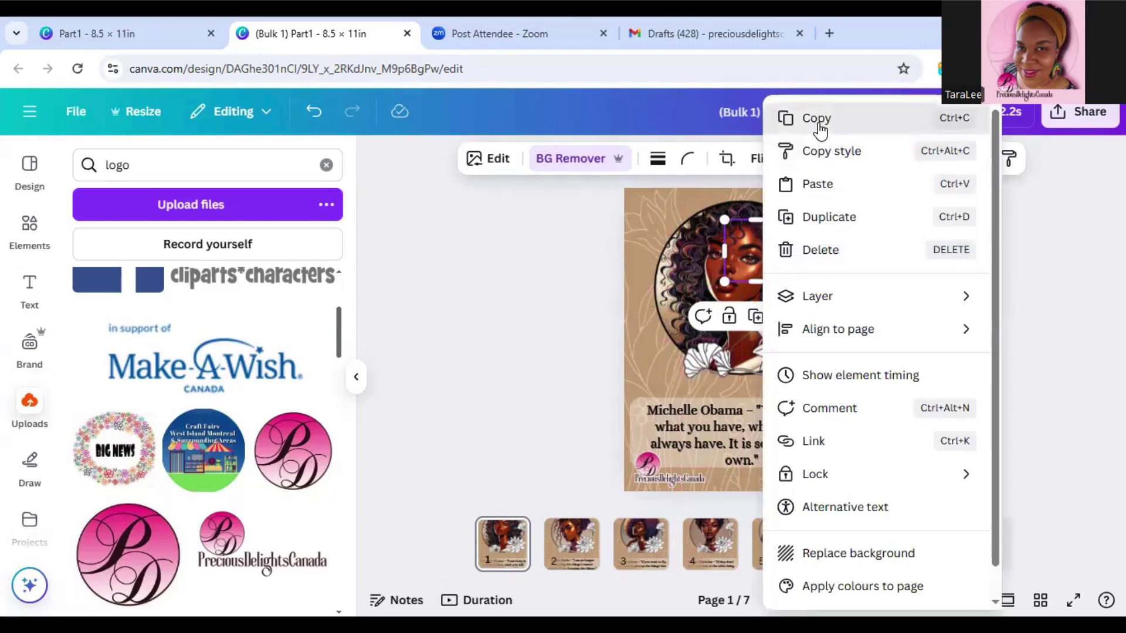
click(850, 122)
click(556, 558)
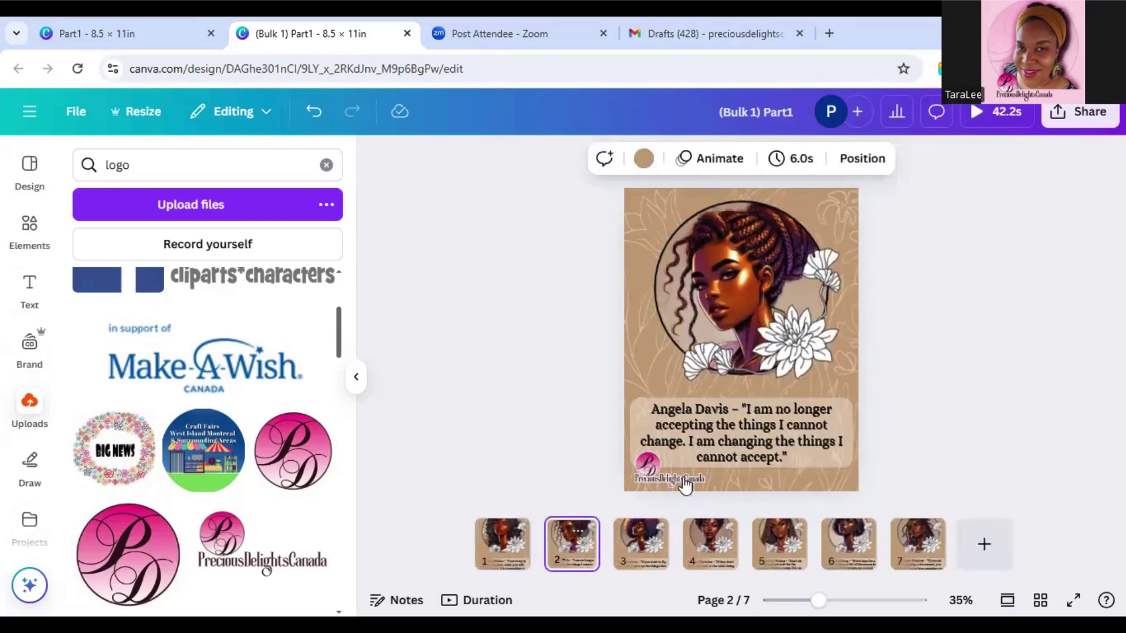
right_click(701, 295)
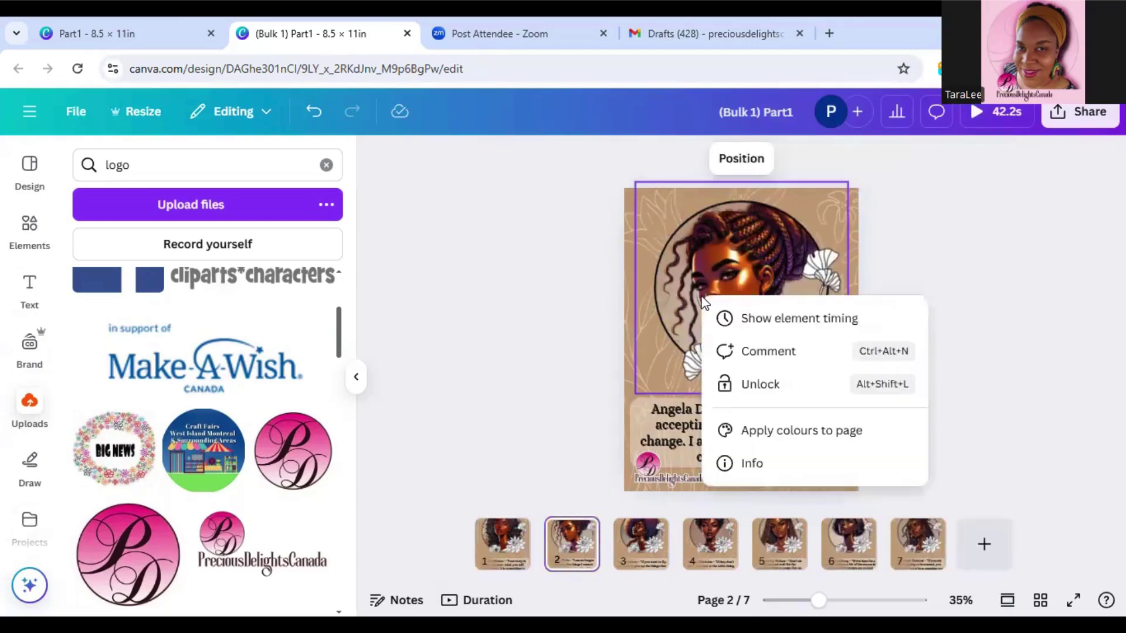
click(640, 228)
click(609, 245)
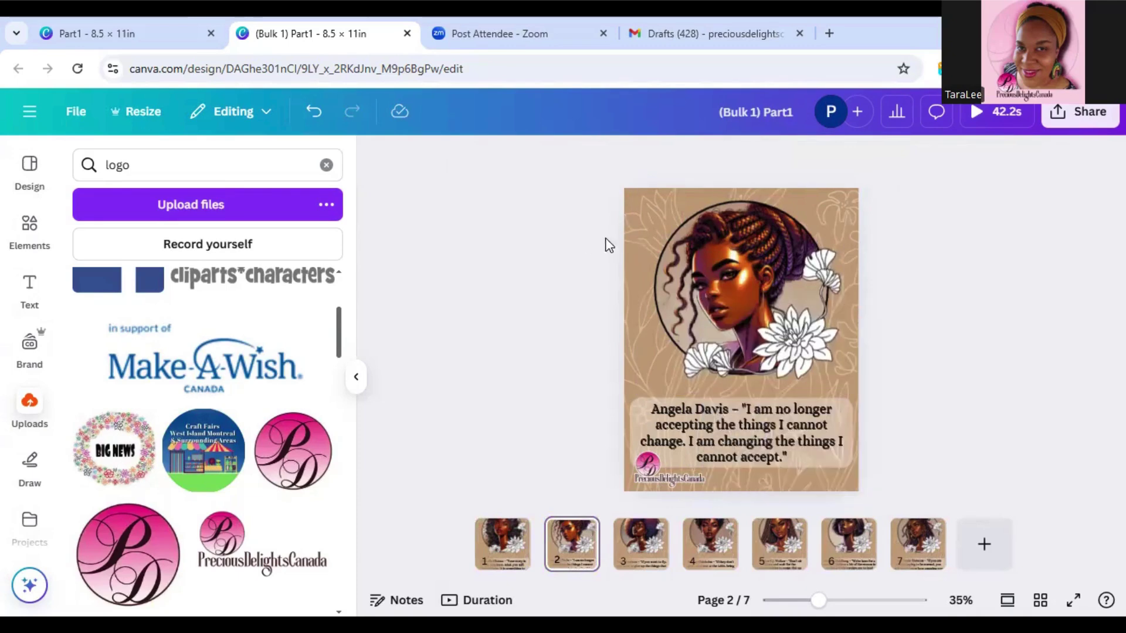
click(644, 225)
right_click(645, 225)
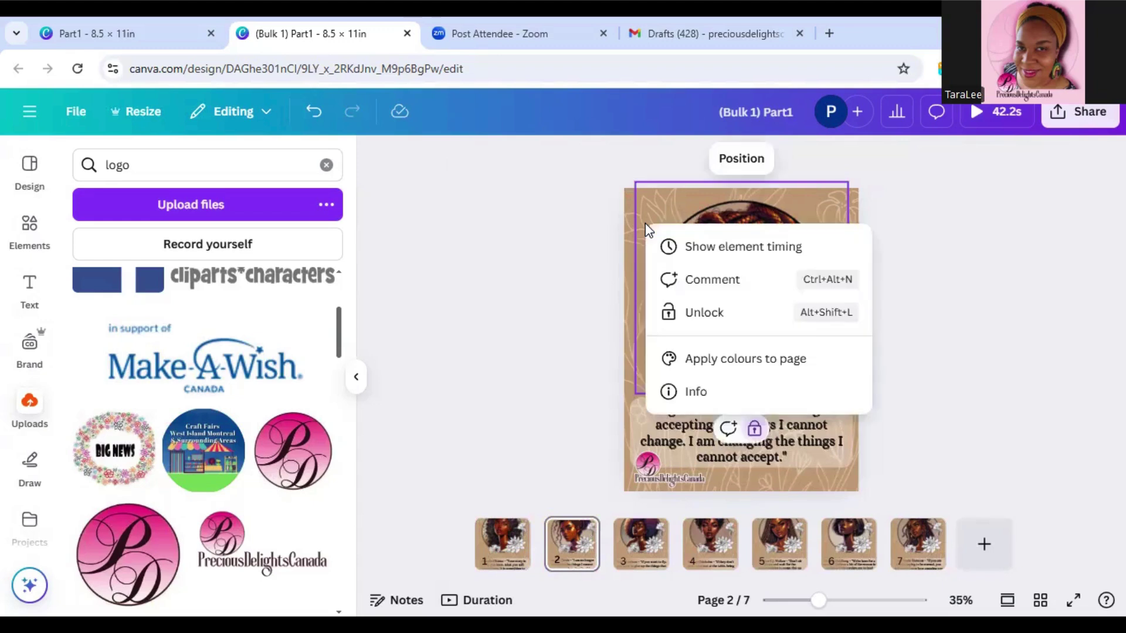
click(573, 218)
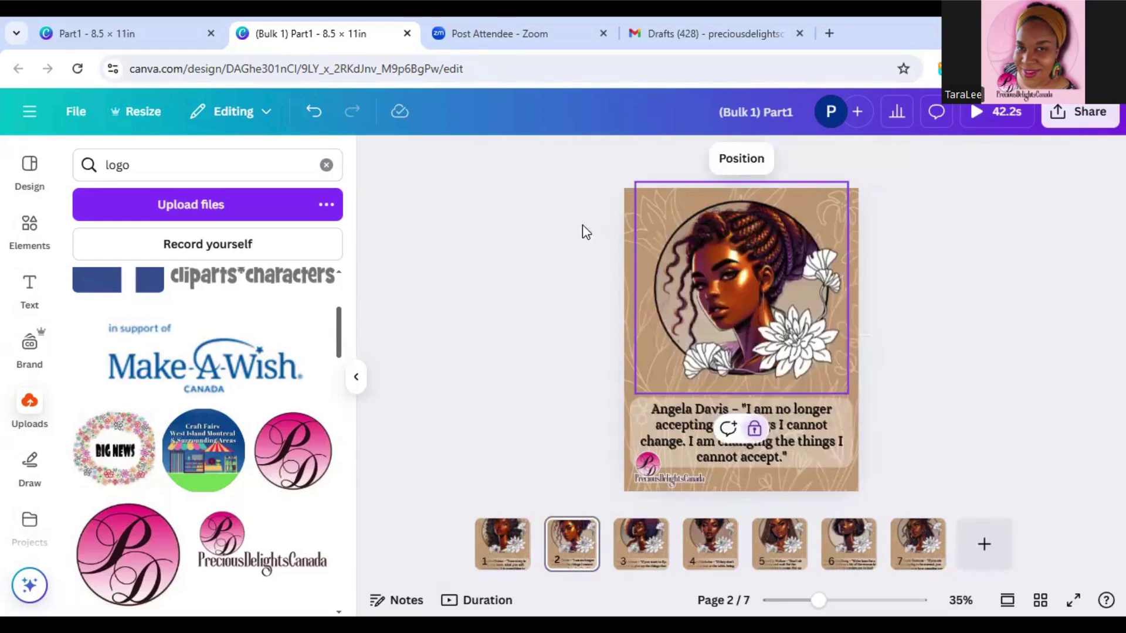
Step: Paste the copied PD logo onto page 2 by way of the unlocked background image
click(615, 206)
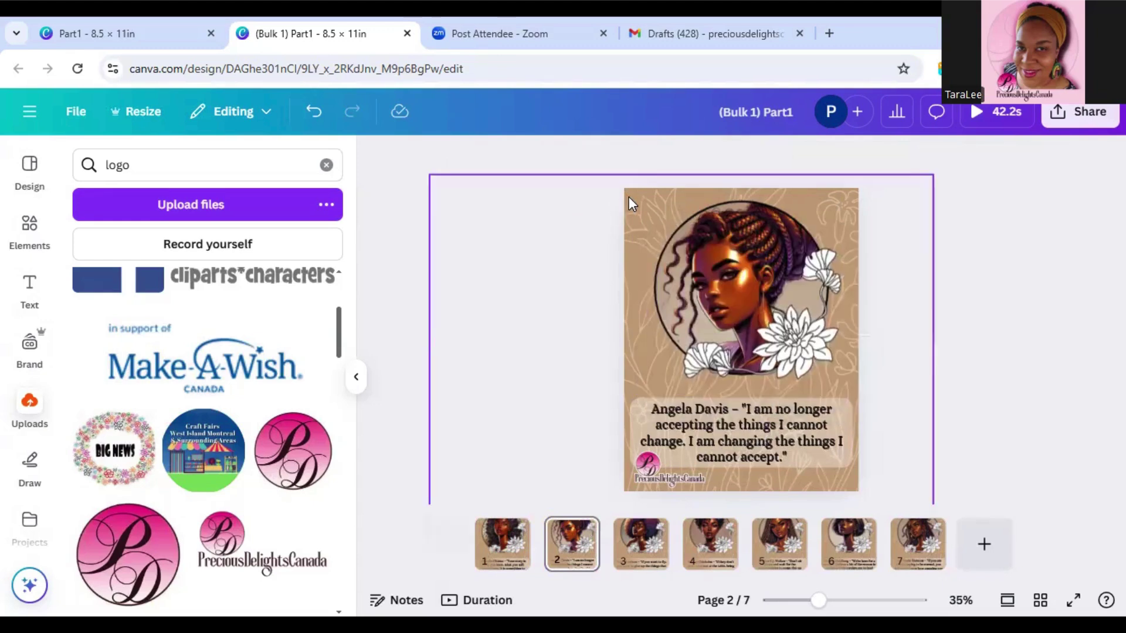
click(628, 198)
right_click(627, 273)
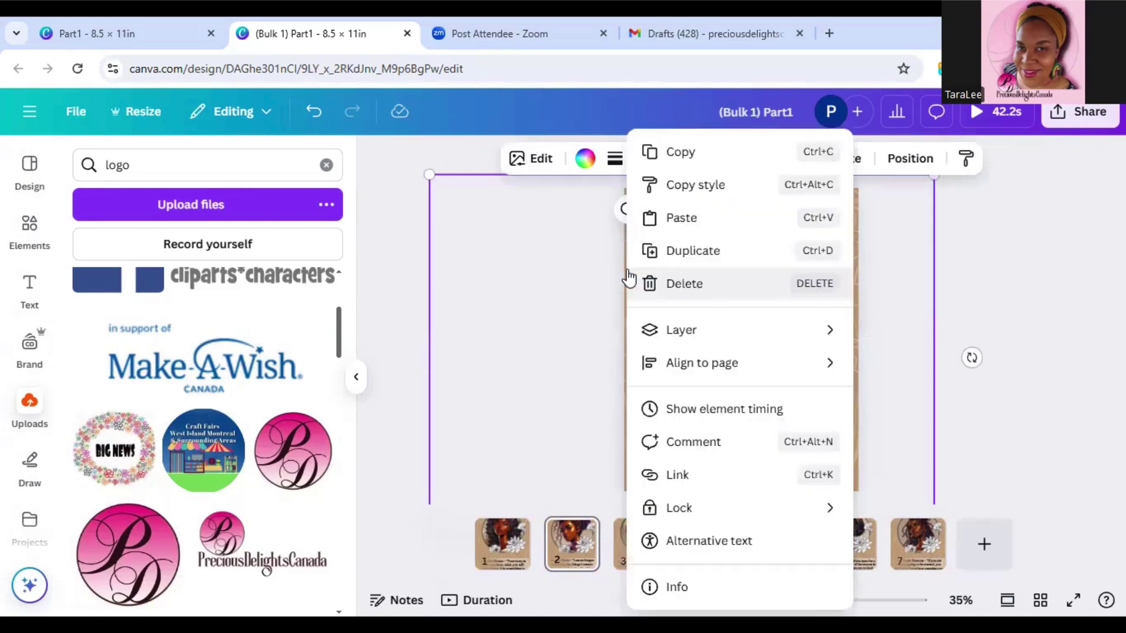
click(682, 219)
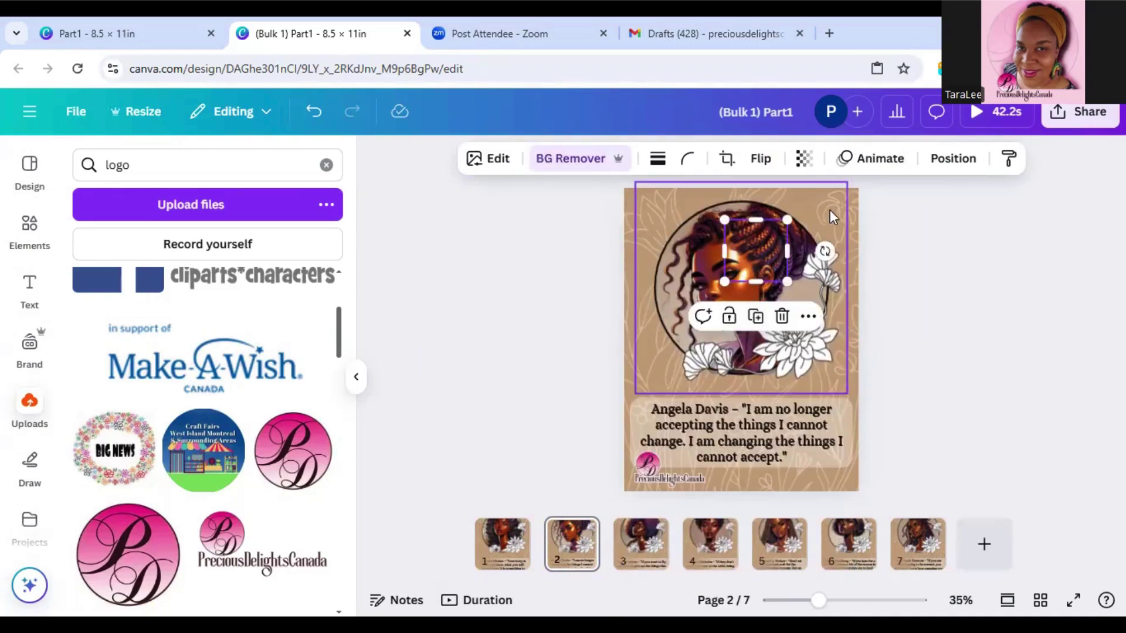
Step: Paste the copied PD logo on page 2 again and shift it to the left side of the portrait
click(850, 212)
right_click(849, 212)
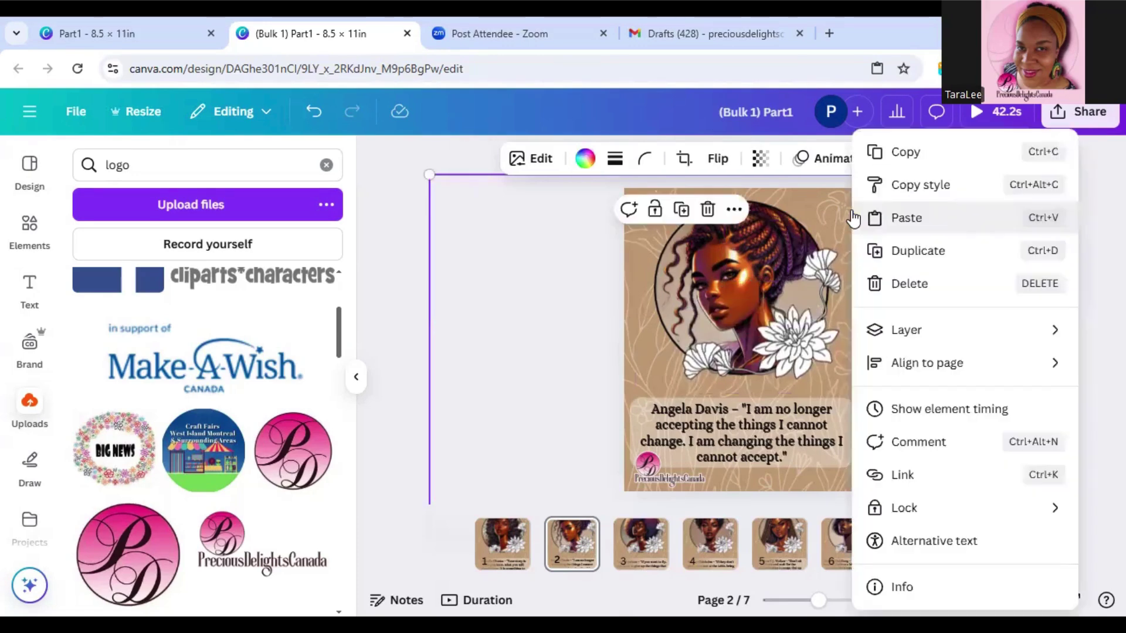
click(891, 216)
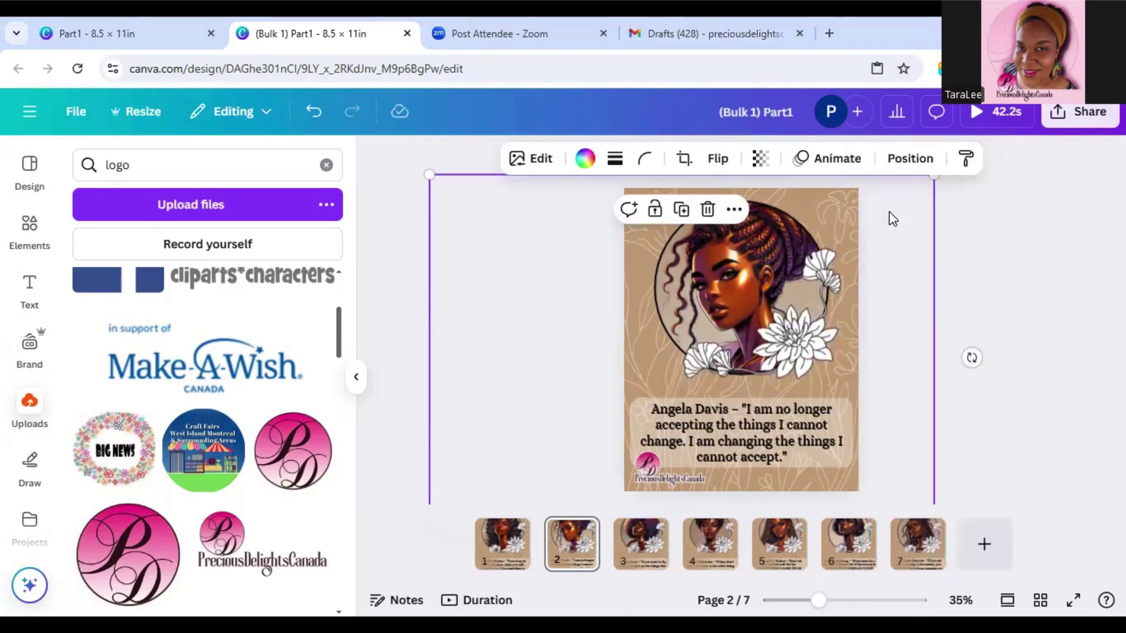
drag(758, 245, 693, 270)
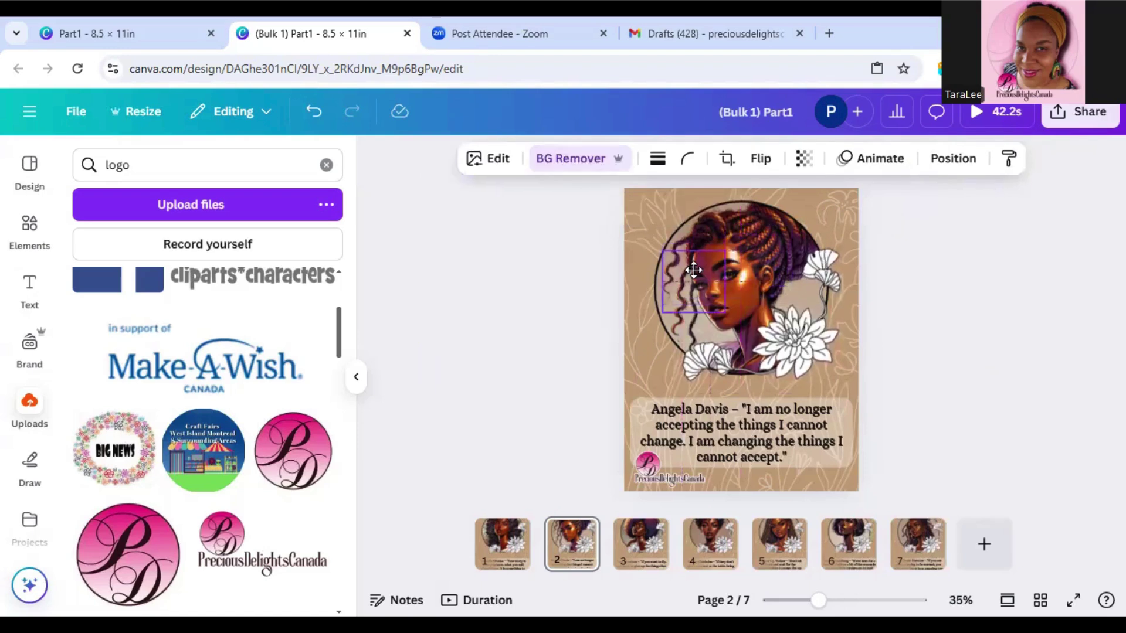
Step: Paste the copied PD logo onto page 3 by way of its background image
click(641, 542)
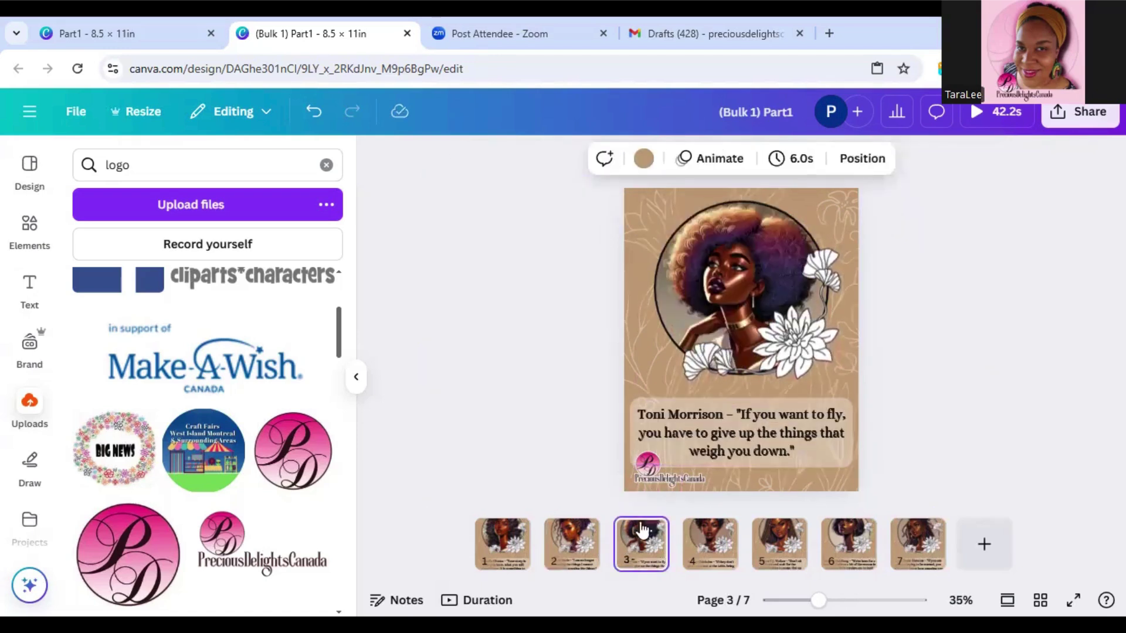
click(608, 217)
click(629, 214)
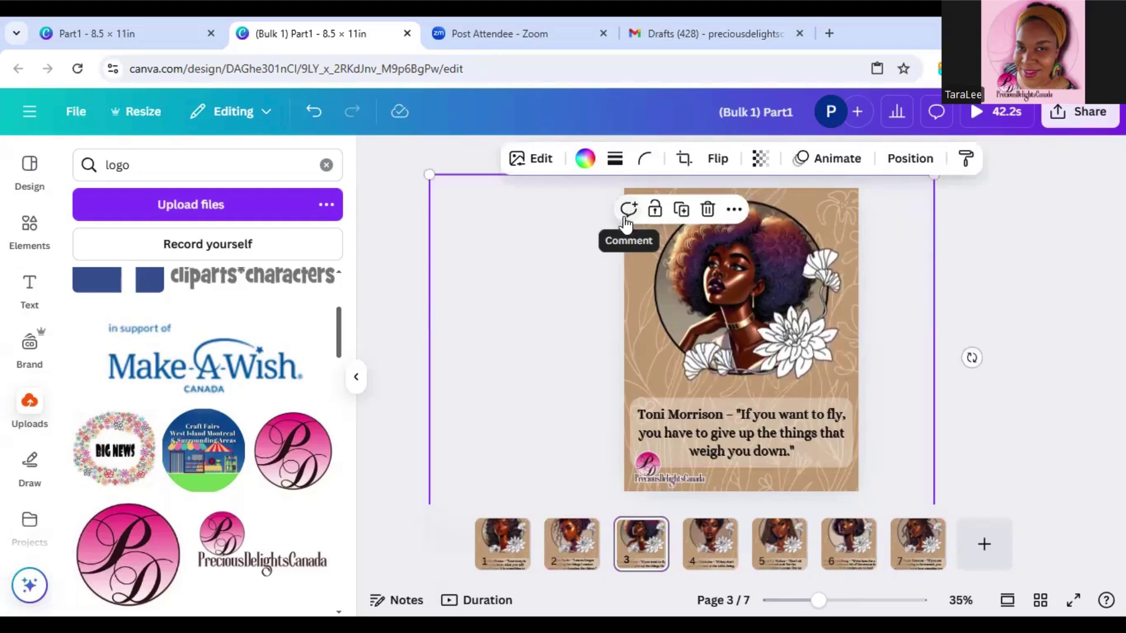
right_click(624, 268)
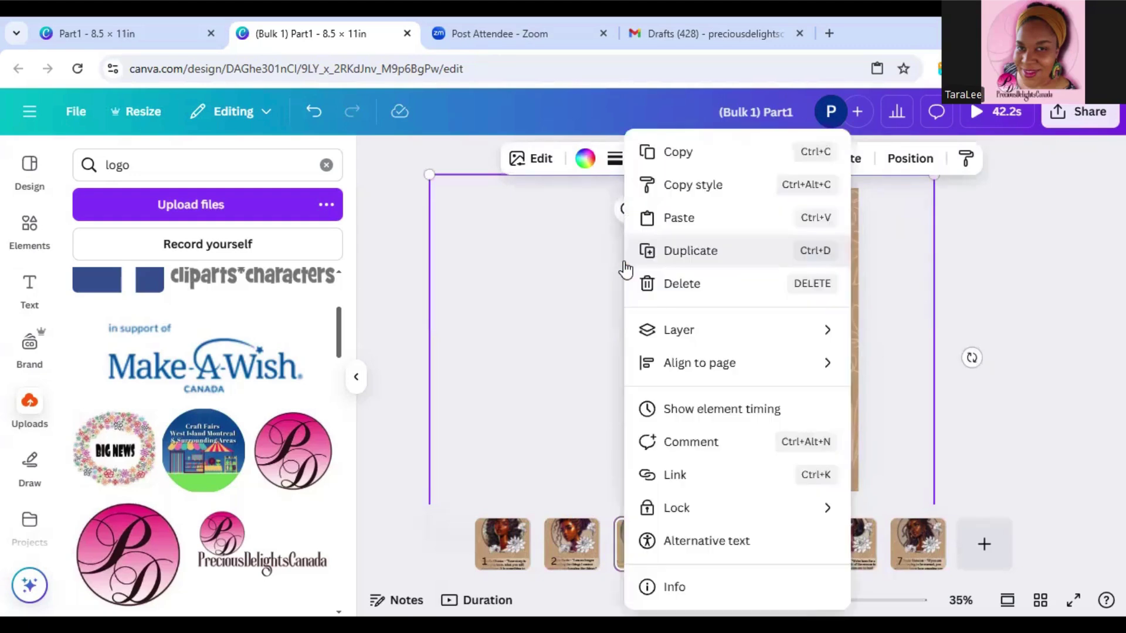
click(664, 218)
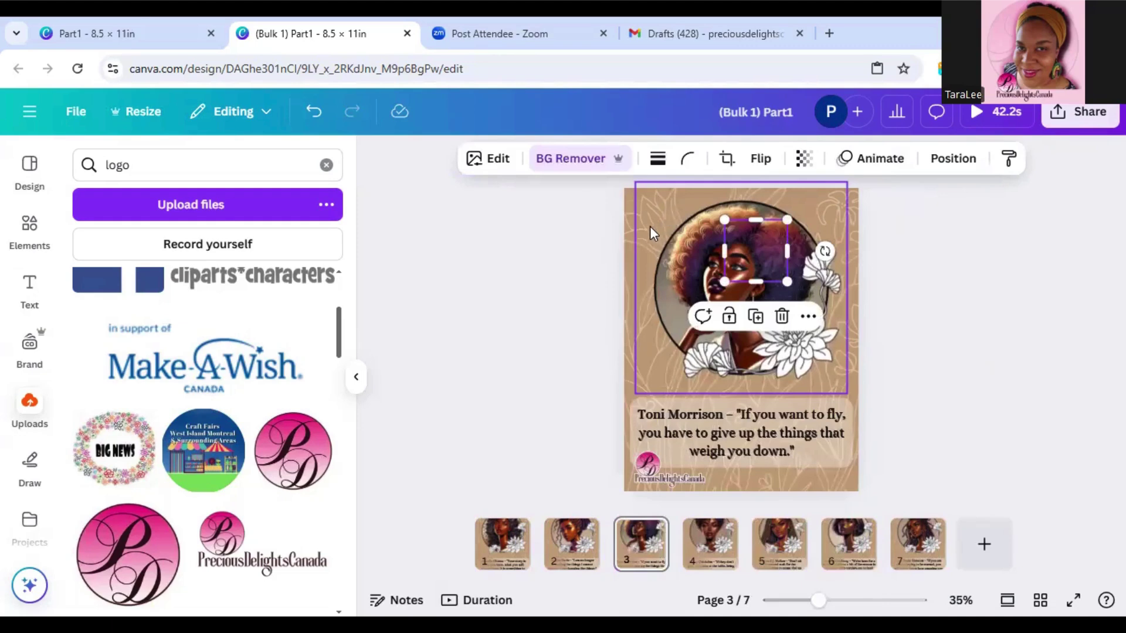
Step: Paste a second copy of the faint PD logo on page 3 and move it over the left side of the portrait
right_click(620, 214)
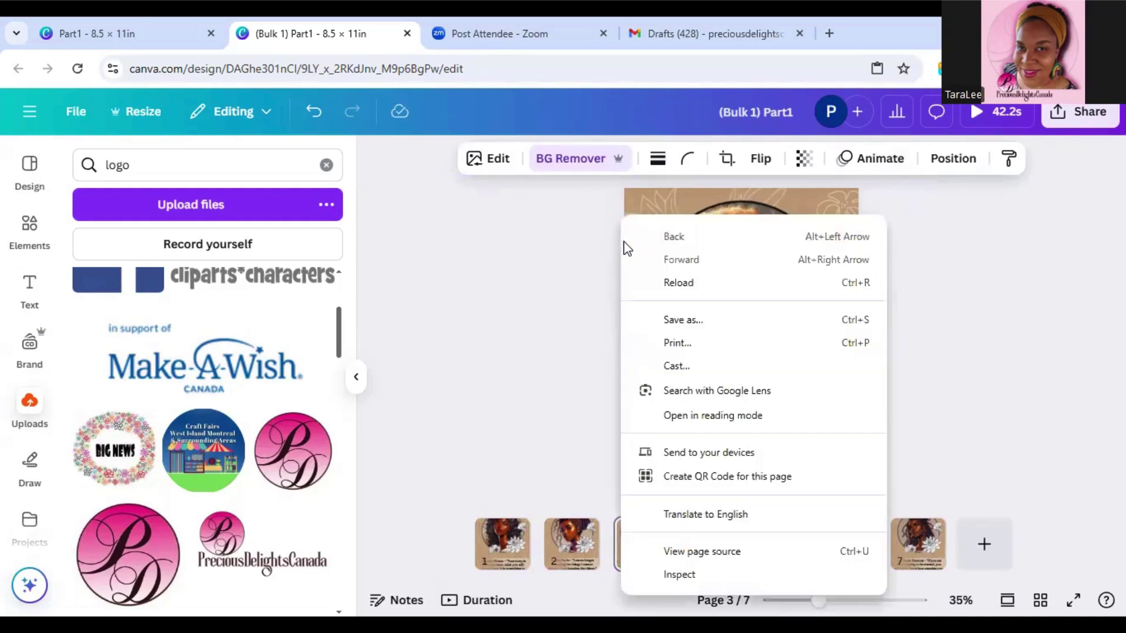
click(603, 241)
click(602, 241)
right_click(602, 240)
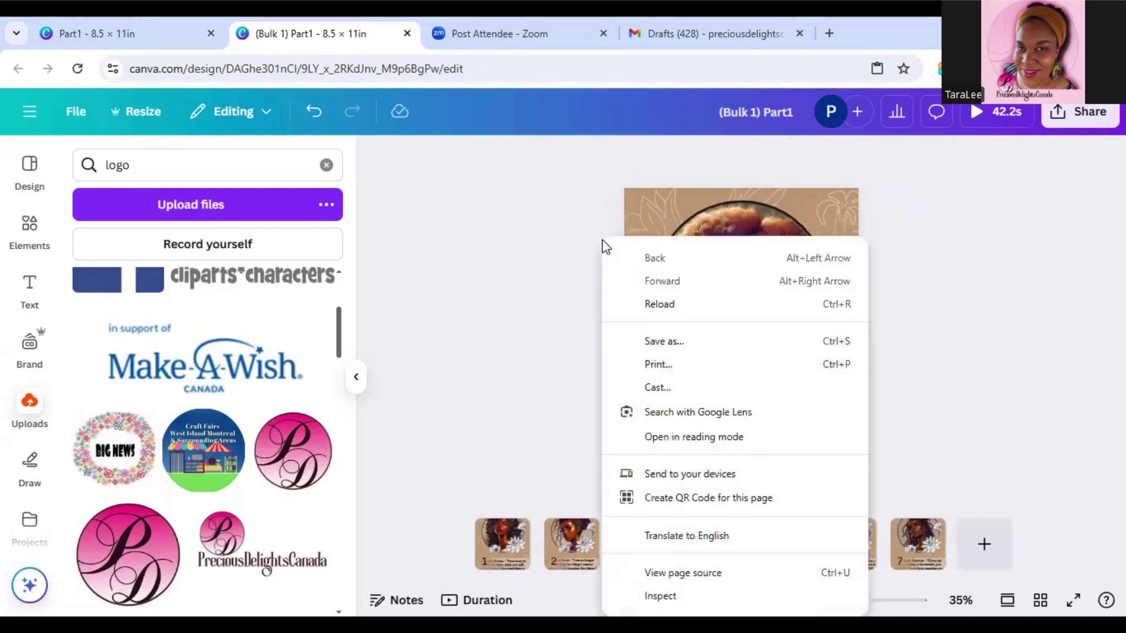
click(649, 210)
click(633, 206)
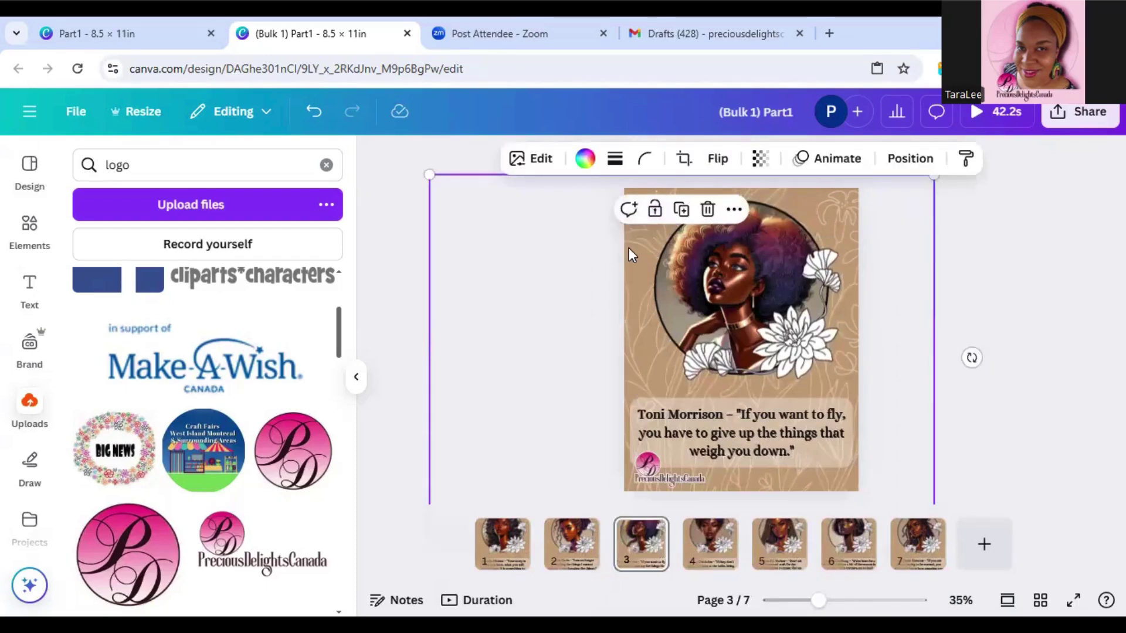
right_click(630, 248)
click(659, 220)
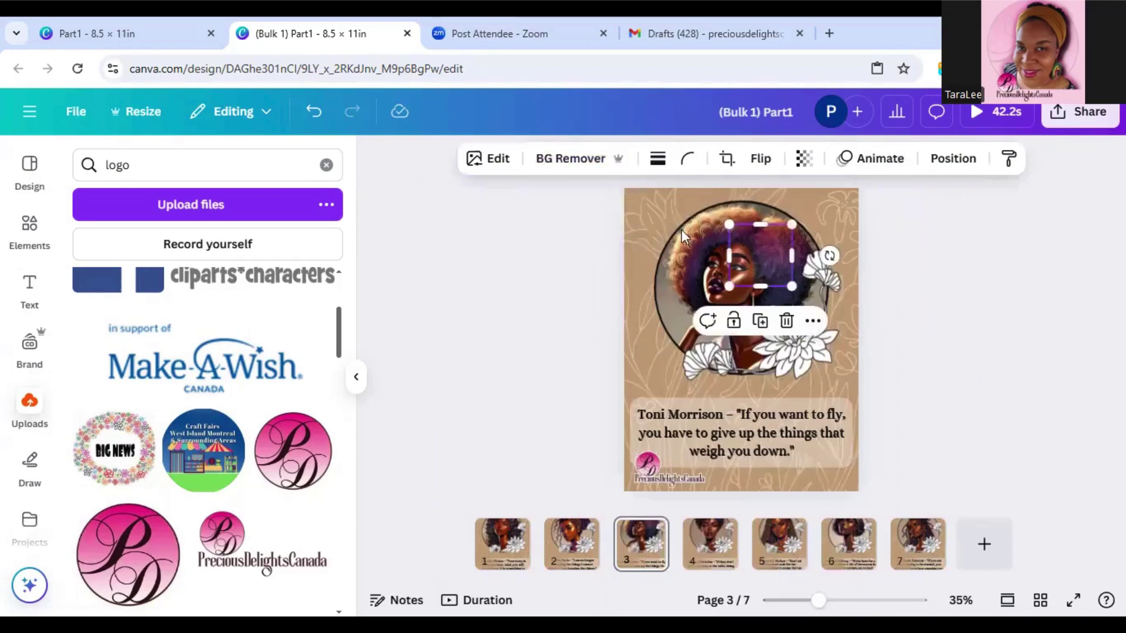
drag(715, 273, 685, 290)
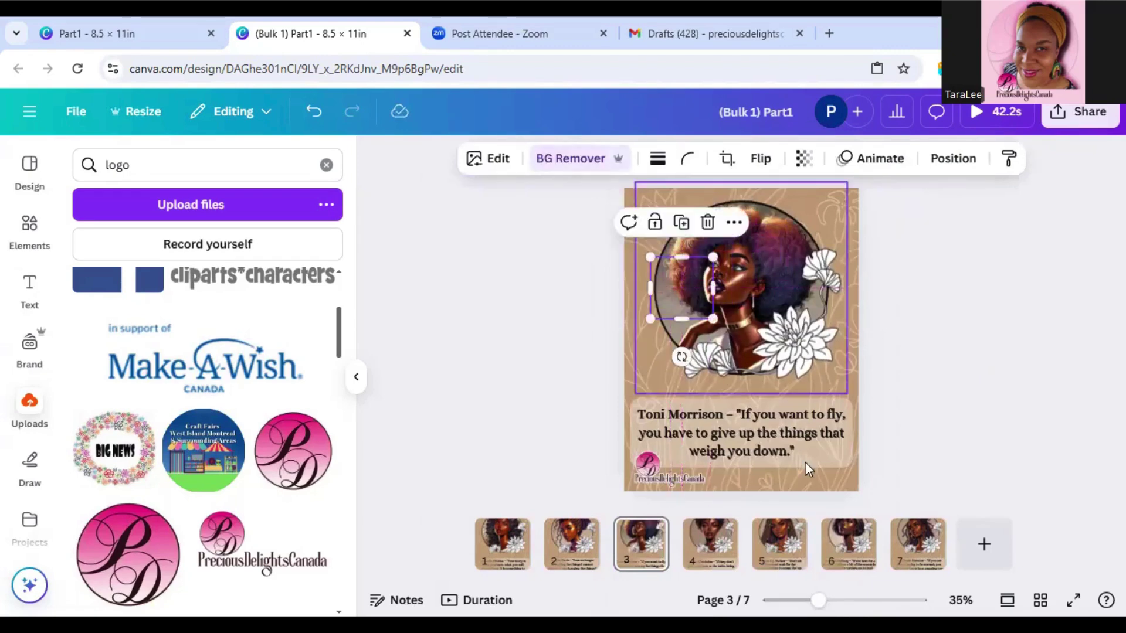
Step: Paste the copied PD logo onto page 4 and shift it toward the left side of the portrait
click(706, 550)
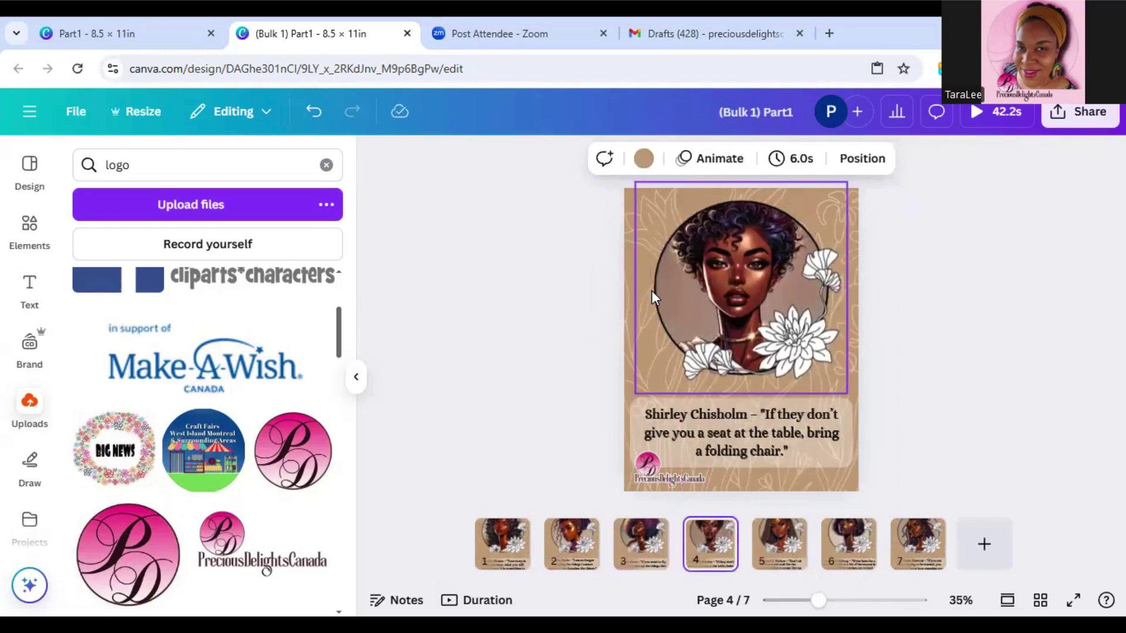
click(625, 264)
right_click(625, 262)
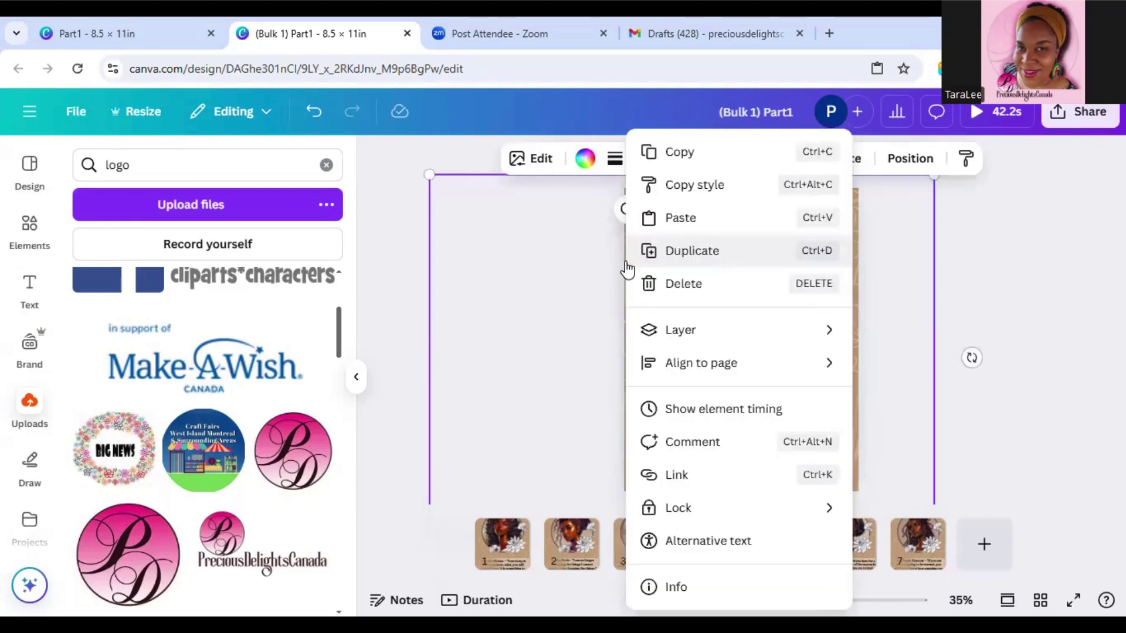
click(663, 220)
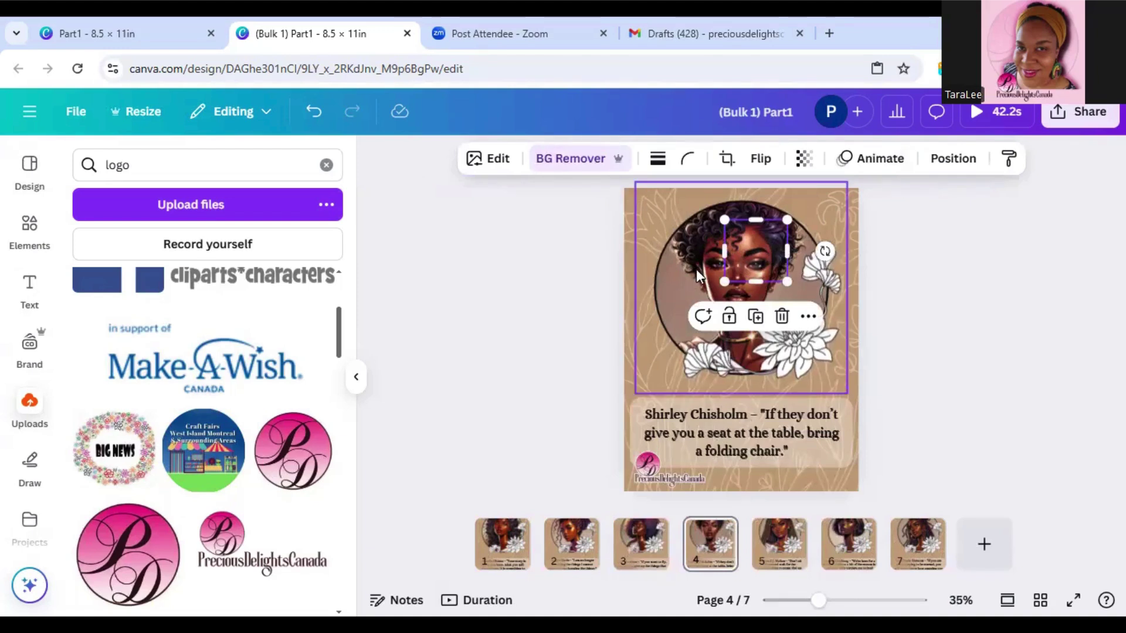
drag(756, 250, 700, 258)
Step: Paste the copied PD logo onto page 5 and place a duplicate of it over the lower left part of the portrait
click(779, 543)
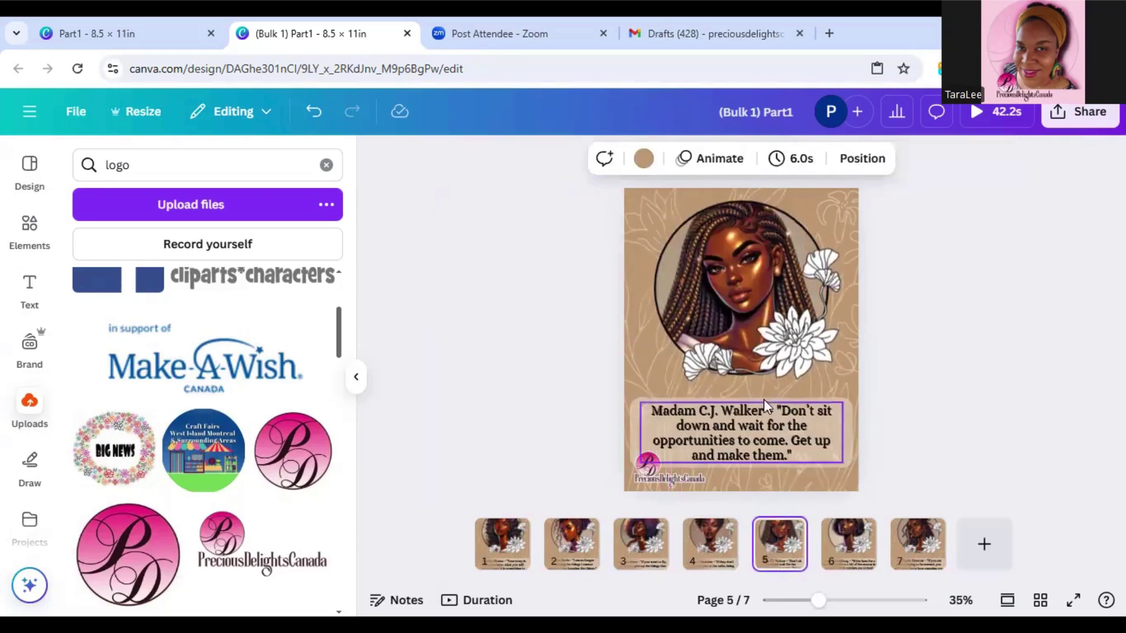
click(624, 231)
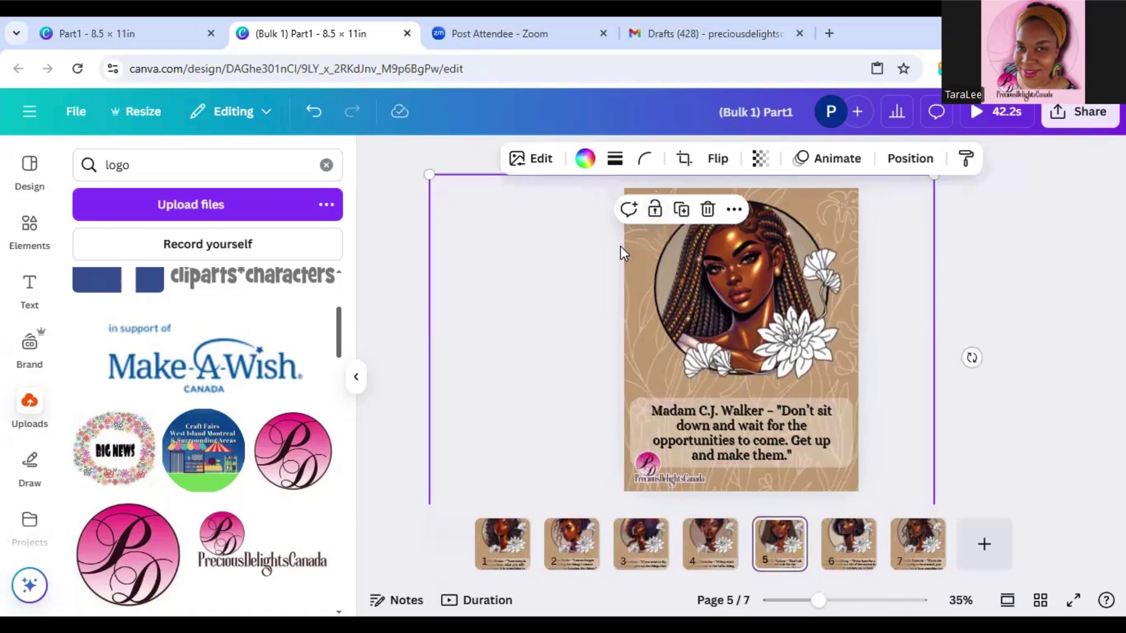
right_click(622, 253)
key(Escape)
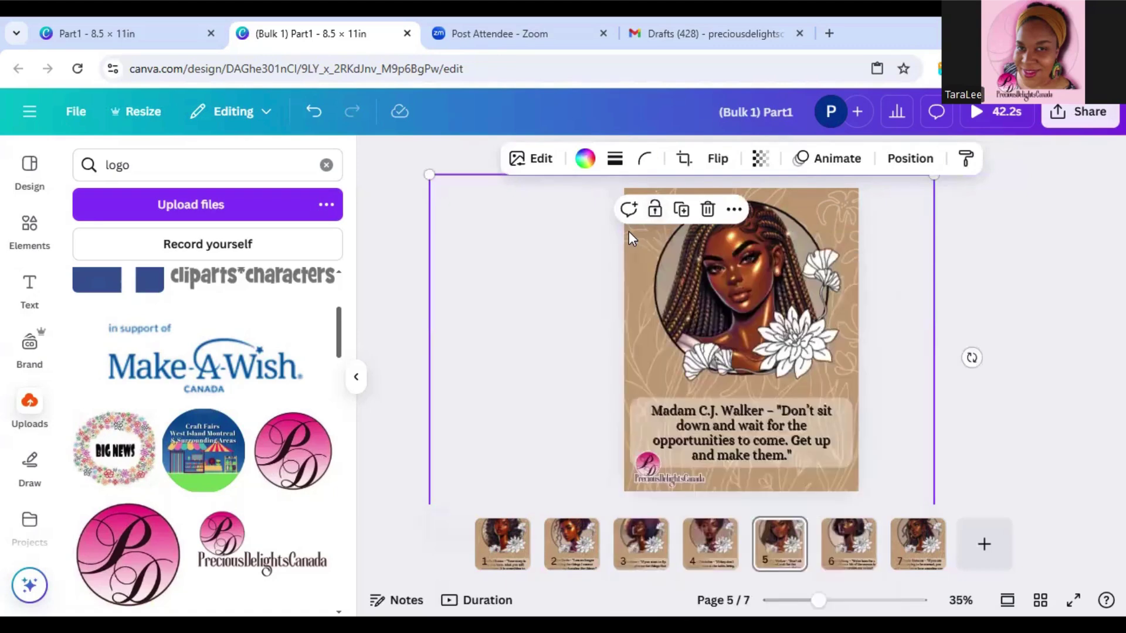
right_click(629, 230)
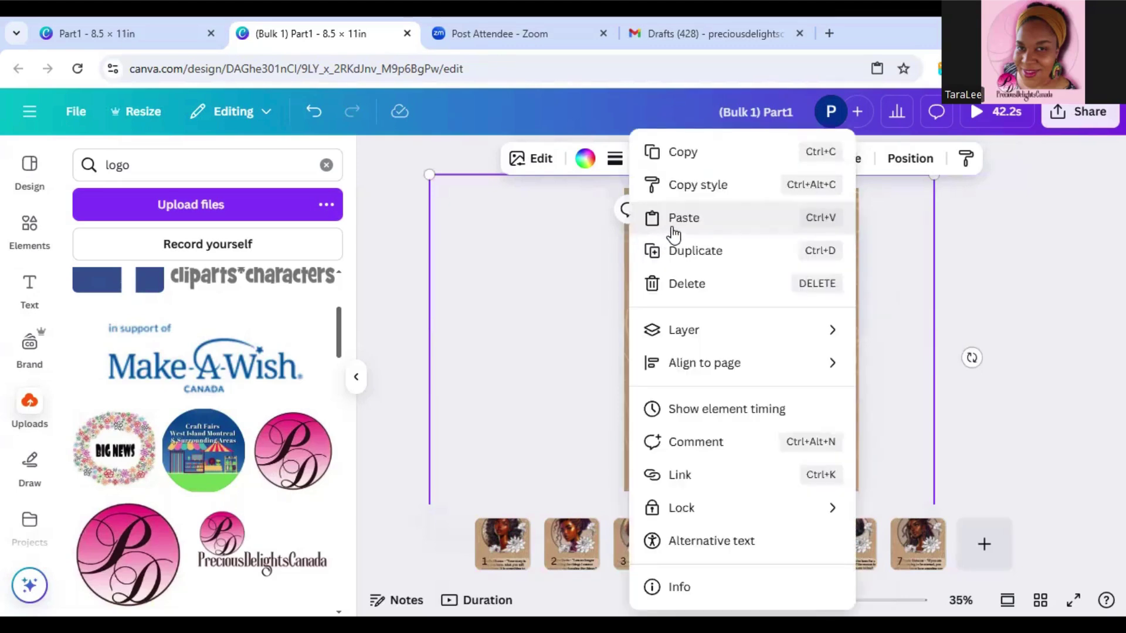
click(672, 227)
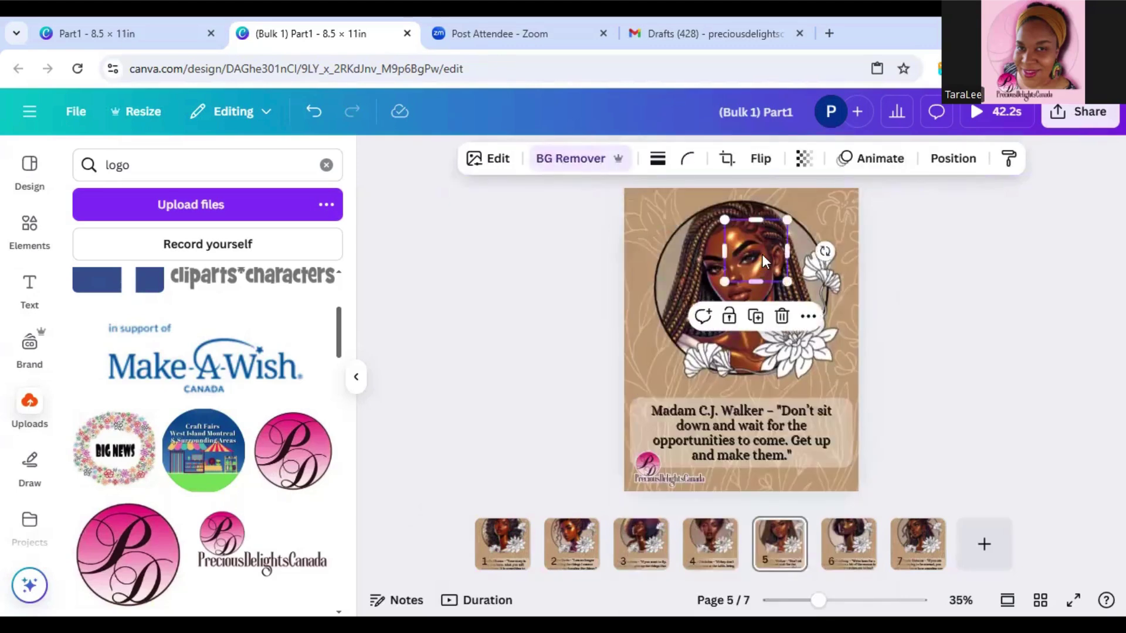
click(755, 317)
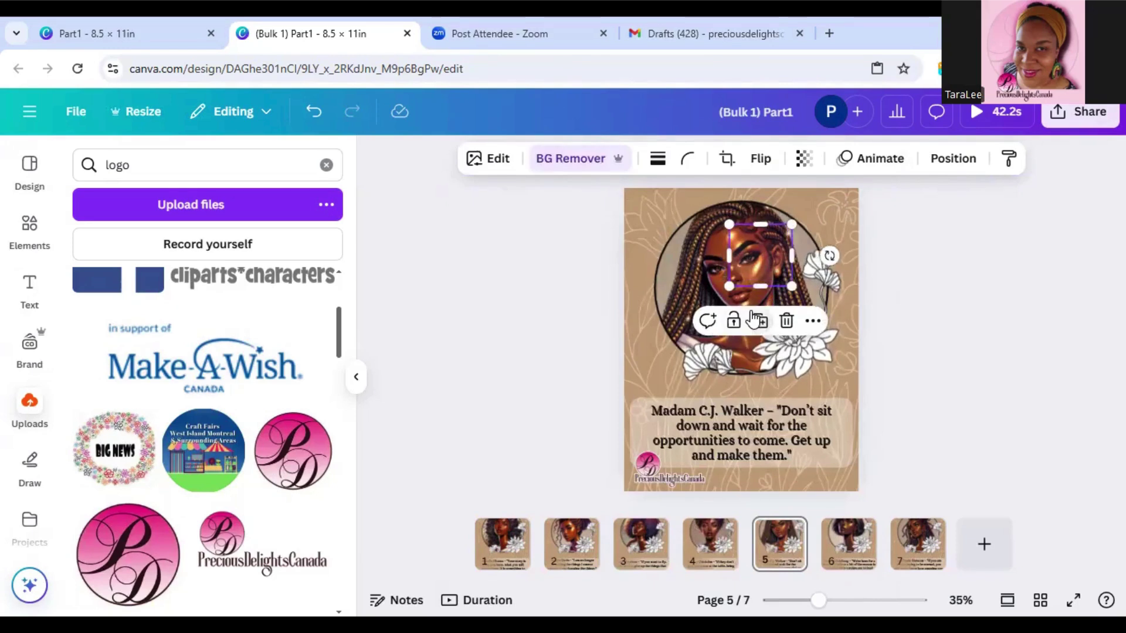
drag(755, 256, 696, 300)
Step: Paste the copied PD logo onto page 6 and move it down to the portrait's chin and neck area
click(850, 545)
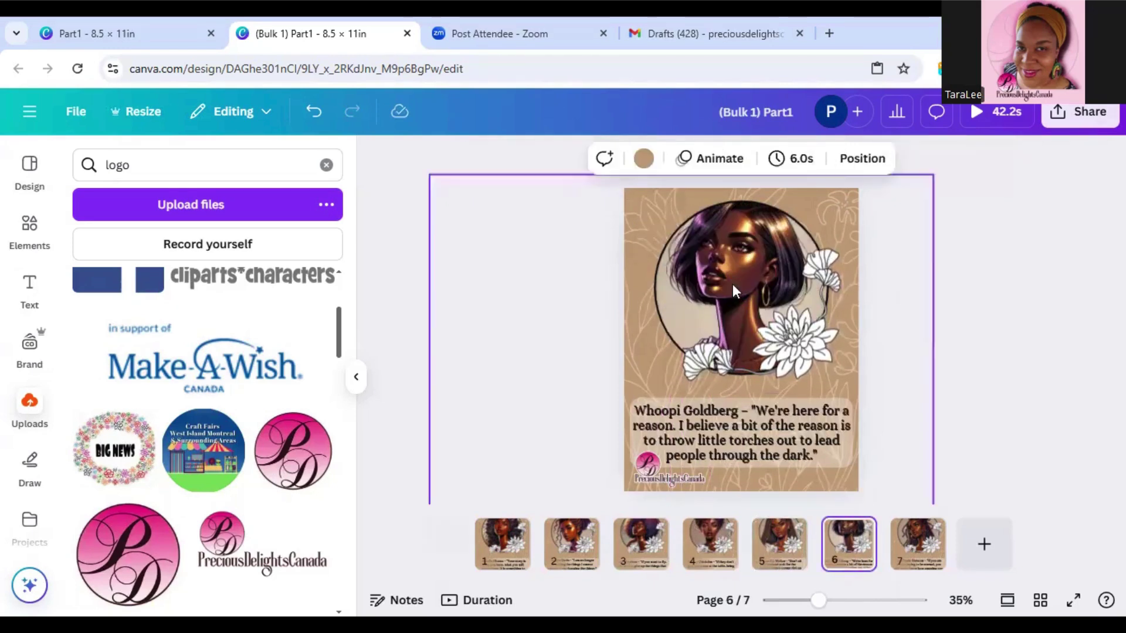
click(625, 237)
right_click(629, 238)
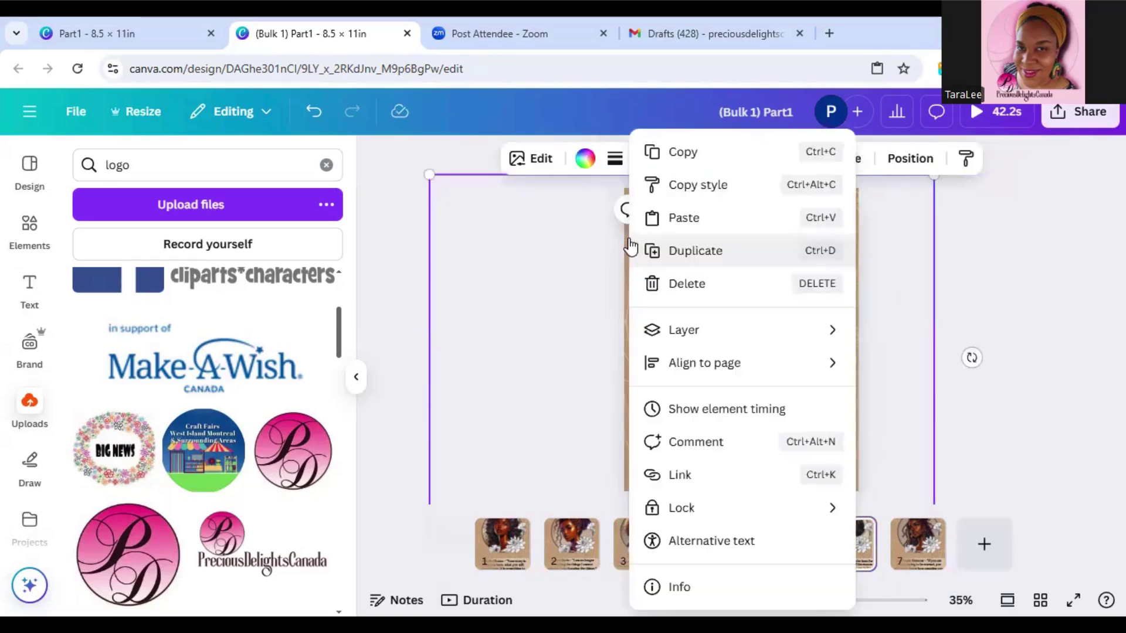
click(662, 225)
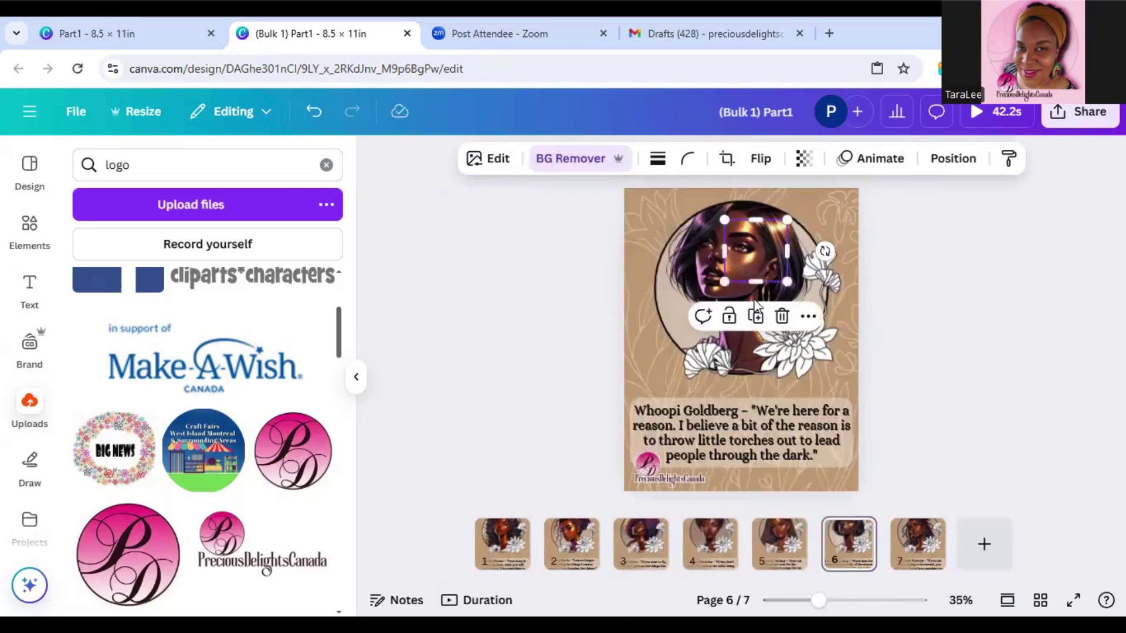
drag(762, 255, 733, 311)
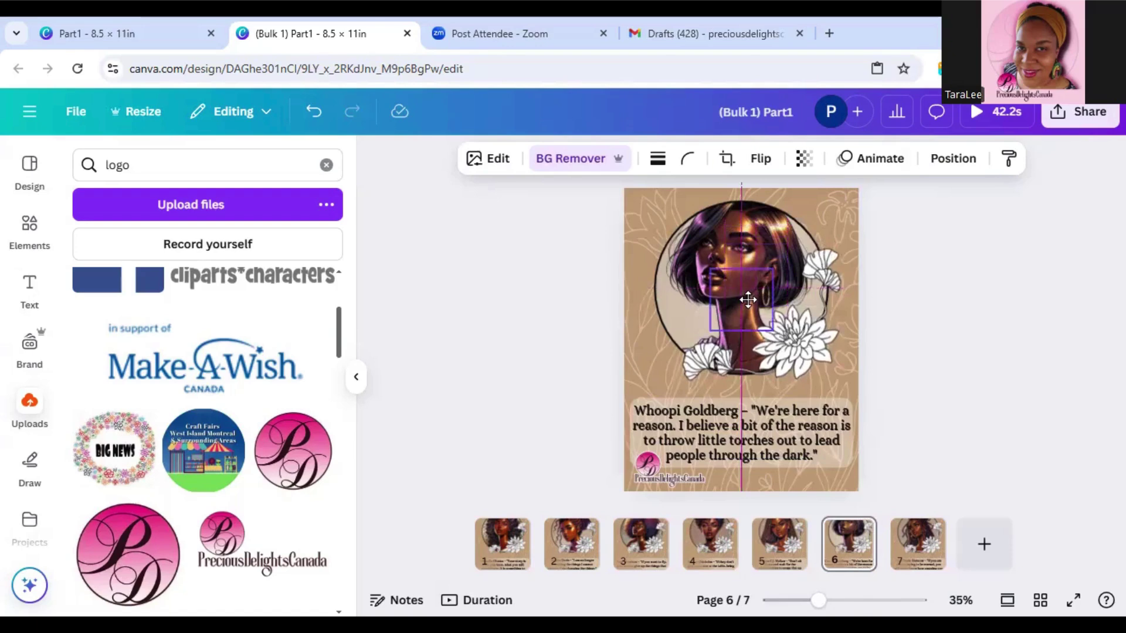
Step: Paste the copied PD logo onto page 7, center it over the lower part of the portrait, and deselect it
click(922, 548)
click(628, 220)
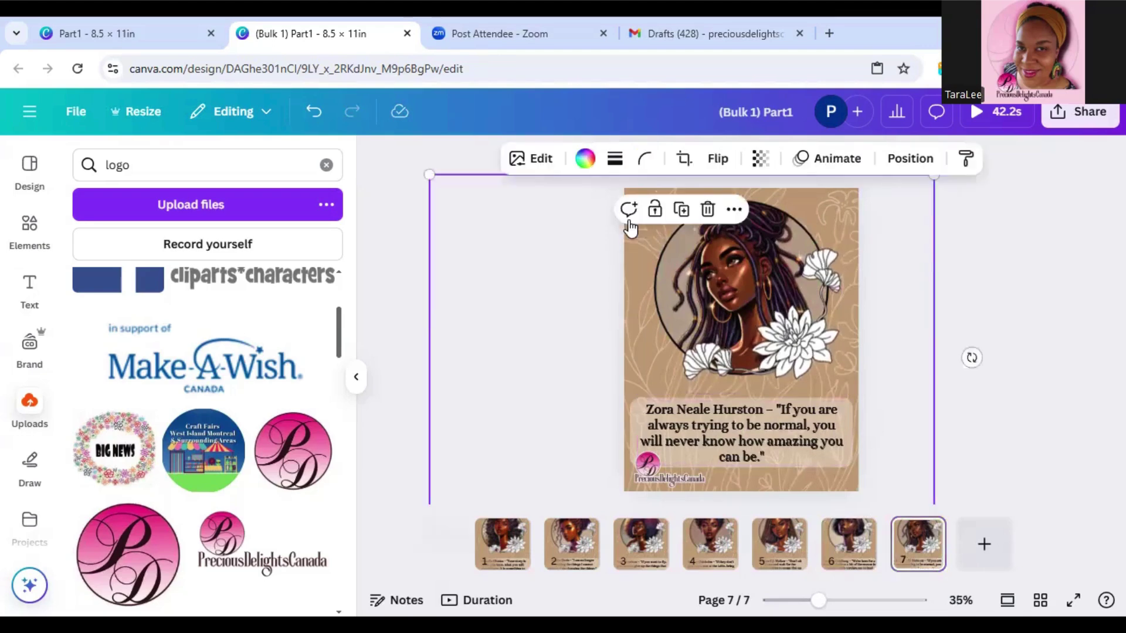
right_click(630, 248)
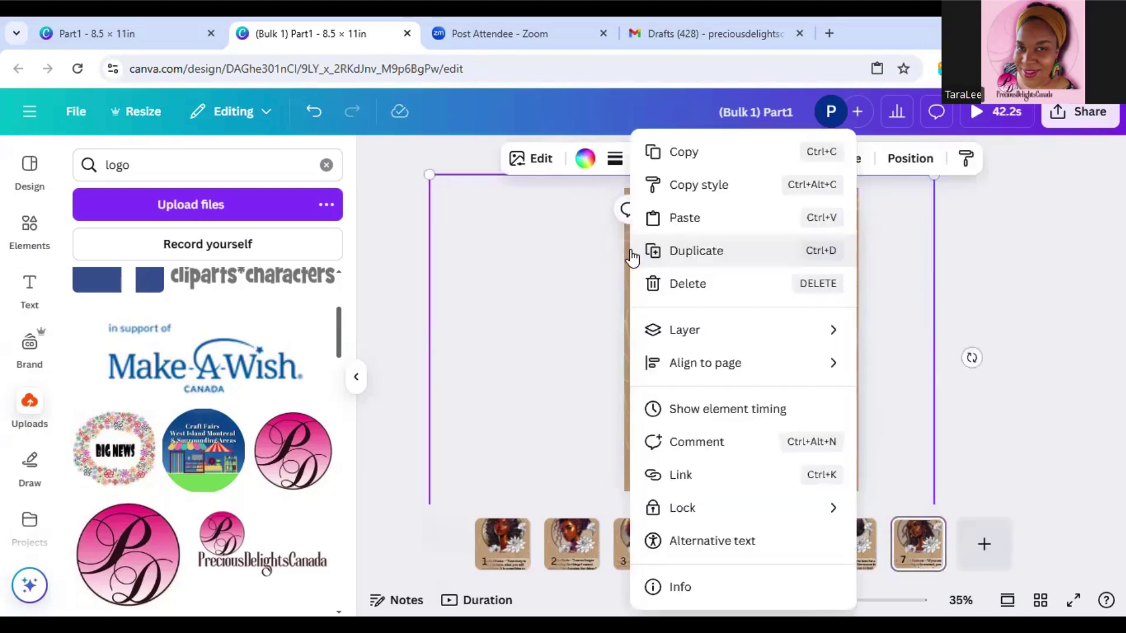
click(649, 220)
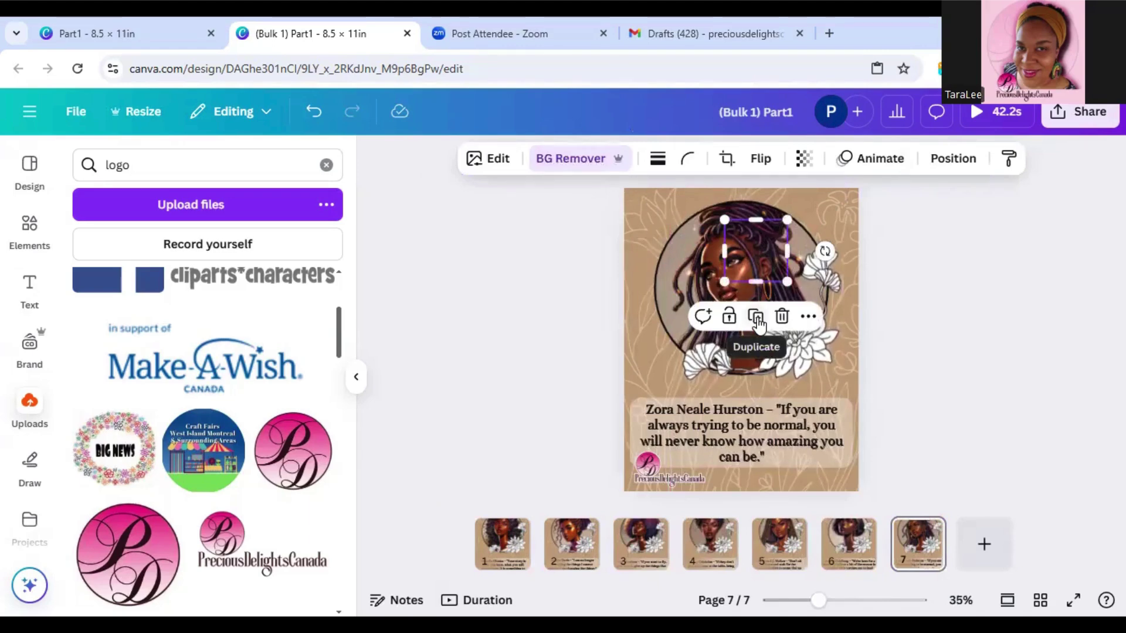
drag(759, 256, 744, 321)
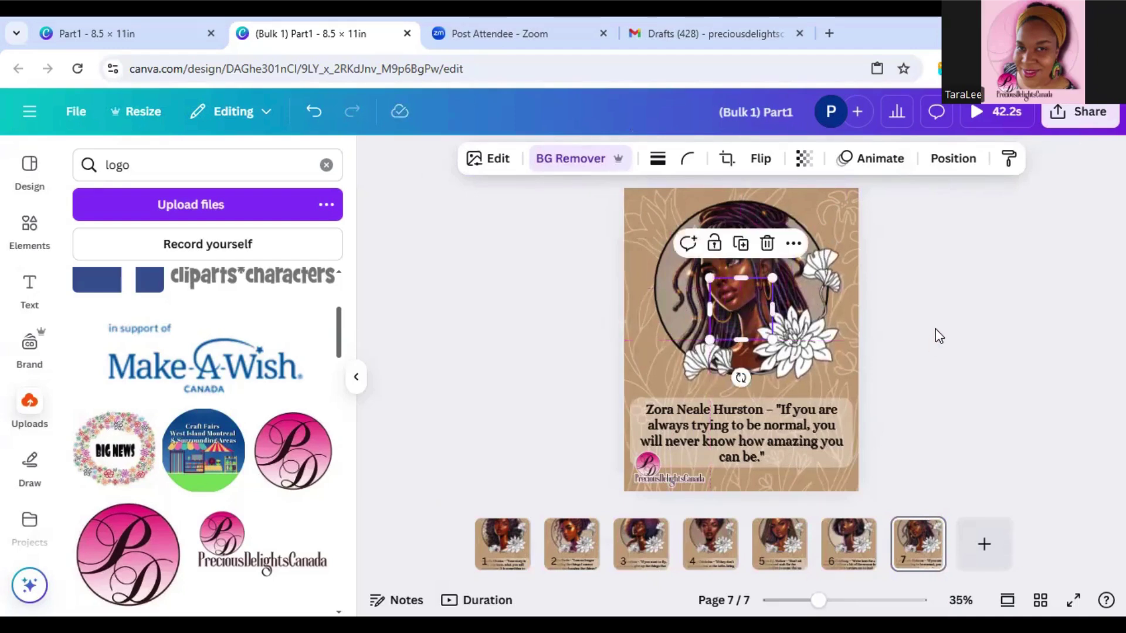
click(925, 343)
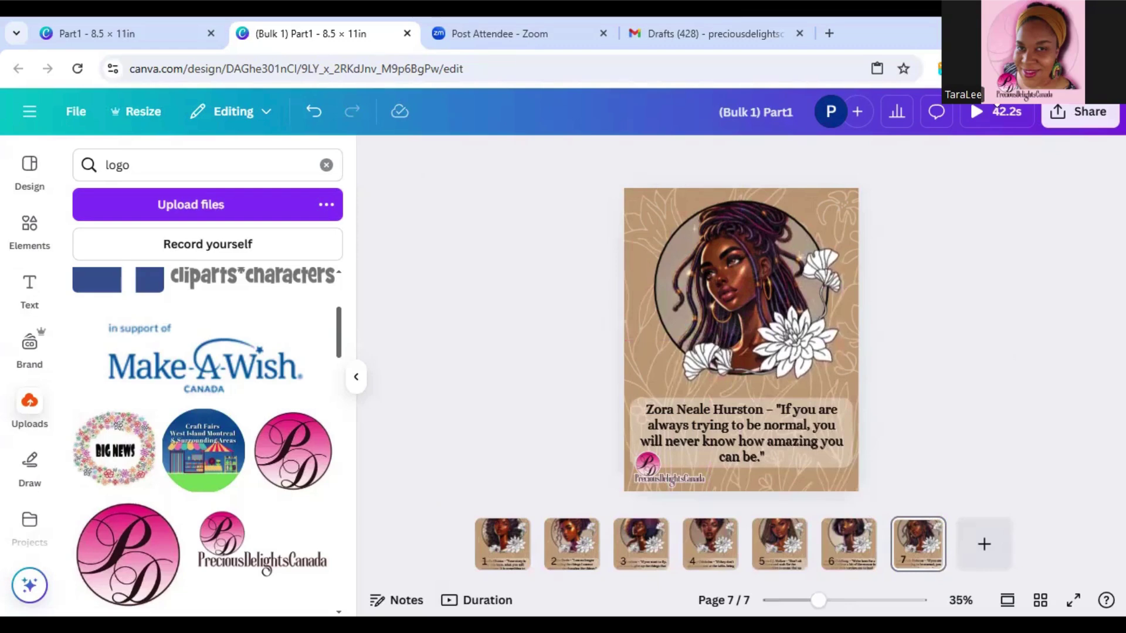
Step: Play the preview of the quote pages and close it
click(996, 108)
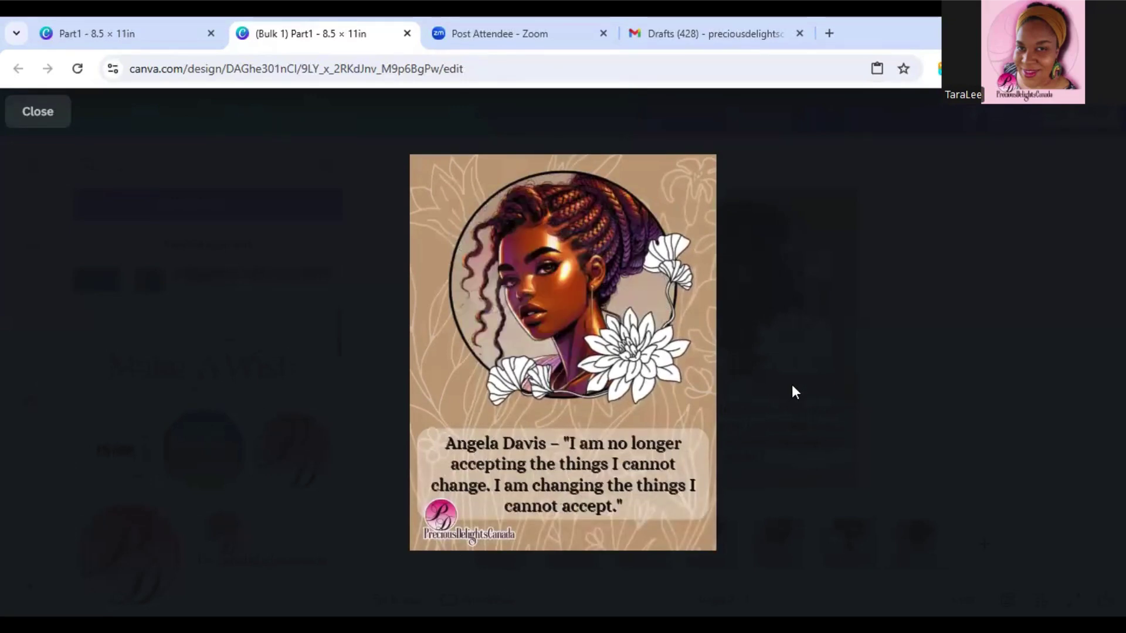
click(55, 120)
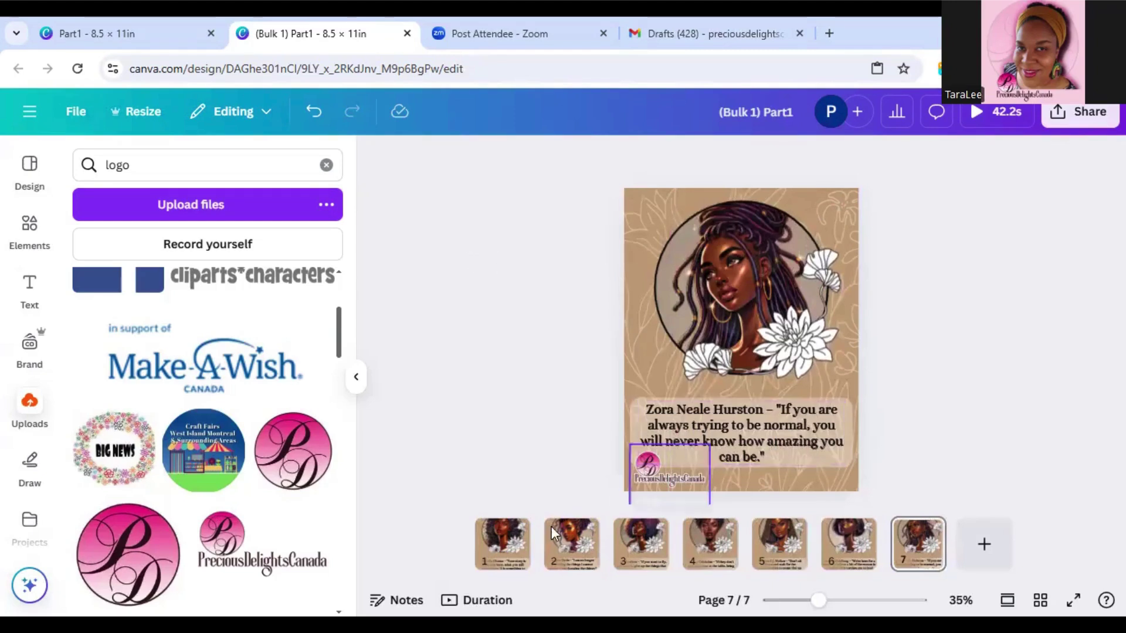
Step: Apply the Shift text animation to the quote on page 1 and set its writing style to Character
click(493, 545)
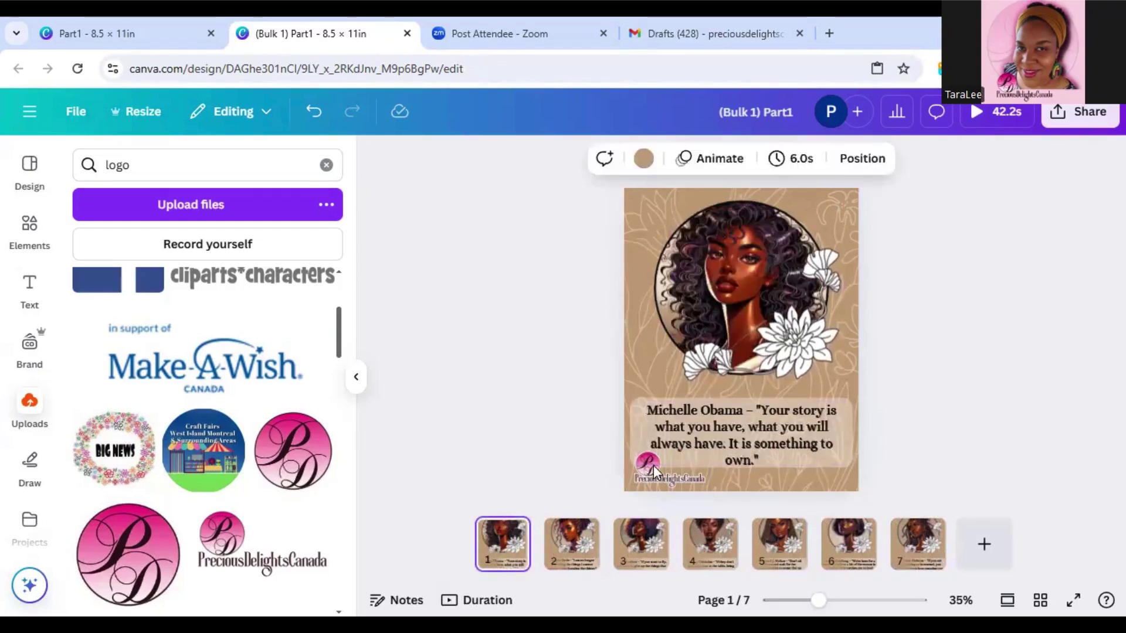
click(714, 426)
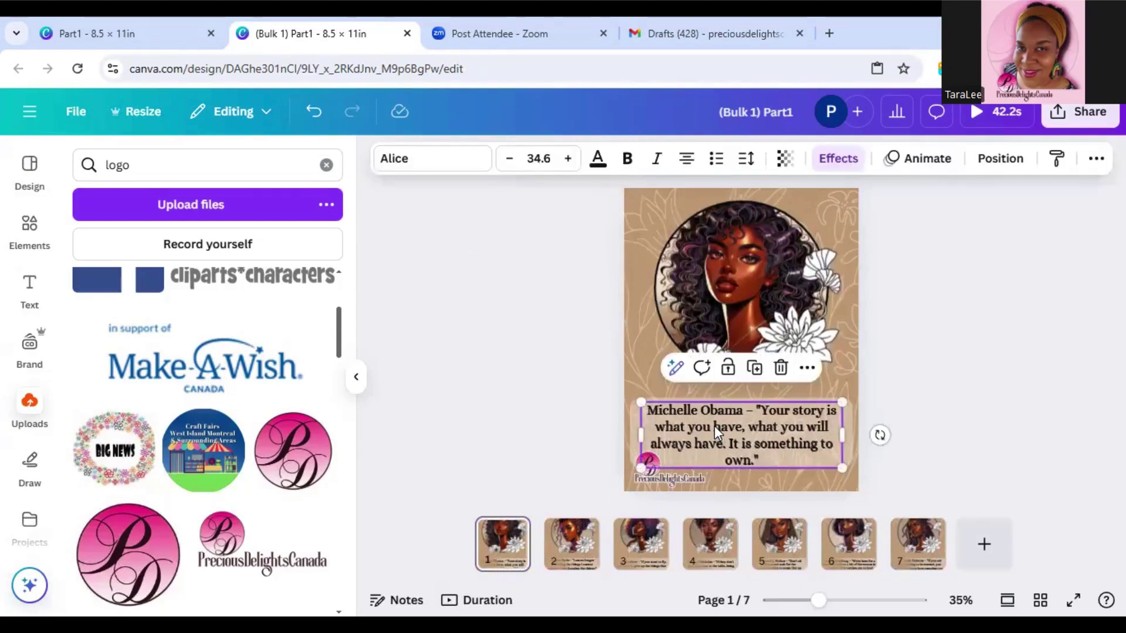
click(888, 164)
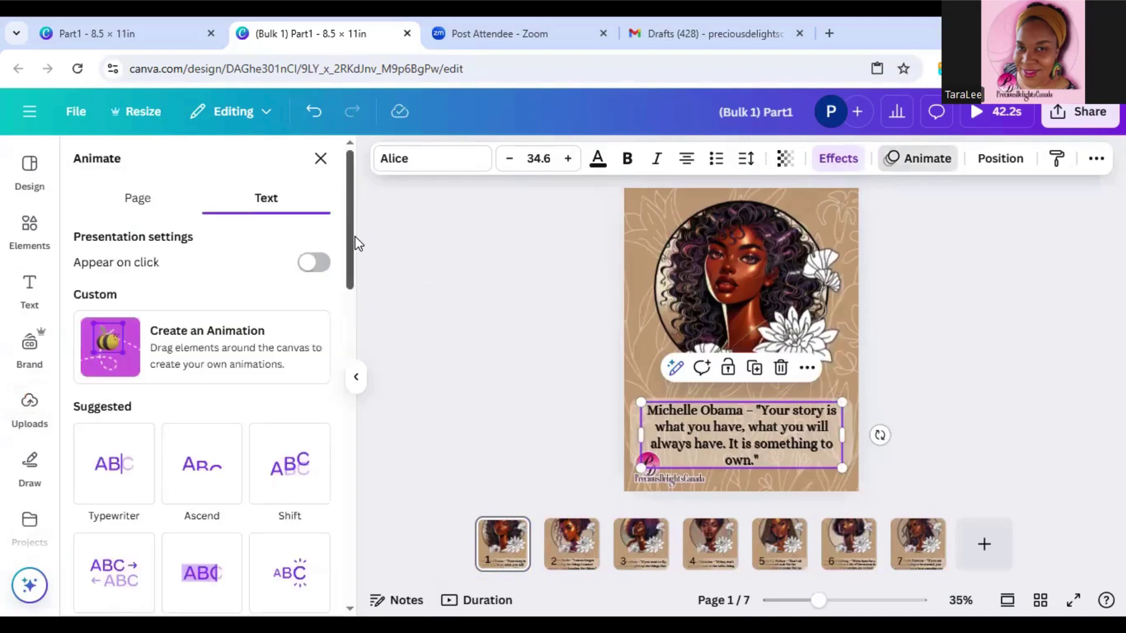
click(292, 469)
scroll(317, 364, down, 5)
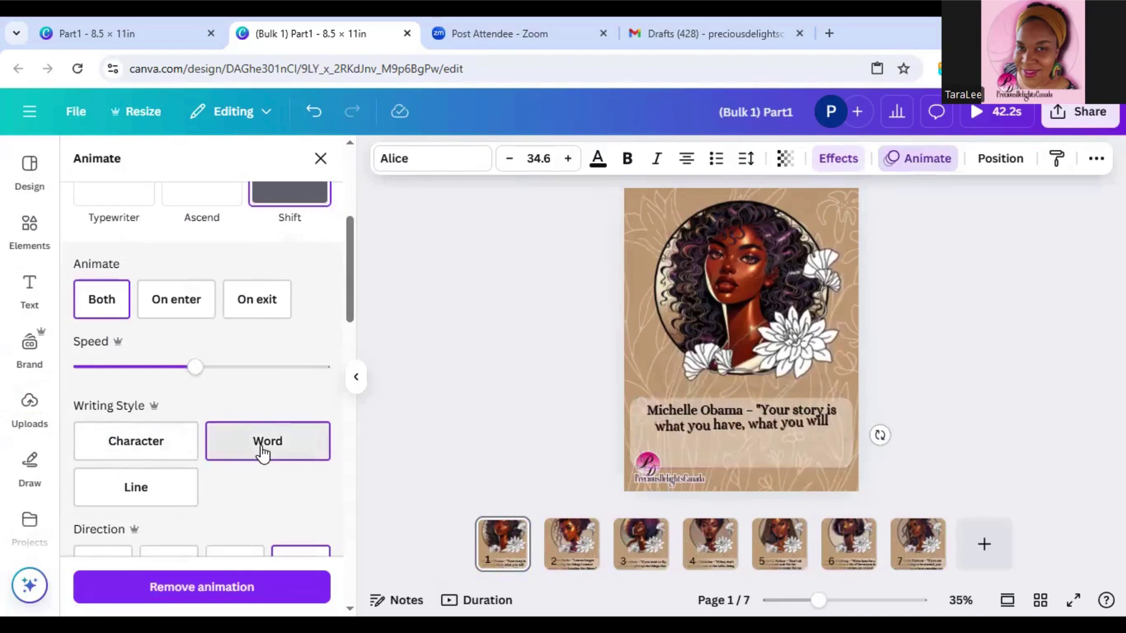
click(171, 490)
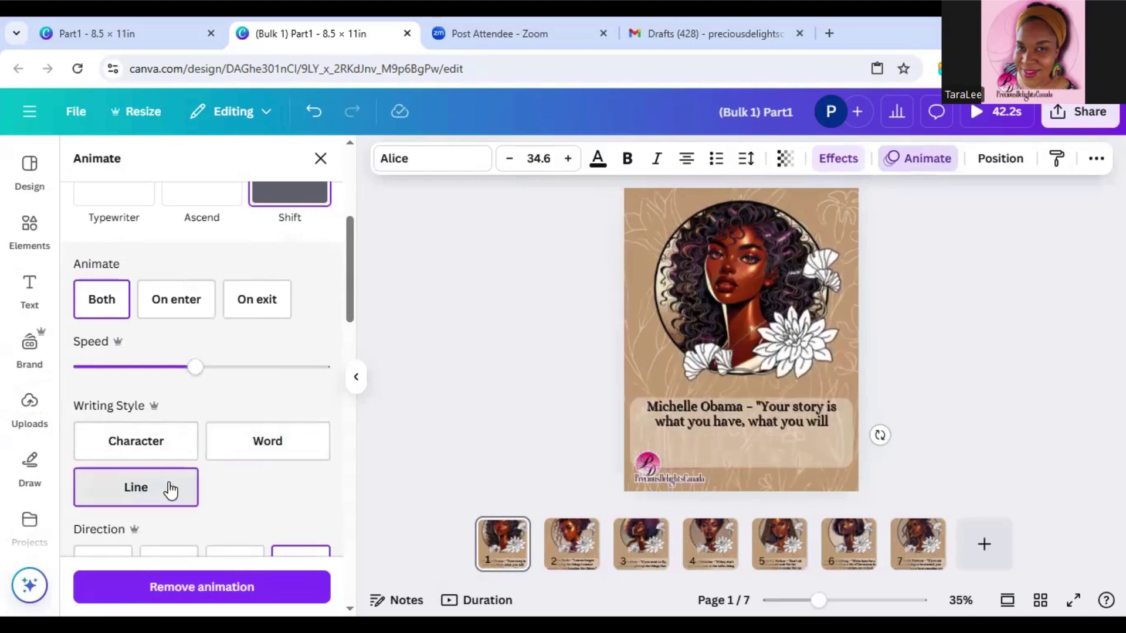
click(146, 438)
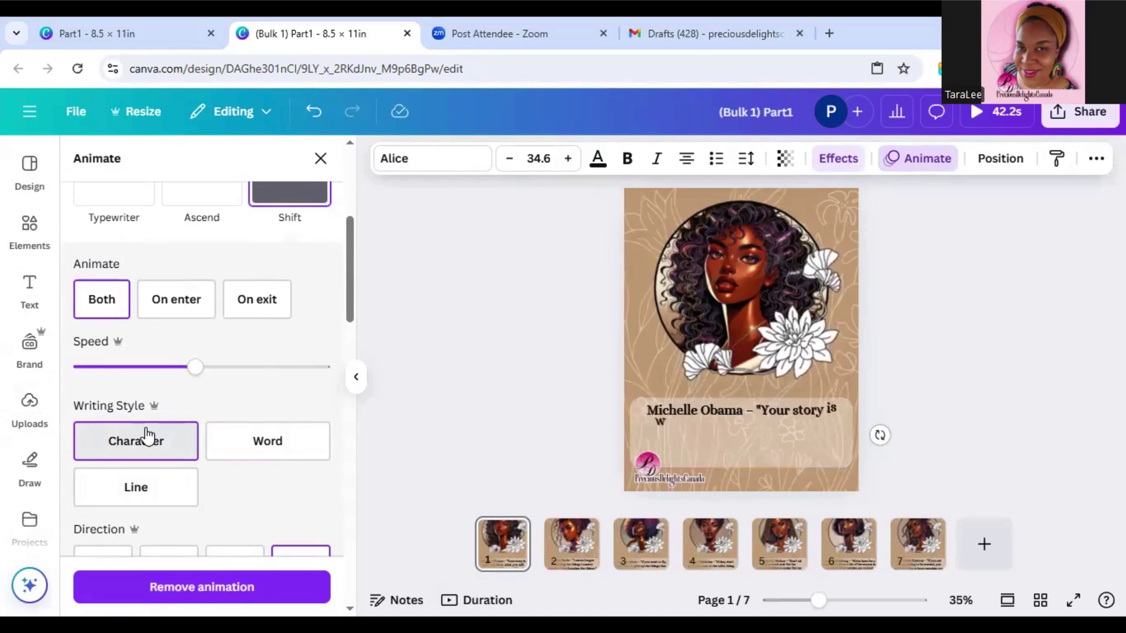
Step: Set the page 1 quote's Shift animation to the Word writing style and have it play only on enter
click(282, 452)
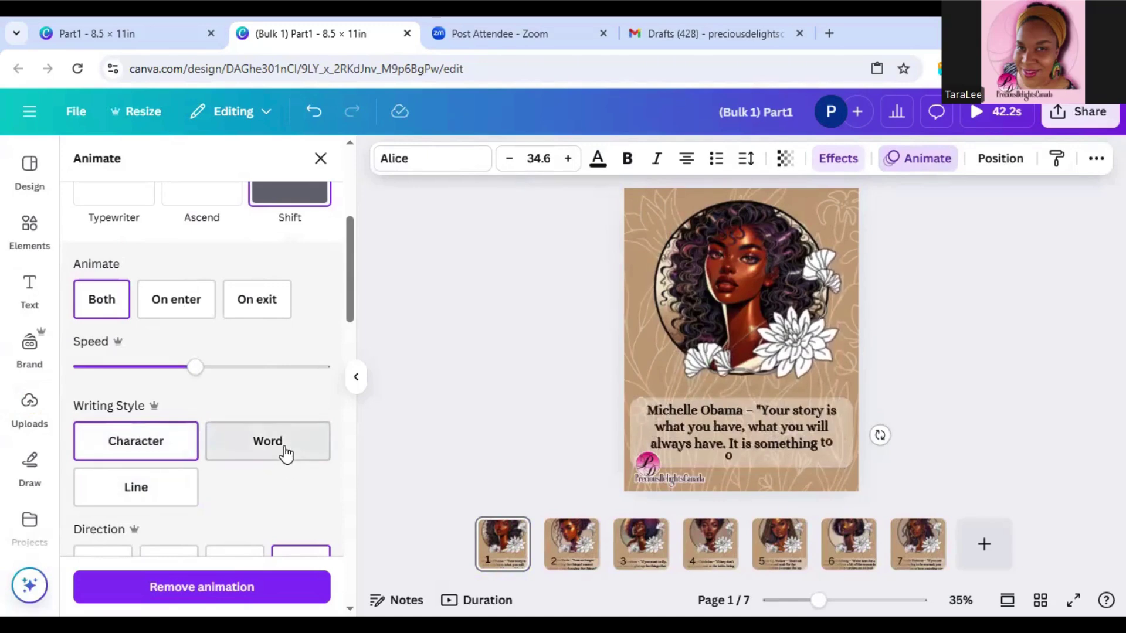
click(193, 304)
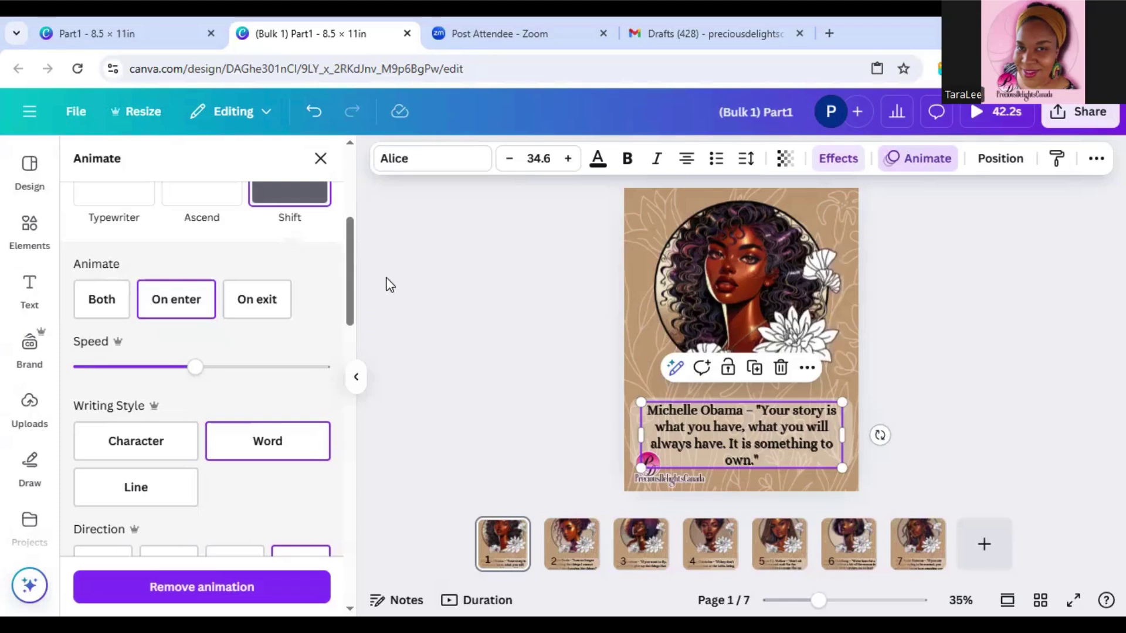
Step: Apply the Shift text animation to the Angela Davis quote on page 2, playing only on enter
click(586, 552)
click(709, 438)
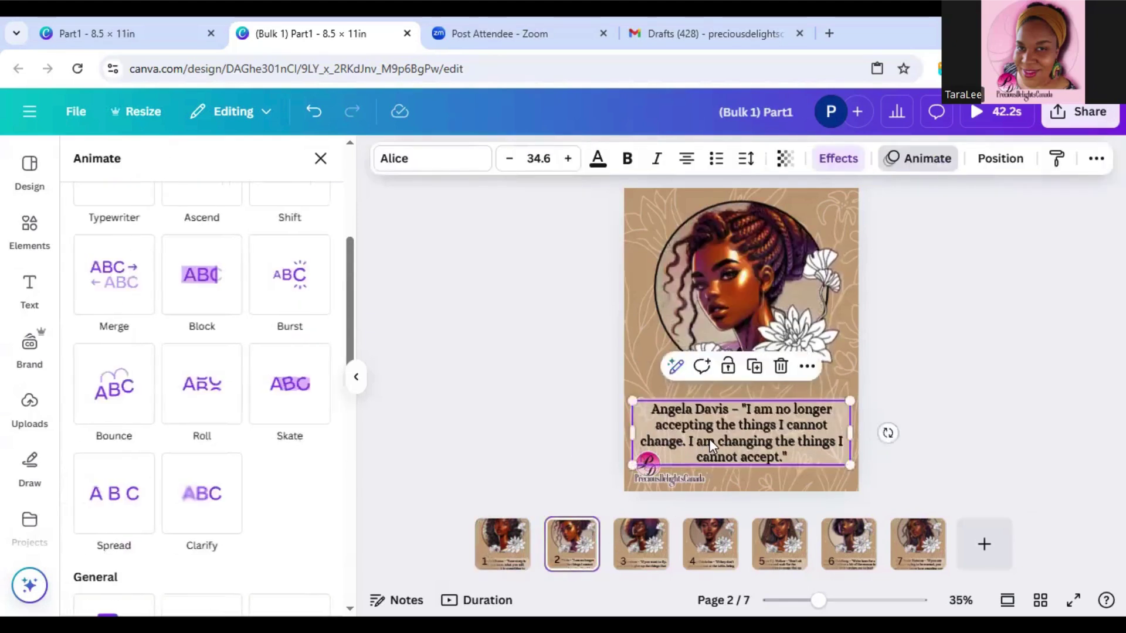
click(291, 199)
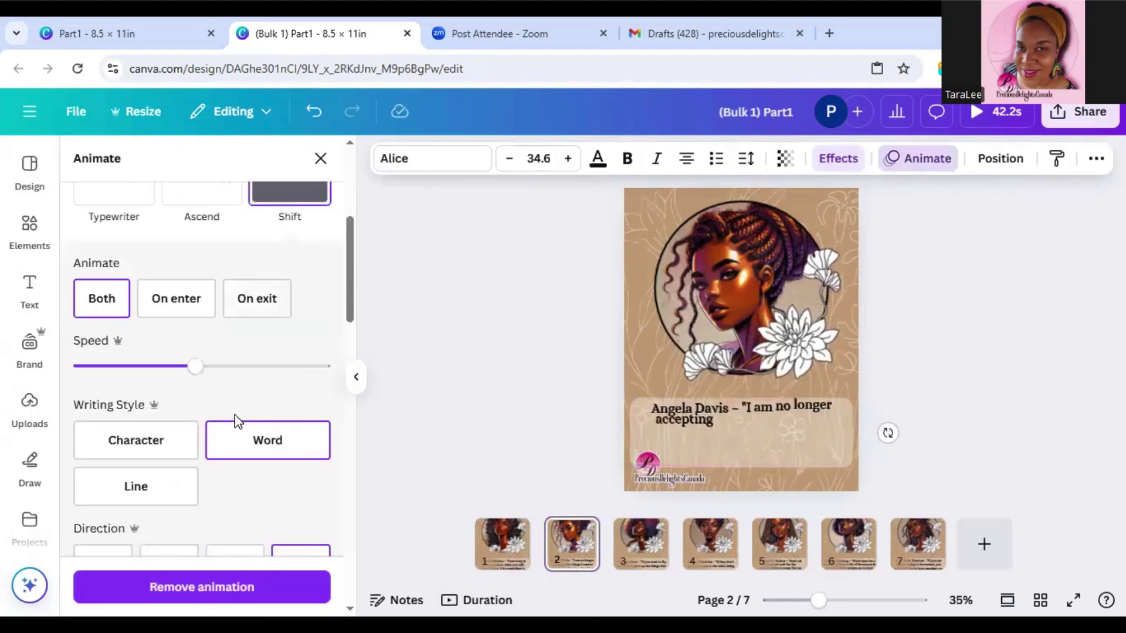
click(176, 305)
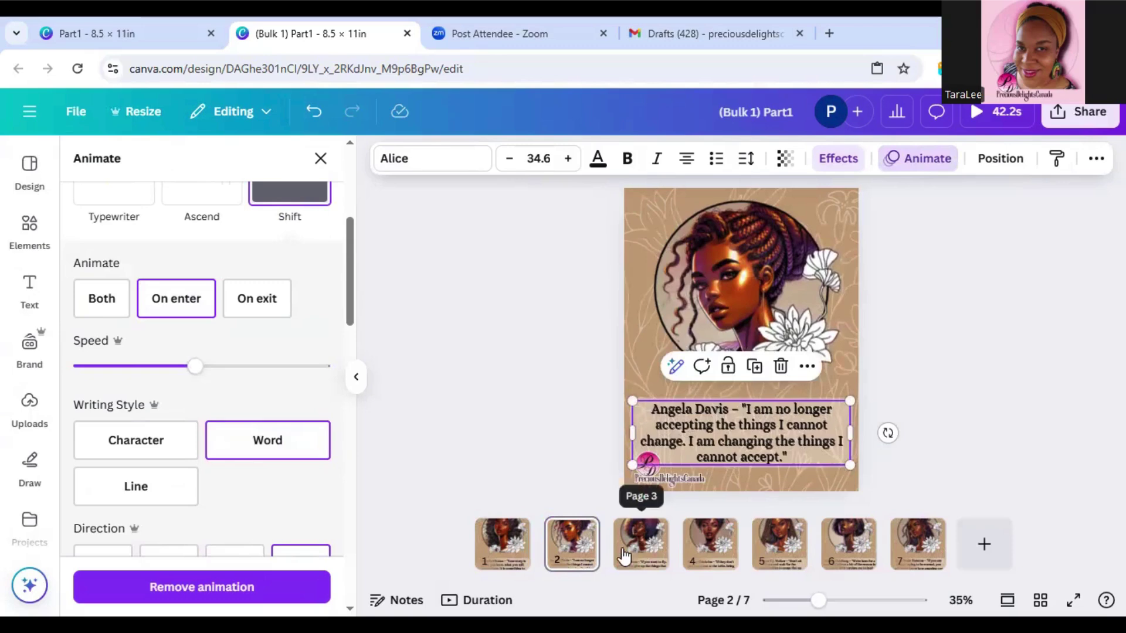
Step: Apply the Shift animation to the Toni Morrison quote on page 3, on enter only, with the Word writing style
click(648, 551)
click(734, 435)
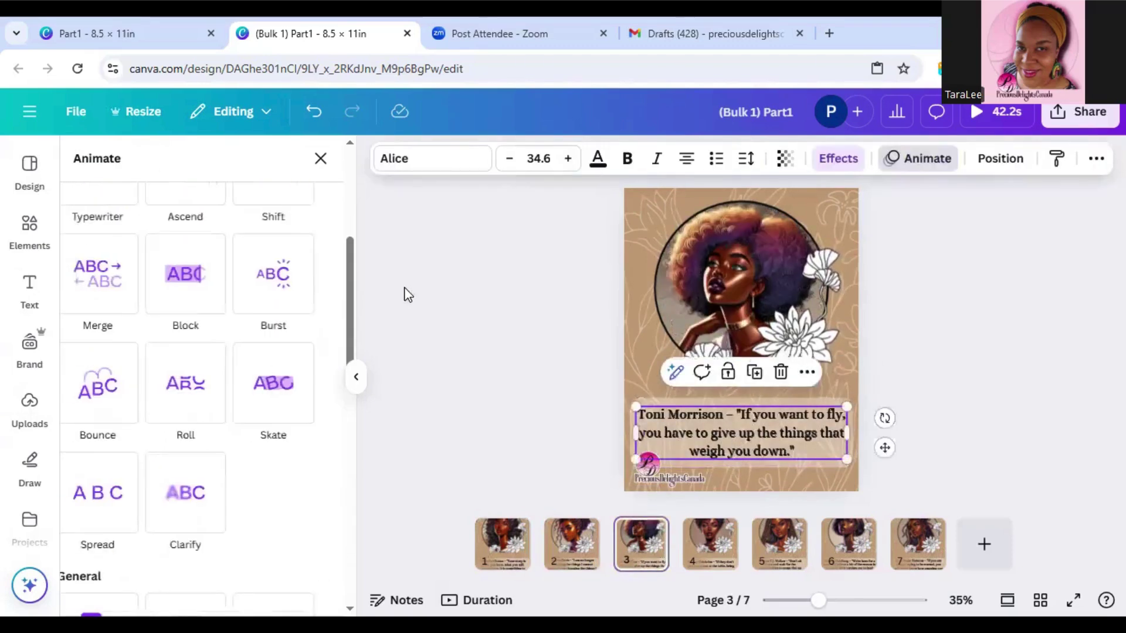
click(292, 212)
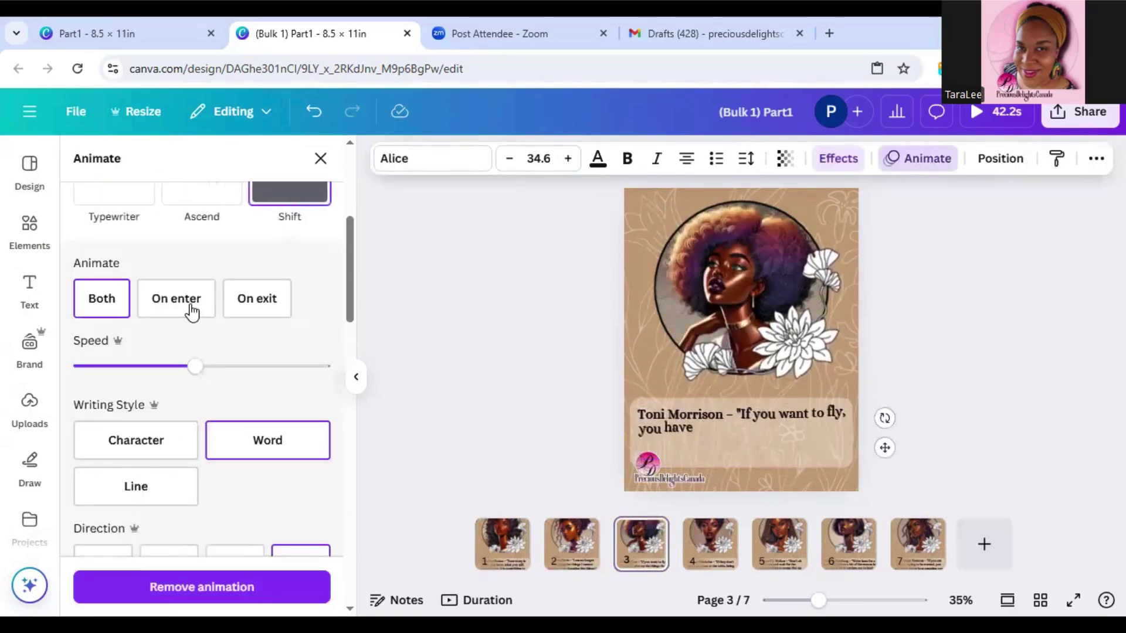
click(274, 449)
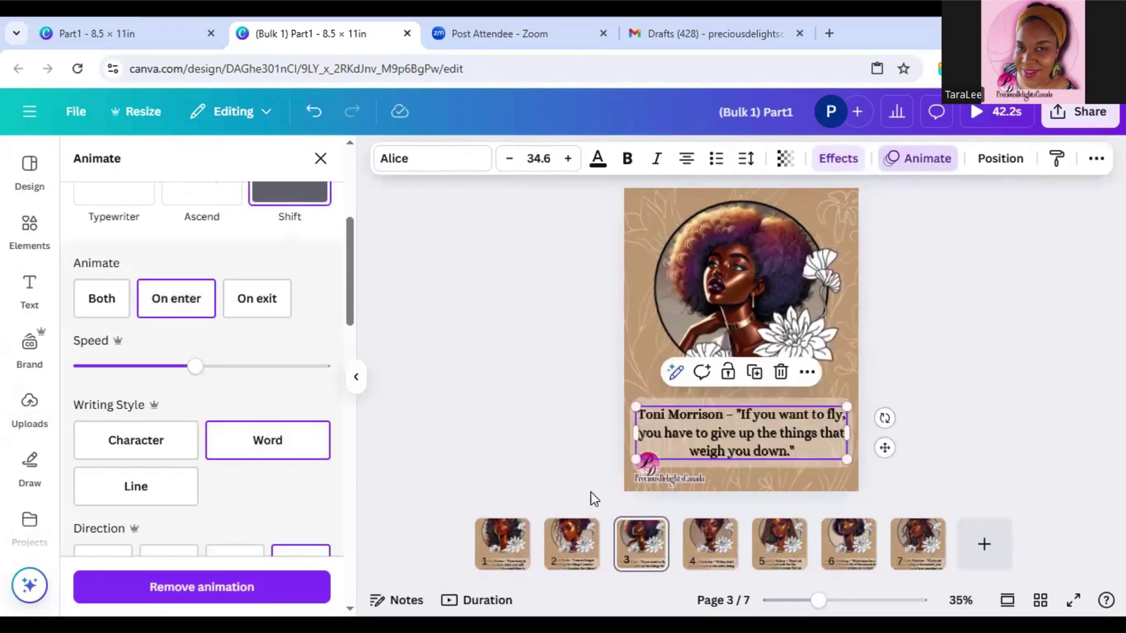
Step: Apply the Shift text animation to the Shirley Chisholm quote on page 4, playing only on enter
click(723, 560)
click(765, 428)
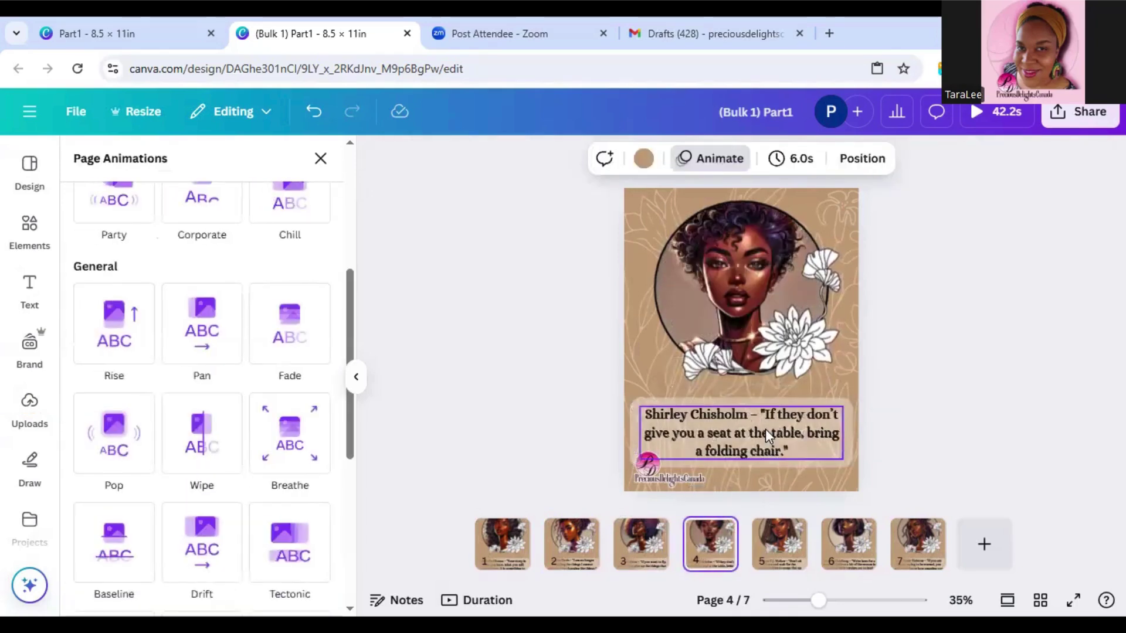
click(267, 199)
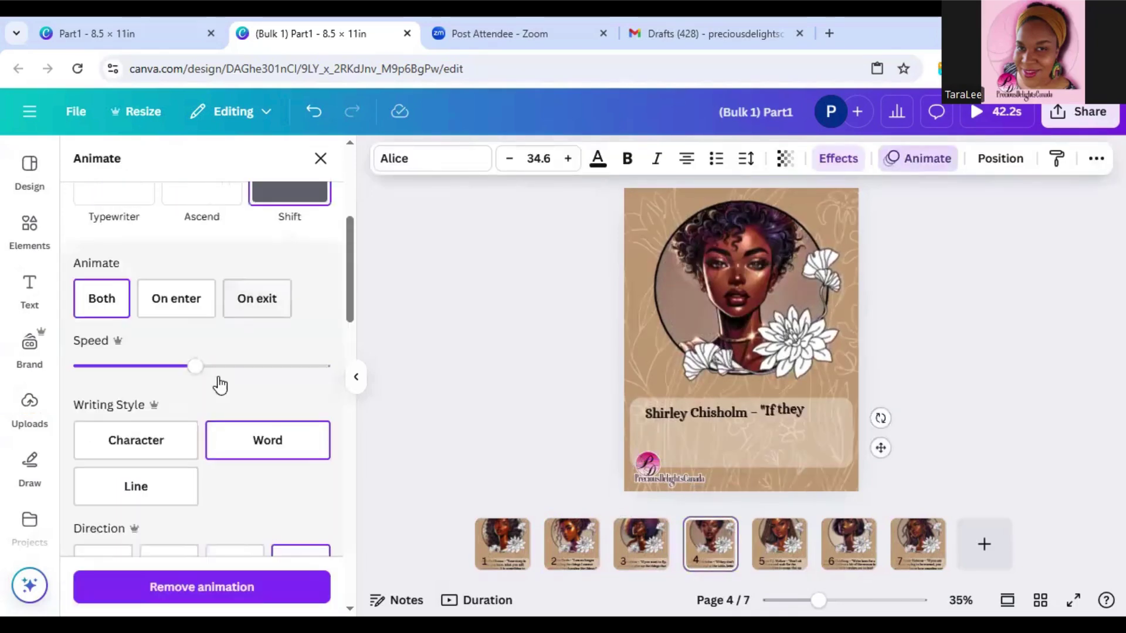
click(175, 299)
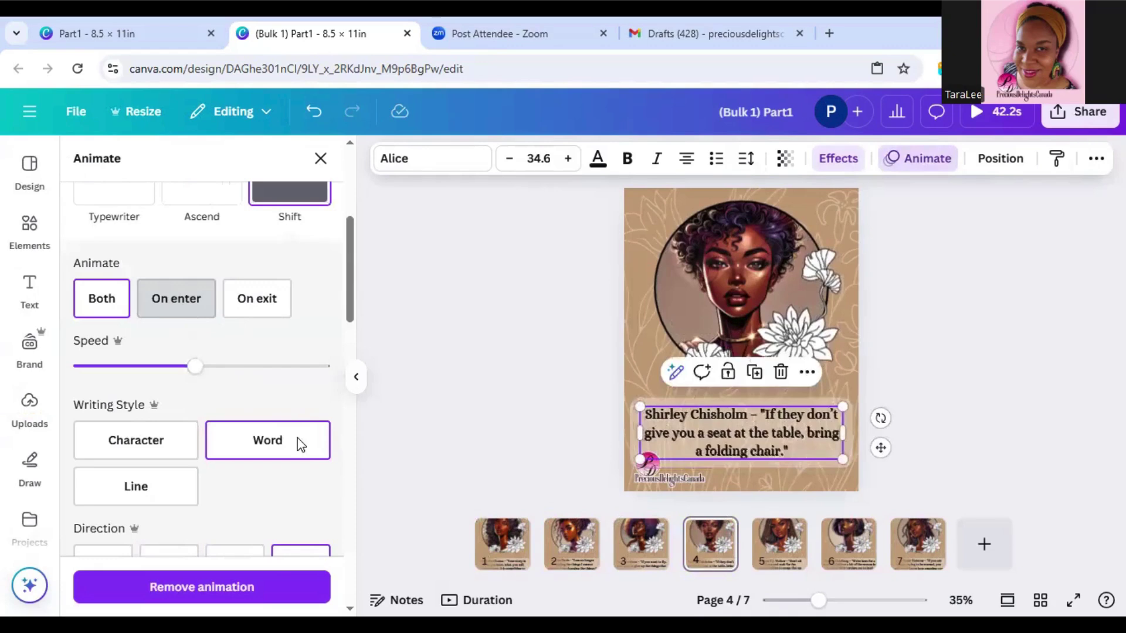
Step: Apply the Shift text animation to the Madam C.J. Walker quote on page 5, playing only on enter
click(772, 549)
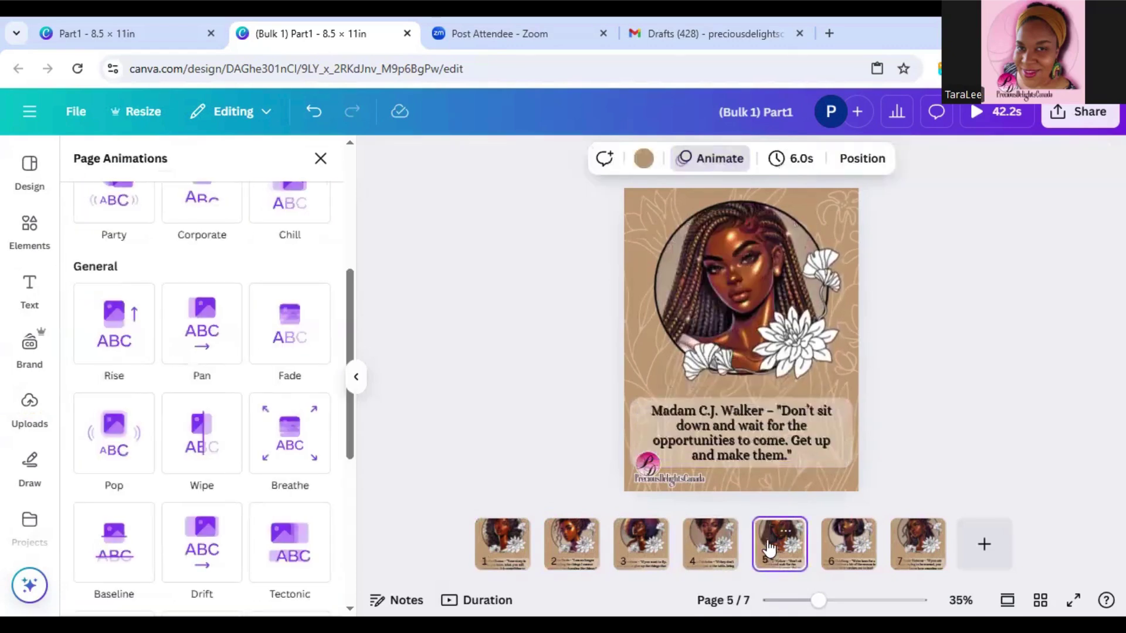
click(698, 422)
click(270, 193)
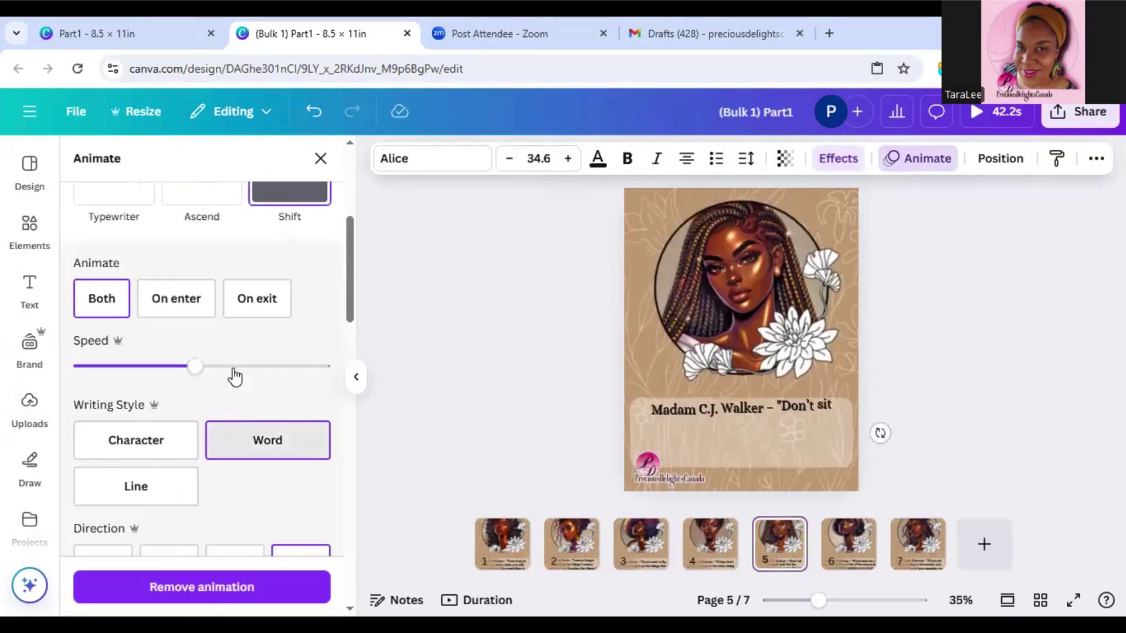
click(193, 304)
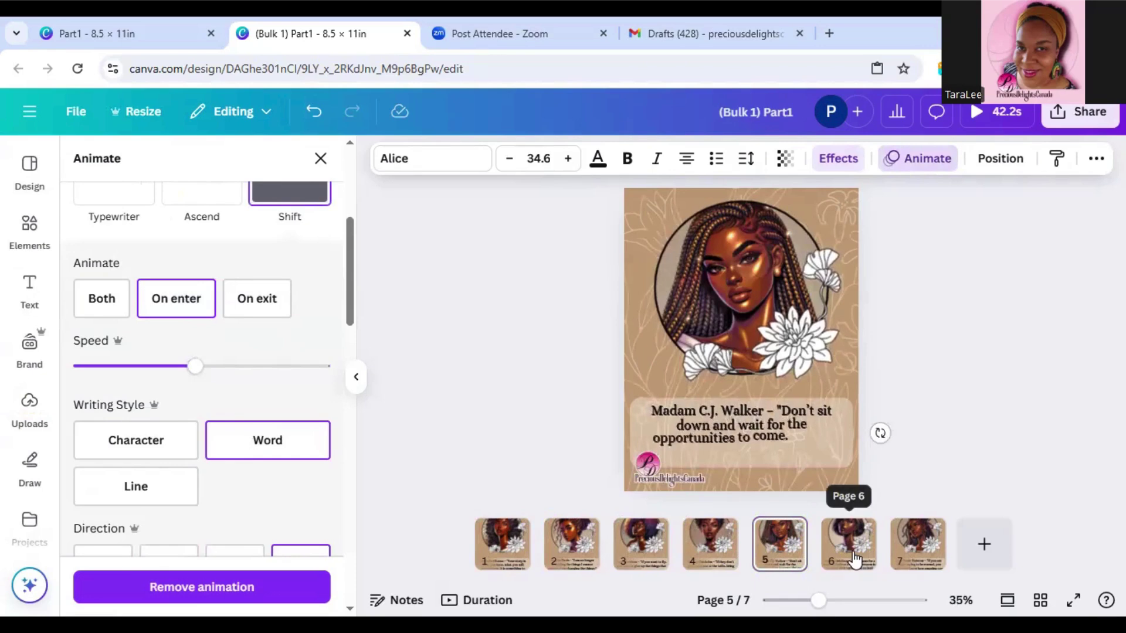
Step: Apply the Shift text animation to the Whoopi Goldberg quote on page 6, playing only on enter
click(853, 558)
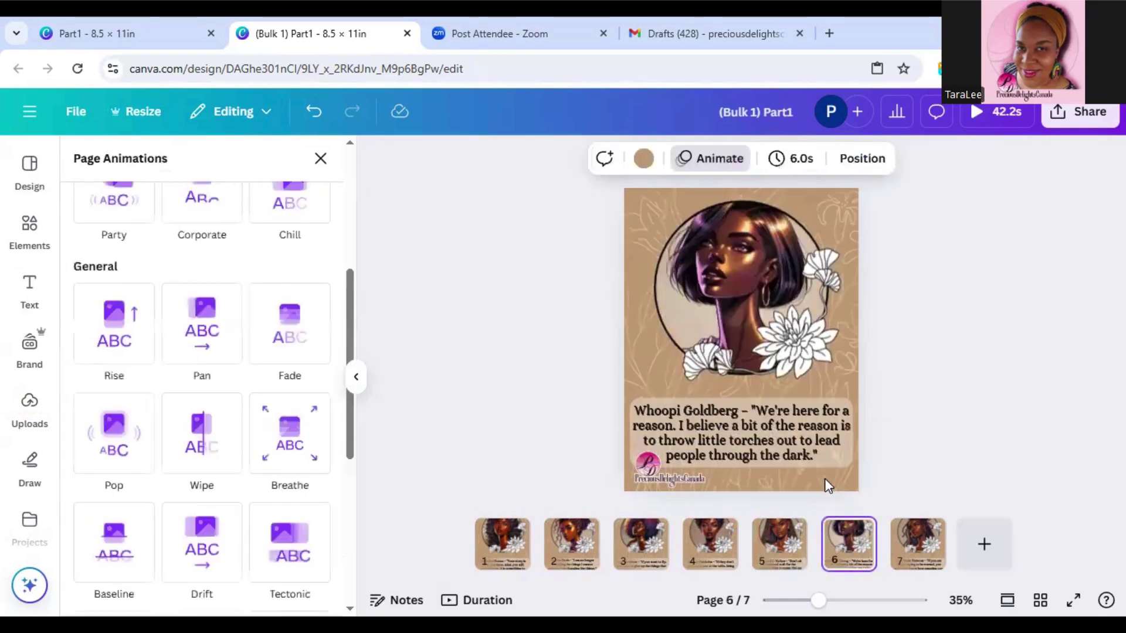
click(800, 438)
click(270, 200)
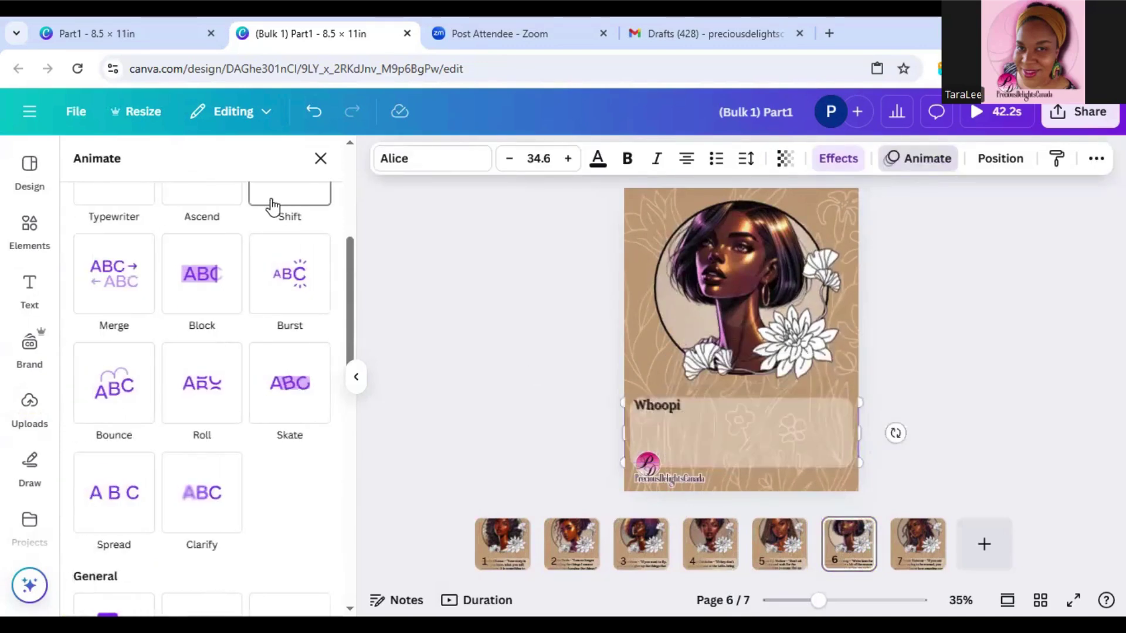
click(176, 300)
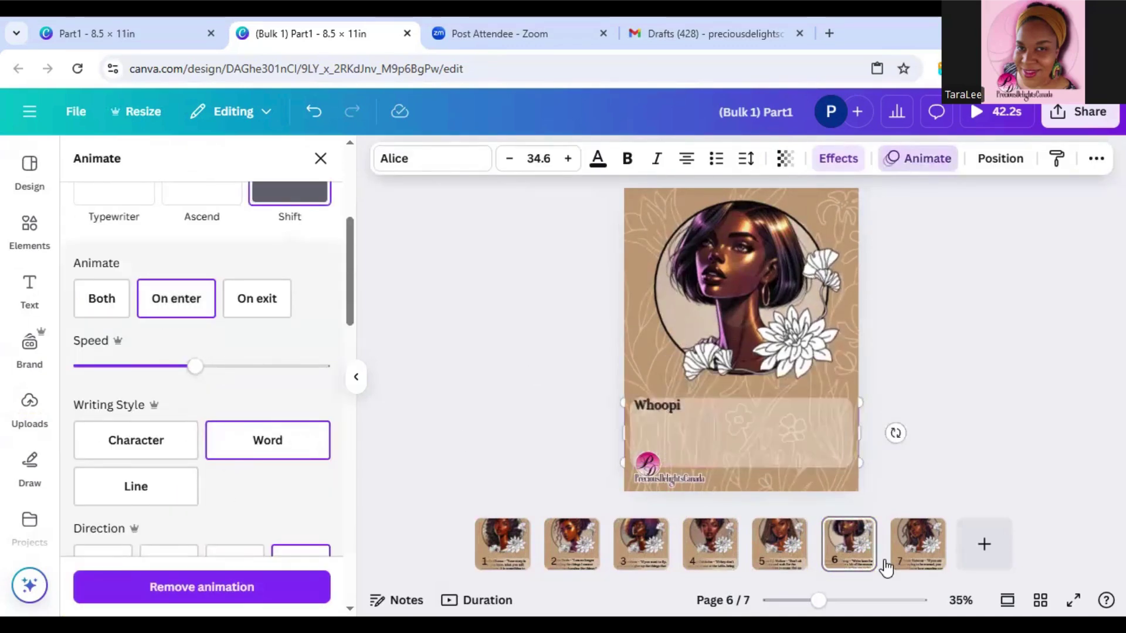
Step: Apply the Shift text animation to the Zora Neale Hurston quote on page 7, on enter only, and deselect it
click(920, 551)
click(744, 427)
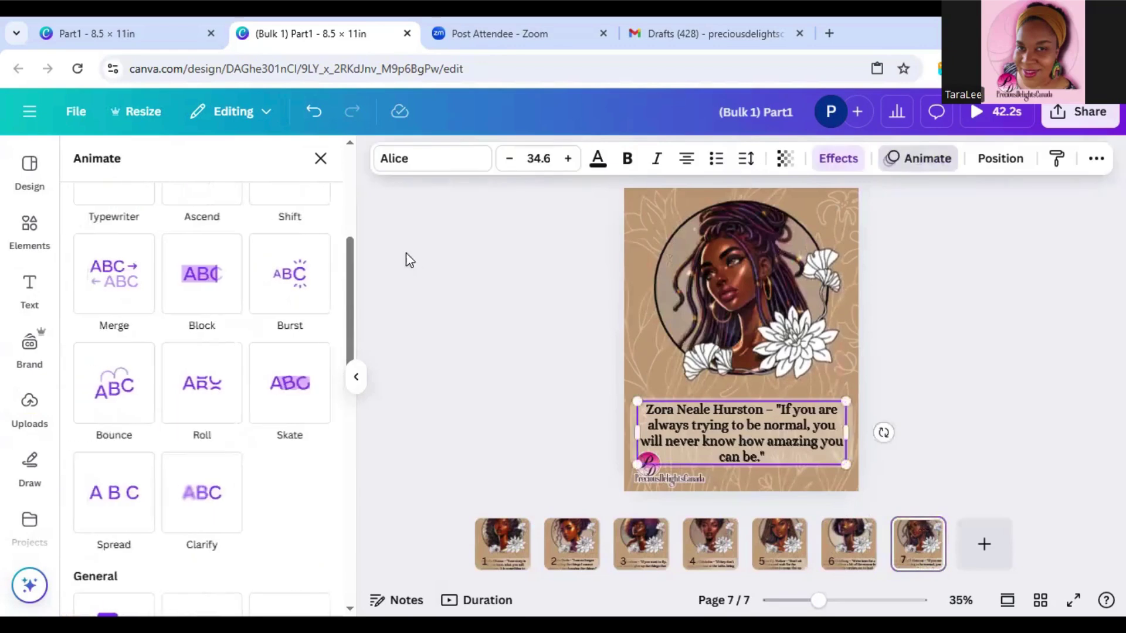
click(309, 199)
click(188, 300)
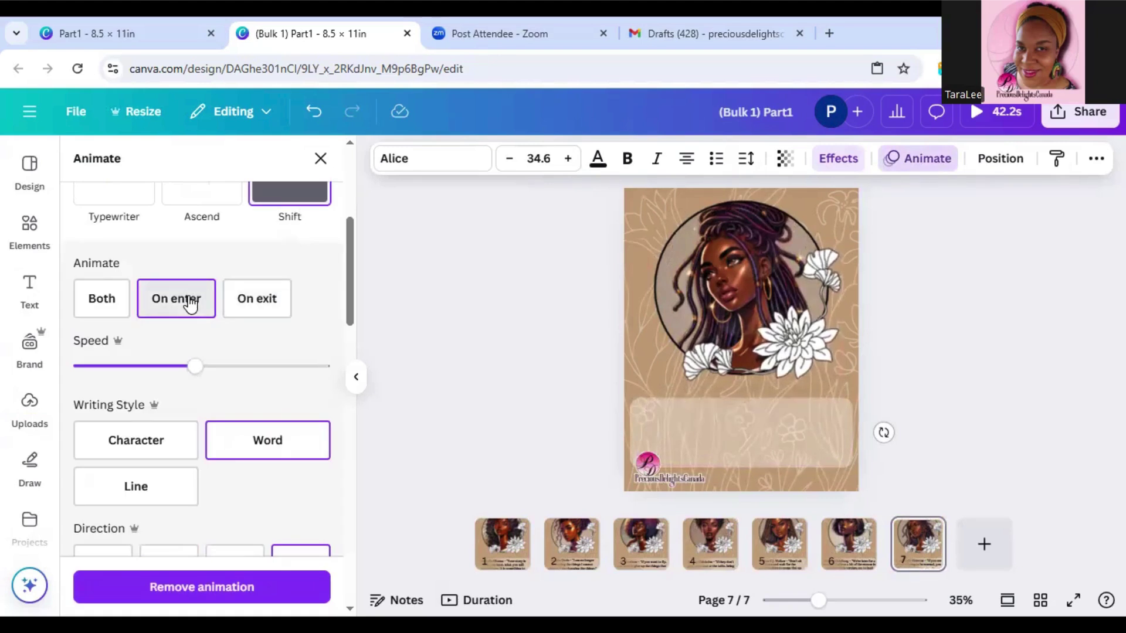
click(479, 329)
click(999, 382)
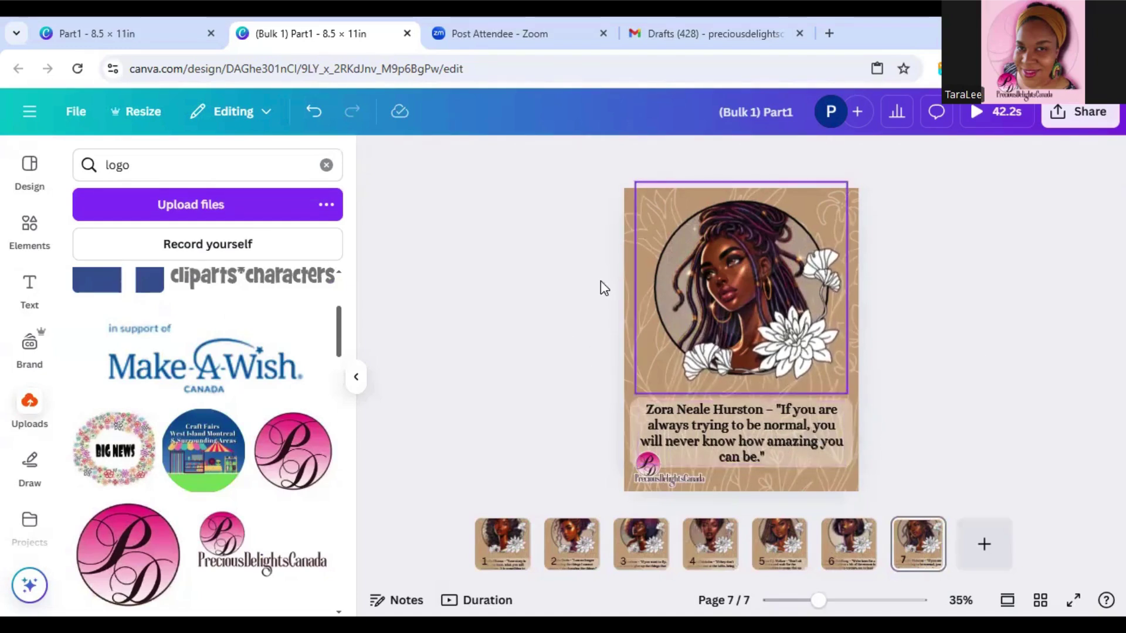
Step: Compare the original Part1 template with the generated (Bulk 1) Part1 design, ending on the generated one
click(101, 29)
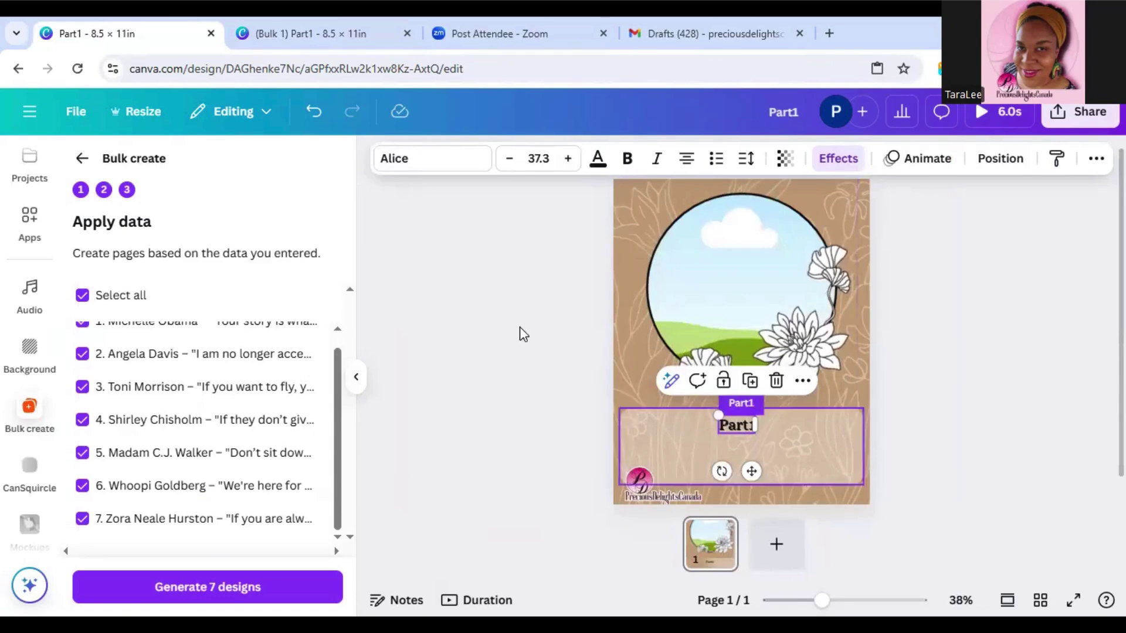
click(352, 34)
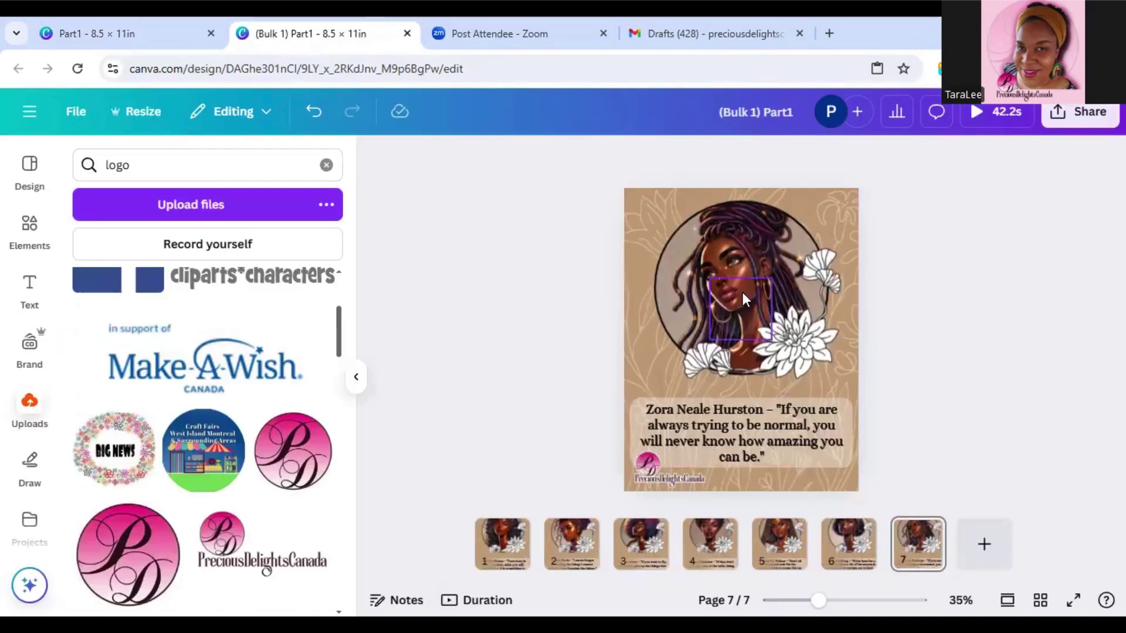
click(155, 38)
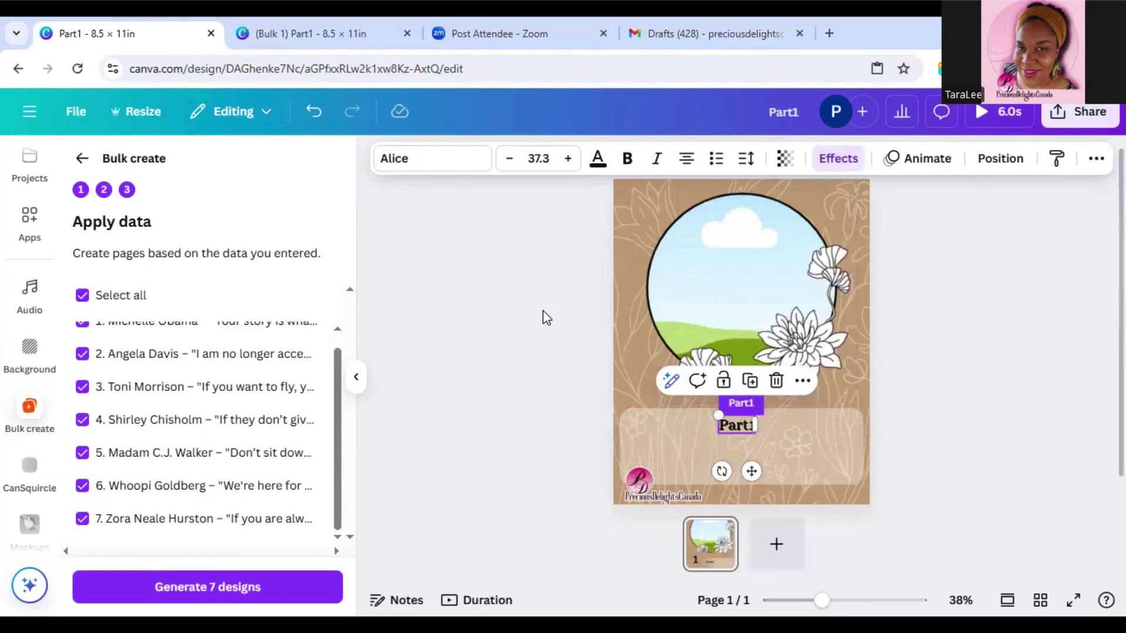
click(352, 33)
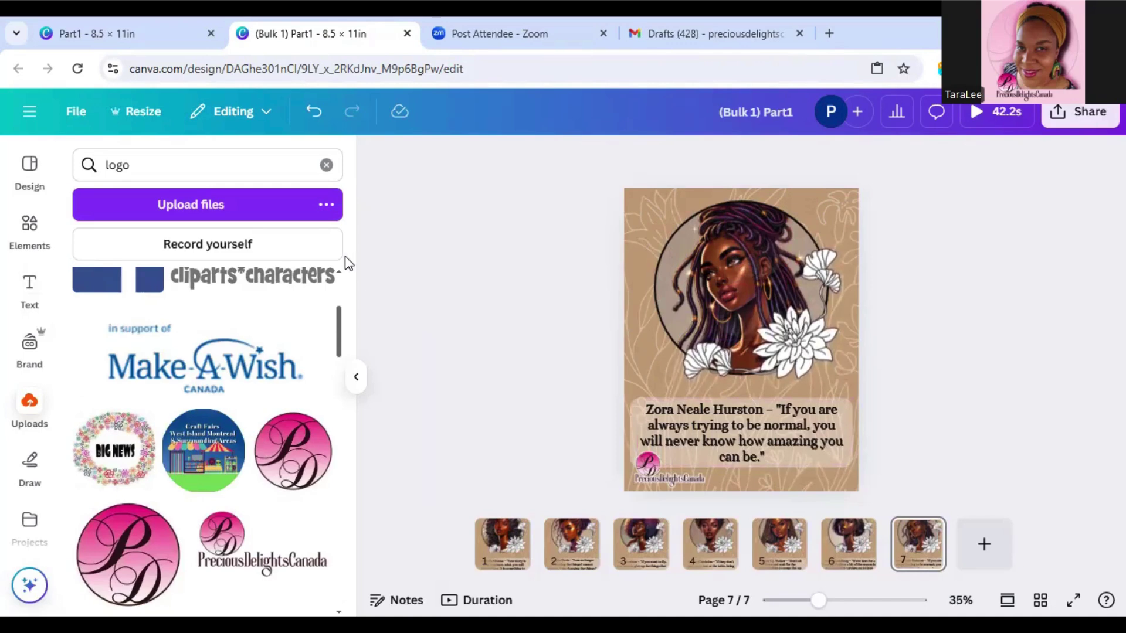
Step: Add the uploaded audio Chill 2 (1).mp3 to the design and extend its track back to start at page 1
click(326, 164)
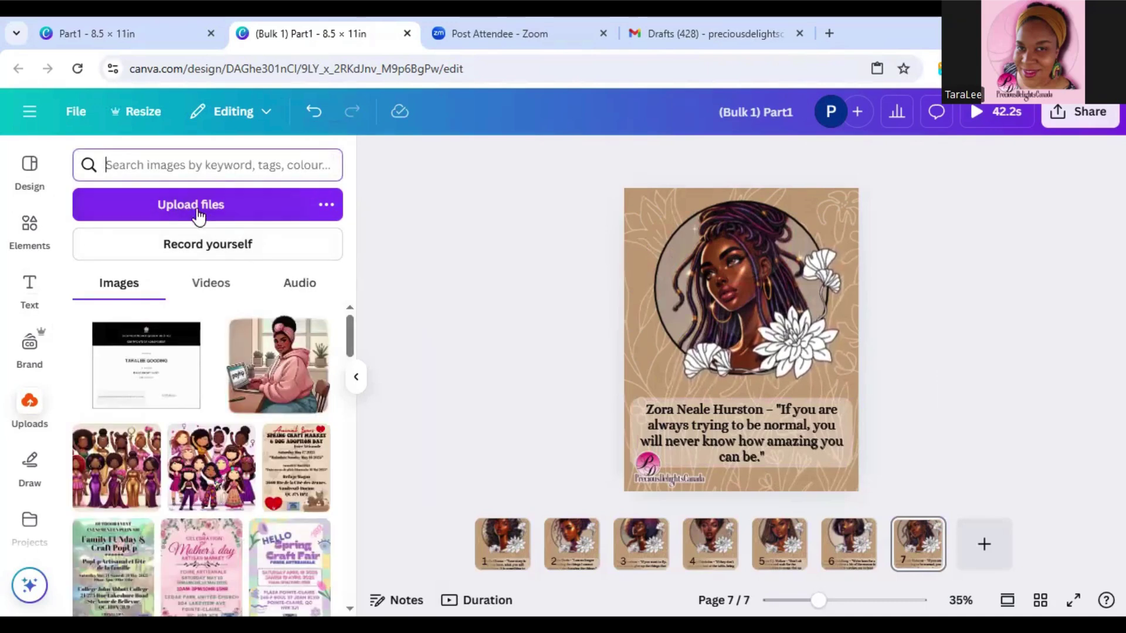
click(298, 284)
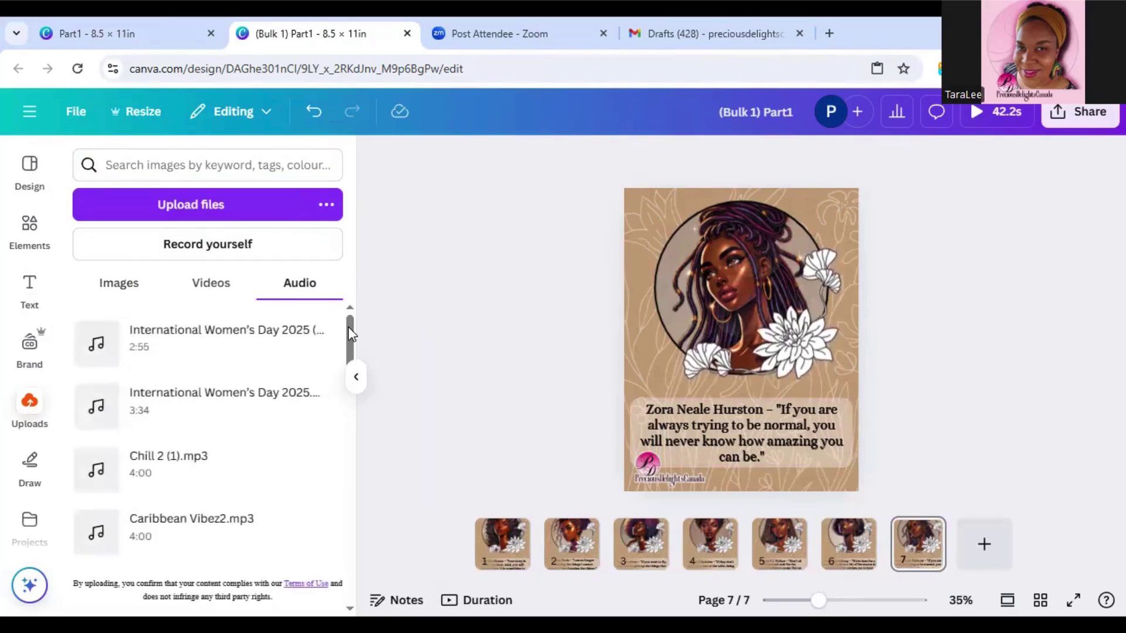
scroll(350, 332, down, 1)
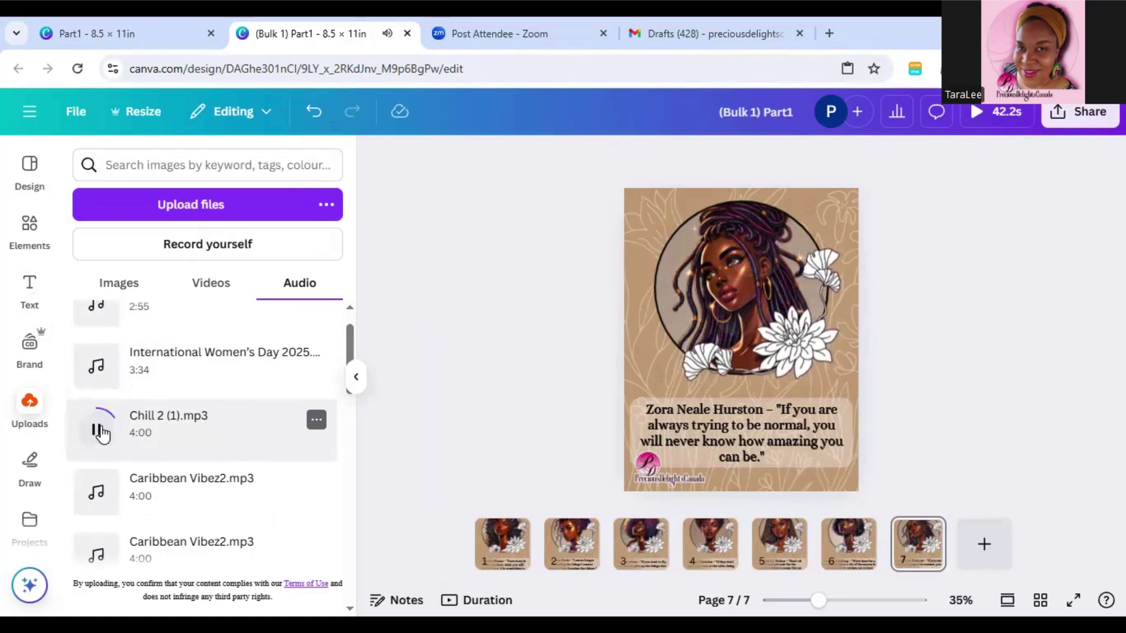
click(184, 431)
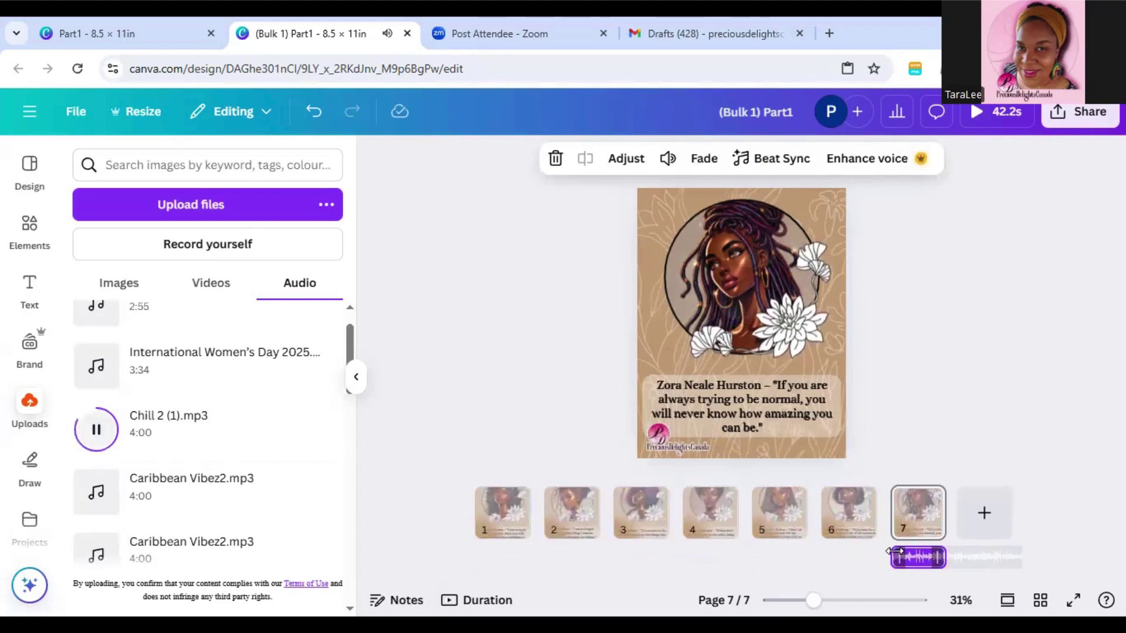
drag(565, 552, 448, 546)
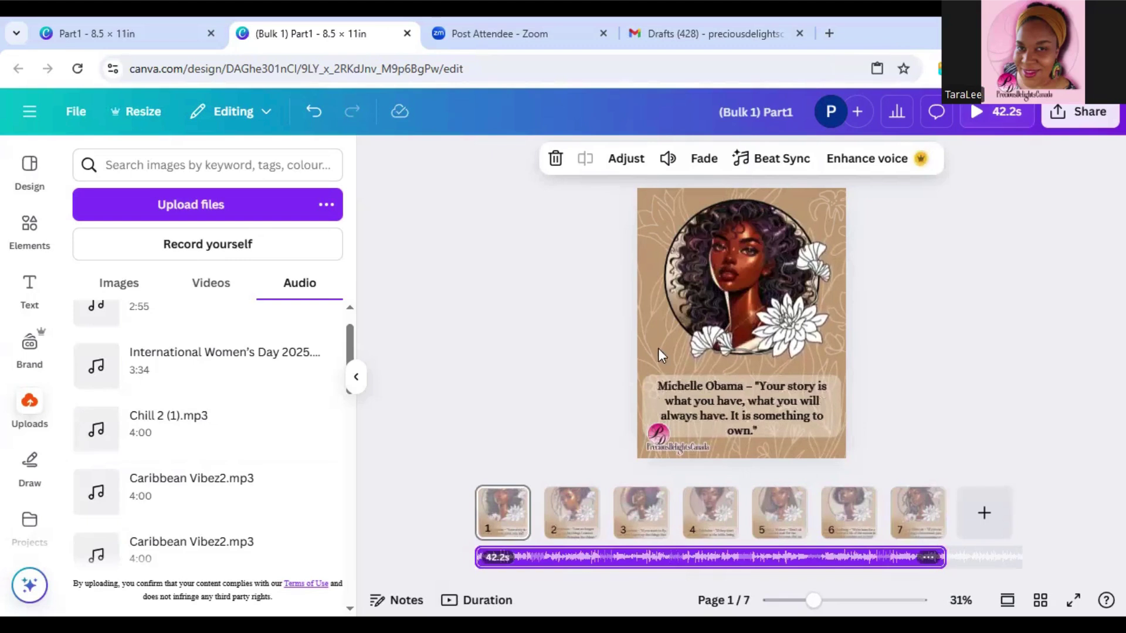
Step: Sync the pages to the audio track's beat with Beat Sync and close its options
click(644, 203)
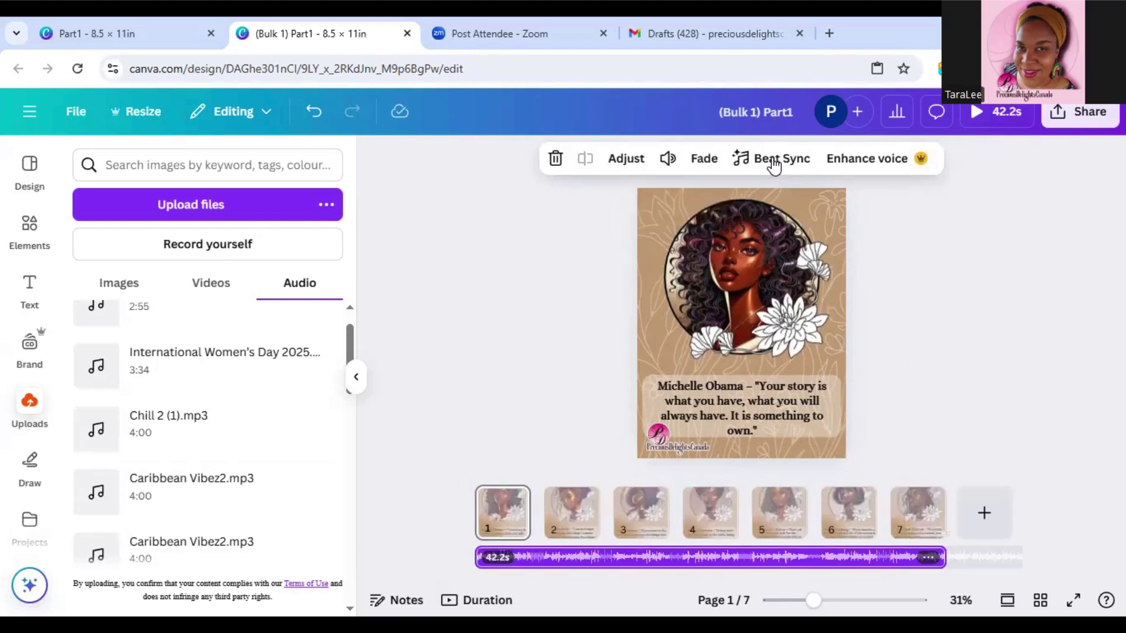
click(774, 166)
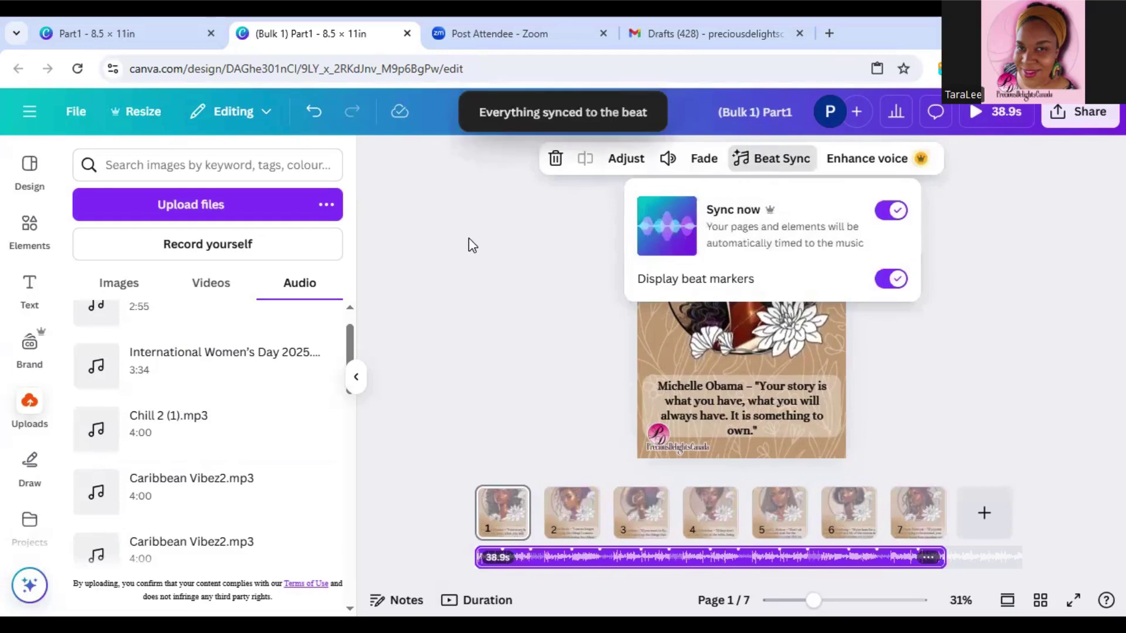
click(527, 209)
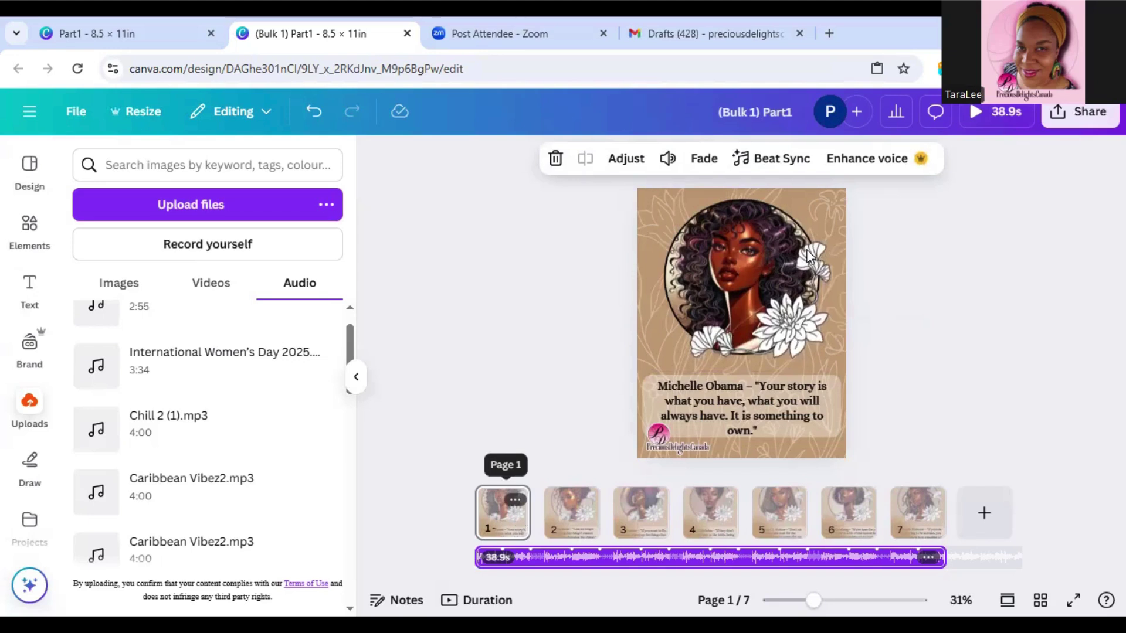
Step: Turn off Sync now in the audio track's Beat Sync options and close them
click(792, 166)
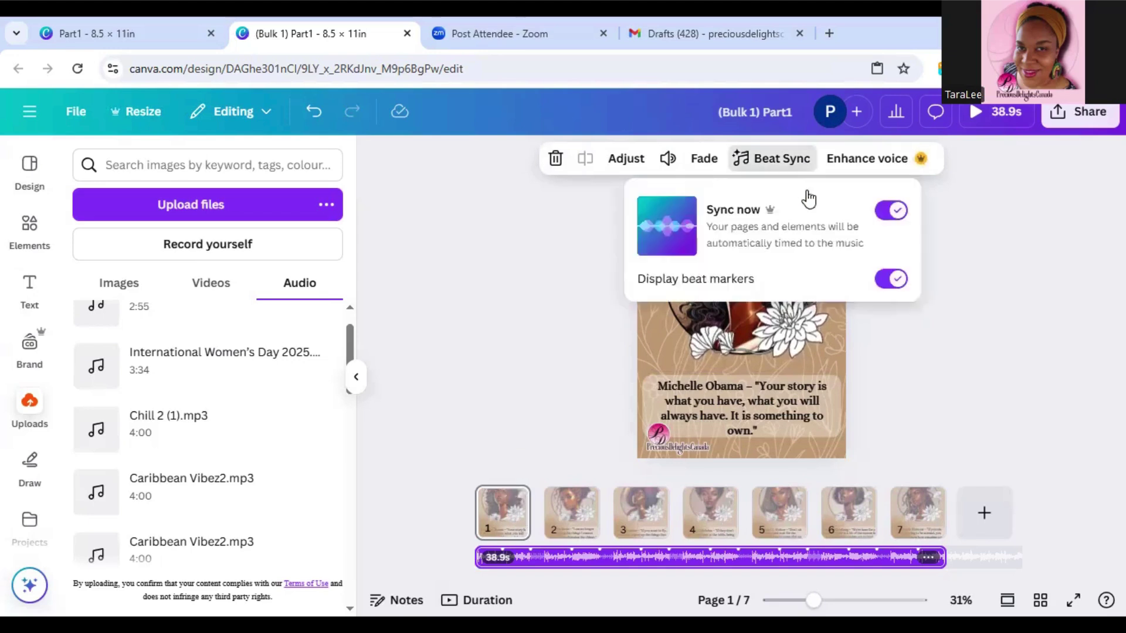
click(902, 216)
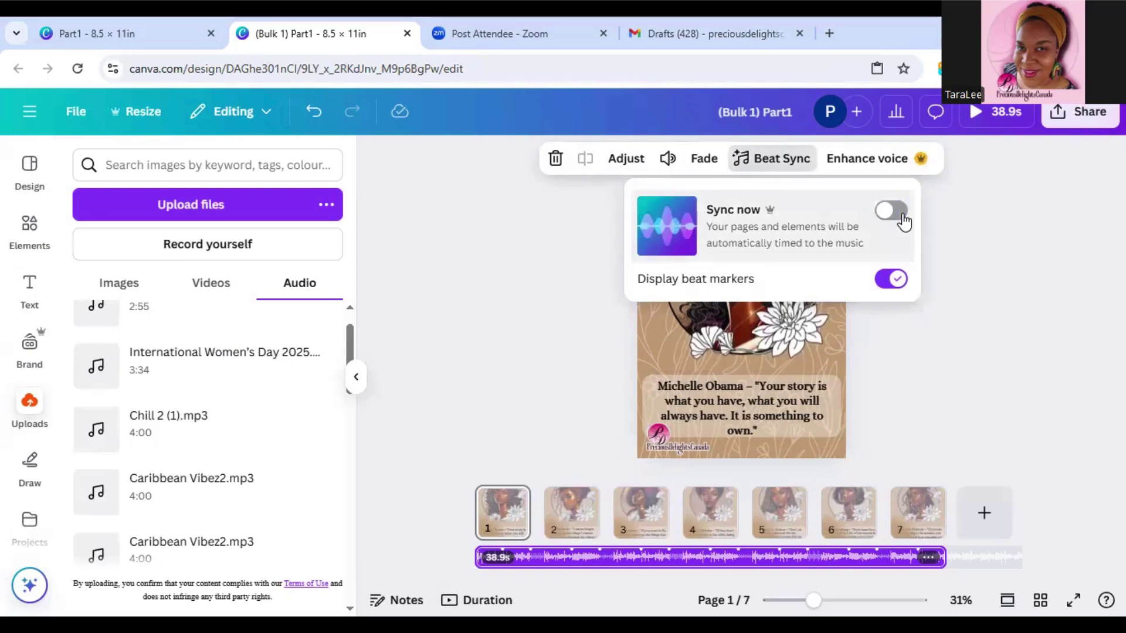
click(959, 206)
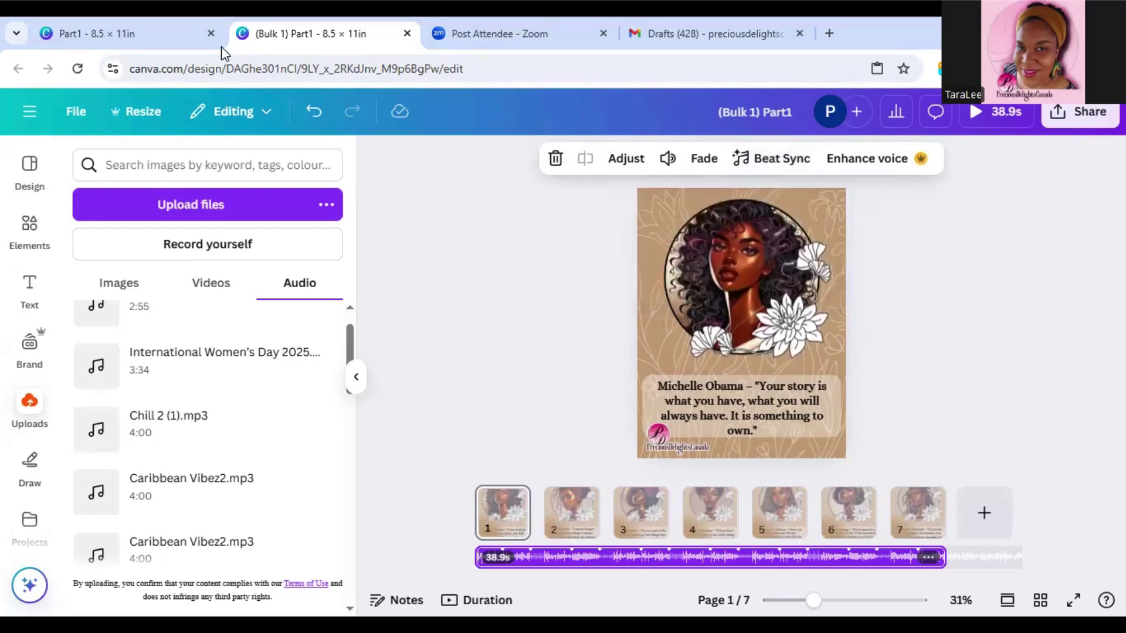
Step: Undo the last page timing change, play the design in preview, and close the preview
click(313, 113)
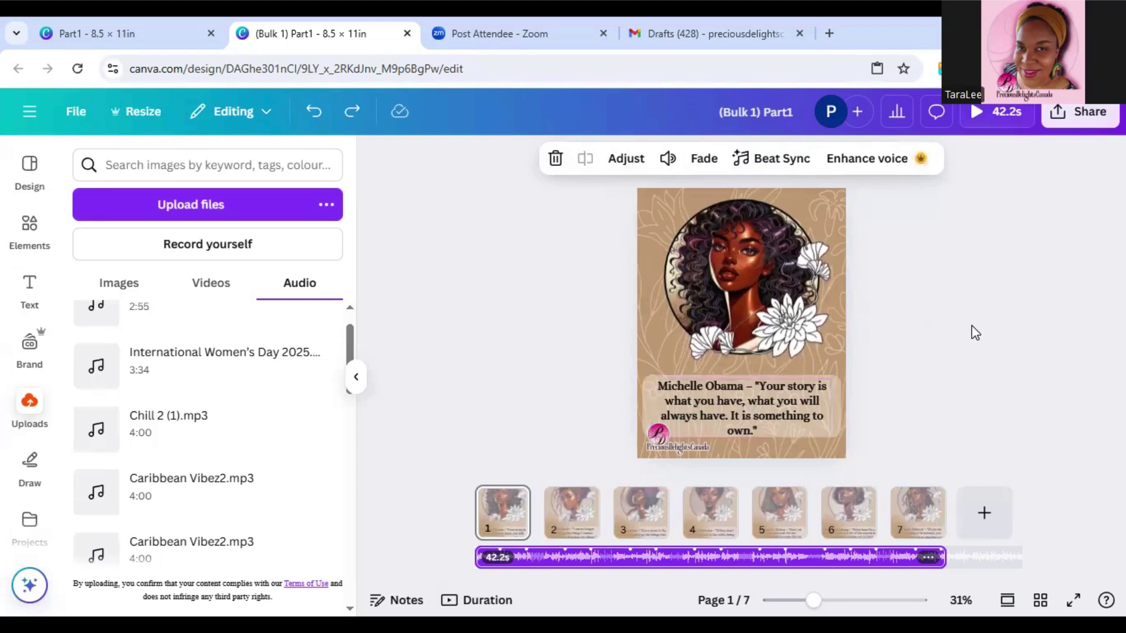
click(990, 112)
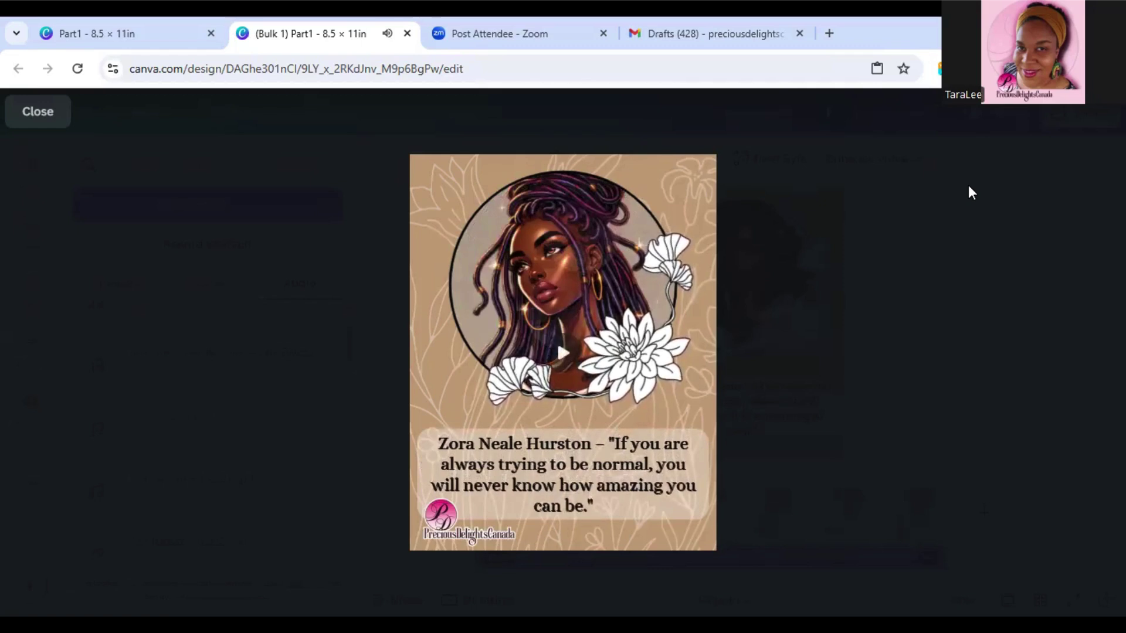
click(45, 115)
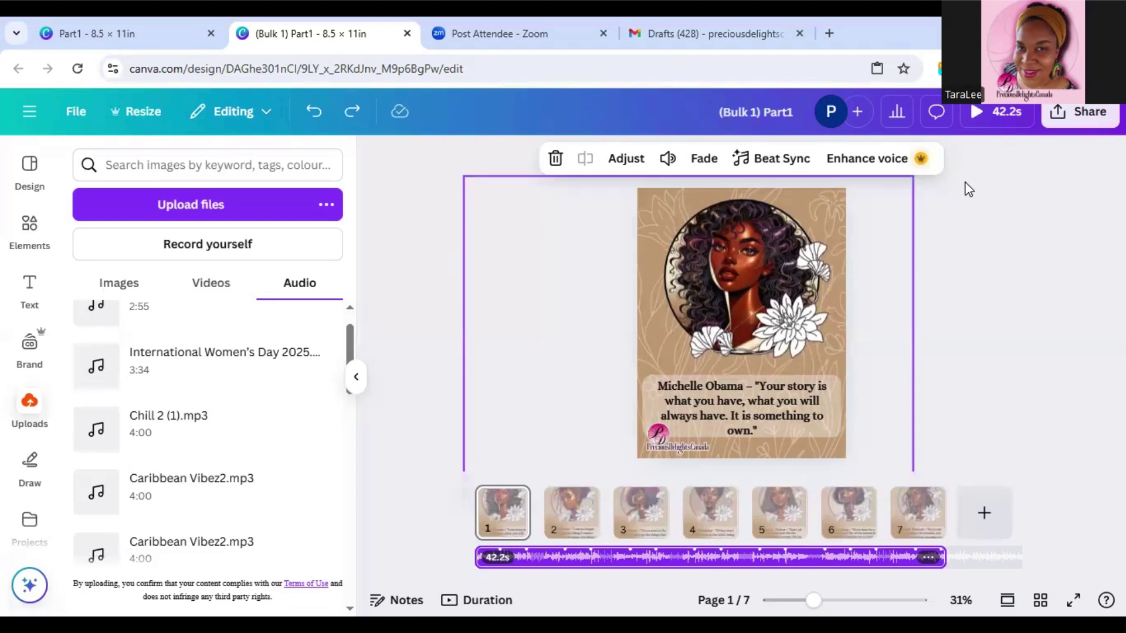
Step: Download pages 1–7 of the design as MP4 Video with the pages saved as separate files
click(1089, 116)
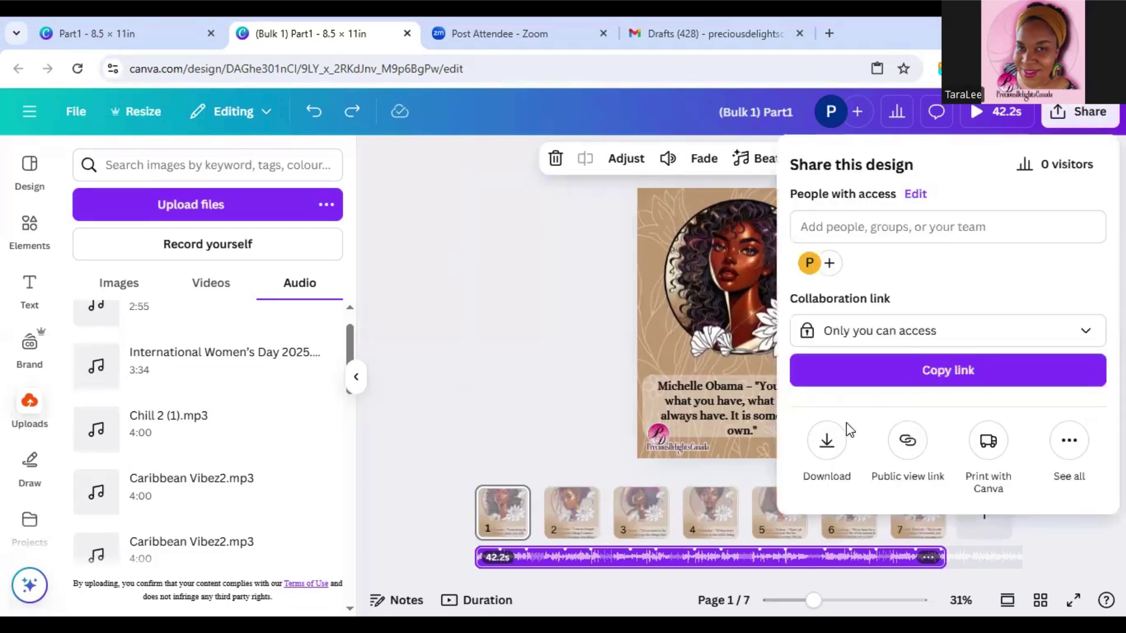
click(826, 444)
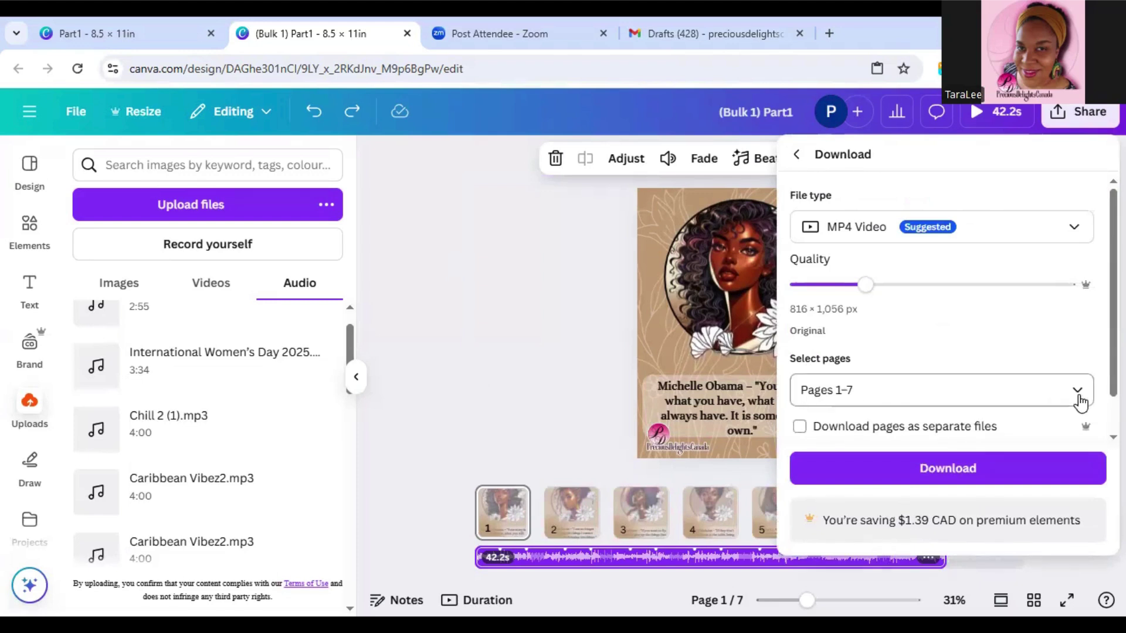
click(799, 393)
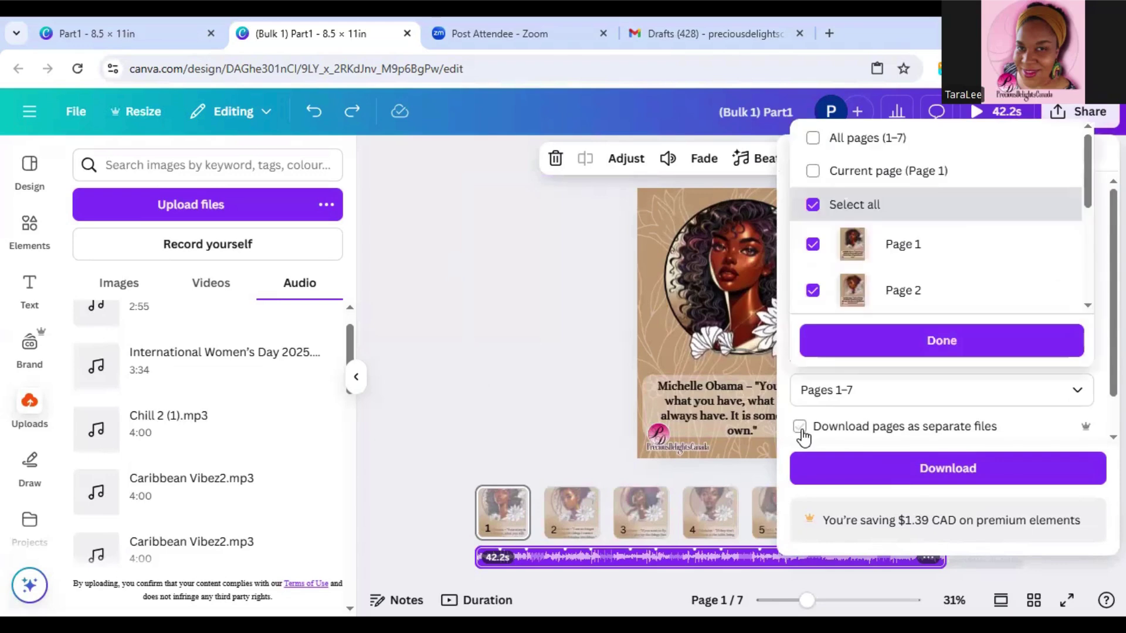
click(801, 432)
click(961, 428)
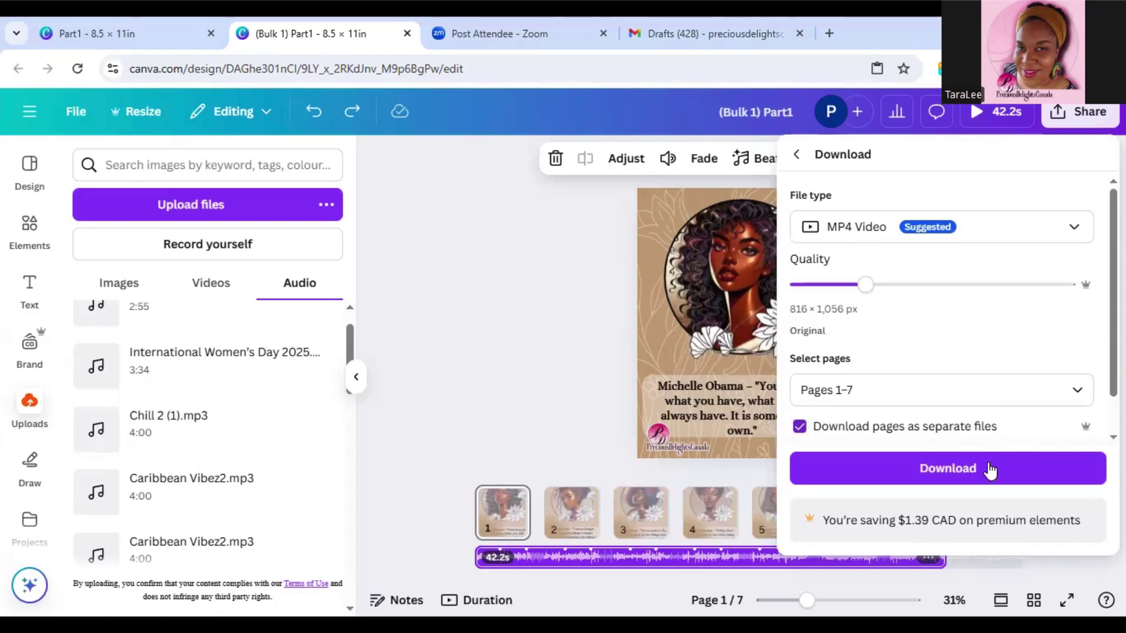
click(949, 460)
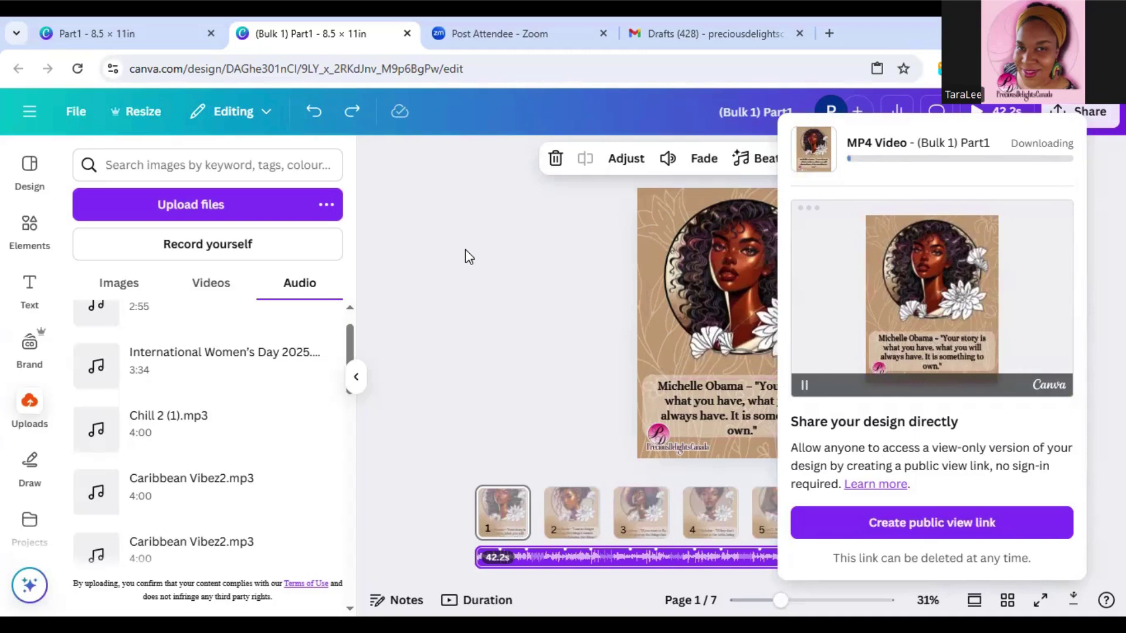
click(488, 307)
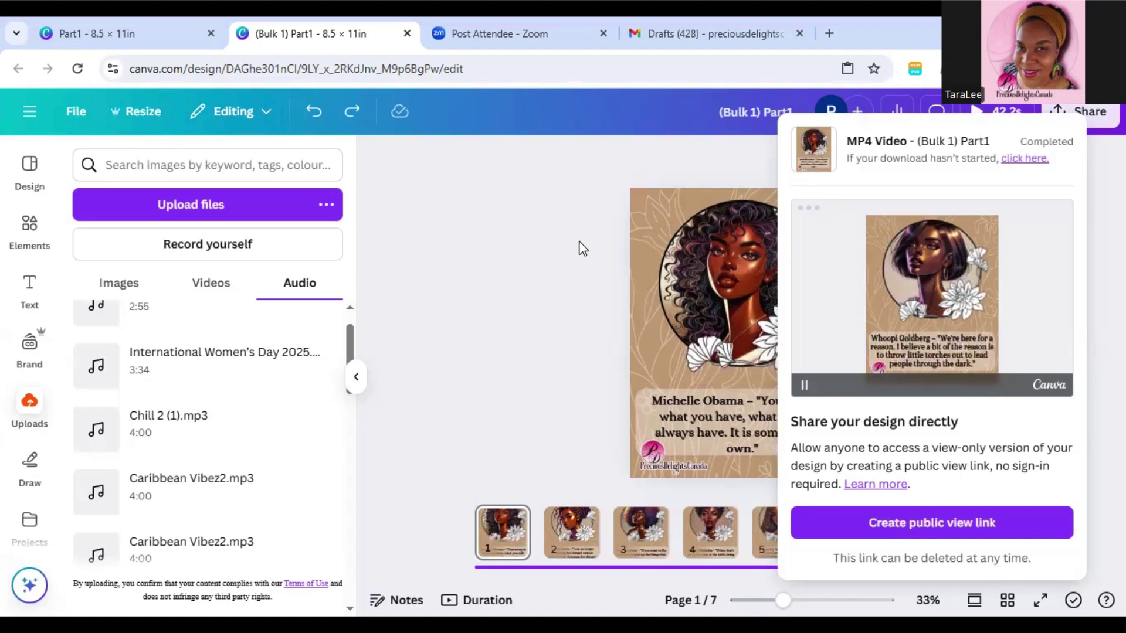
click(575, 225)
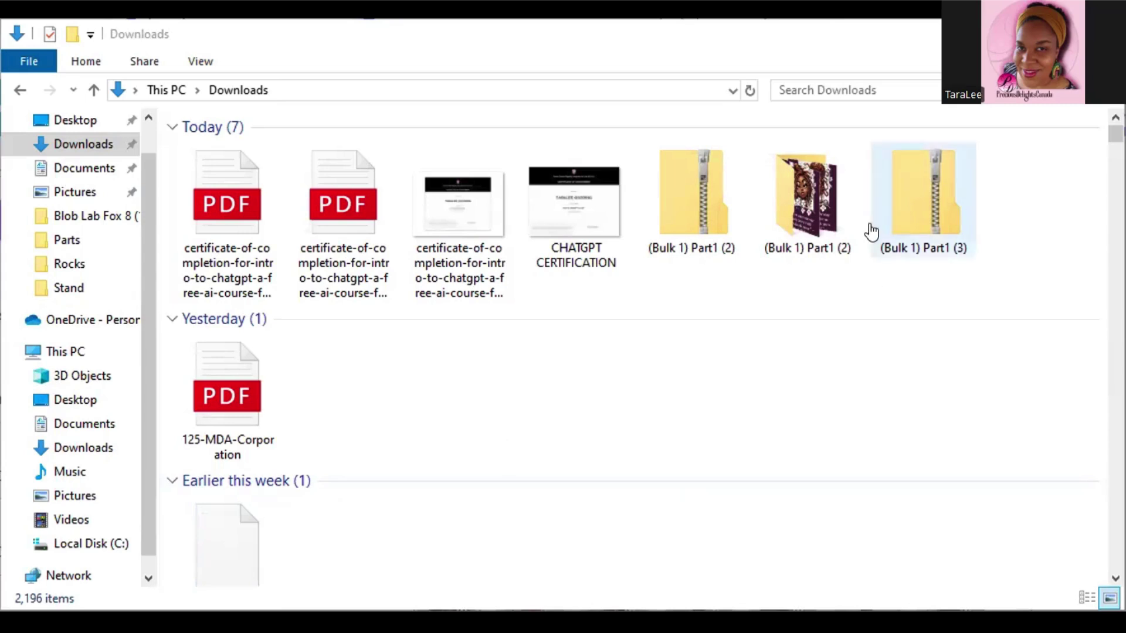
Step: In File Explorer's Downloads folder, extract the (Bulk 1) Part1 (3) zip file and open the extracted folder
click(911, 187)
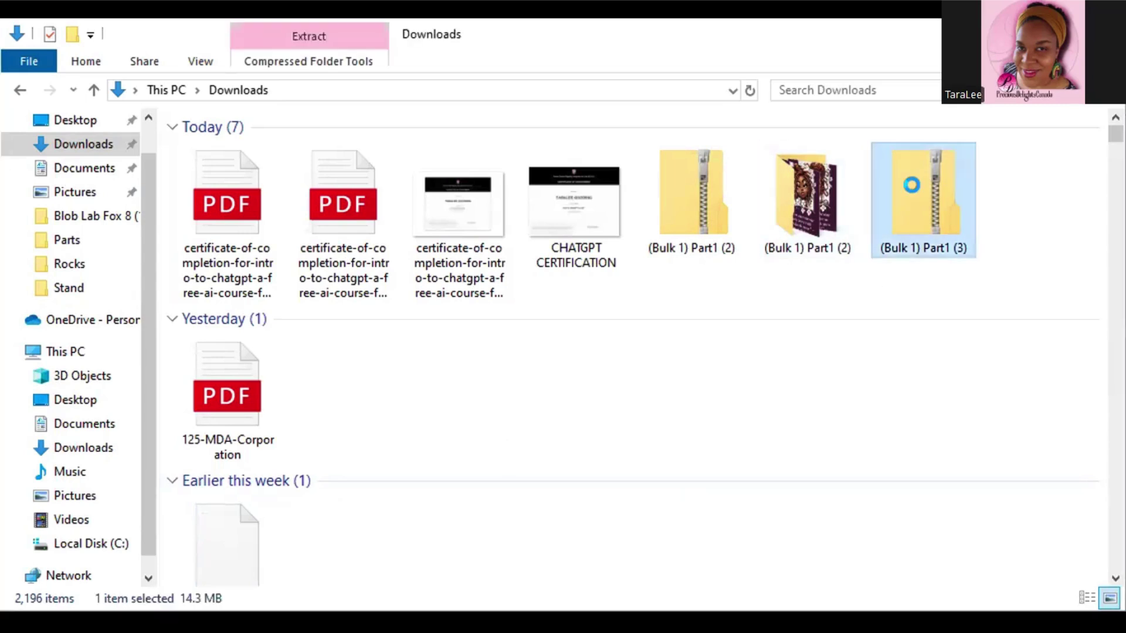
right_click(918, 192)
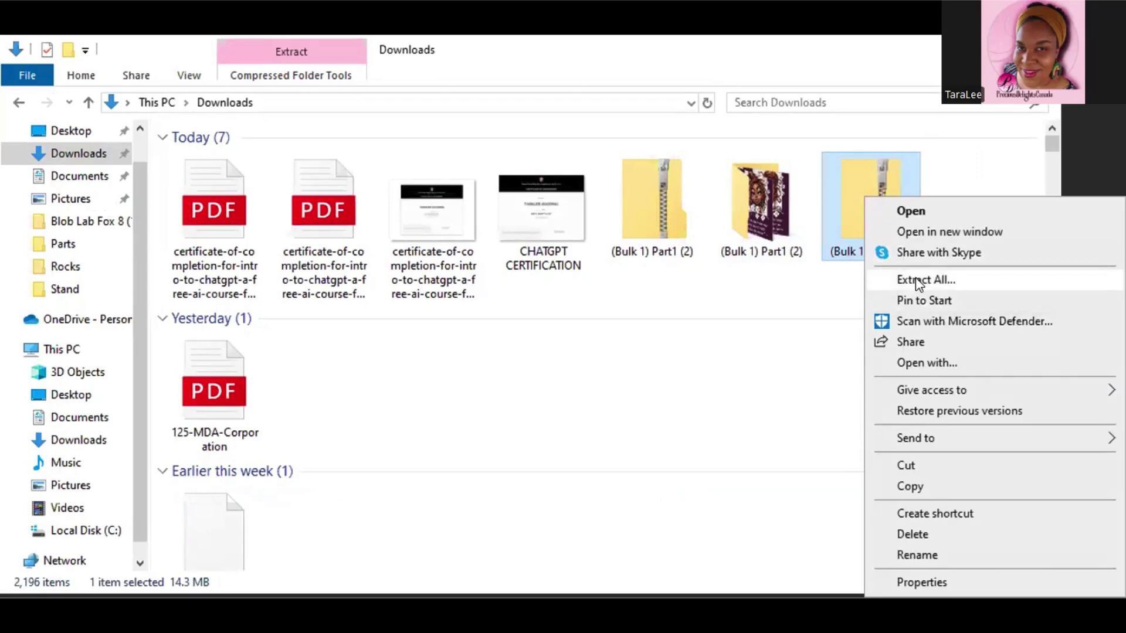
click(918, 282)
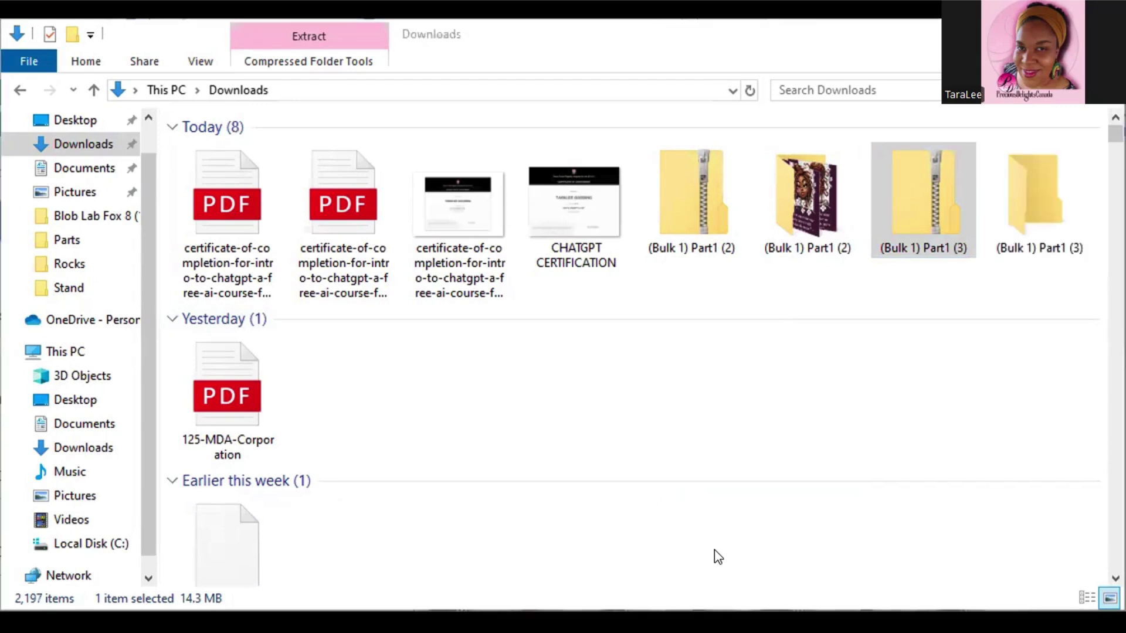
double_click(1041, 201)
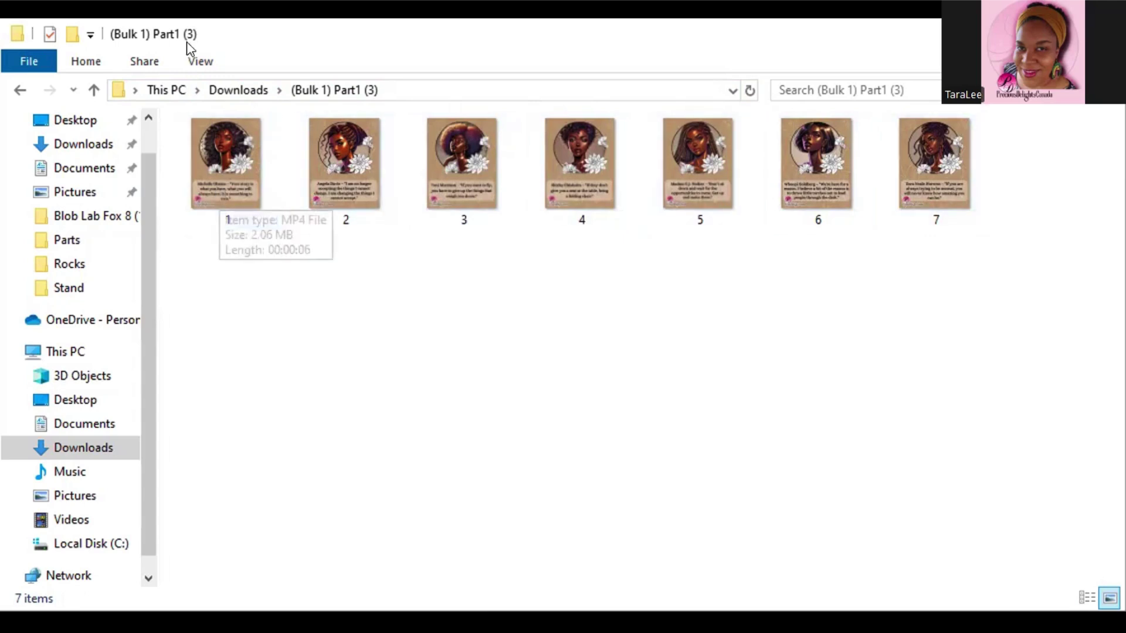
Step: Enlarge the file thumbnails in the extracted folder and look through the downloaded quote videos
click(193, 62)
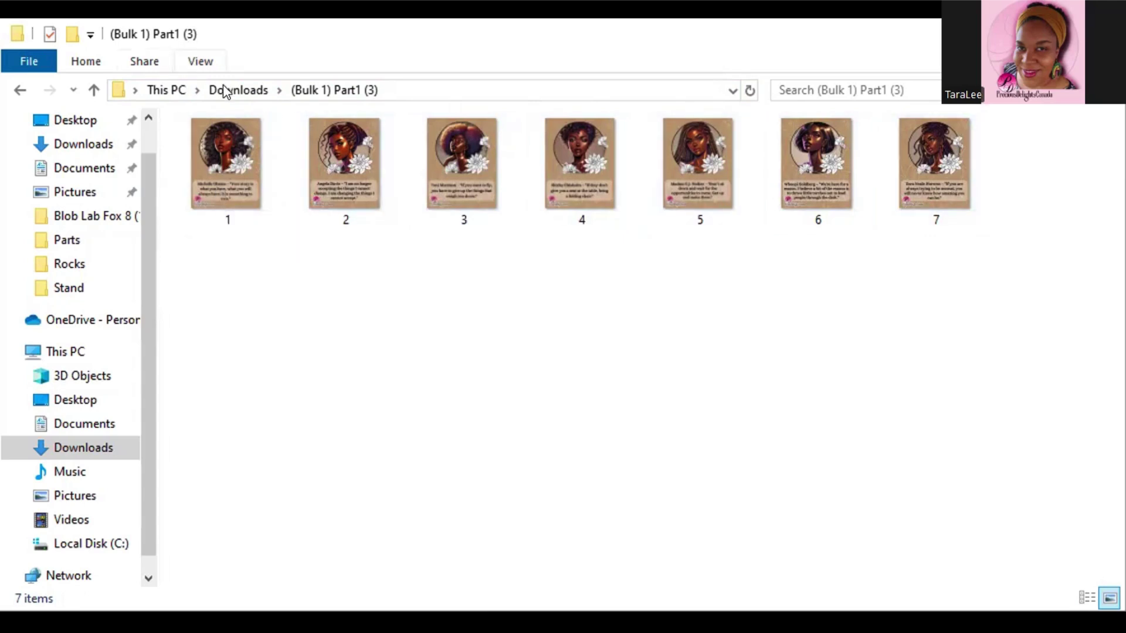
click(226, 90)
click(1050, 197)
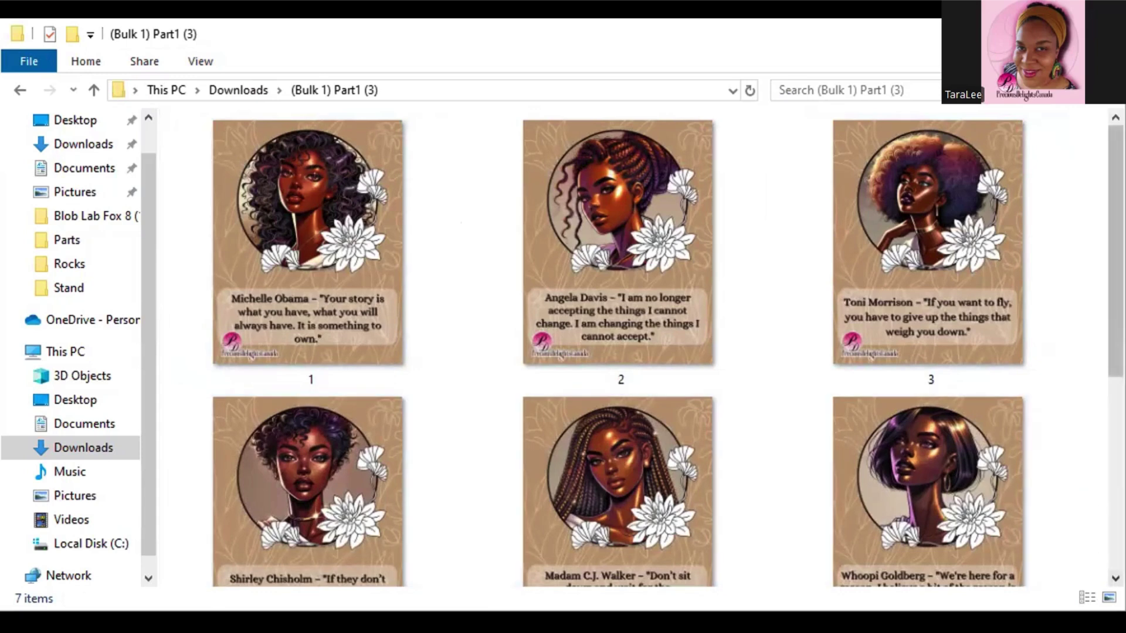
scroll(619, 346, down, 5)
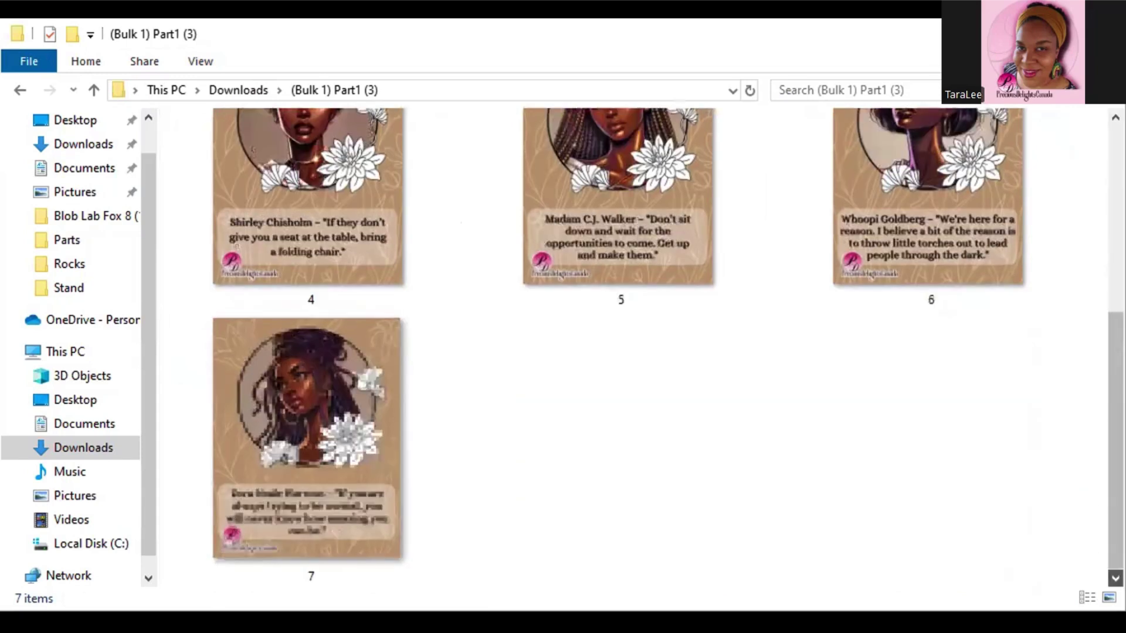